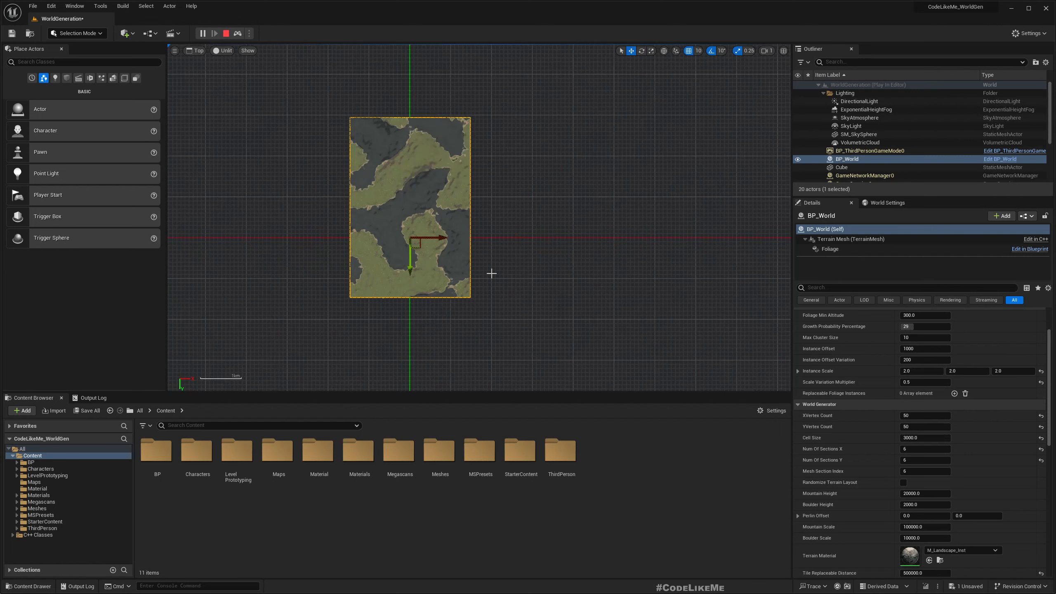
Step: Stop the running simulation, enable Randomize Terrain Layout on BP_World, and simulate the level
{"action": "key", "text": "Escape"}
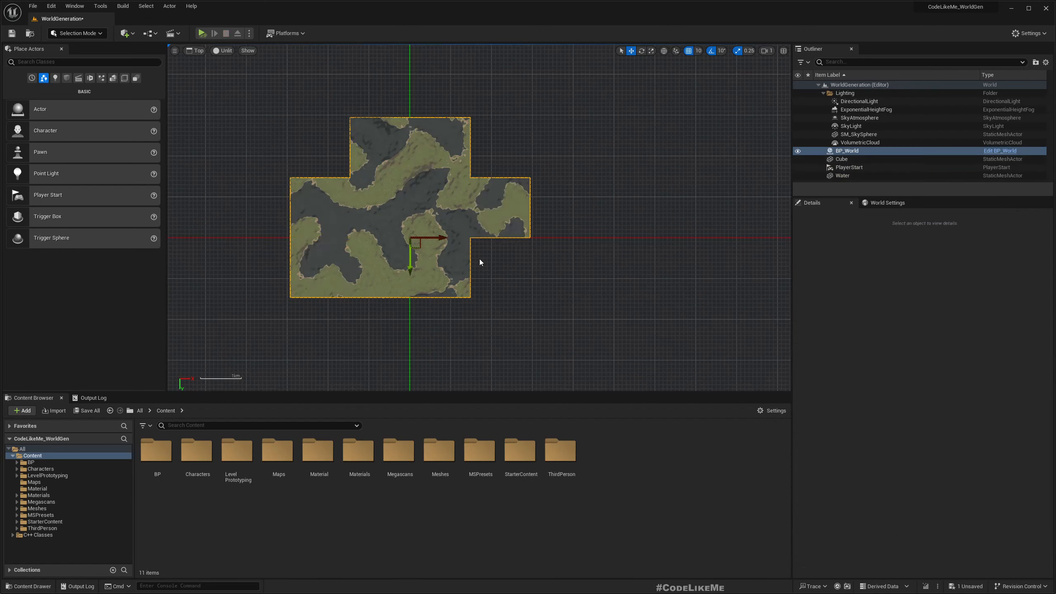
{"action": "left_click", "coordinate": [904, 483]}
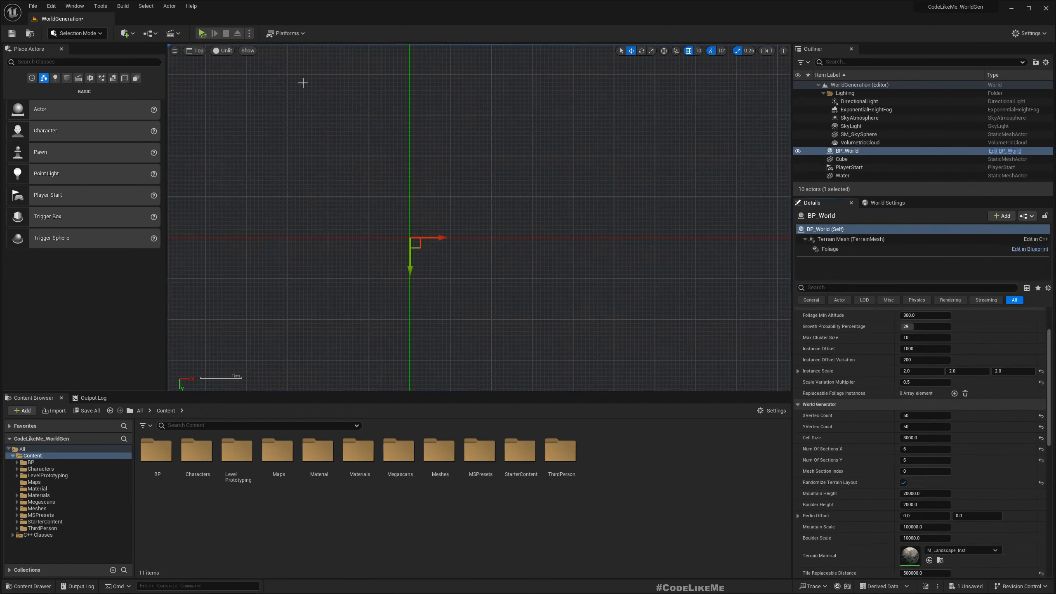
{"action": "left_click", "coordinate": [202, 33]}
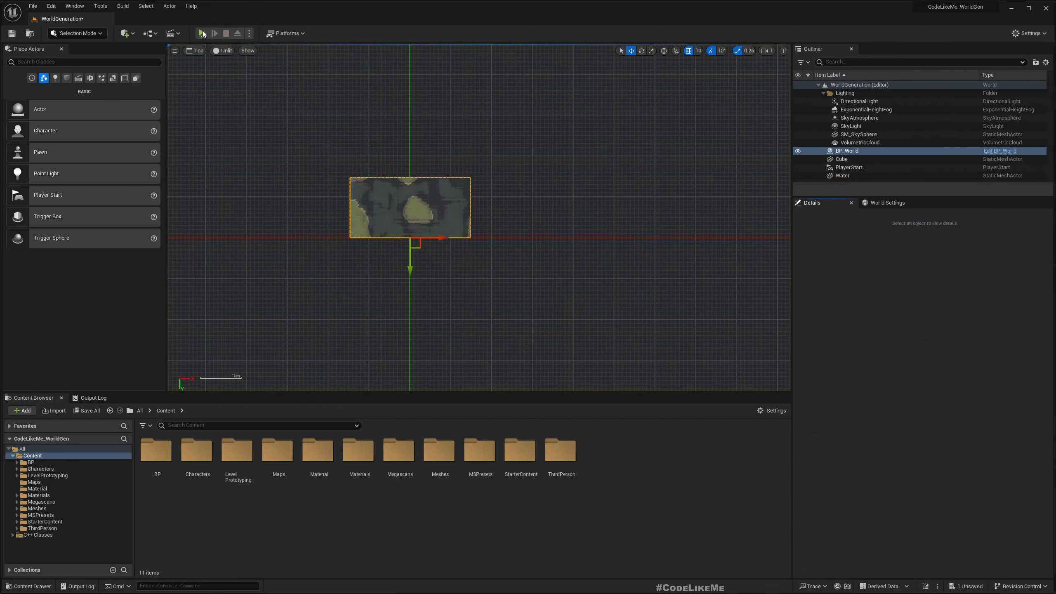
Step: Restart the simulation four times to compare the randomly generated terrain layouts from the top view
{"action": "left_click", "coordinate": [226, 34]}
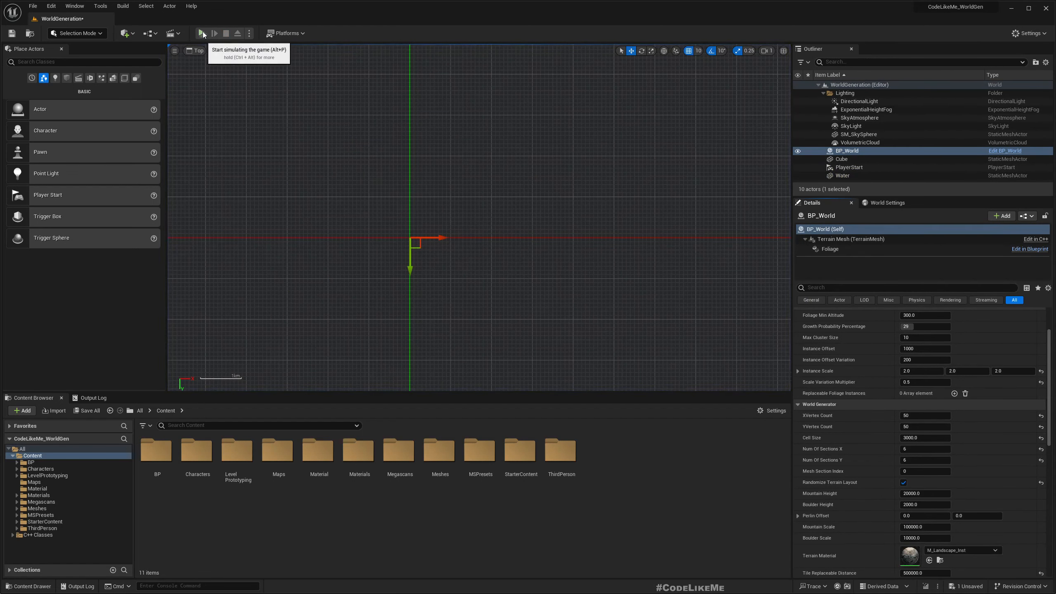
{"action": "left_click", "coordinate": [202, 33]}
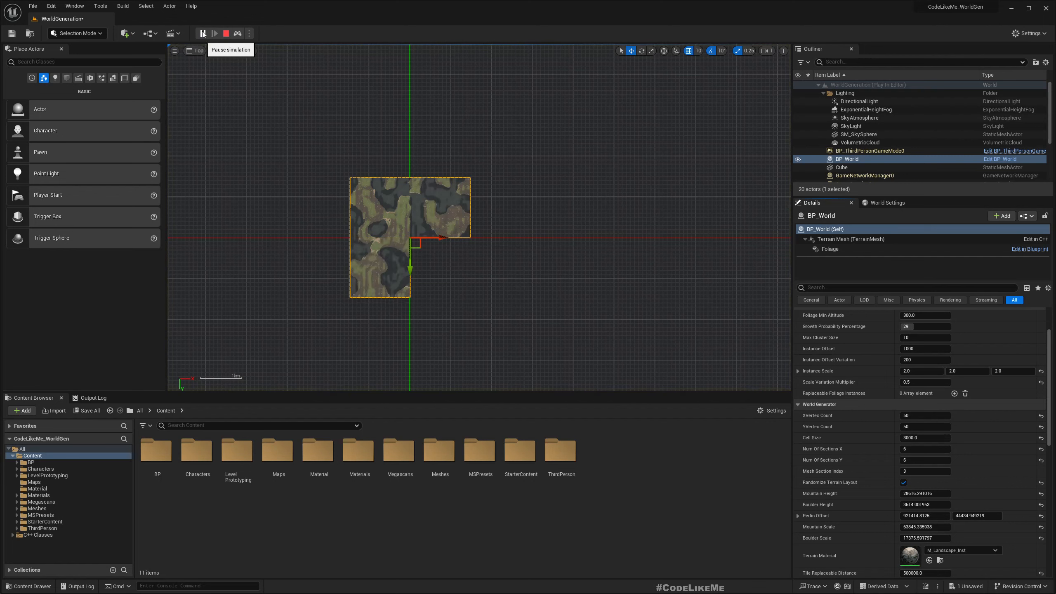
{"action": "key", "text": "Escape"}
{"action": "left_click", "coordinate": [202, 33]}
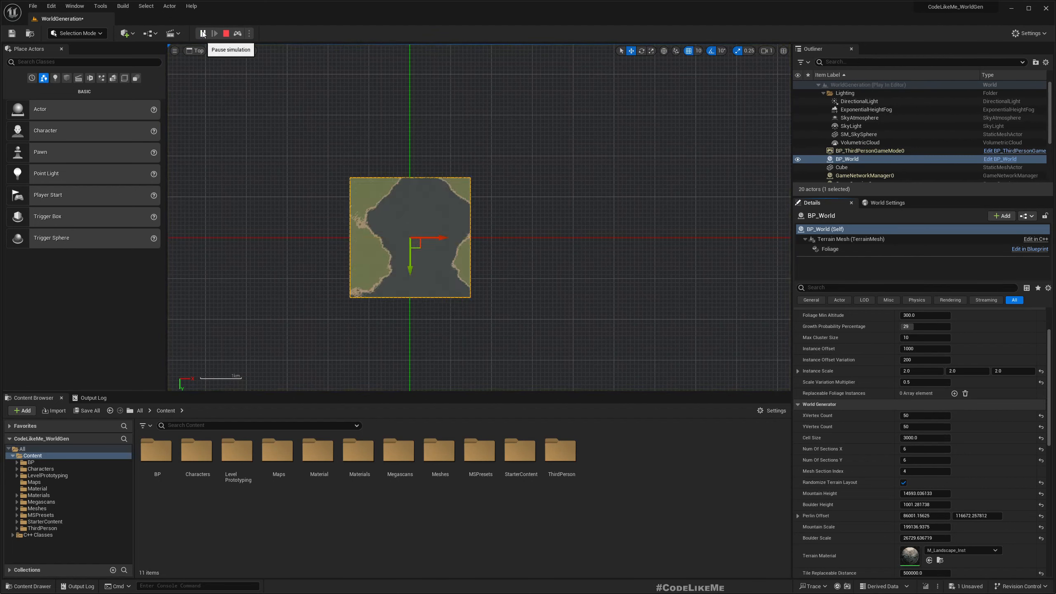
{"action": "key", "text": "Escape"}
{"action": "left_click", "coordinate": [202, 33]}
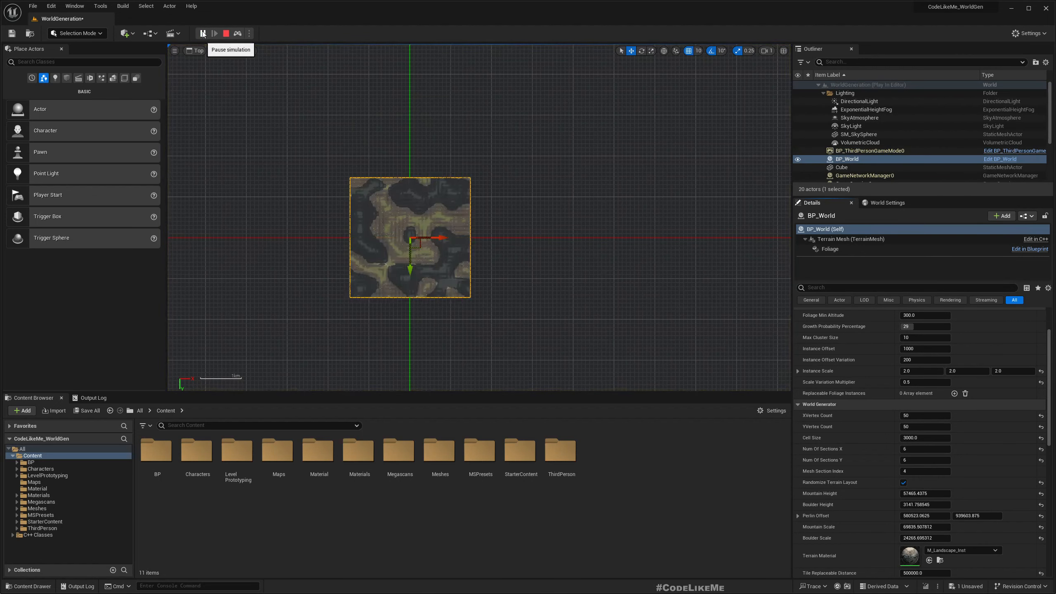
{"action": "key", "text": "Escape"}
{"action": "left_click", "coordinate": [203, 33]}
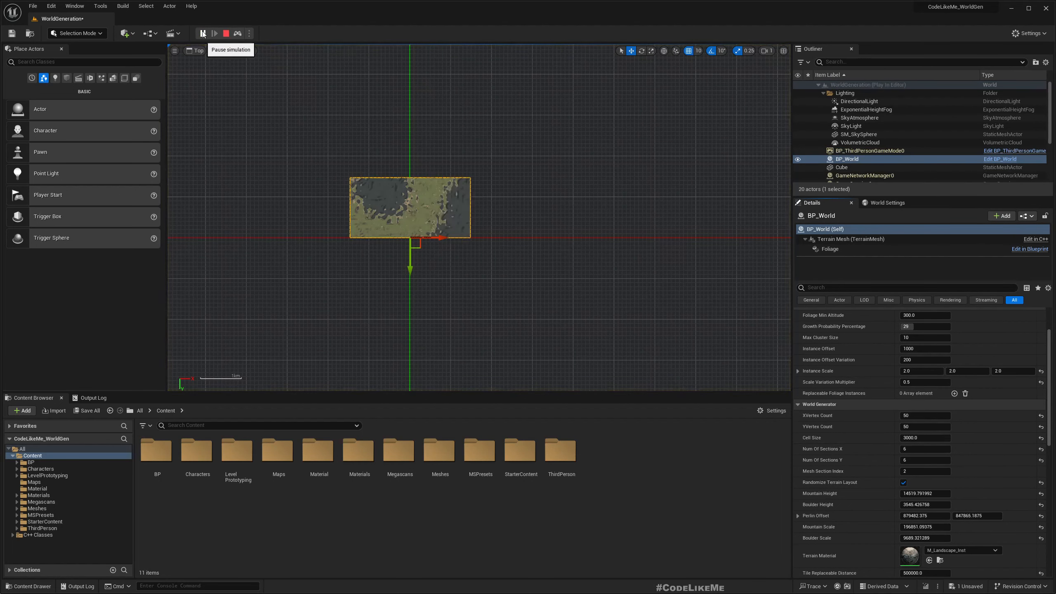
Step: End the simulation, set the play mode to Selected Viewport, and play the level with control of the character
{"action": "left_click", "coordinate": [237, 34]}
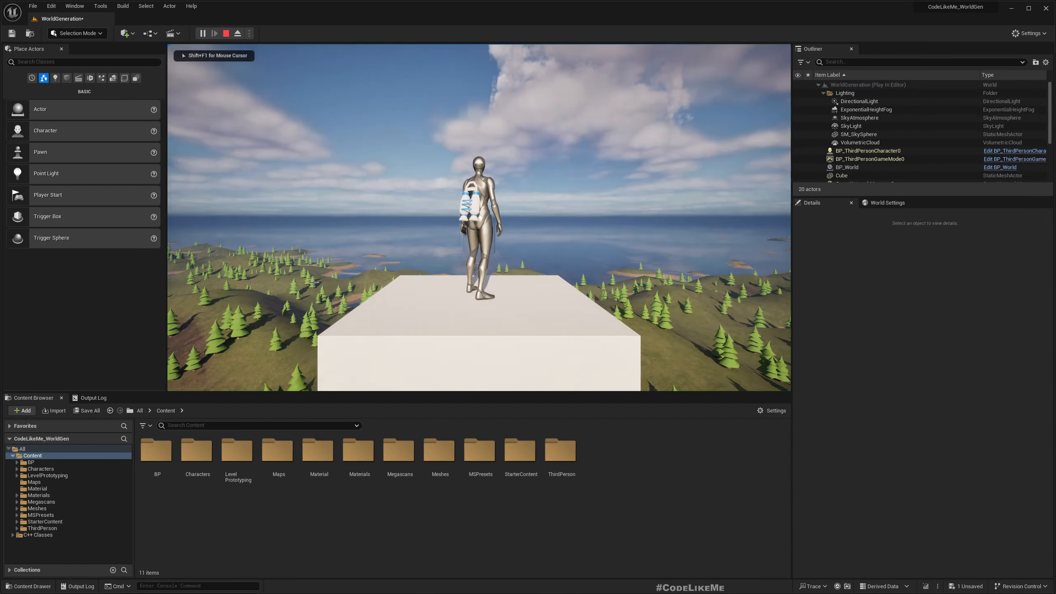
{"action": "key", "text": "Escape"}
{"action": "left_click", "coordinate": [249, 33]}
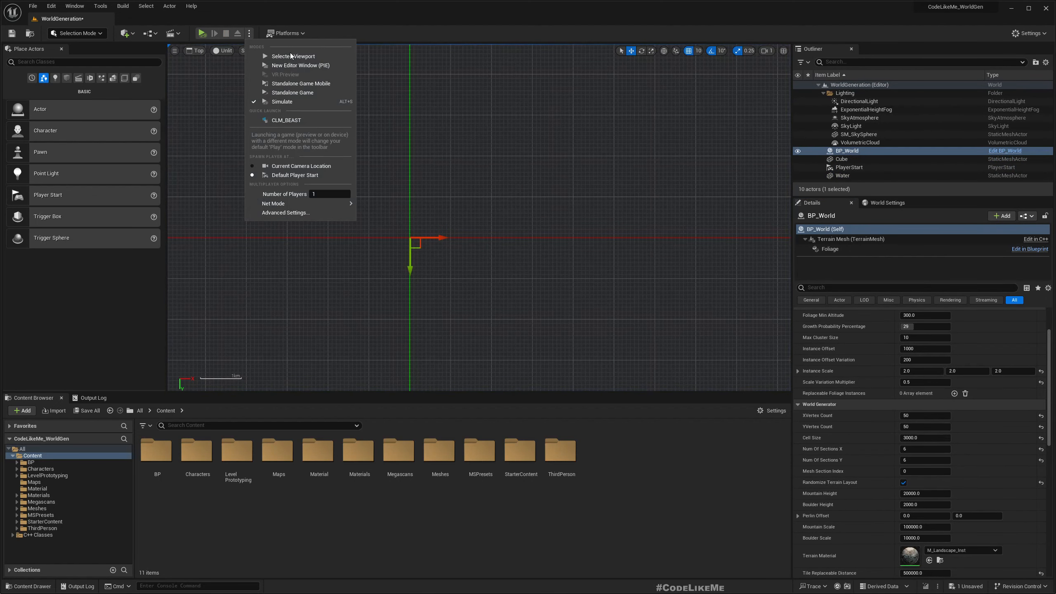
{"action": "left_click", "coordinate": [290, 54]}
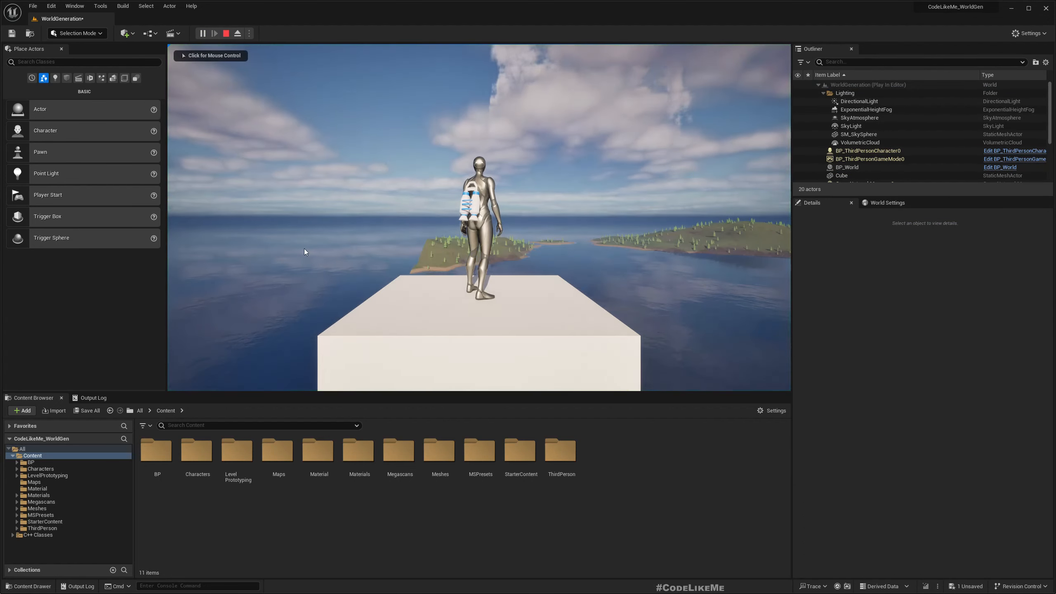
{"action": "left_click", "coordinate": [305, 250]}
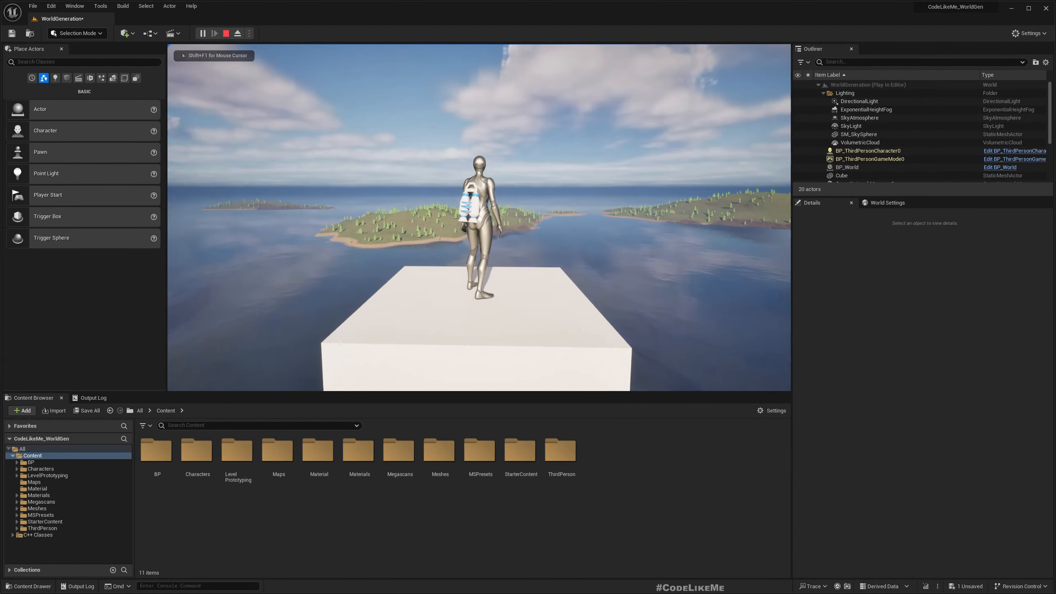
Step: Replay the level in the viewport to inspect further random terrains around the character, and stop playing
{"action": "key", "text": "Escape"}
{"action": "key", "text": "alt+p"}
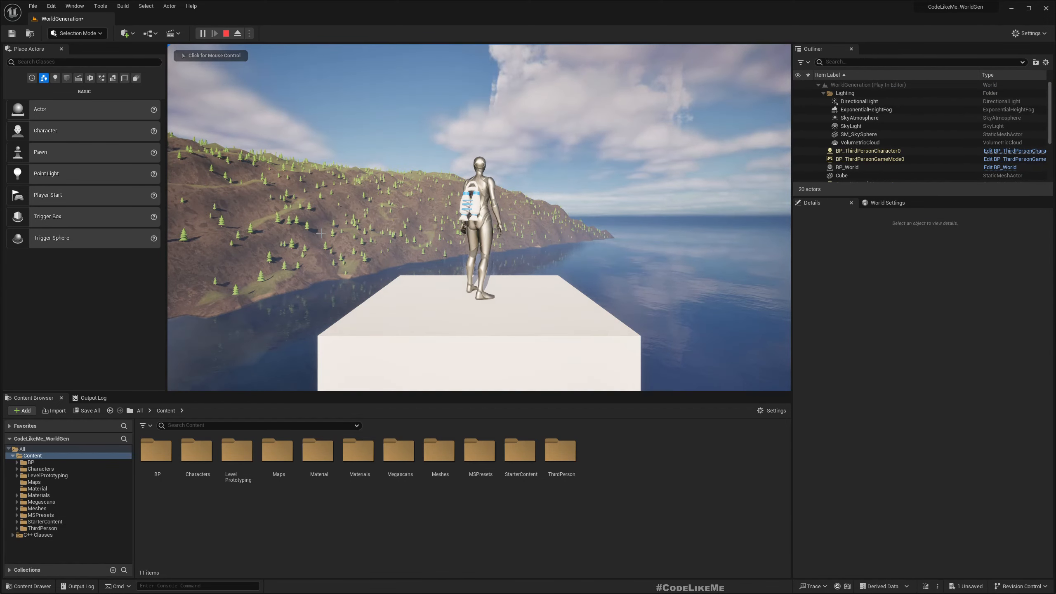
{"action": "key", "text": "Escape"}
{"action": "key", "text": "alt+p"}
{"action": "left_click", "coordinate": [322, 234]}
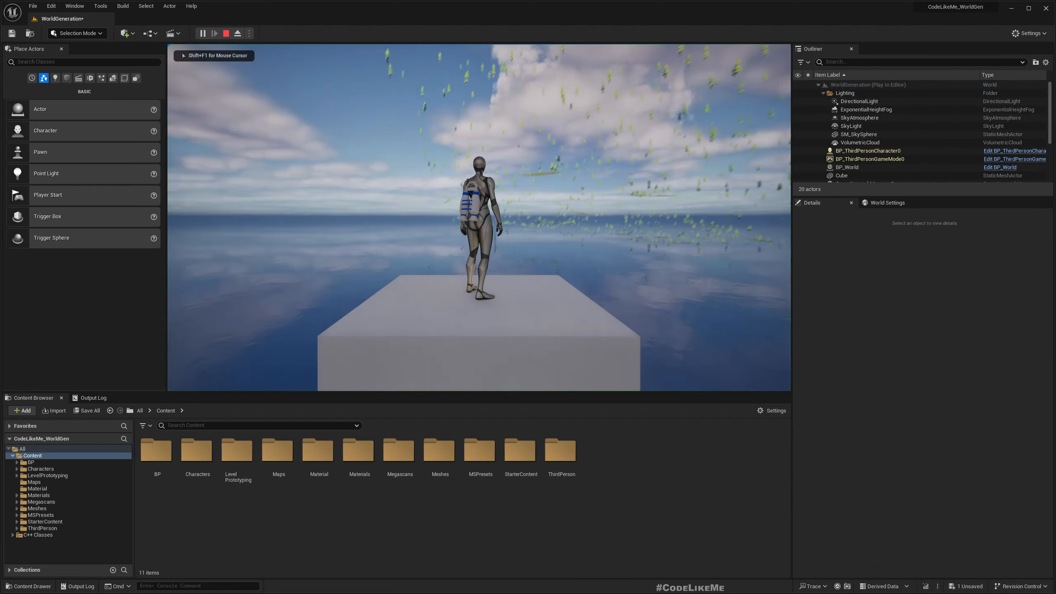
{"action": "key", "text": "w"}
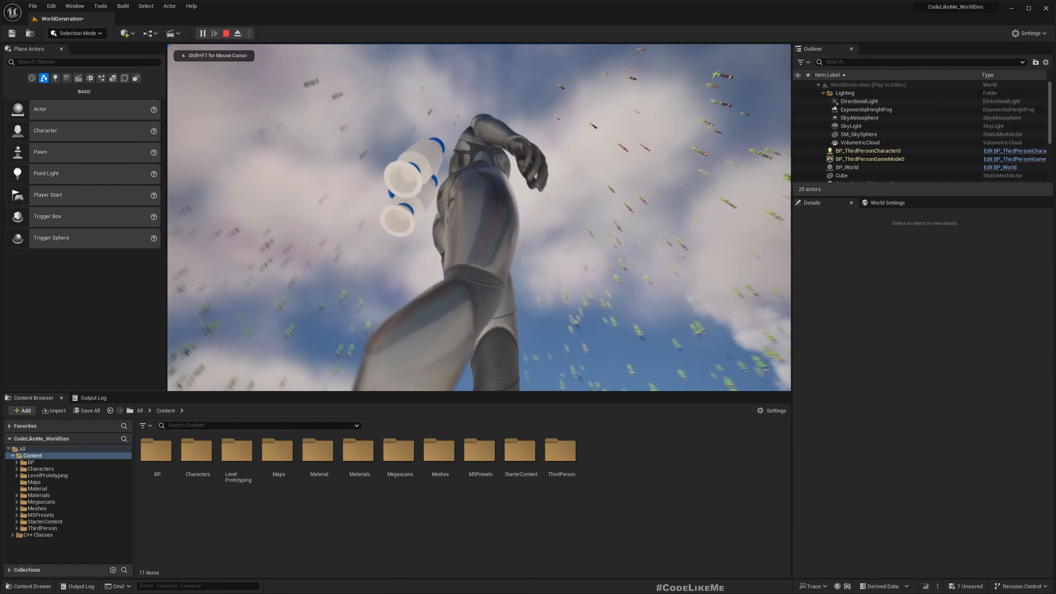
{"action": "key", "text": "Escape"}
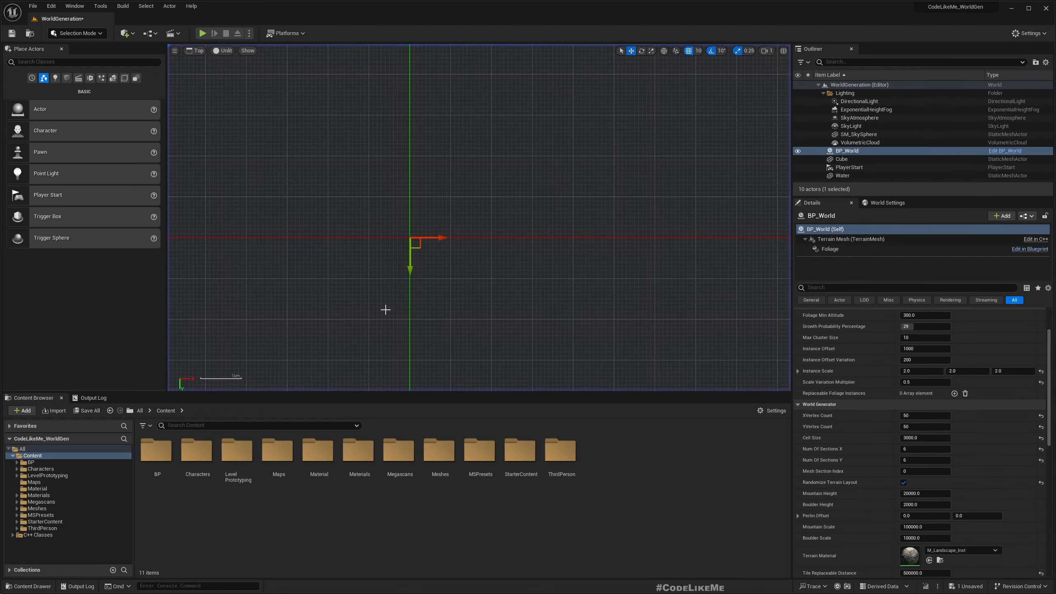
Step: Play the level again, copy the Perlin Offset from the running BP_World actor, and stop playing
{"action": "key", "text": "alt+p"}
{"action": "left_click", "coordinate": [386, 310]}
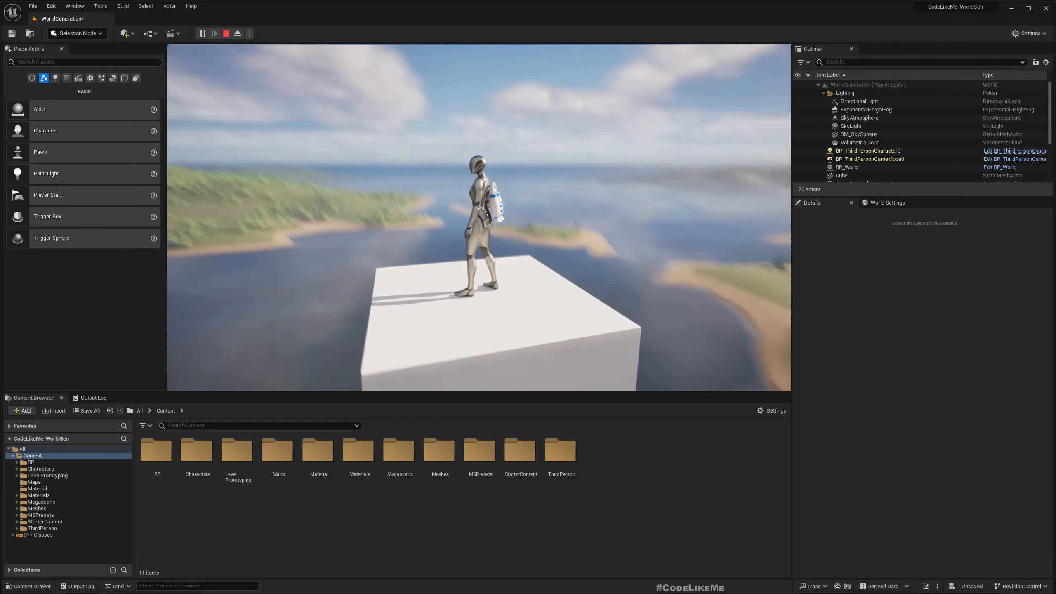
{"action": "key", "text": "shift+F1"}
{"action": "left_click", "coordinate": [677, 282]}
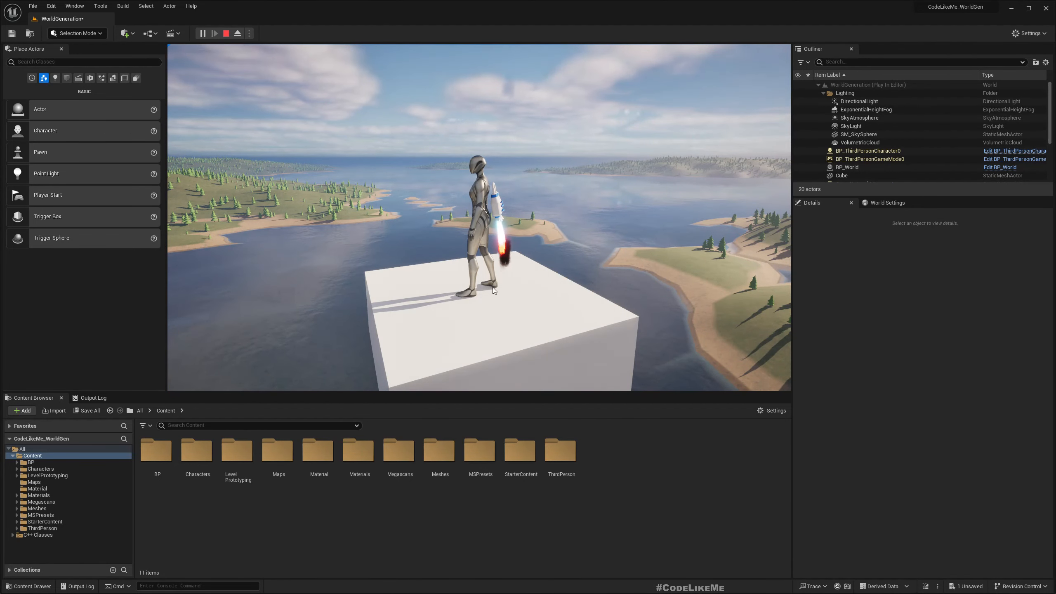
{"action": "left_click", "coordinate": [873, 152]}
{"action": "left_click", "coordinate": [846, 168]}
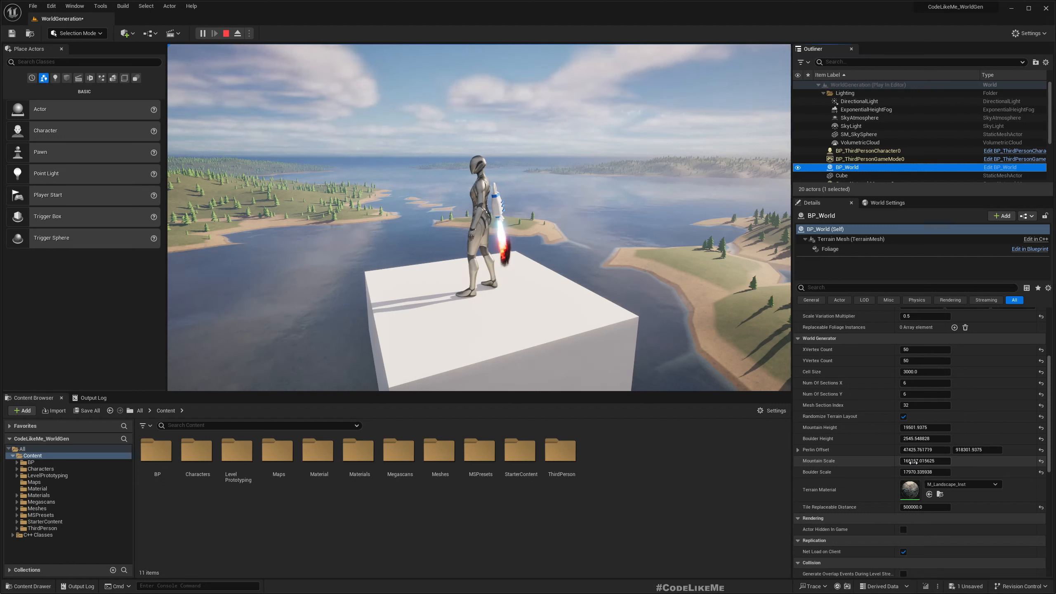
{"action": "right_click", "coordinate": [870, 450]}
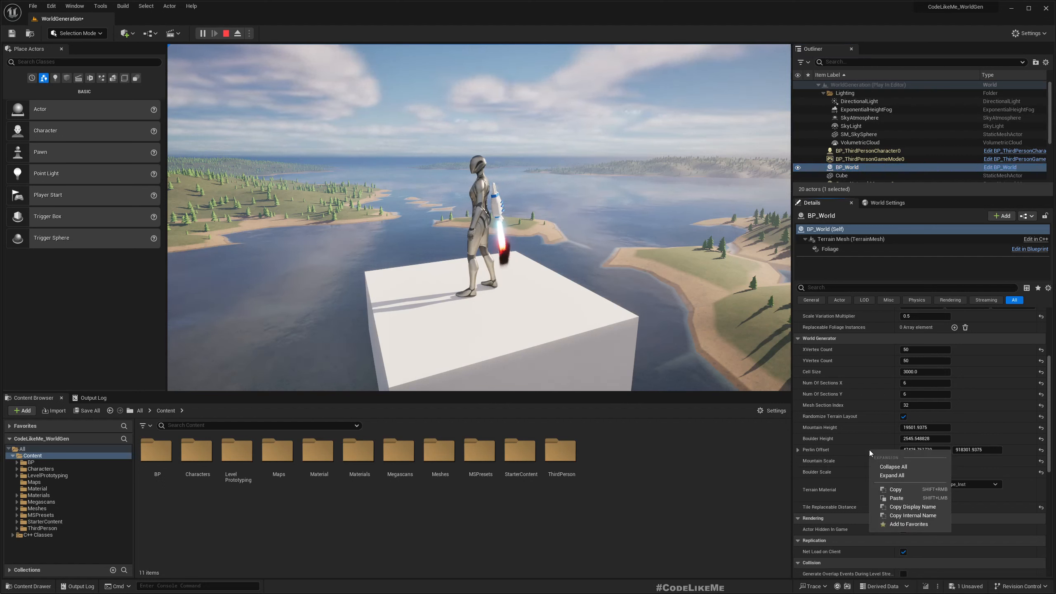
{"action": "left_click", "coordinate": [896, 490]}
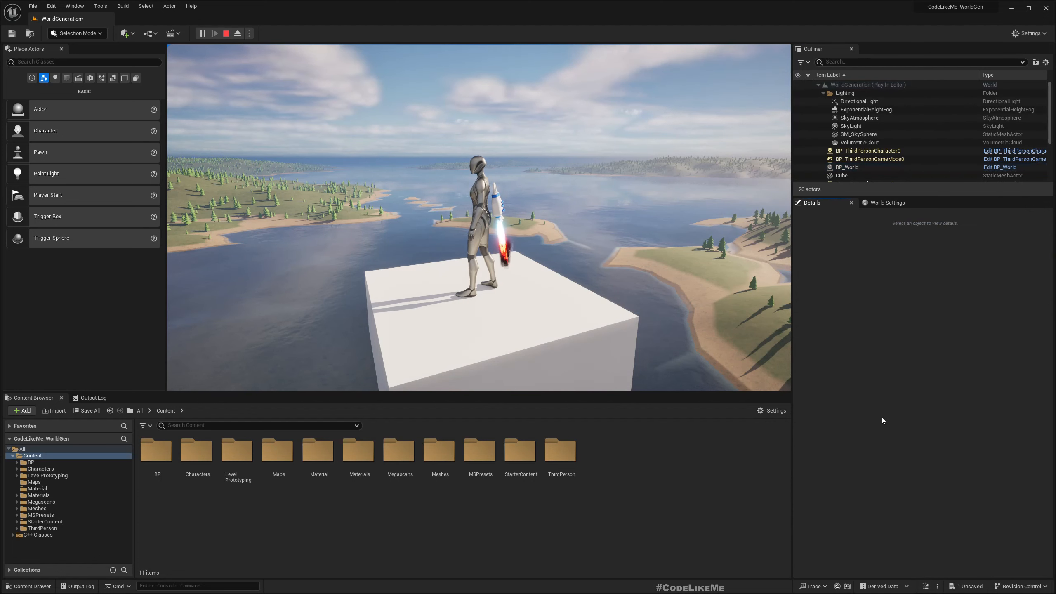
{"action": "key", "text": "Escape"}
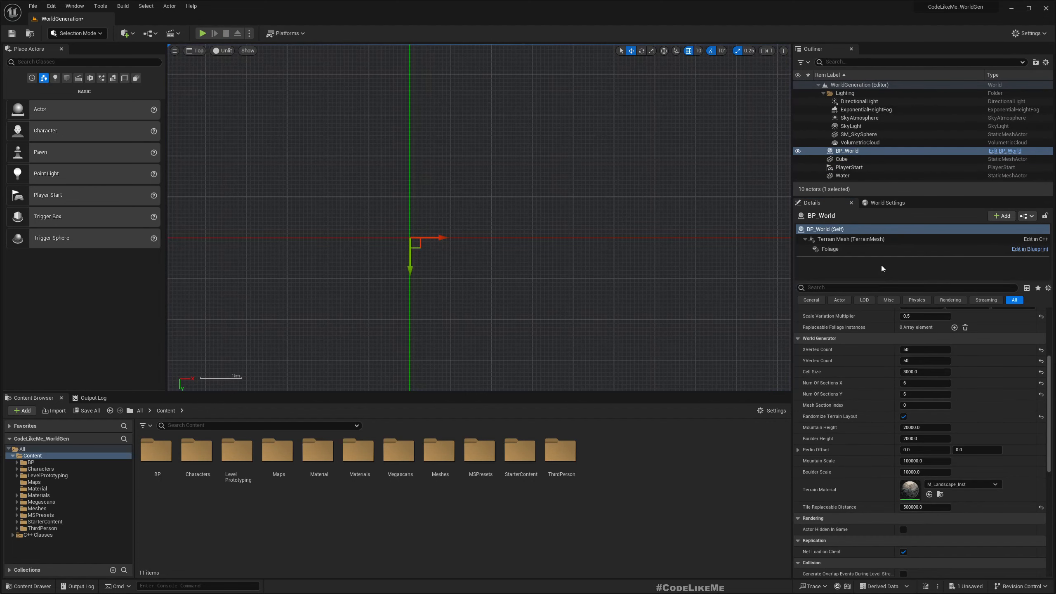
Step: Paste the copied Perlin Offset into BP_World, set Mountain Scale to 160000 and Boulder Scale to 17000, and disable Randomize Terrain Layout
{"action": "right_click", "coordinate": [878, 450]}
{"action": "left_click", "coordinate": [904, 498]}
Step: Play the level twice to check the terrain generated from the fixed World Generator values
{"action": "left_click", "coordinate": [203, 33]}
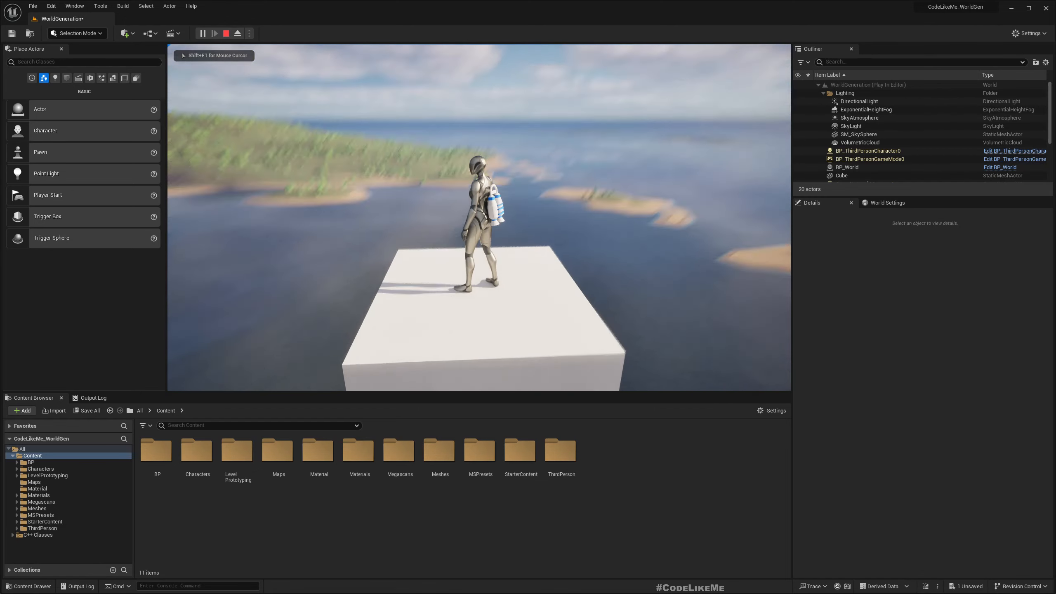
{"action": "key", "text": "shift+F1"}
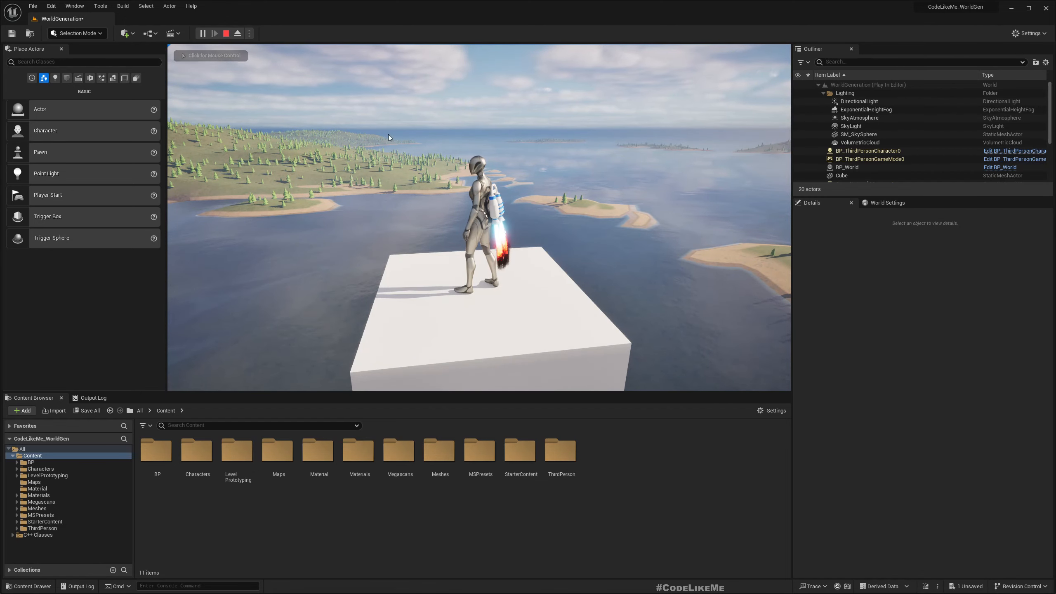
{"action": "key", "text": "Escape"}
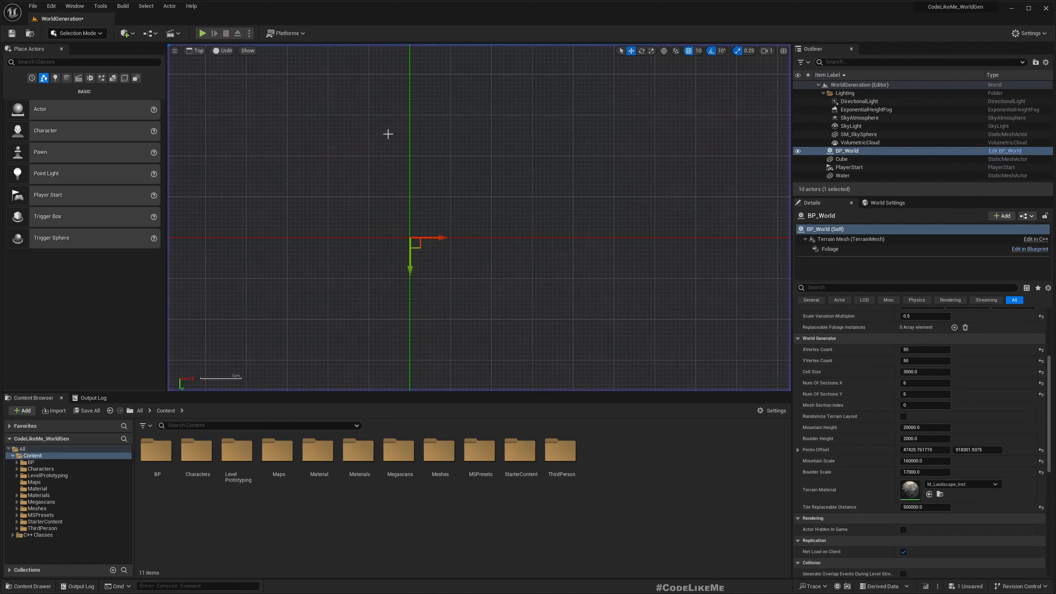
{"action": "left_click", "coordinate": [209, 33]}
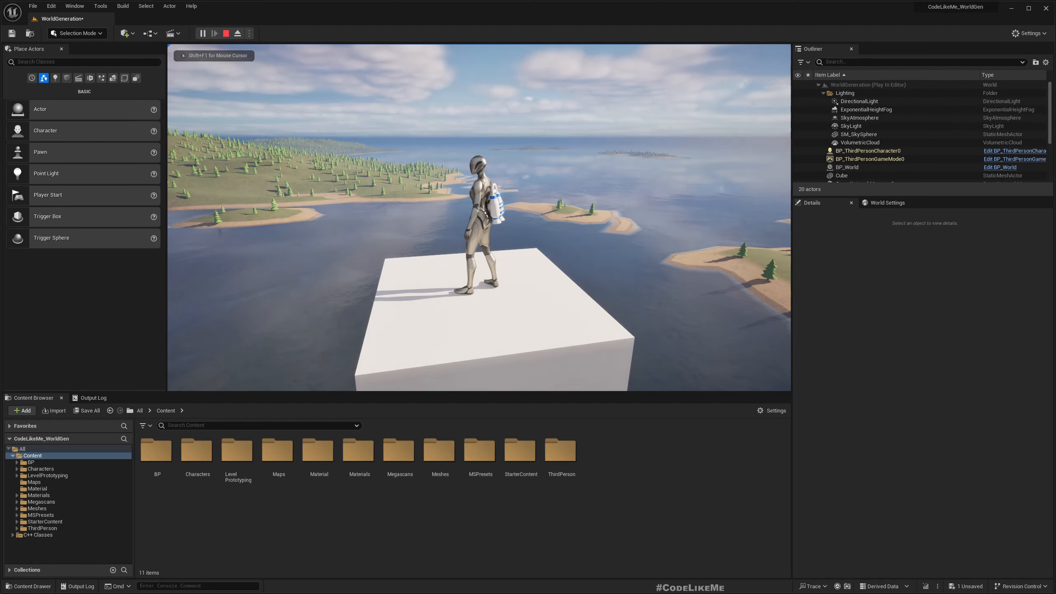
{"action": "key", "text": "Escape"}
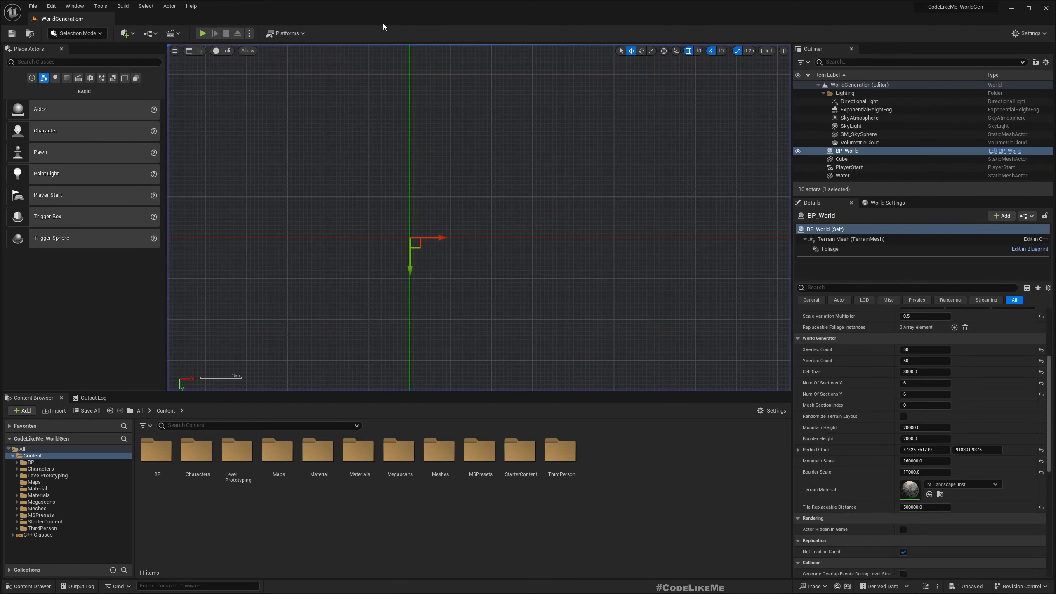
Step: Switch the viewport to Perspective and play the level to view the islands around the character
{"action": "left_click", "coordinate": [205, 50]}
{"action": "left_click", "coordinate": [220, 62]}
{"action": "left_click", "coordinate": [202, 33]}
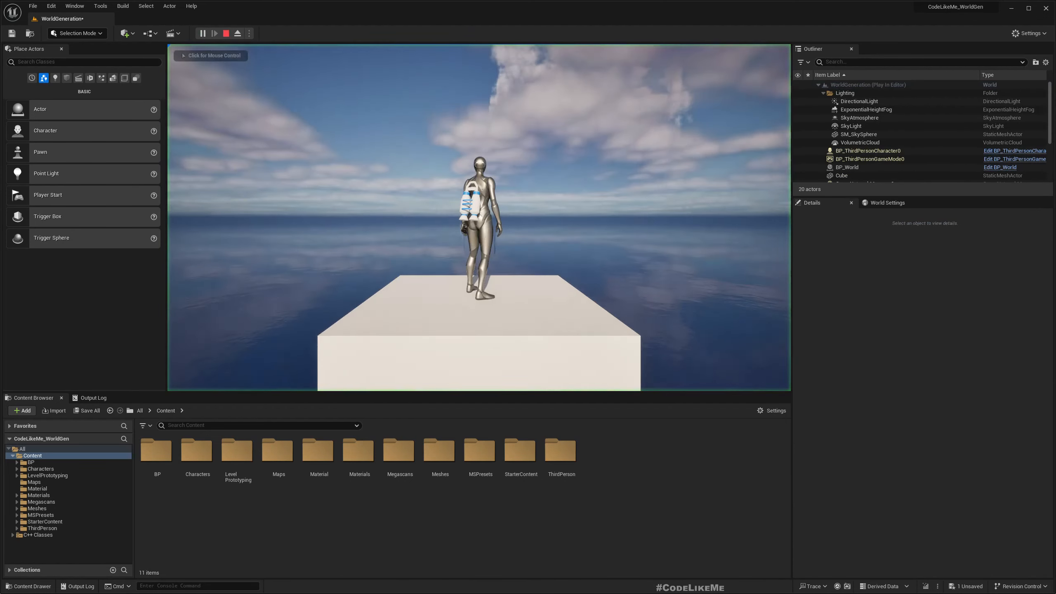
{"action": "left_click", "coordinate": [479, 218]}
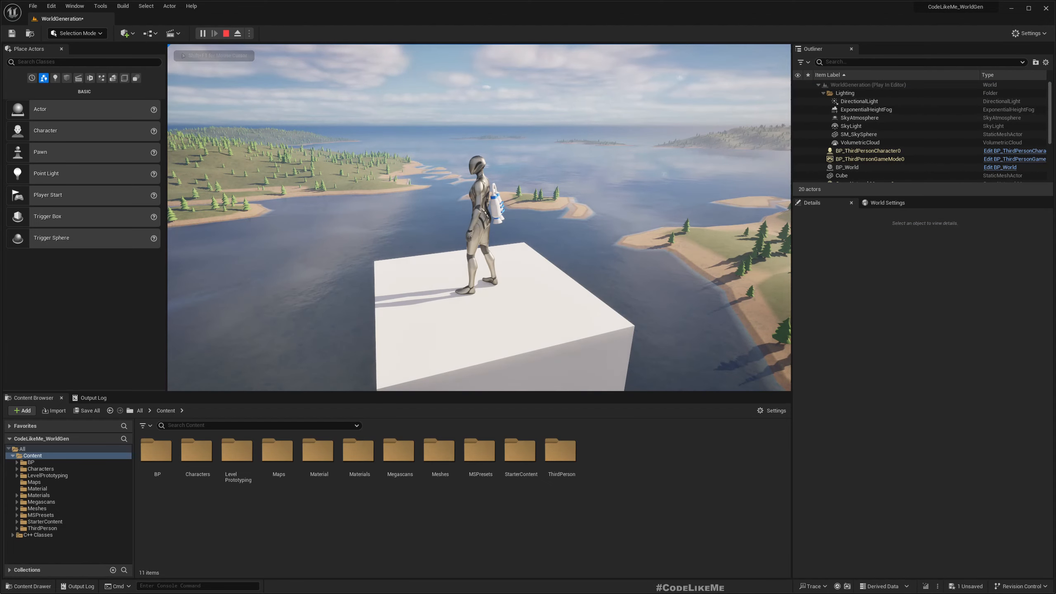
{"action": "key", "text": "Escape"}
Step: Change the play mode to Simulate, run the level to view the terrain, and stop the simulation
{"action": "left_click", "coordinate": [250, 33]}
{"action": "left_click", "coordinate": [276, 102]}
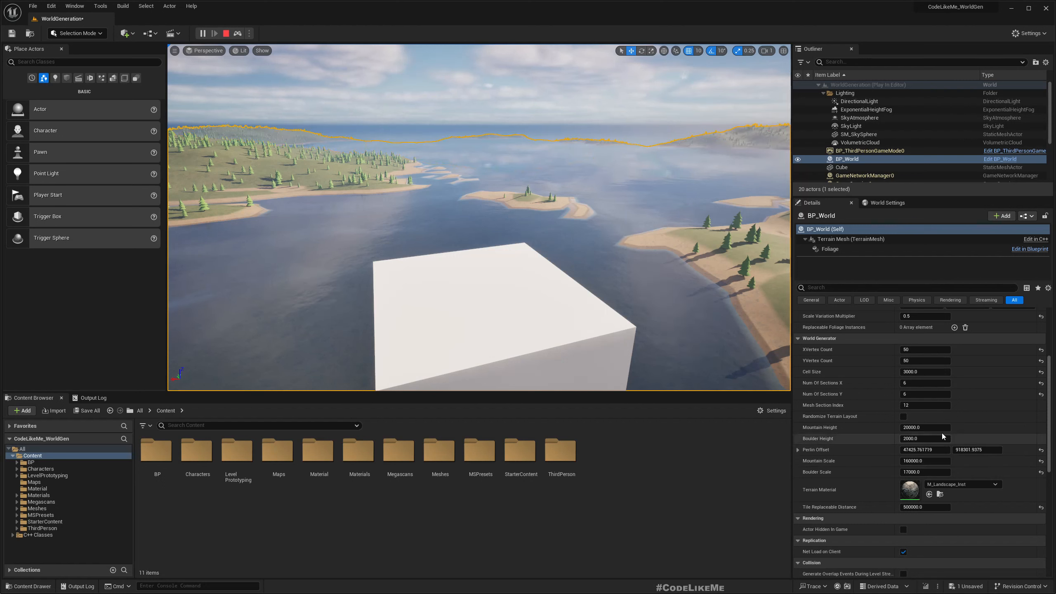
{"action": "key", "text": "Escape"}
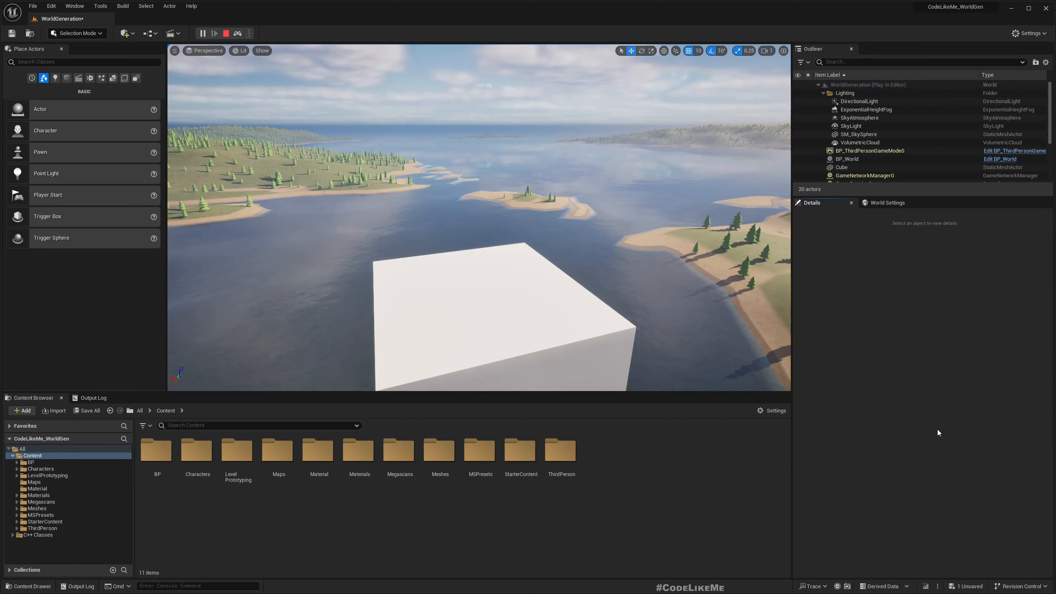
{"action": "left_click", "coordinate": [228, 35]}
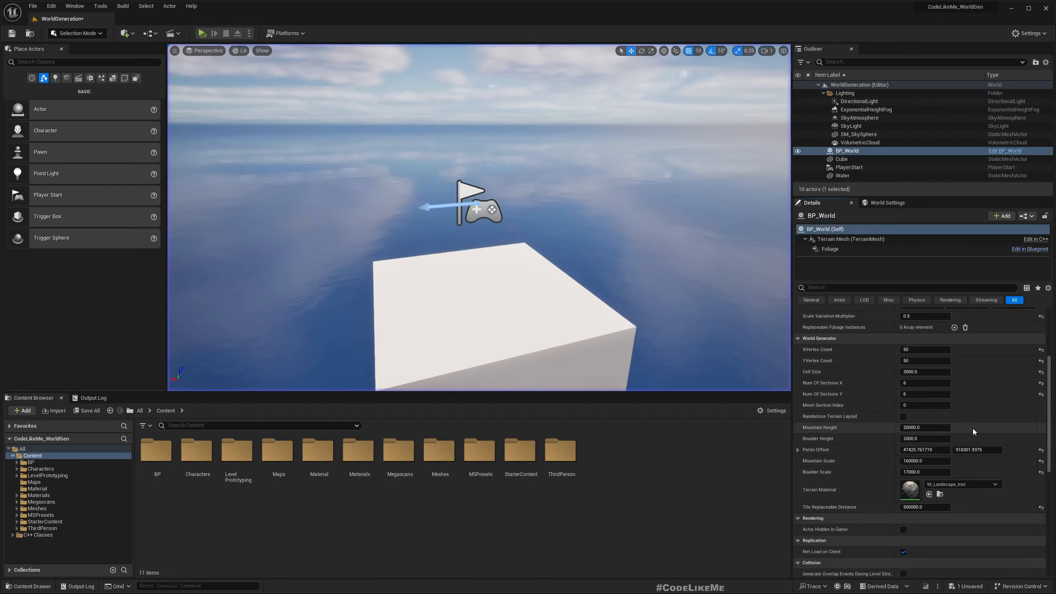
Step: Set BP_World's Mountain Height to 40000 and simulate the level to inspect the regenerated terrain
{"action": "left_click", "coordinate": [928, 427]}
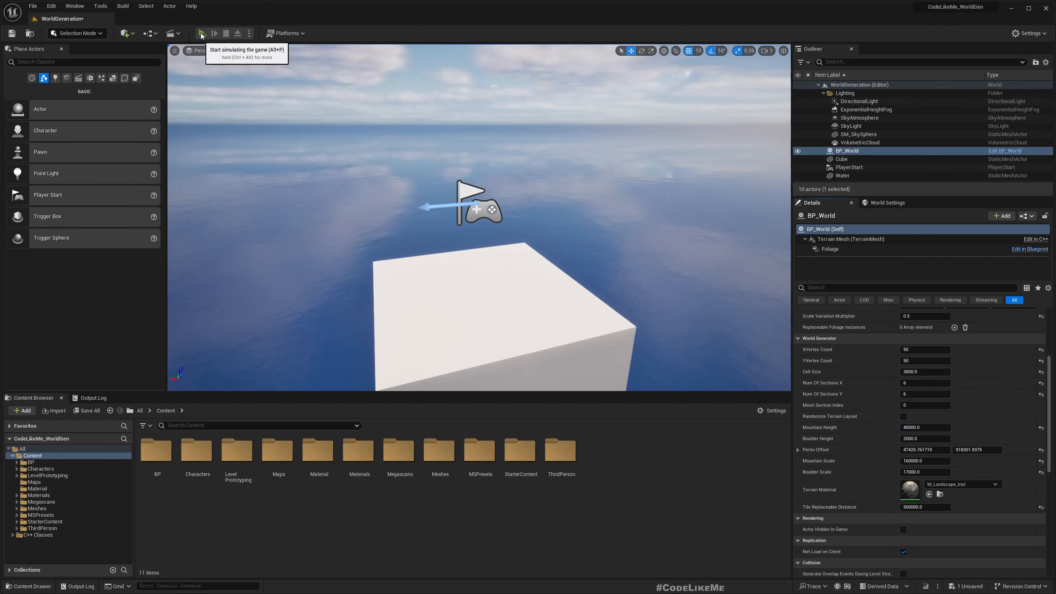
{"action": "left_click", "coordinate": [203, 33]}
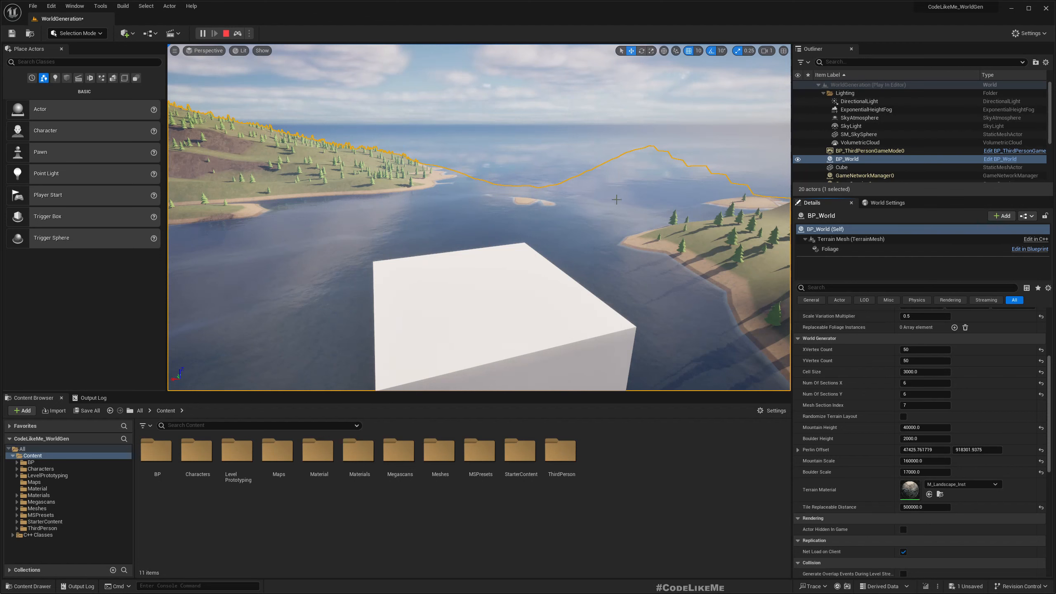
{"action": "mouse_move", "coordinate": [504, 146]}
{"action": "right_mouse_down"}
{"action": "mouse_move", "coordinate": [418, 140]}
{"action": "mouse_move", "coordinate": [495, 141]}
{"action": "right_mouse_up"}
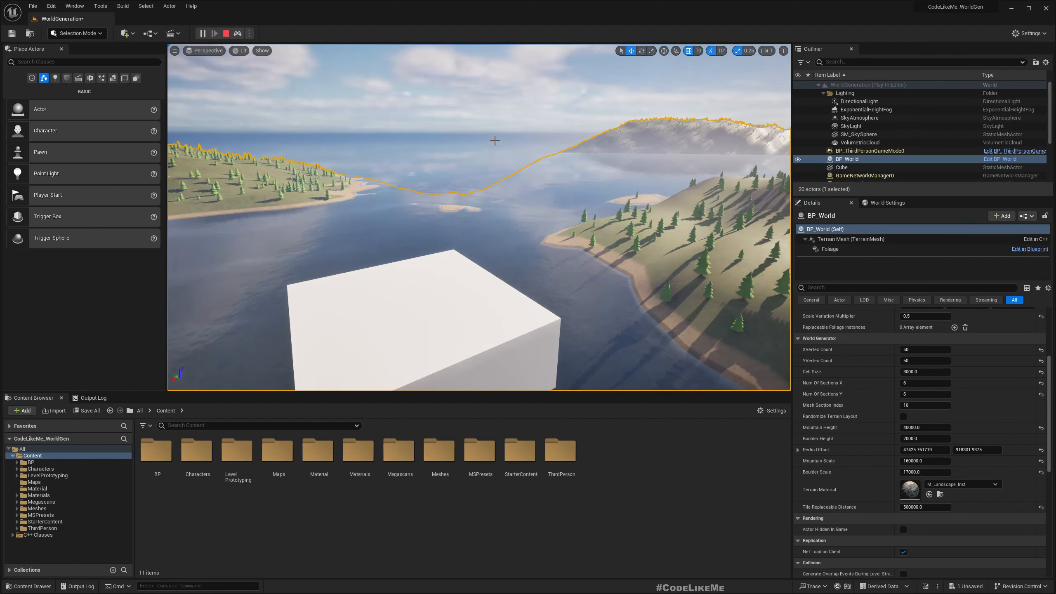
Step: Stop the simulation and reset BP_World's Mountain Height to its default of 20000
{"action": "left_click", "coordinate": [226, 33]}
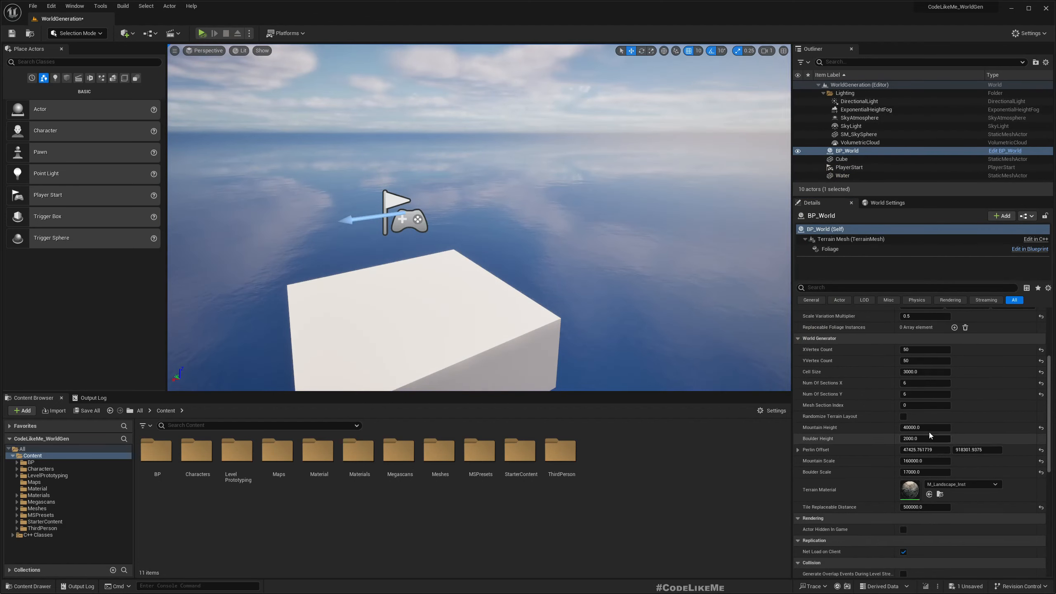
{"action": "left_click", "coordinate": [1042, 428]}
Step: Set the Perlin Offset X to 87425.761719, simulate the level to view the changed terrain, and stop it
{"action": "left_click", "coordinate": [943, 450]}
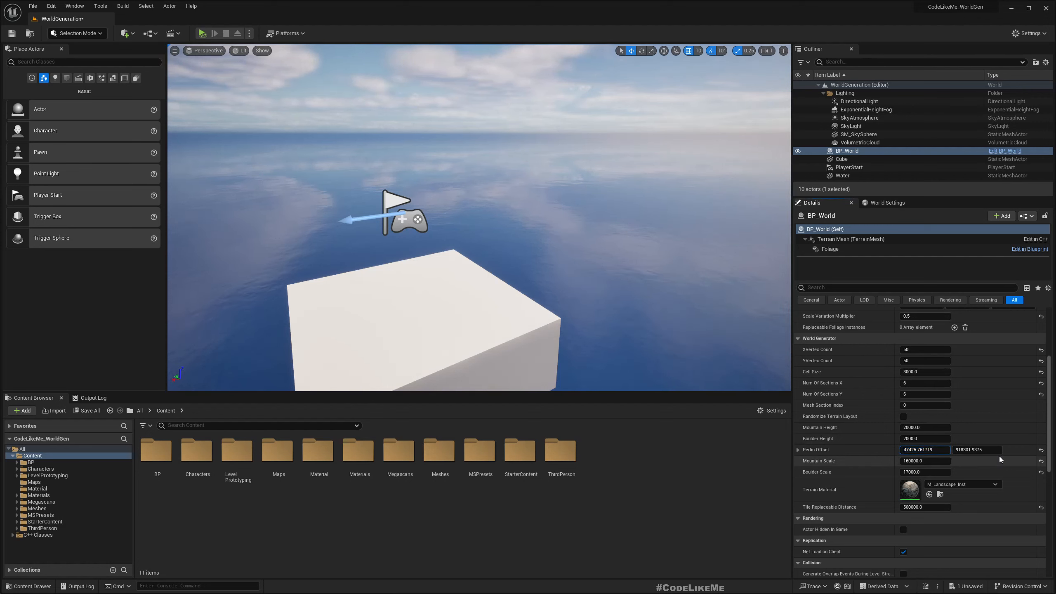
{"action": "key", "text": "Delete"}
{"action": "type", "text": "8"}
{"action": "key", "text": "Return"}
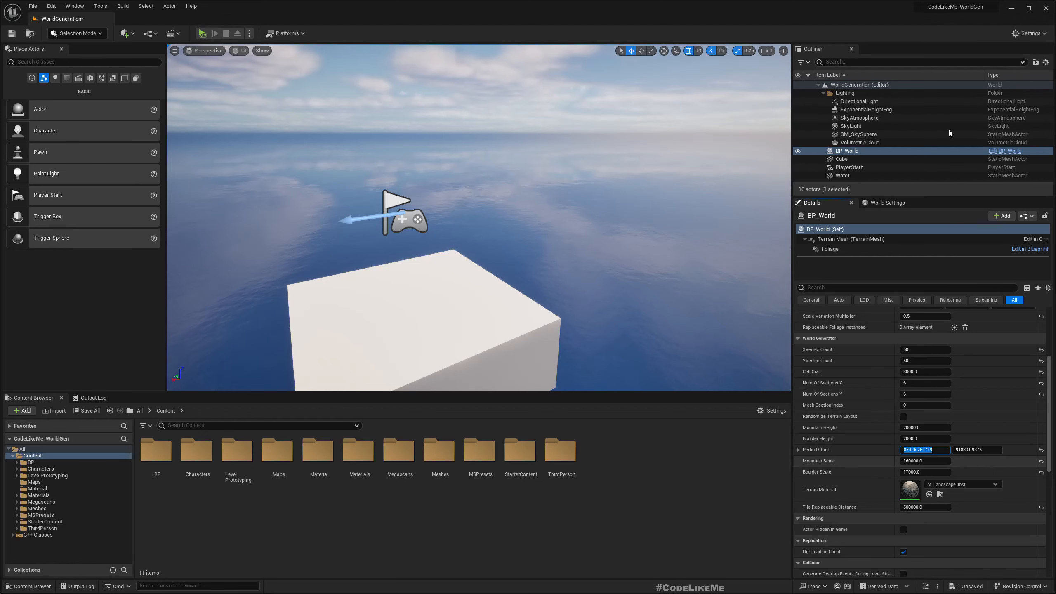
{"action": "left_click", "coordinate": [202, 34]}
{"action": "right_click_drag", "start_coordinate": [526, 192], "coordinate": [678, 194]}
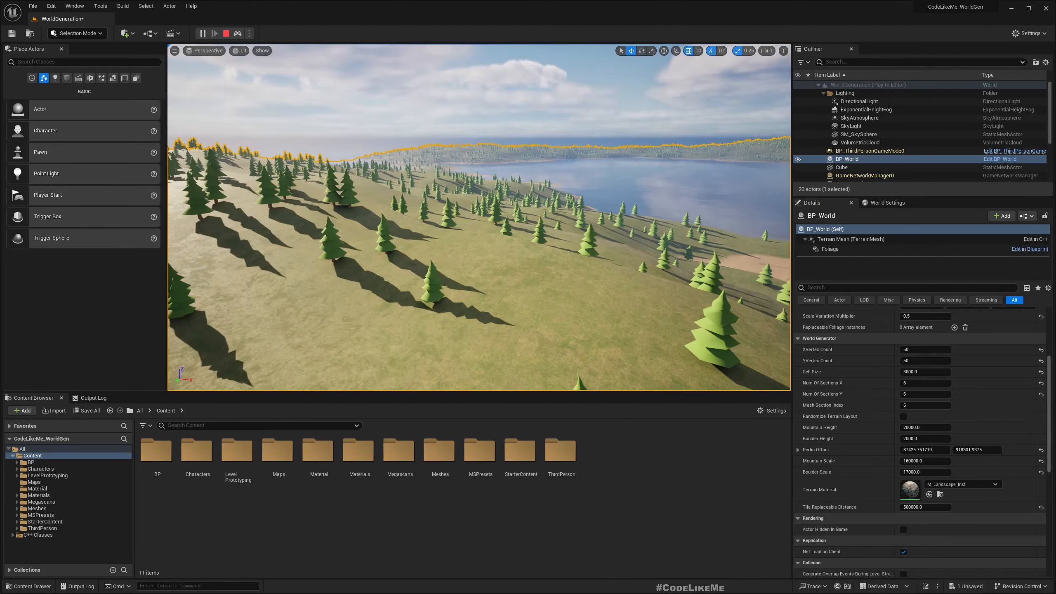
{"action": "key", "text": "Escape"}
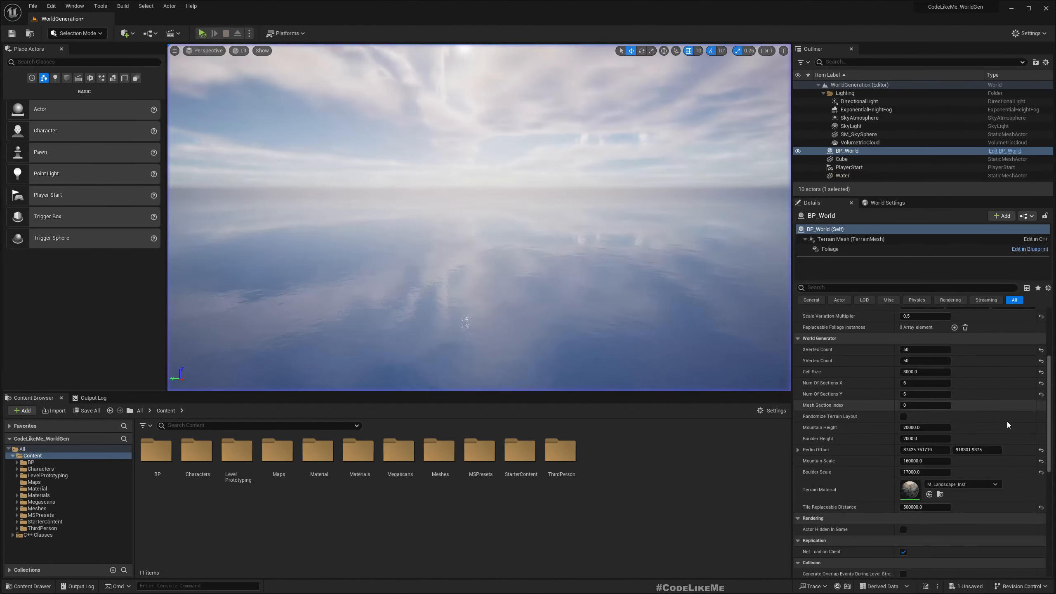
Step: Paste the Perlin Offset 47425.761719, 918301.9375 back into BP_World, simulate the level to view the islands, and stop the simulation
{"action": "right_click", "coordinate": [880, 450]}
{"action": "left_click", "coordinate": [912, 495]}
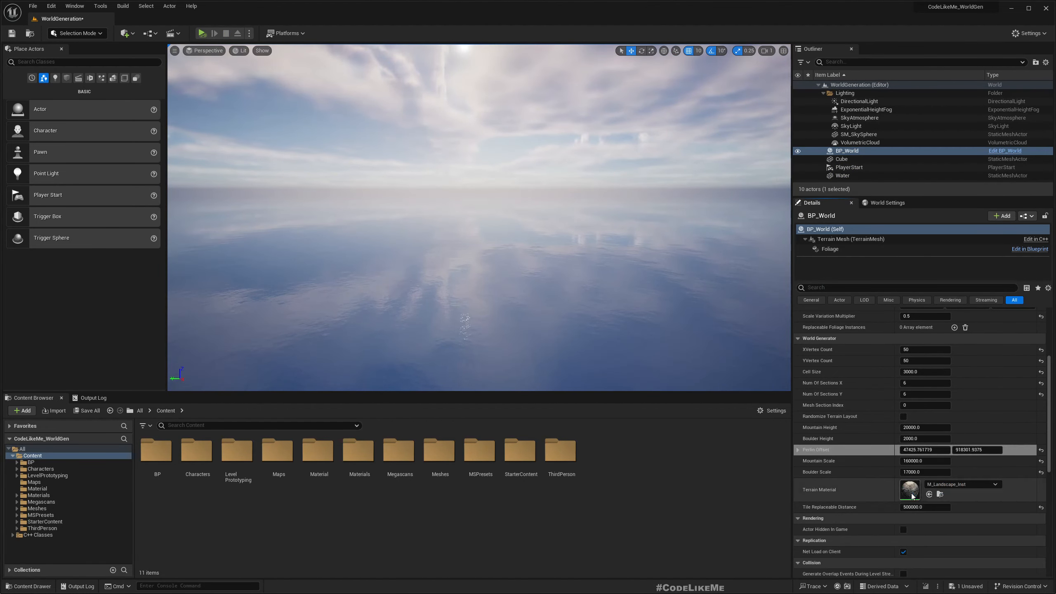
{"action": "left_click", "coordinate": [201, 35]}
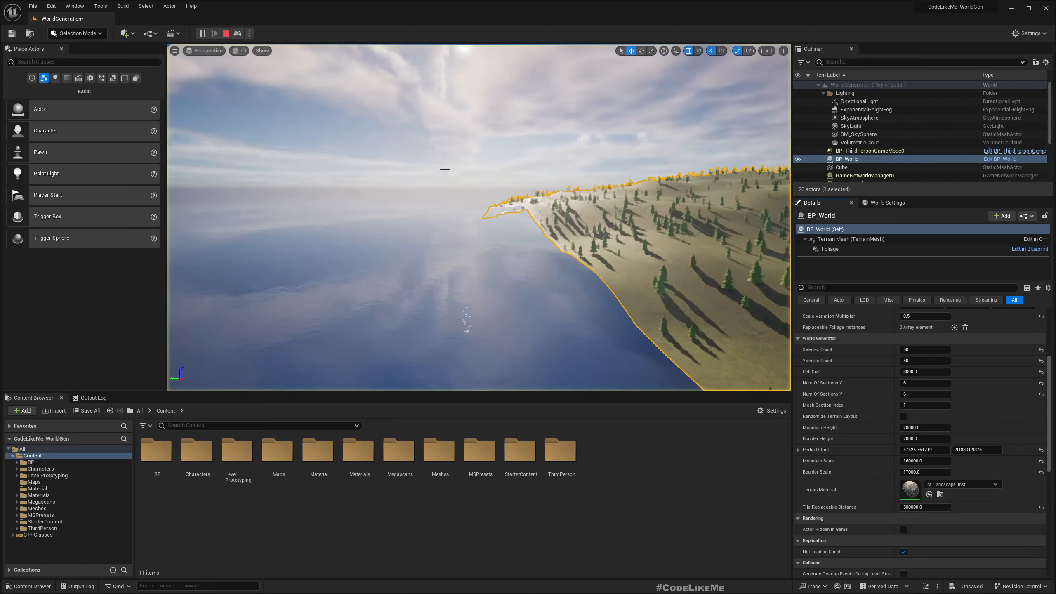
{"action": "right_click_drag", "start_coordinate": [445, 169], "coordinate": [362, 177]}
{"action": "left_click", "coordinate": [534, 126]}
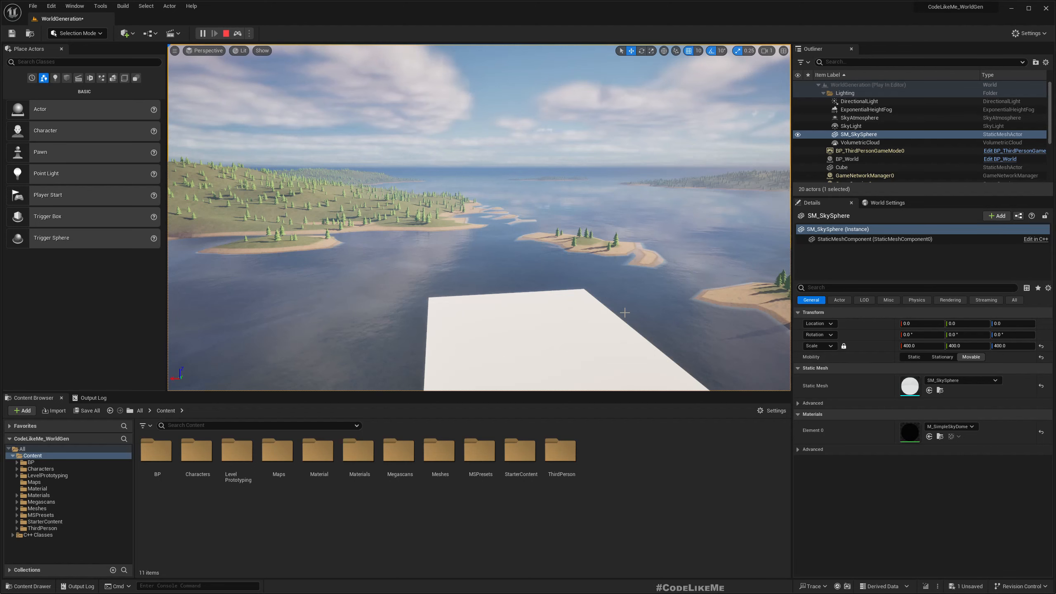
{"action": "key", "text": "Escape"}
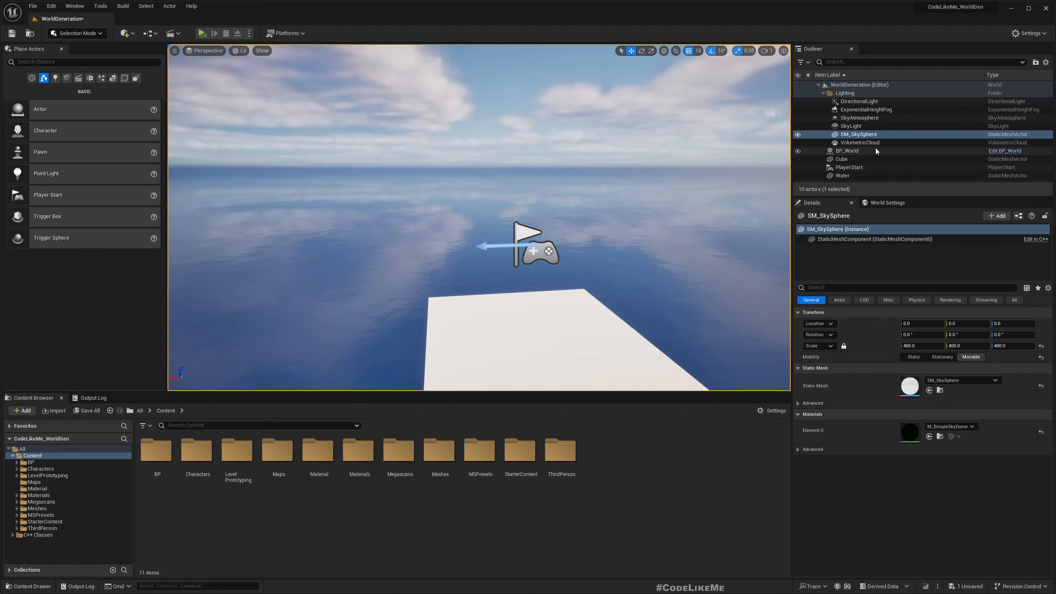
Step: Select BP_World and review its Foliage and World Generator settings
{"action": "left_click", "coordinate": [847, 151]}
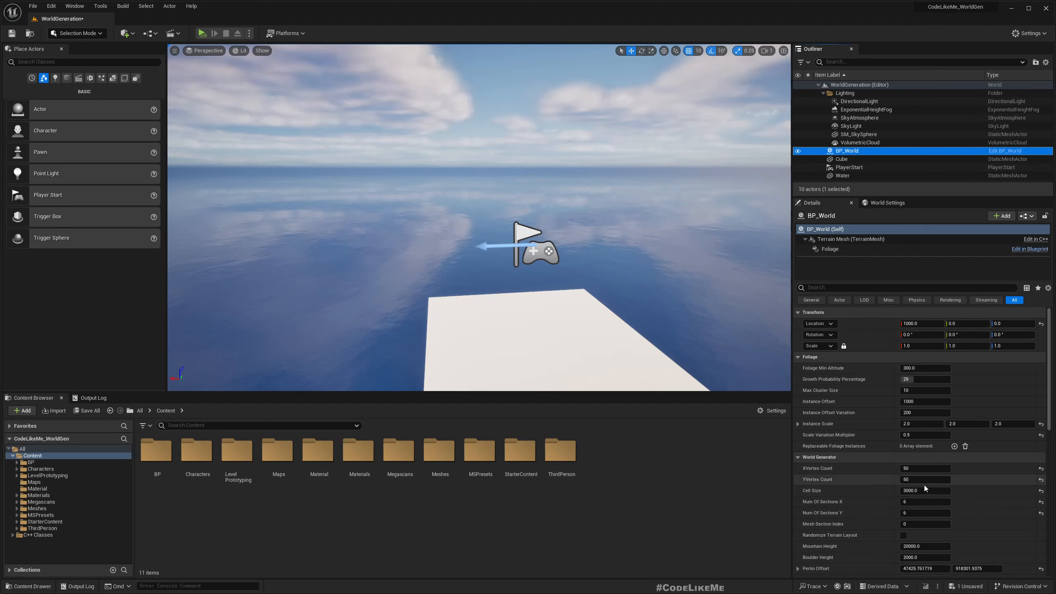
{"action": "scroll", "coordinate": [934, 468], "scroll_direction": "down", "scroll_amount": 1}
{"action": "scroll", "coordinate": [933, 467], "scroll_direction": "down", "scroll_amount": 3}
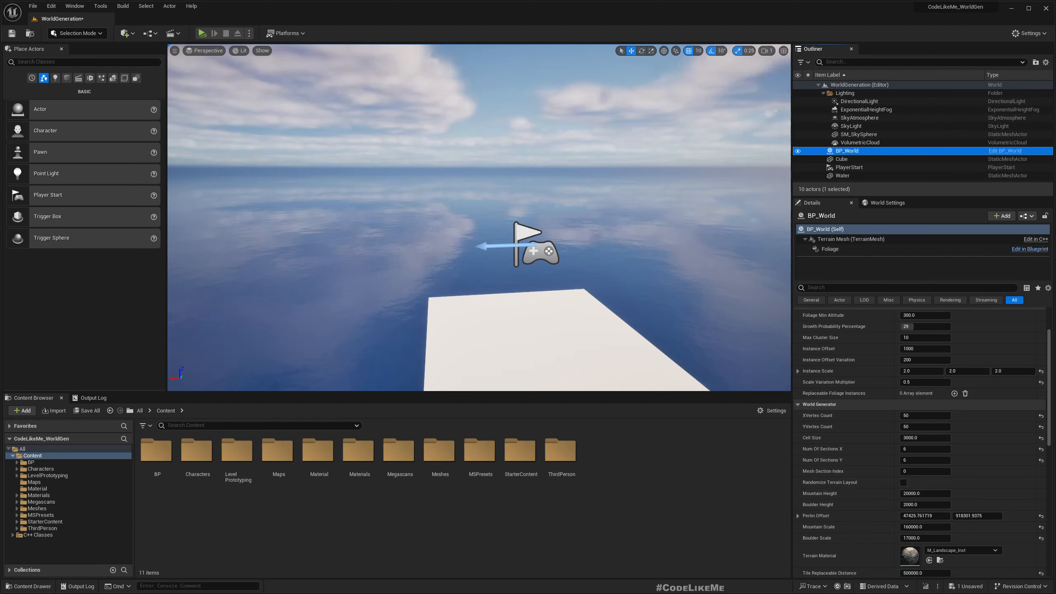
{"action": "key", "text": "Escape"}
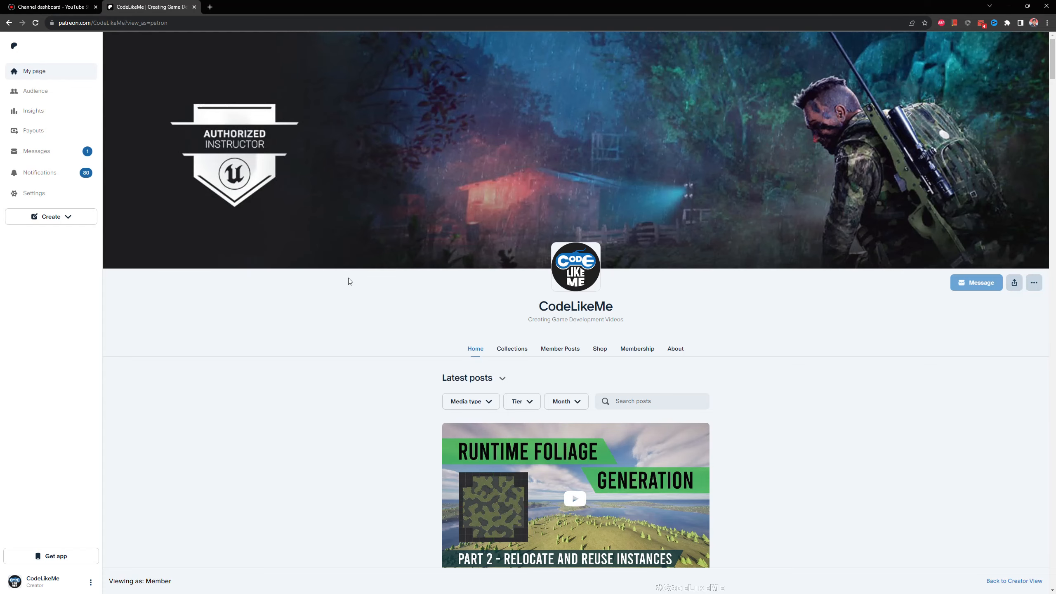
Step: Browse the CodeLikeMe Patreon page's latest posts on foliage, grass and runtime terrain generation
{"action": "scroll", "coordinate": [299, 427], "scroll_direction": "down", "scroll_amount": 5}
{"action": "scroll", "coordinate": [301, 425], "scroll_direction": "down", "scroll_amount": 10}
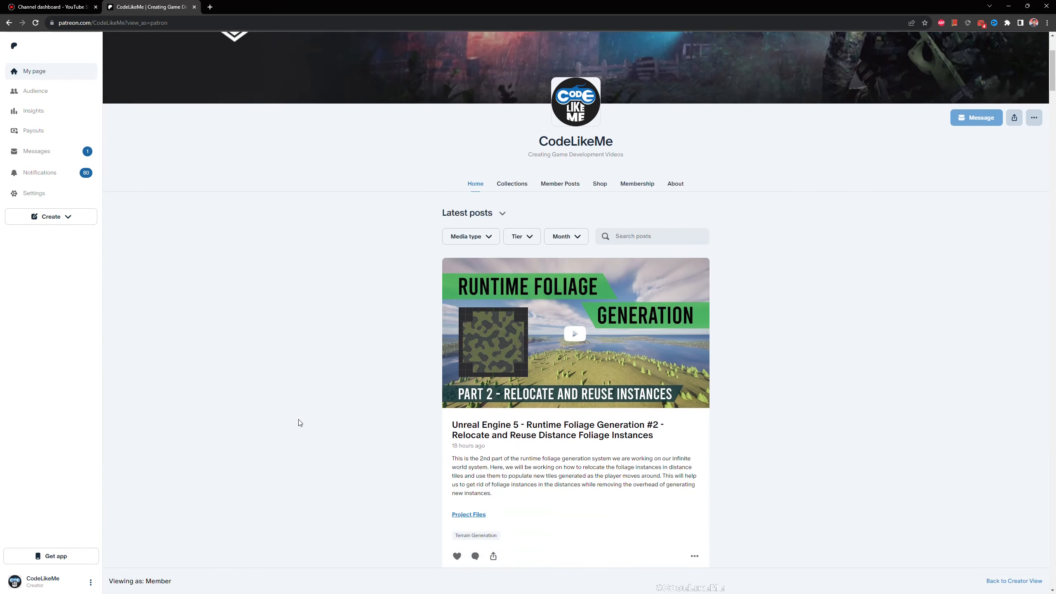
{"action": "scroll", "coordinate": [297, 417], "scroll_direction": "down", "scroll_amount": 15}
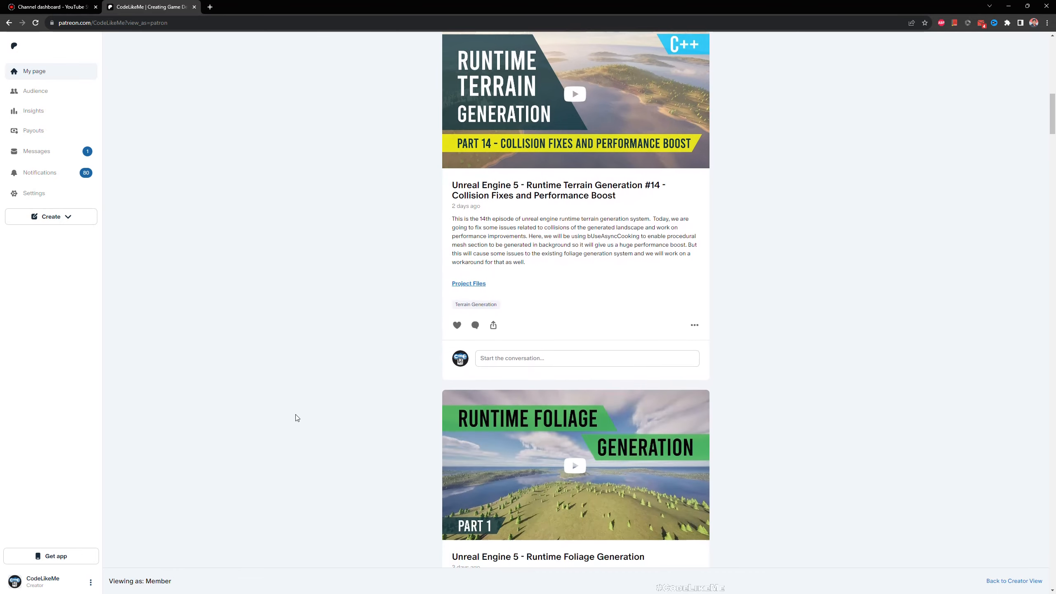
{"action": "scroll", "coordinate": [298, 417], "scroll_direction": "down", "scroll_amount": 8}
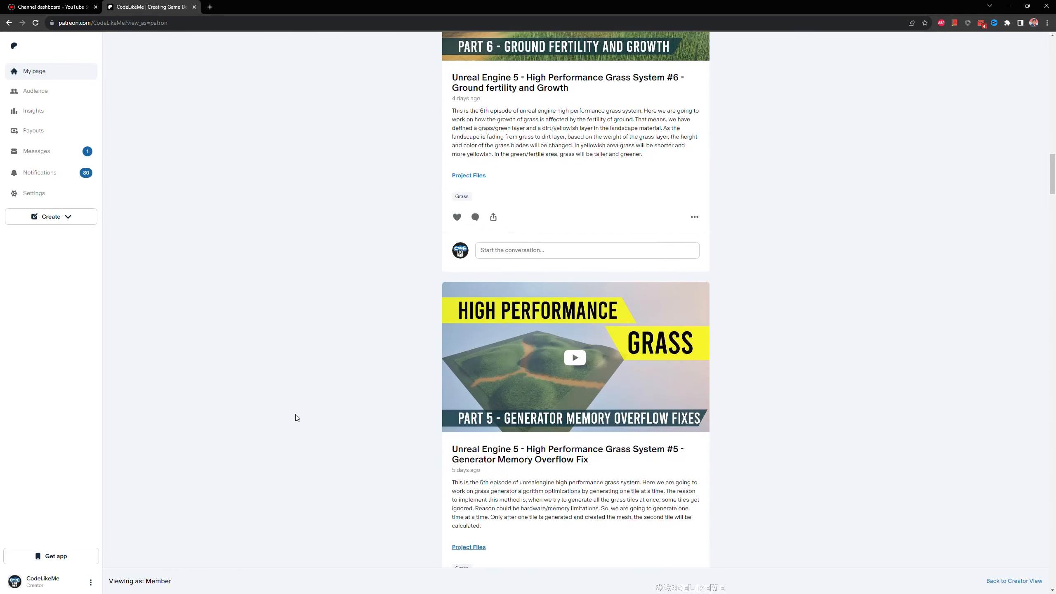
{"action": "scroll", "coordinate": [293, 412], "scroll_direction": "down", "scroll_amount": 2}
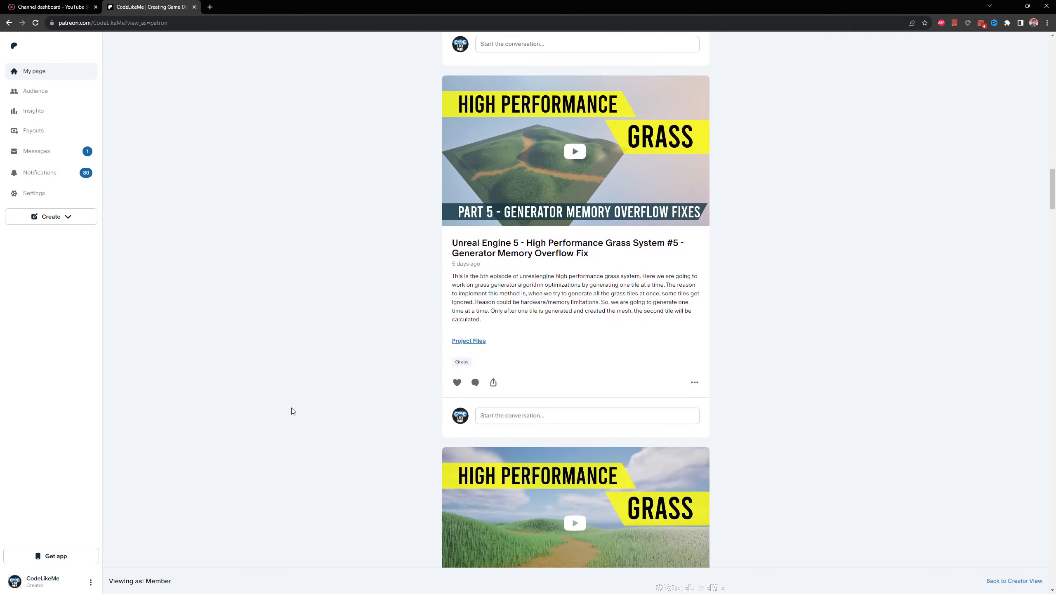
{"action": "scroll", "coordinate": [293, 411], "scroll_direction": "down", "scroll_amount": 16}
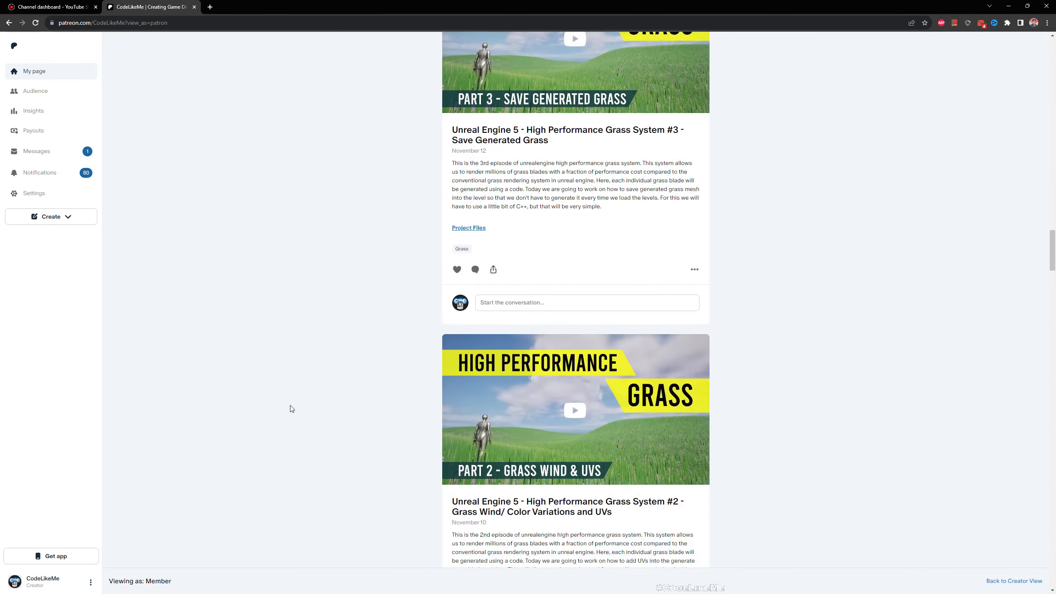
{"action": "scroll", "coordinate": [290, 408], "scroll_direction": "down", "scroll_amount": 11}
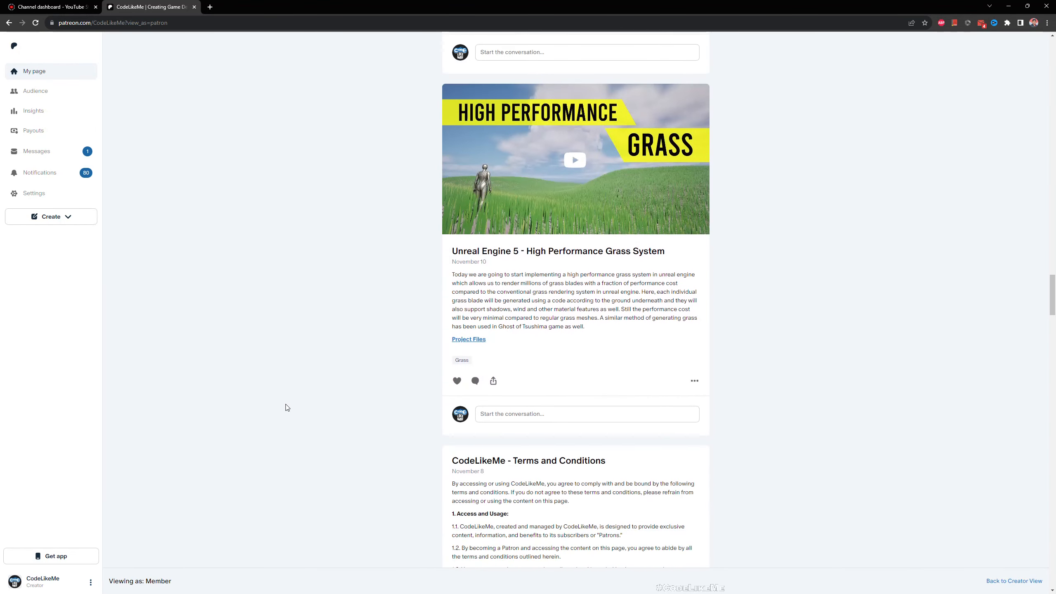
{"action": "scroll", "coordinate": [287, 408], "scroll_direction": "down", "scroll_amount": 6}
{"action": "scroll", "coordinate": [286, 406], "scroll_direction": "down", "scroll_amount": 18}
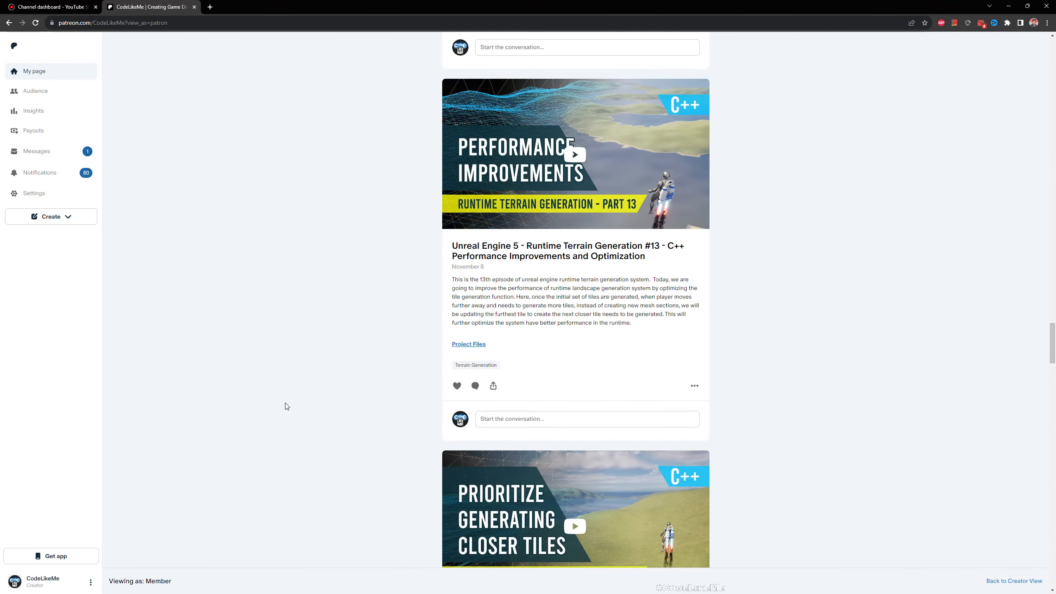
{"action": "scroll", "coordinate": [282, 407], "scroll_direction": "down", "scroll_amount": 20}
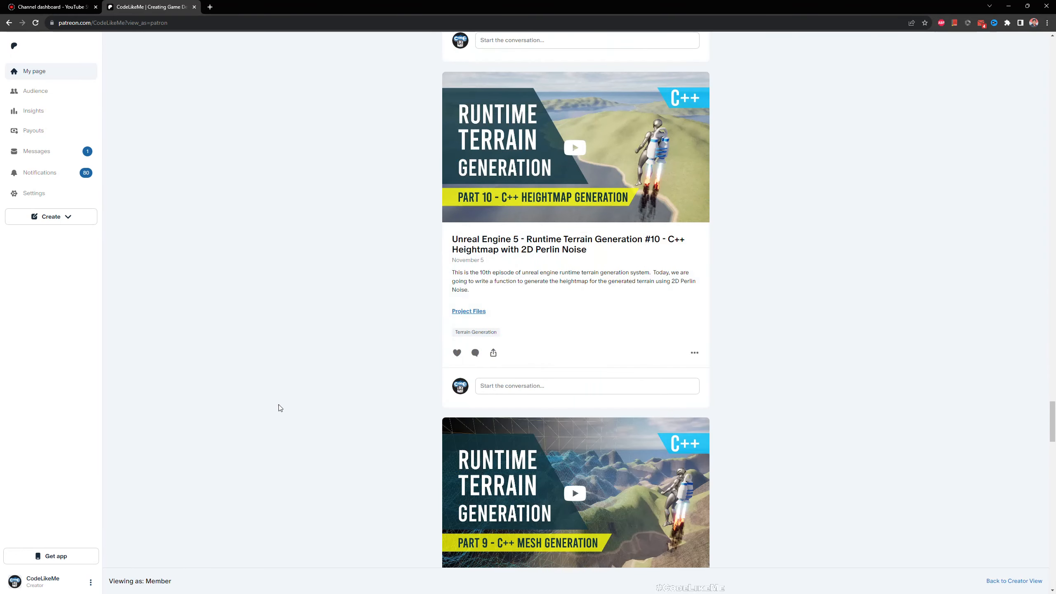
{"action": "scroll", "coordinate": [279, 408], "scroll_direction": "down", "scroll_amount": 17}
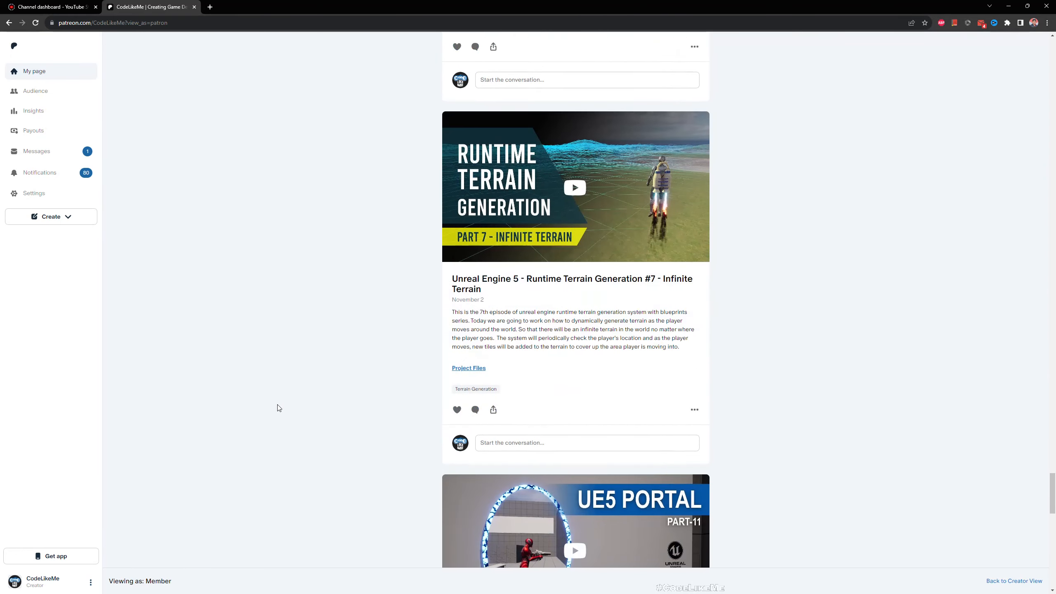
{"action": "scroll", "coordinate": [276, 406], "scroll_direction": "down", "scroll_amount": 7}
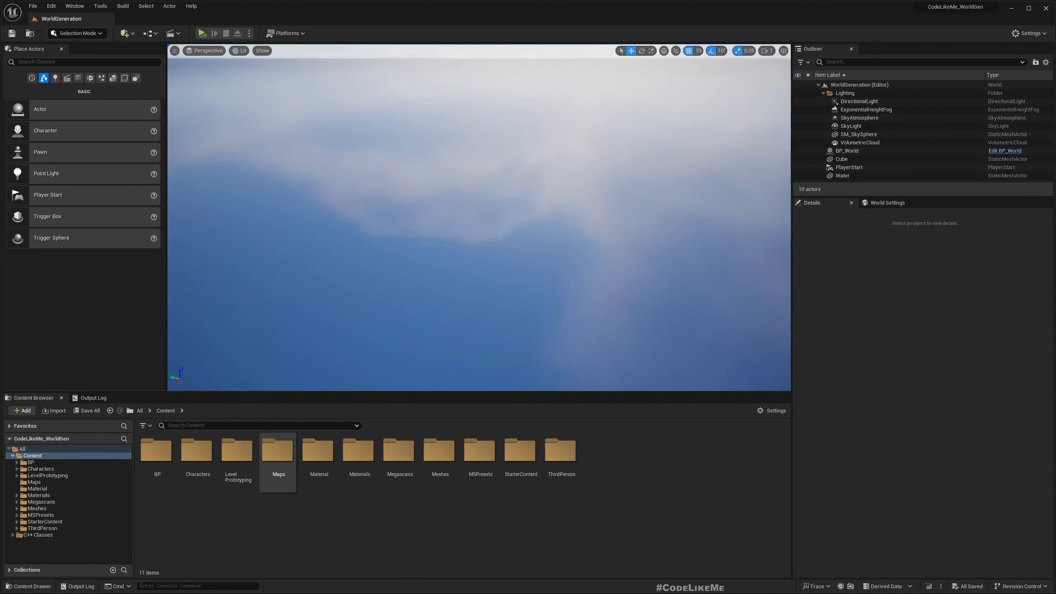
Step: Simulate the WorldGeneration level and view the whole generated terrain from above in a full-screen viewport
{"action": "left_click", "coordinate": [202, 33]}
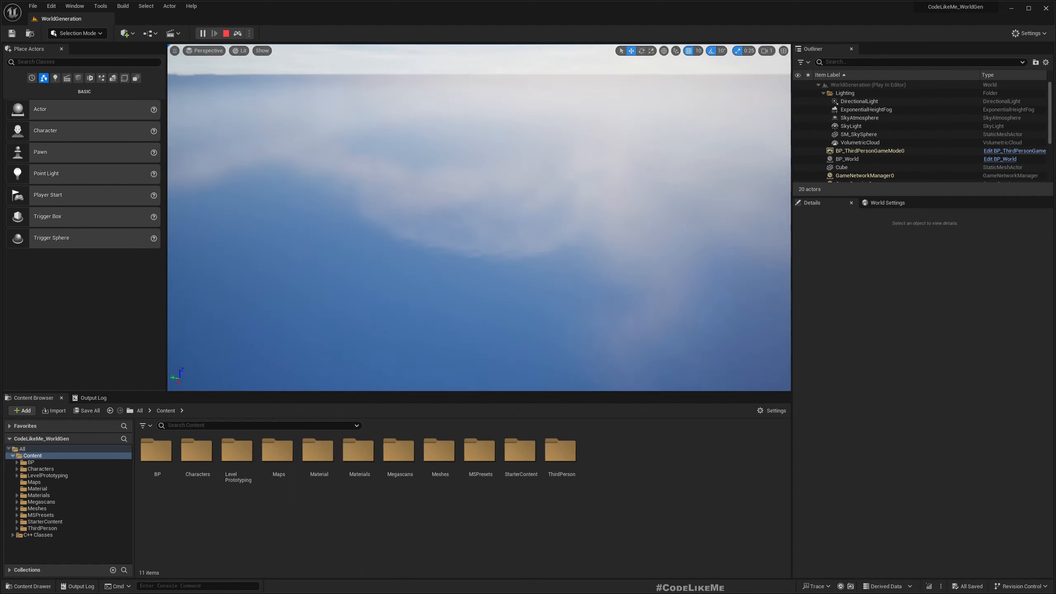
{"action": "key", "text": "F11"}
{"action": "mouse_move", "coordinate": [396, 167]}
{"action": "right_mouse_down"}
{"action": "mouse_move", "coordinate": [198, 159]}
{"action": "mouse_move", "coordinate": [22, 183]}
{"action": "mouse_move", "coordinate": [370, 156]}
{"action": "mouse_move", "coordinate": [358, 156]}
{"action": "mouse_move", "coordinate": [280, 175]}
{"action": "mouse_move", "coordinate": [374, 178]}
{"action": "mouse_move", "coordinate": [376, 168]}
{"action": "right_mouse_up"}
{"action": "scroll", "coordinate": [396, 167], "scroll_direction": "up", "scroll_amount": 1}
{"action": "key", "text": "s"}
{"action": "scroll", "coordinate": [396, 167], "scroll_direction": "up", "scroll_amount": 3}
{"action": "key", "text": "s"}
{"action": "scroll", "coordinate": [396, 167], "scroll_direction": "up", "scroll_amount": 3}
{"action": "key", "text": "s"}
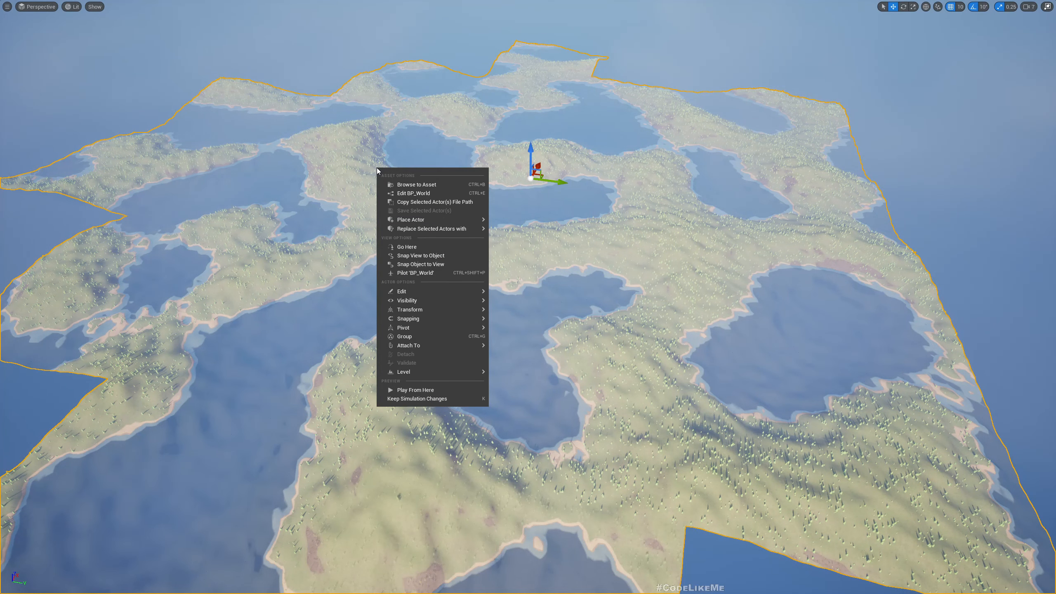
{"action": "left_click", "coordinate": [417, 43]}
{"action": "mouse_move", "coordinate": [417, 66]}
{"action": "right_mouse_down"}
{"action": "mouse_move", "coordinate": [415, 54]}
{"action": "mouse_move", "coordinate": [440, 82]}
{"action": "mouse_move", "coordinate": [466, 86]}
{"action": "mouse_move", "coordinate": [418, 66]}
{"action": "right_mouse_up"}
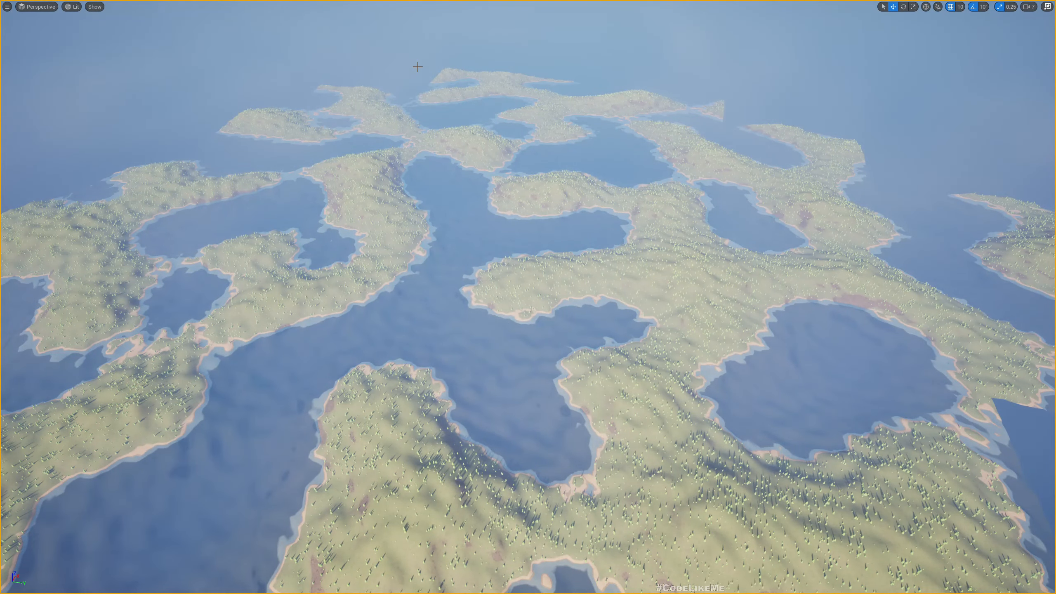
Step: Inspect the islands from a shifted overhead angle in both the normal and full-screen viewport
{"action": "key", "text": "F11"}
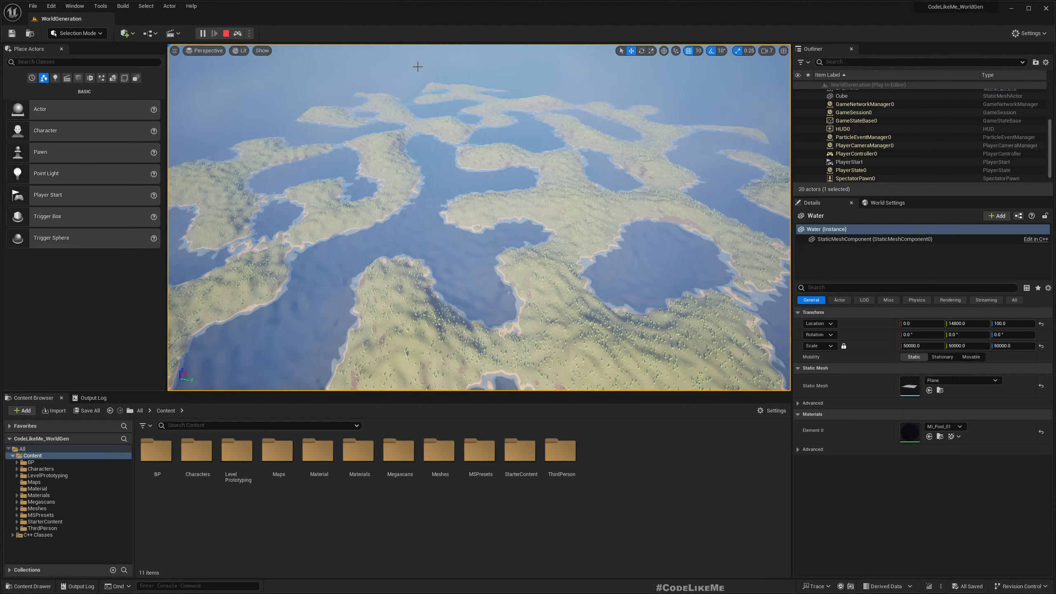
{"action": "right_click_drag", "start_coordinate": [488, 163], "coordinate": [504, 164]}
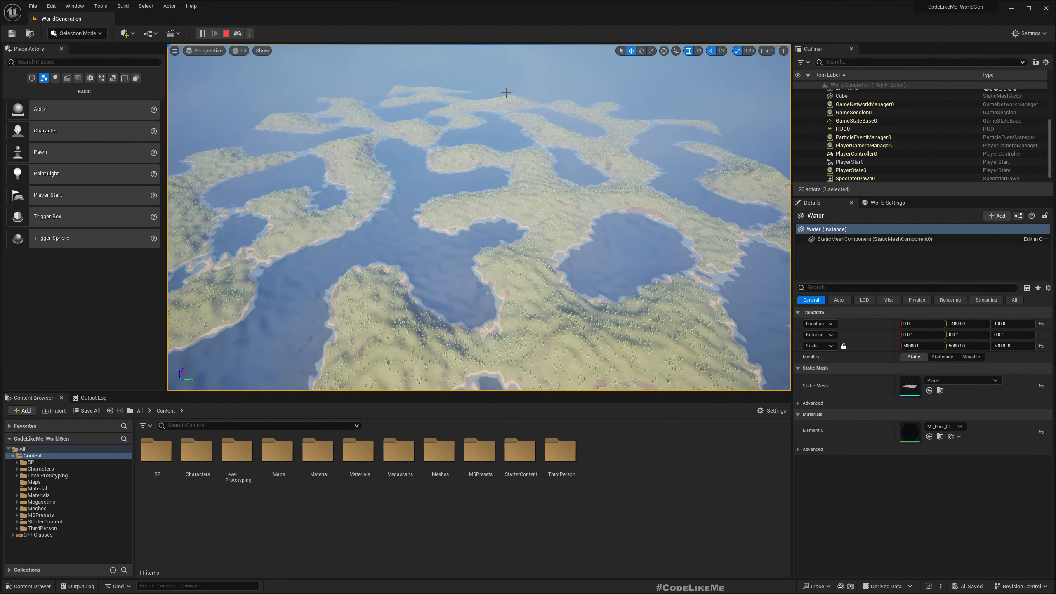
{"action": "key", "text": "F11"}
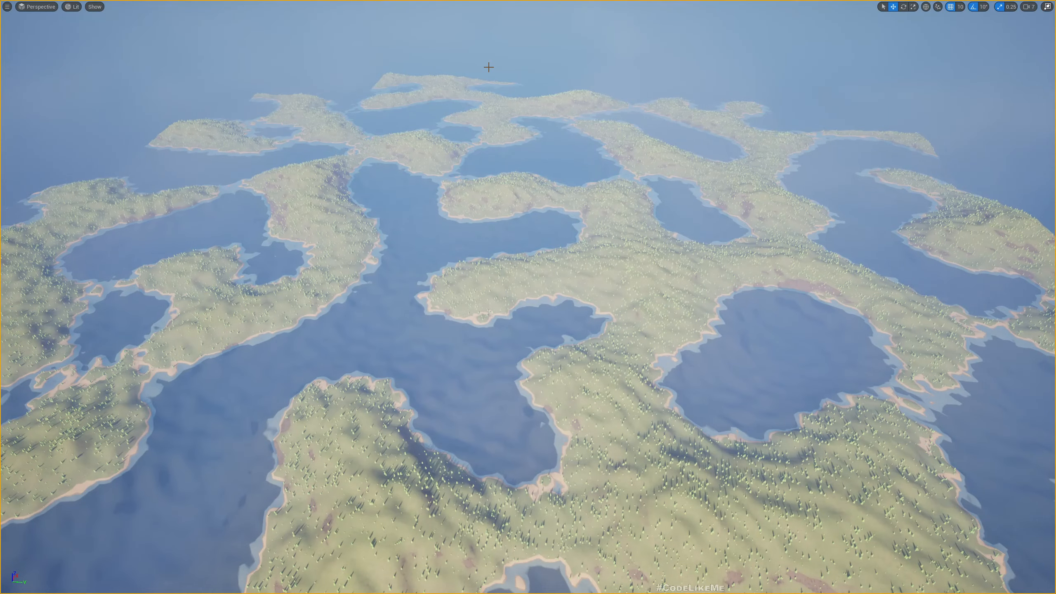
{"action": "key", "text": "F11"}
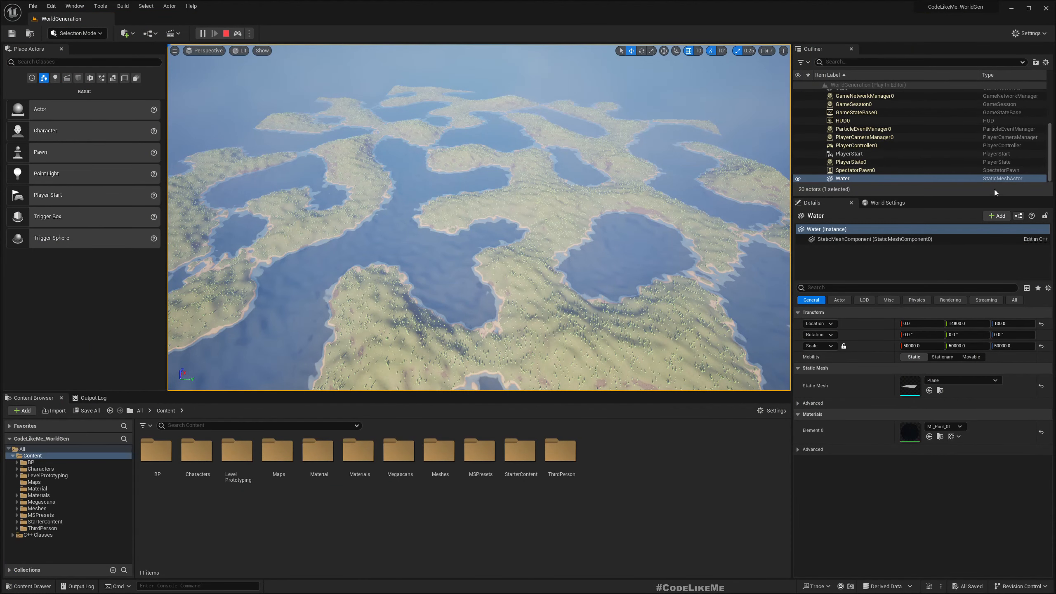
Step: Open the BP_World blueprint for editing at its Event Graph and stop the running simulation
{"action": "scroll", "coordinate": [915, 154], "scroll_direction": "up", "scroll_amount": 3}
{"action": "left_click", "coordinate": [953, 149]}
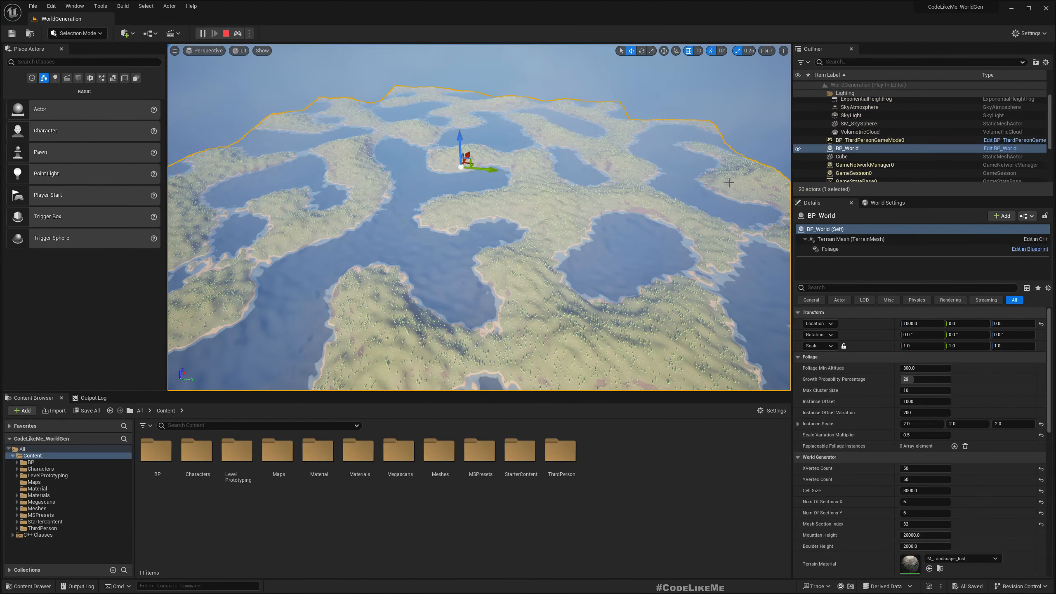
{"action": "left_click", "coordinate": [992, 149]}
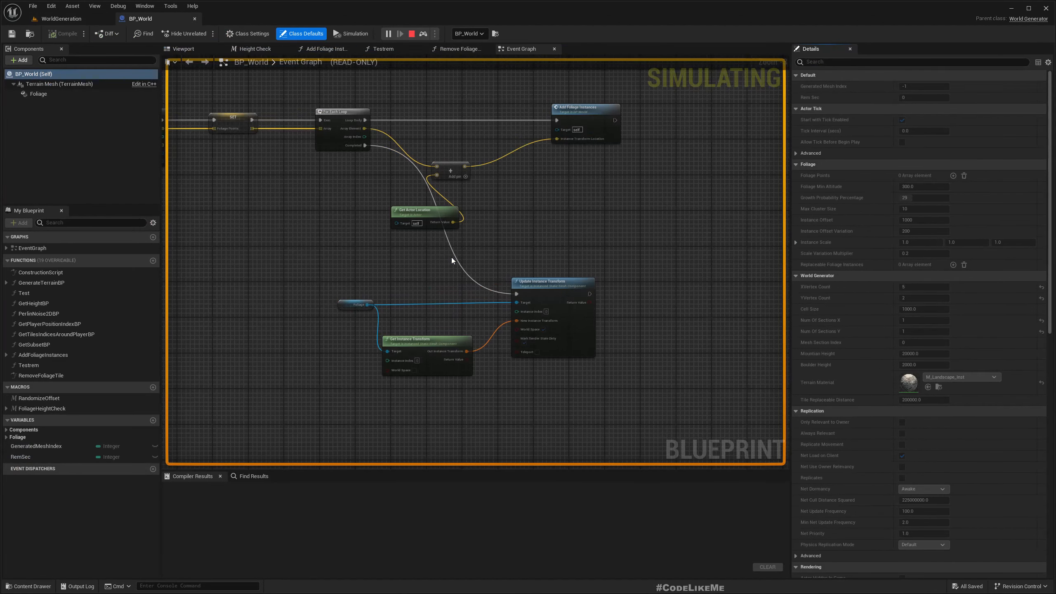
{"action": "right_click_drag", "start_coordinate": [250, 218], "coordinate": [288, 234]}
{"action": "key", "text": "Escape"}
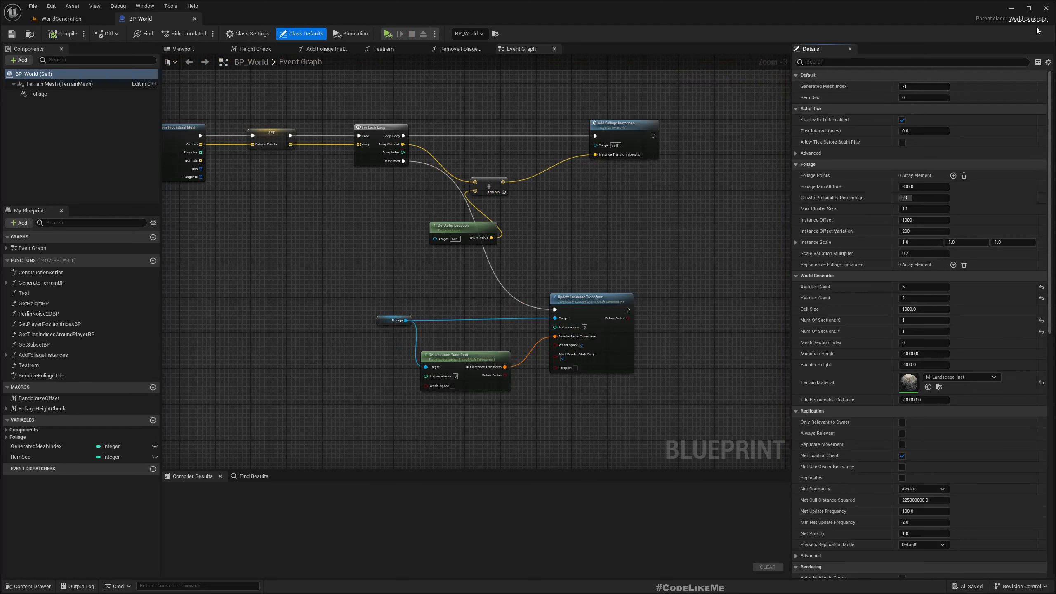
Step: Open the World Generator parent class in Visual Studio and review the properties and functions in WorldGenerator.h
{"action": "left_click", "coordinate": [1007, 23]}
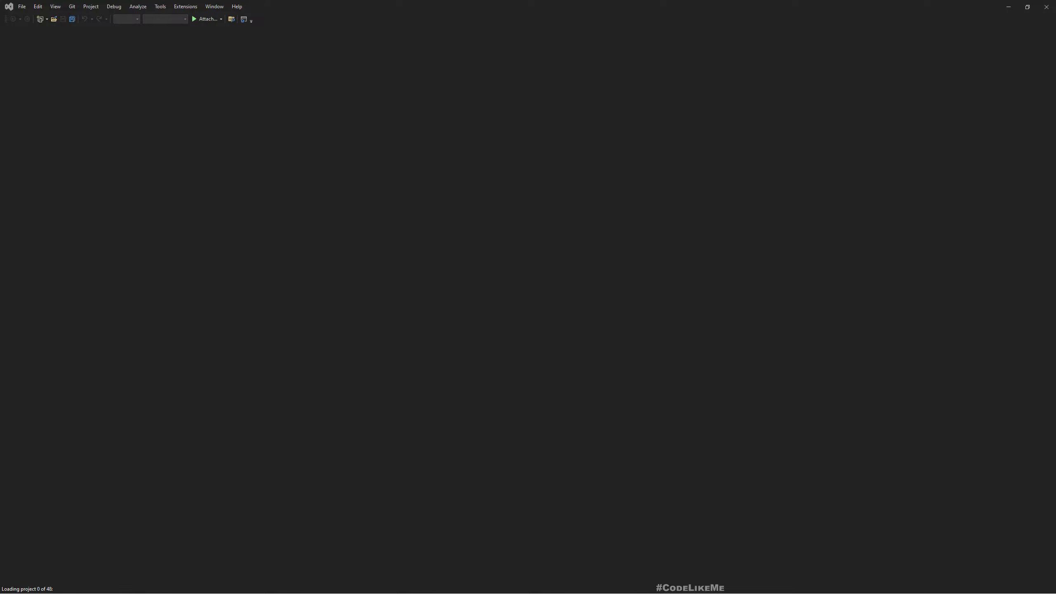
{"action": "scroll", "coordinate": [401, 233], "scroll_direction": "down", "scroll_amount": 12}
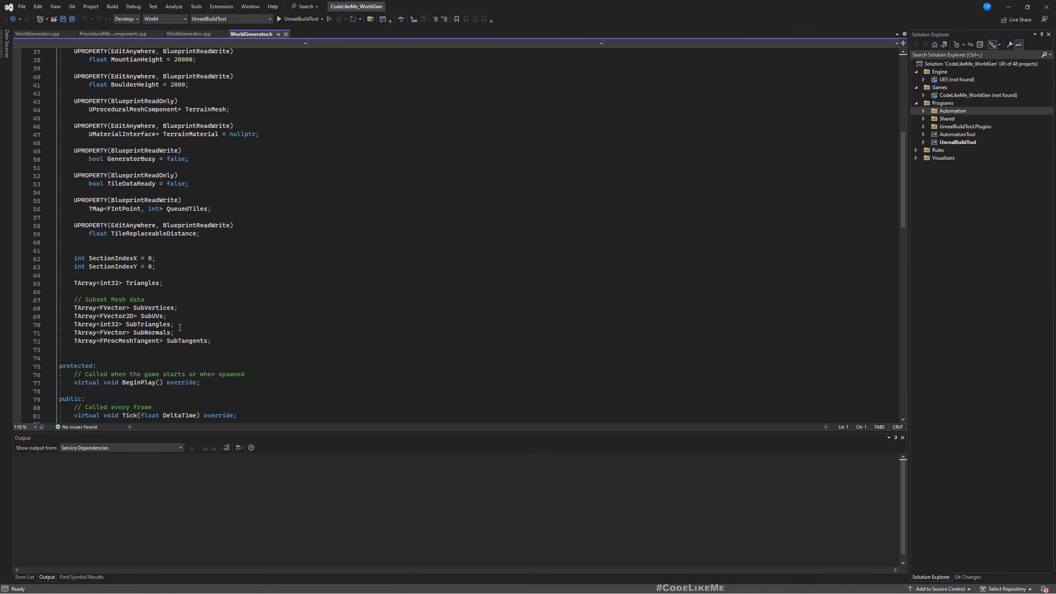
{"action": "scroll", "coordinate": [180, 328], "scroll_direction": "down", "scroll_amount": 18}
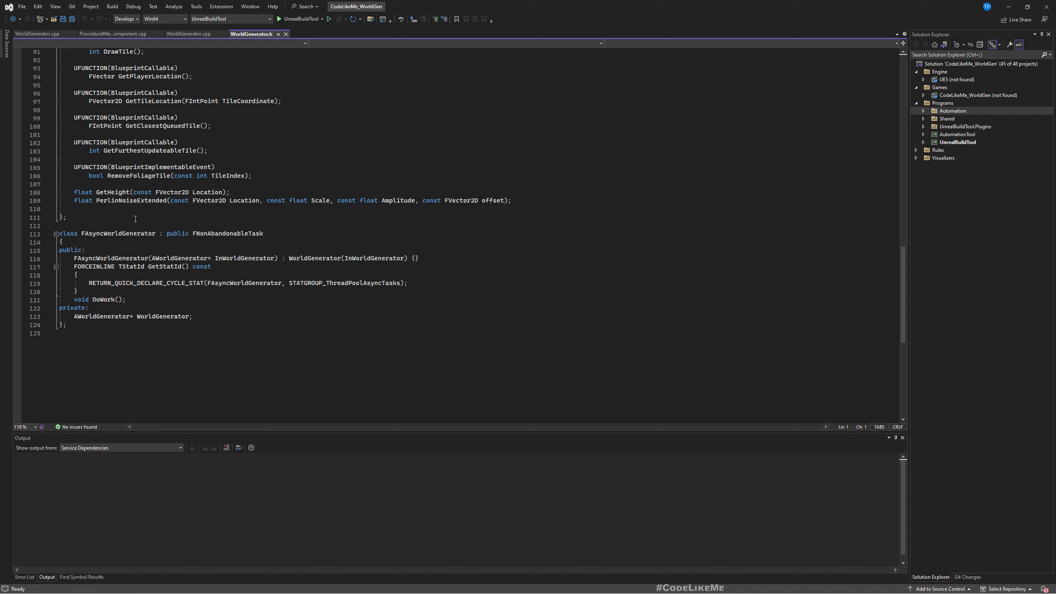
Step: Try to go to the definition of GetHeight from its declaration in WorldGenerator.h
{"action": "left_click", "coordinate": [113, 193]}
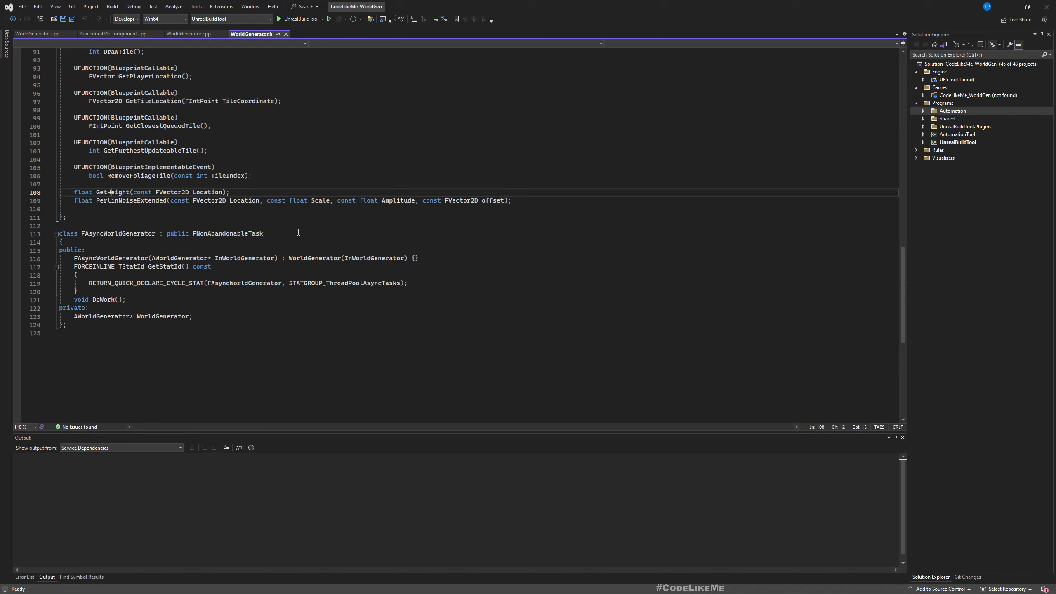
{"action": "left_click", "coordinate": [592, 333]}
{"action": "left_click", "coordinate": [127, 192], "text": "ctrl"}
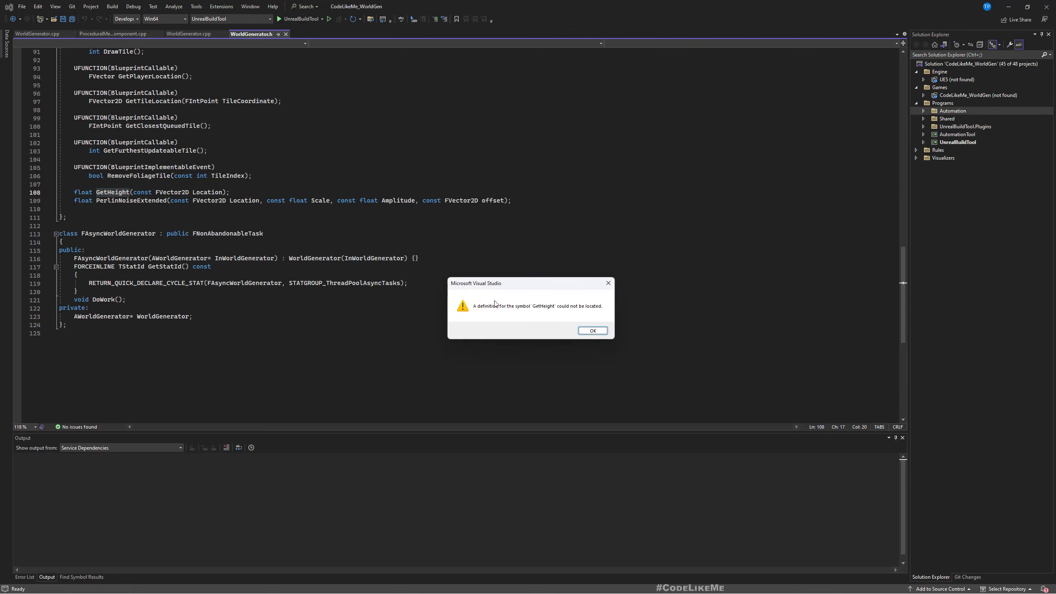
{"action": "left_click", "coordinate": [592, 332]}
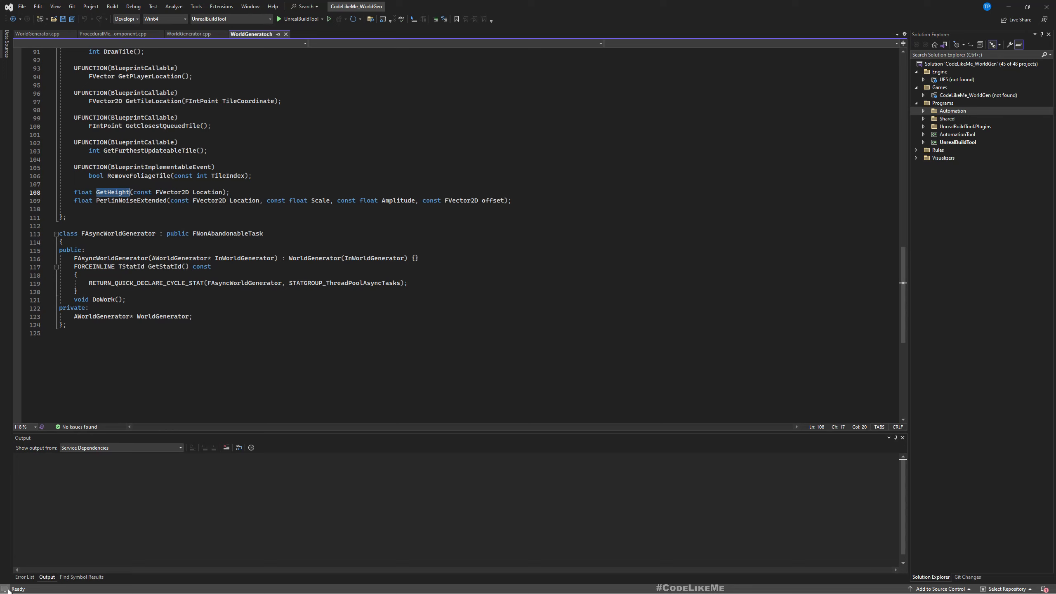
Step: With the CodeLikeMe_WorldGen solution loaded, go to GetHeight's definition in WorldGenerator.cpp and review its PerlinNoiseExtended calls
{"action": "left_click", "coordinate": [217, 377]}
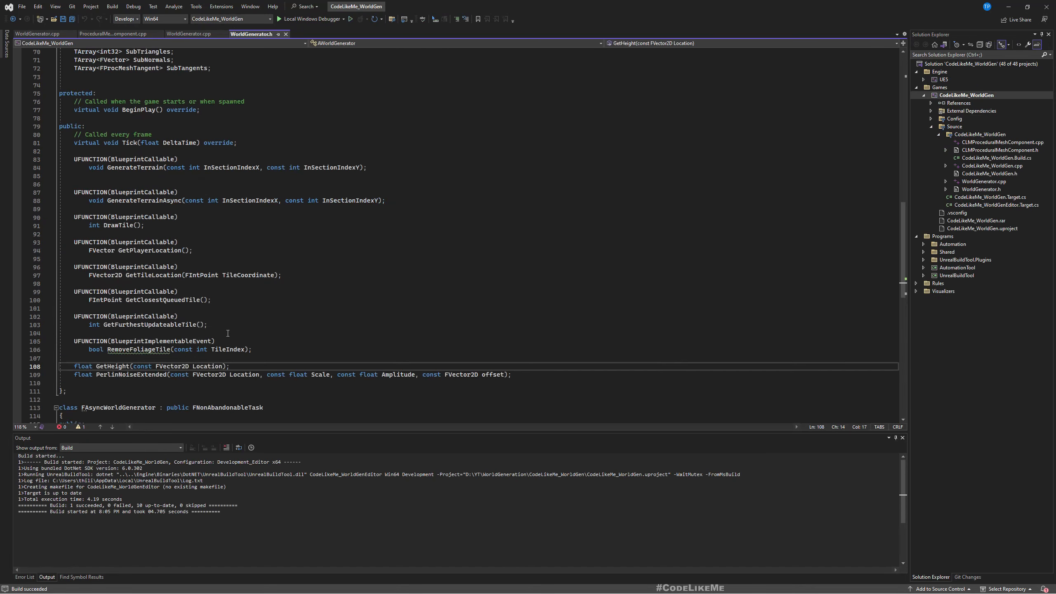
{"action": "key", "text": "F12"}
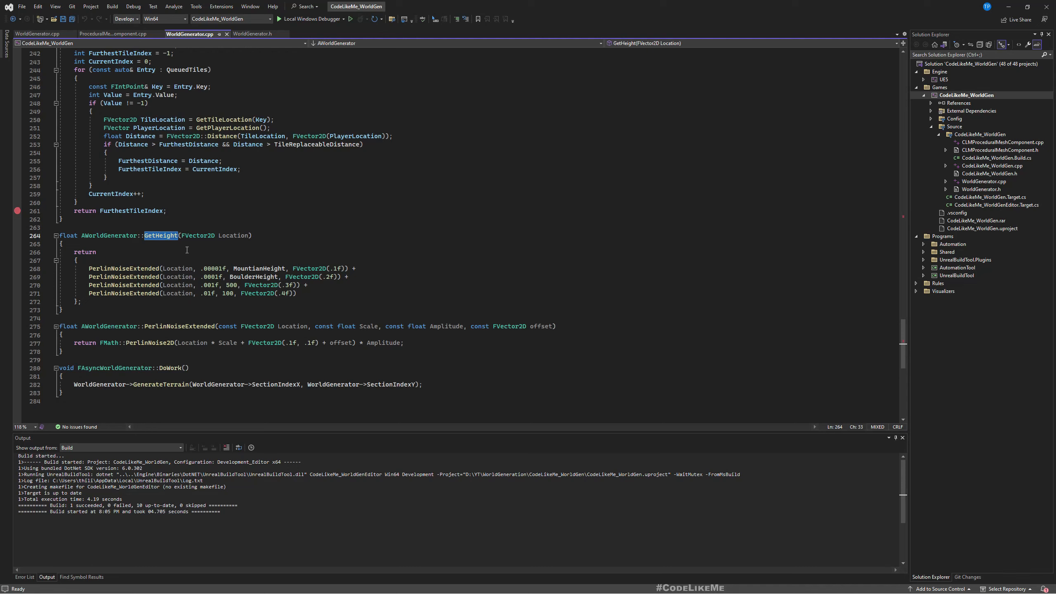
{"action": "mouse_move", "coordinate": [210, 274]}
{"action": "left_click", "coordinate": [176, 269]}
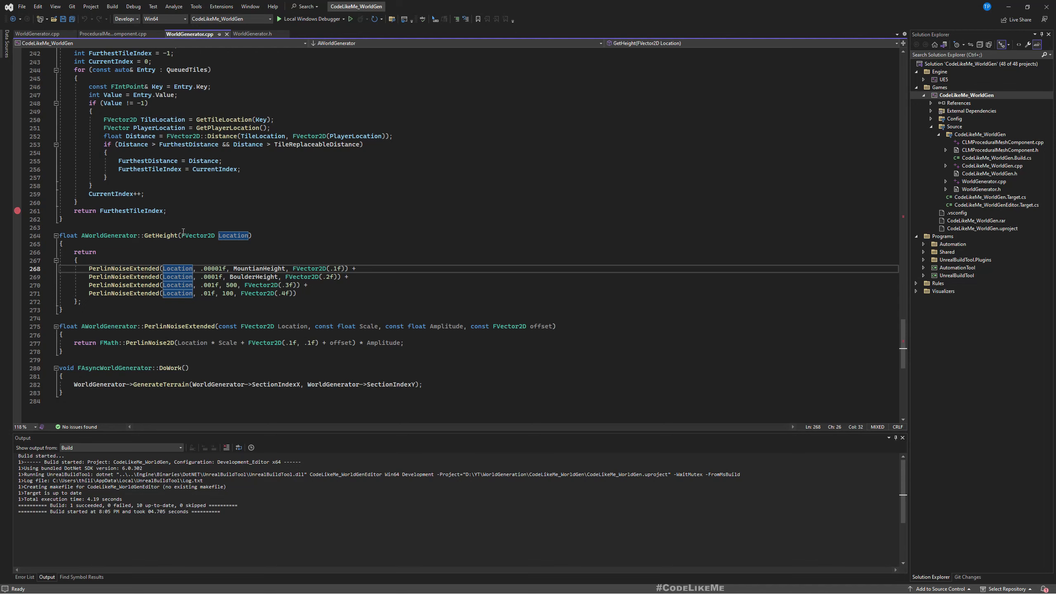
{"action": "left_click", "coordinate": [170, 236]}
{"action": "left_click", "coordinate": [193, 279]}
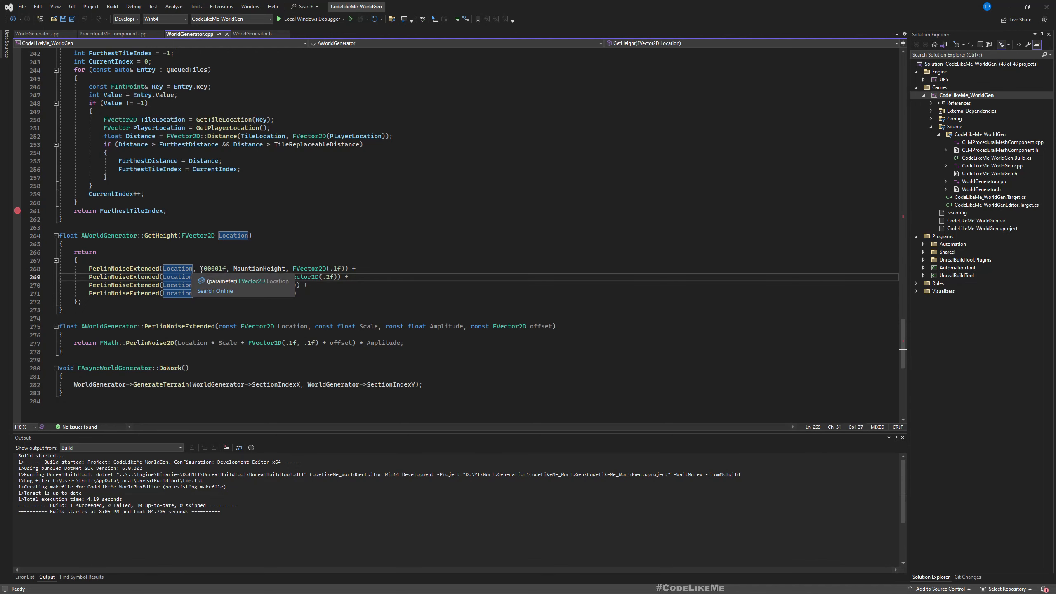
Step: Find all references to GetHeight and open its call in the vertex calculation of GenerateTerrain
{"action": "left_click", "coordinate": [166, 236]}
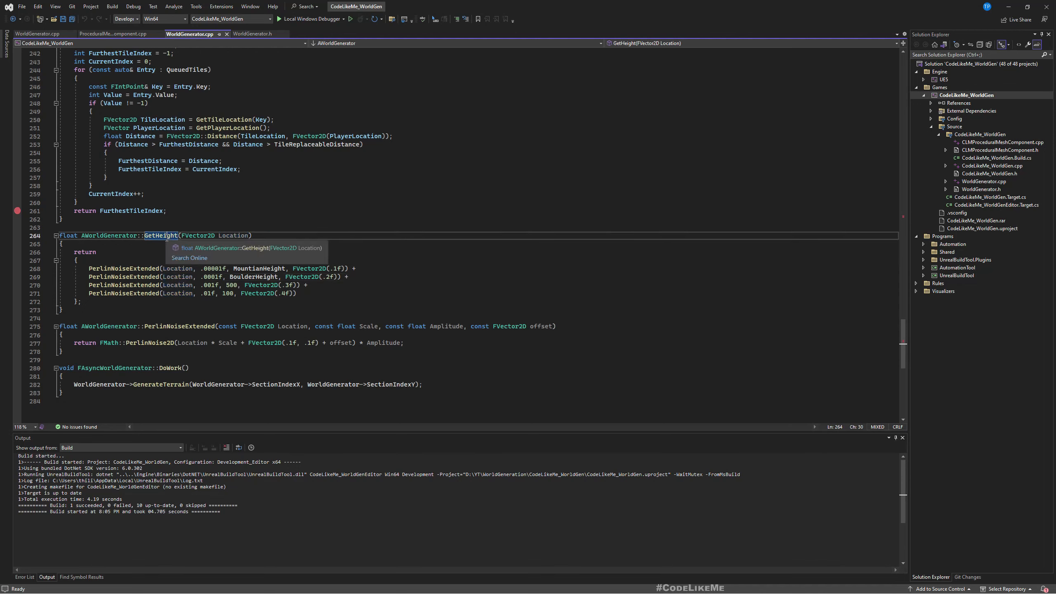
{"action": "right_click", "coordinate": [156, 236]}
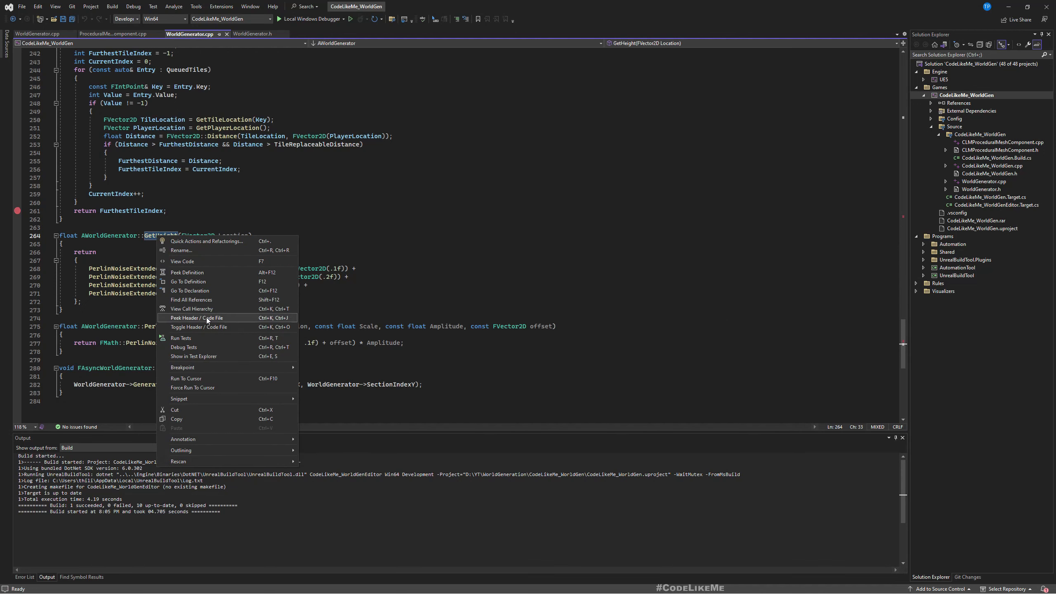
{"action": "left_click", "coordinate": [204, 300]}
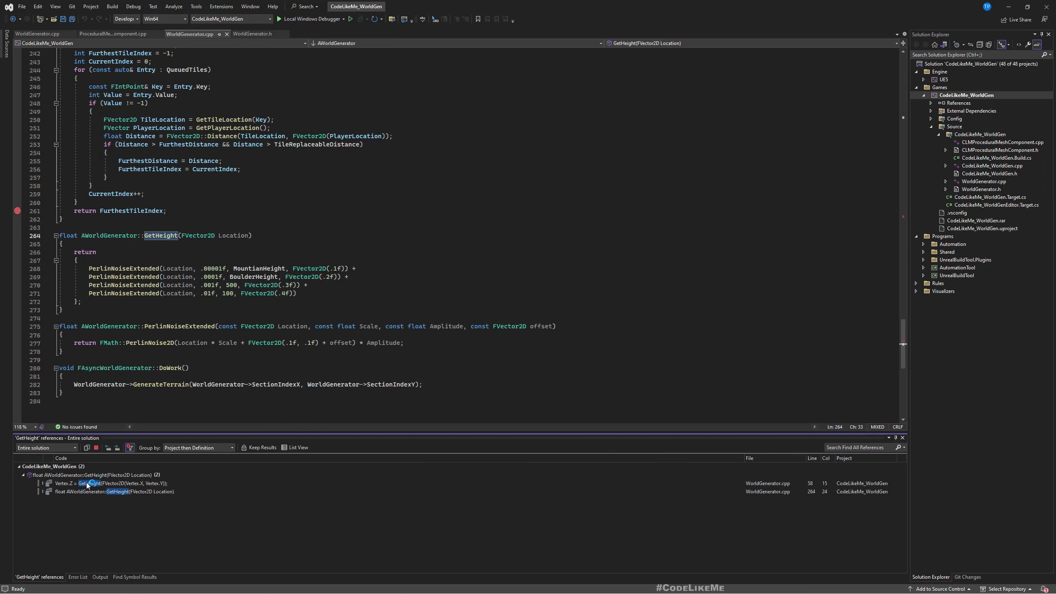
{"action": "double_click", "coordinate": [89, 483]}
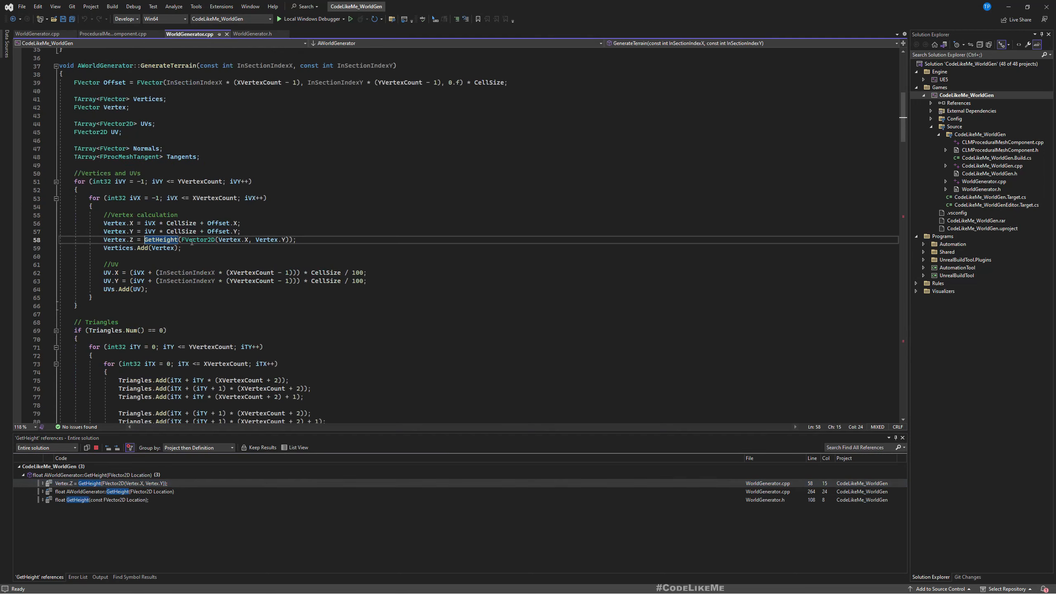
{"action": "scroll", "coordinate": [320, 258], "scroll_direction": "up", "scroll_amount": 3}
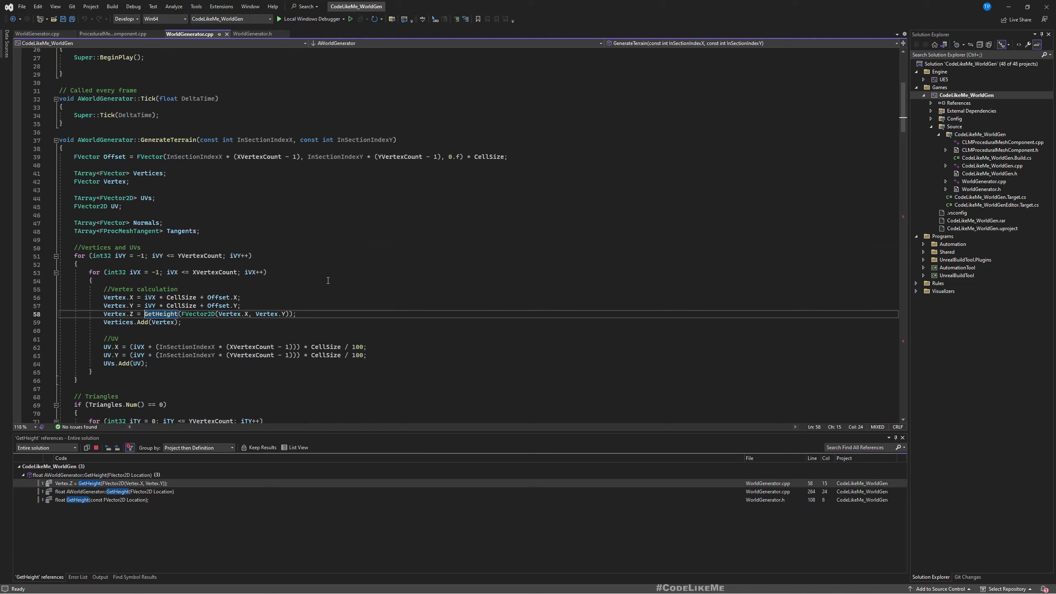
Step: In WorldGenerator.h, copy the UPROPERTY(EditAnywhere, BlueprintReadWrite) line above BoulderHeight and paste it below the BoulderHeight declaration
{"action": "key", "text": "ctrl+F12"}
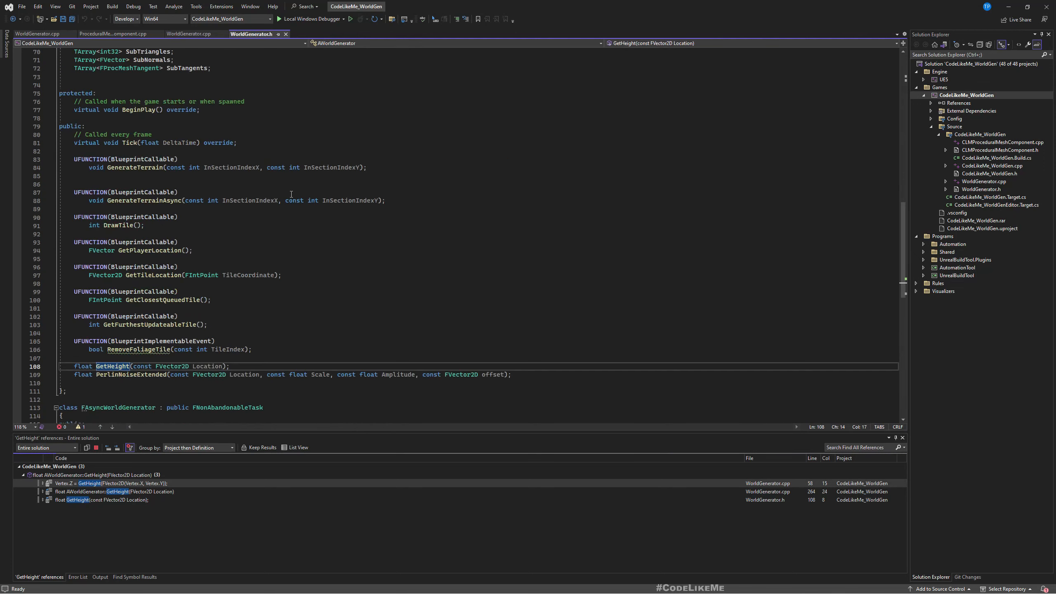
{"action": "scroll", "coordinate": [291, 196], "scroll_direction": "up", "scroll_amount": 1}
{"action": "scroll", "coordinate": [295, 204], "scroll_direction": "up", "scroll_amount": 20}
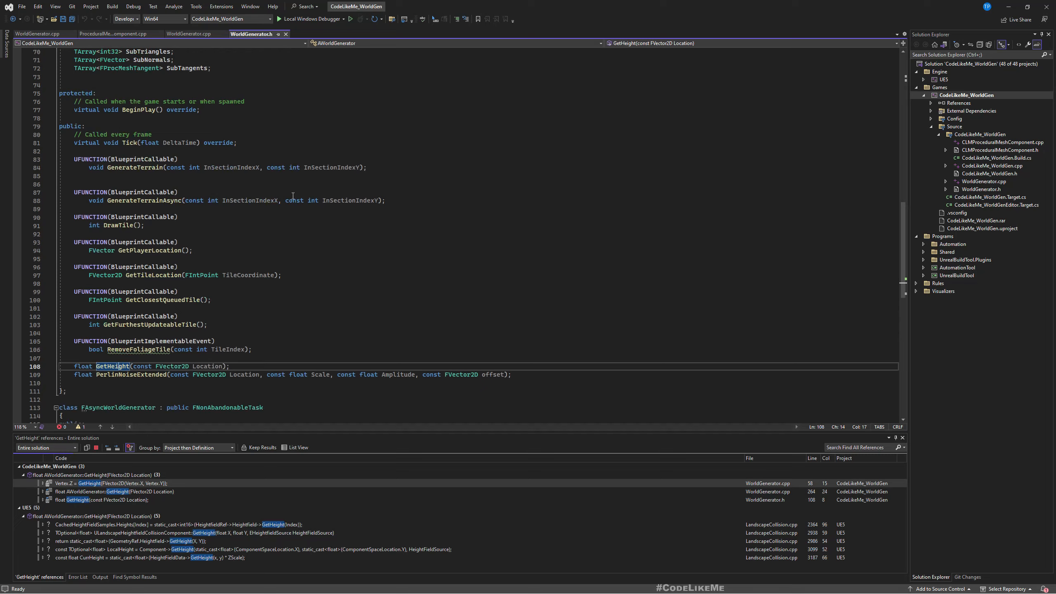
{"action": "scroll", "coordinate": [299, 209], "scroll_direction": "up", "scroll_amount": 2}
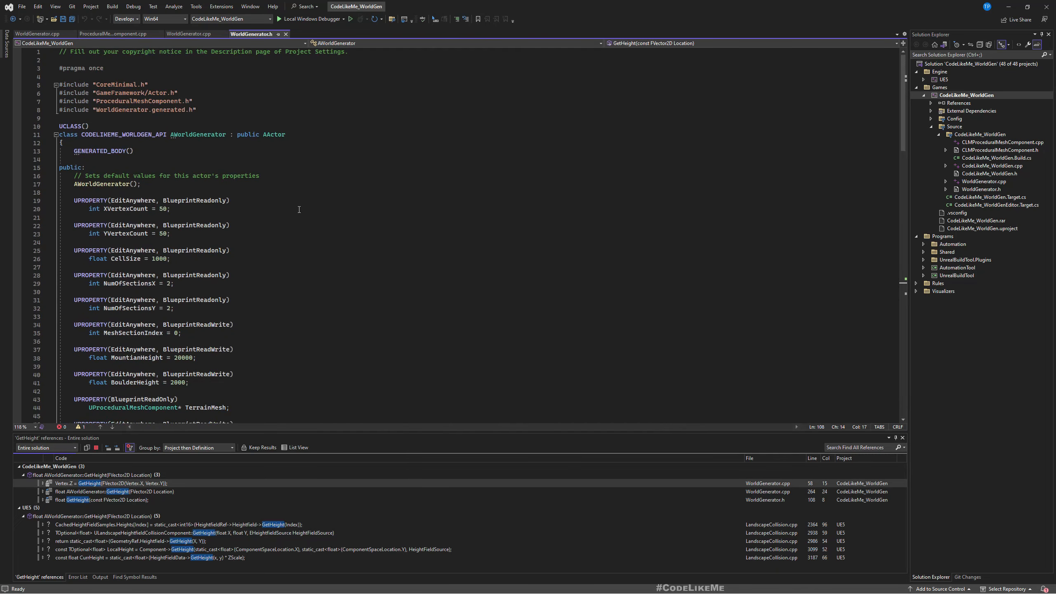
{"action": "left_click_drag", "start_coordinate": [240, 374], "coordinate": [242, 369]}
{"action": "key", "text": "ctrl+c"}
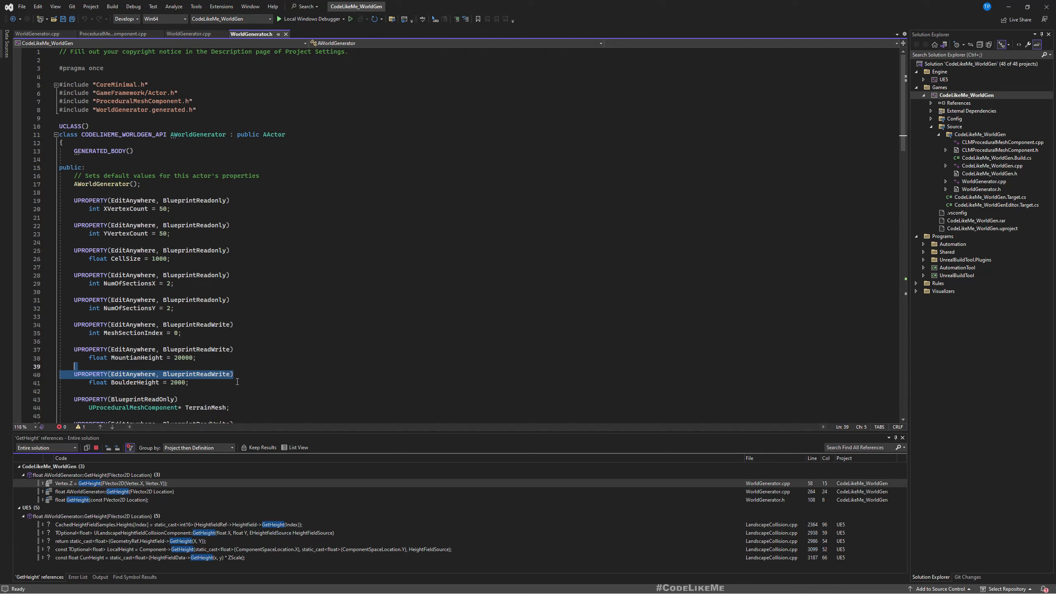
{"action": "left_click", "coordinate": [200, 383]}
{"action": "key", "text": "Return"}
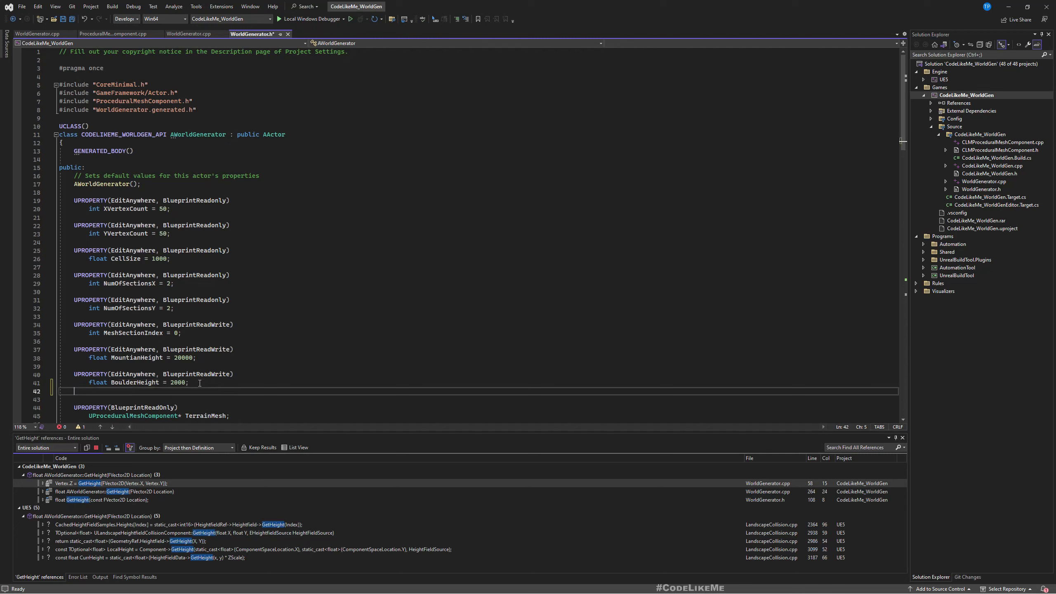
{"action": "key", "text": "ctrl+v"}
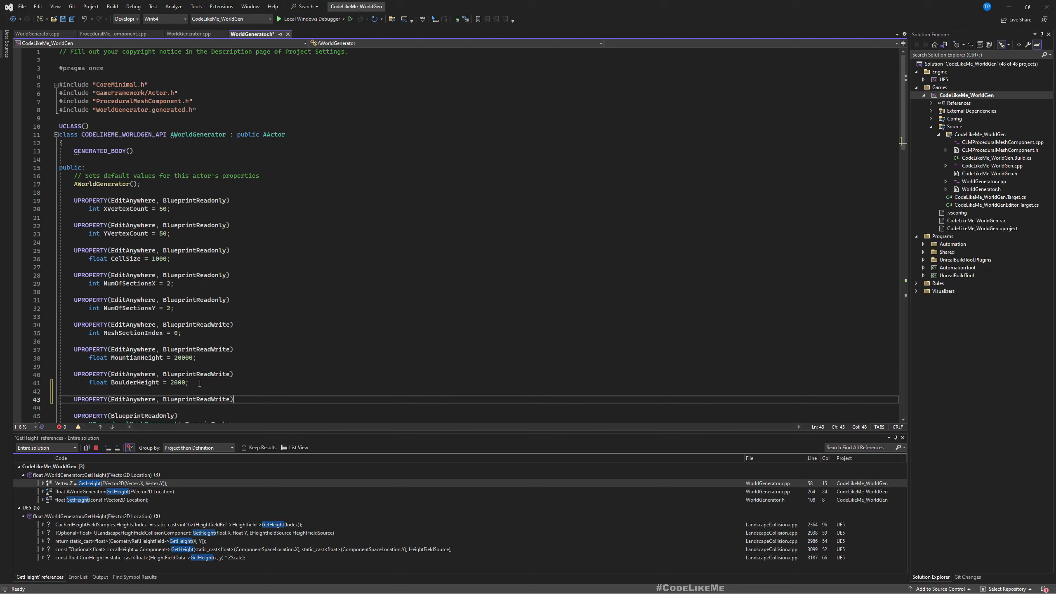
Step: Declare the variable FVector2D PerlinOffset; under the new UPROPERTY line
{"action": "key", "text": "Return"}
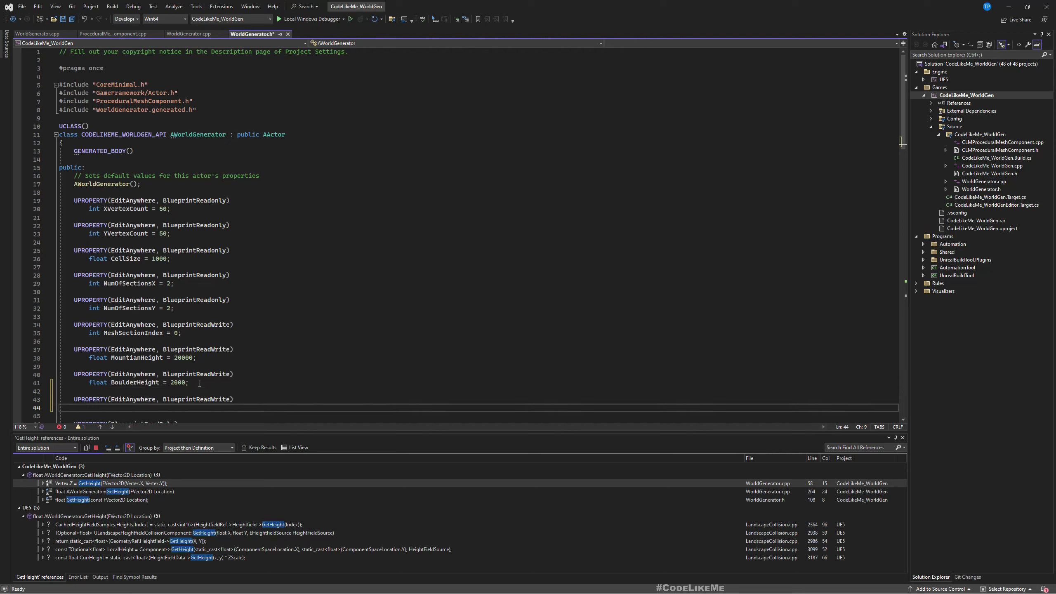
{"action": "type", "text": "FVector2D"}
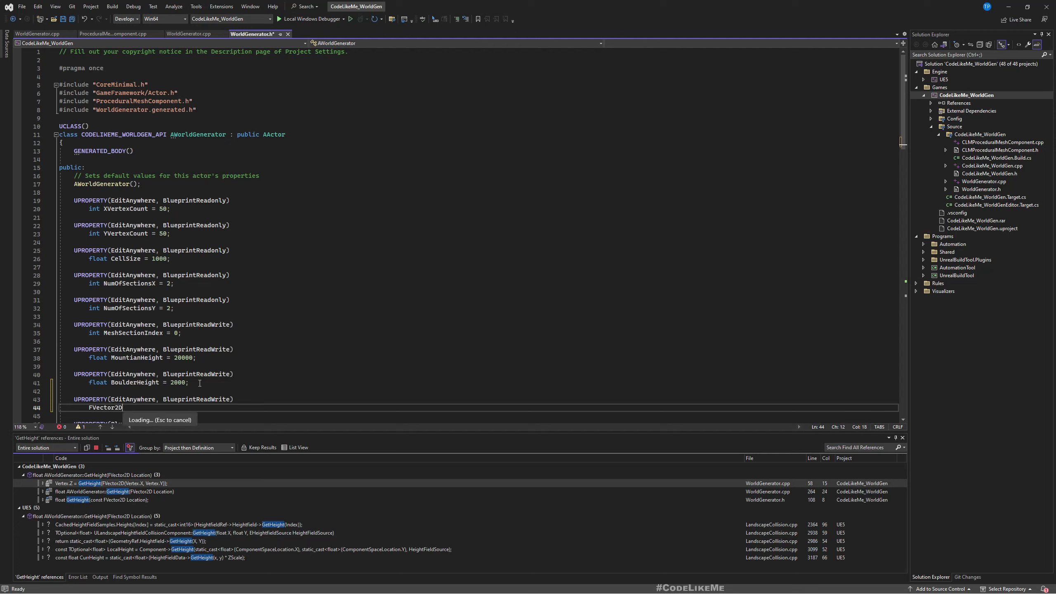
{"action": "key", "text": "Return"}
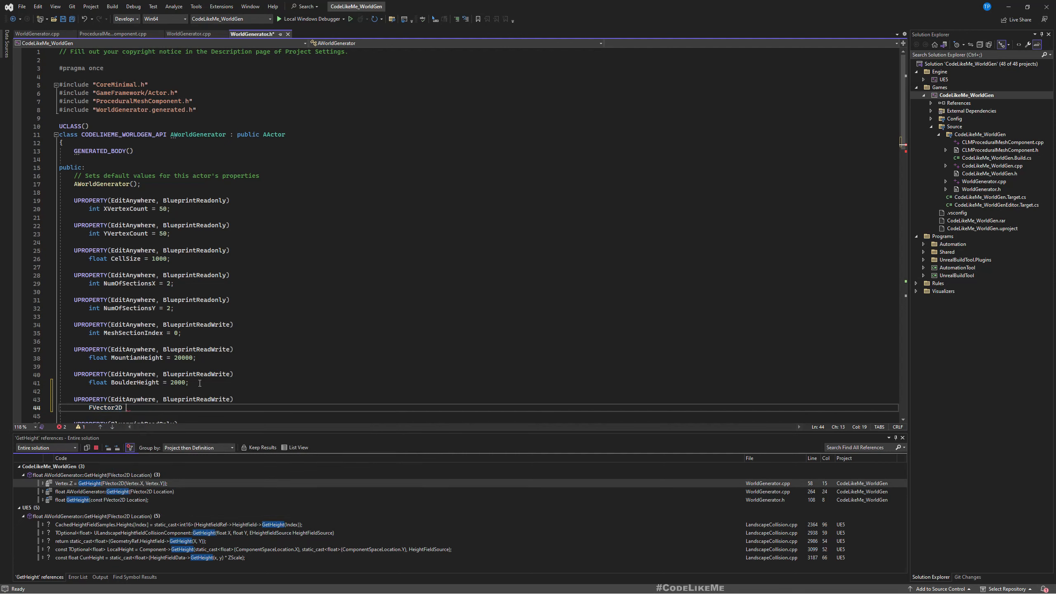
{"action": "type", "text": "Nois"}
{"action": "key", "text": "BackSpace"}
{"action": "key", "text": "BackSpace"}
{"action": "key", "text": "BackSpace"}
{"action": "key", "text": "BackSpace"}
{"action": "type", "text": "PerlinOffset;"}
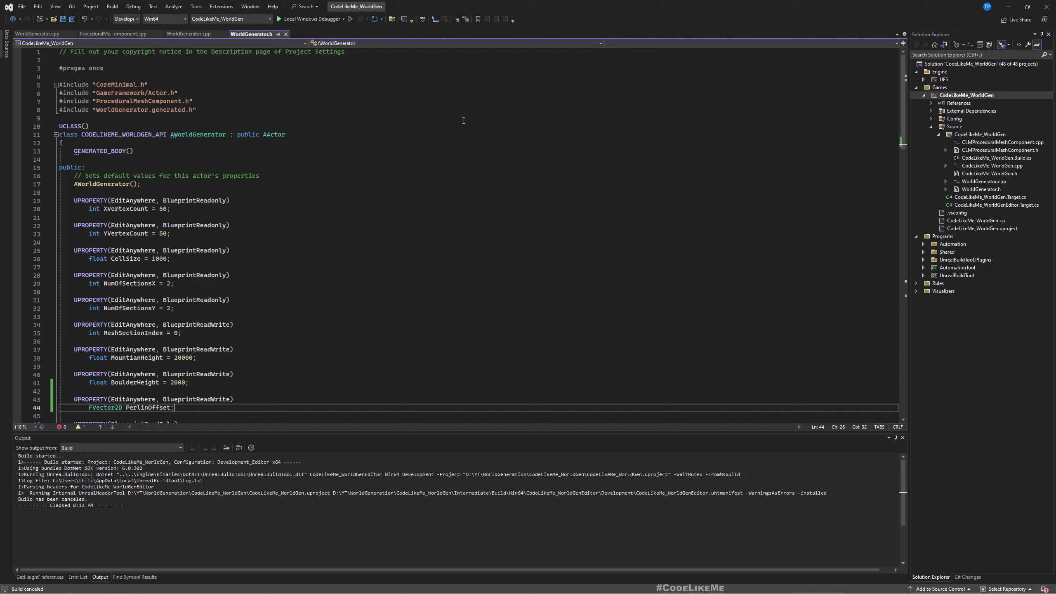
Step: In GenerateTerrain in WorldGenerator.cpp, add + PerlinOffset.X after (XVertexCount - 1) in the Offset vector
{"action": "left_click", "coordinate": [189, 33]}
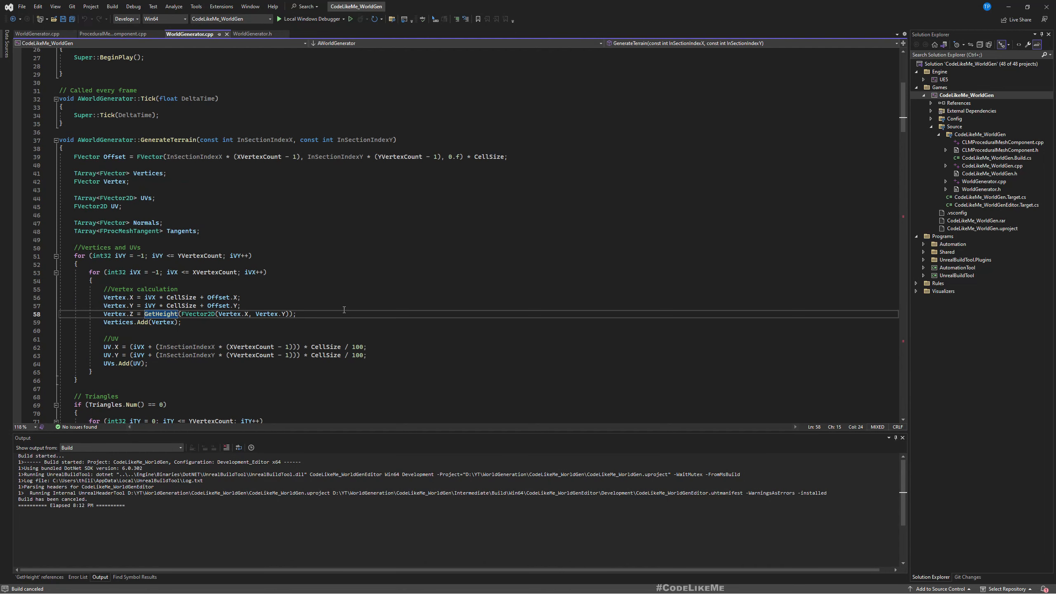
{"action": "left_click", "coordinate": [249, 313]}
{"action": "double_click", "coordinate": [219, 297]}
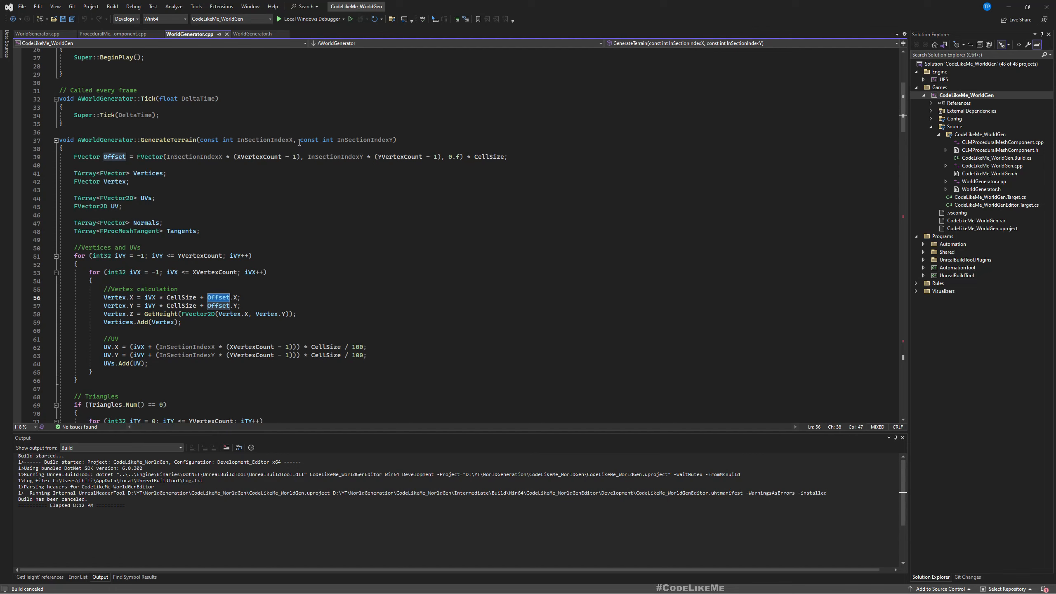
{"action": "left_click", "coordinate": [298, 157]}
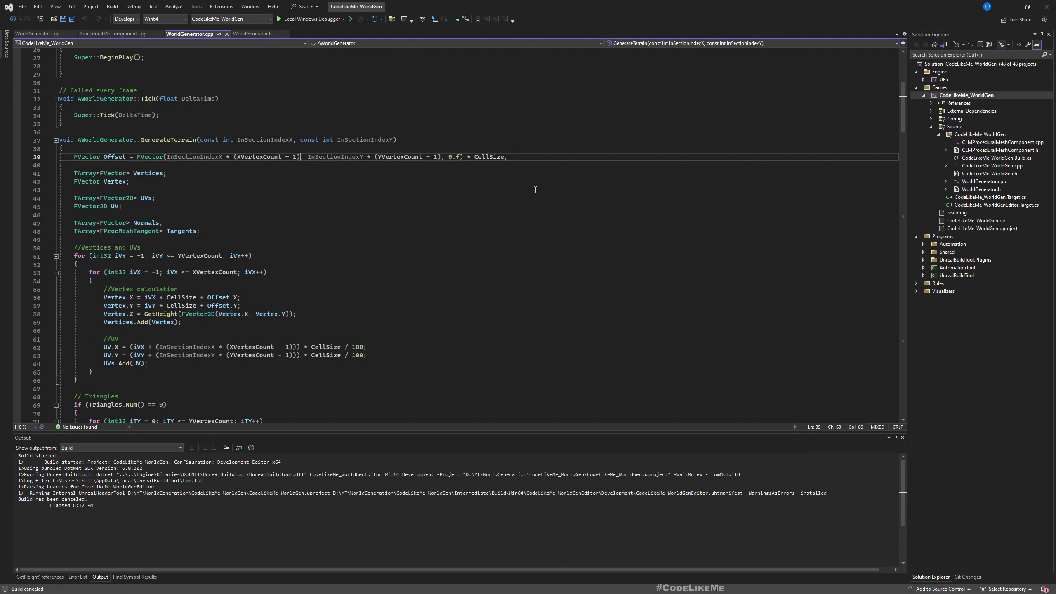
{"action": "type", "text": "+"}
{"action": "type", "text": " Perlin"}
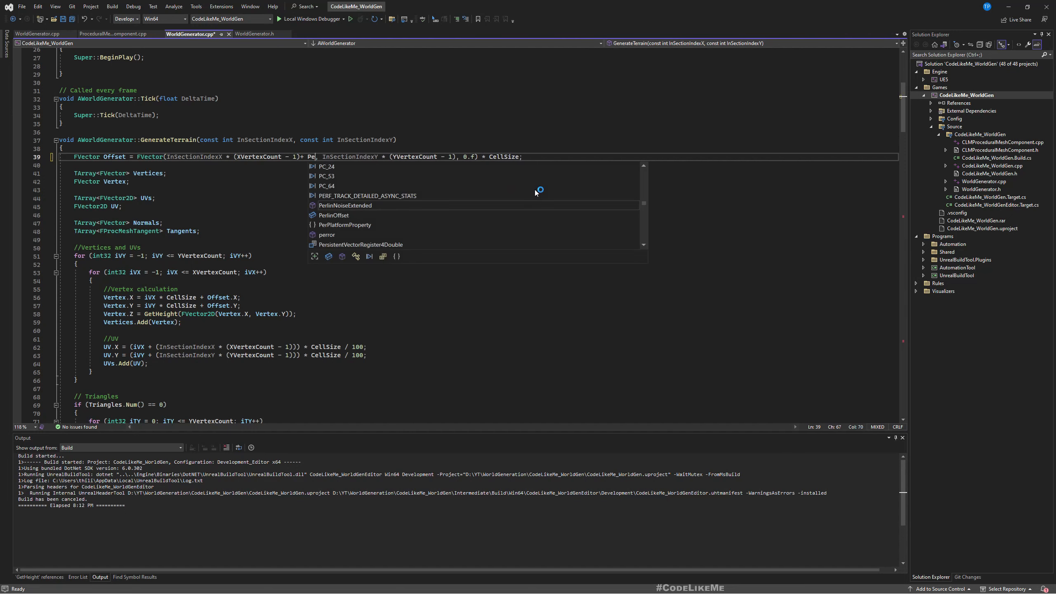
{"action": "type", "text": "Of"}
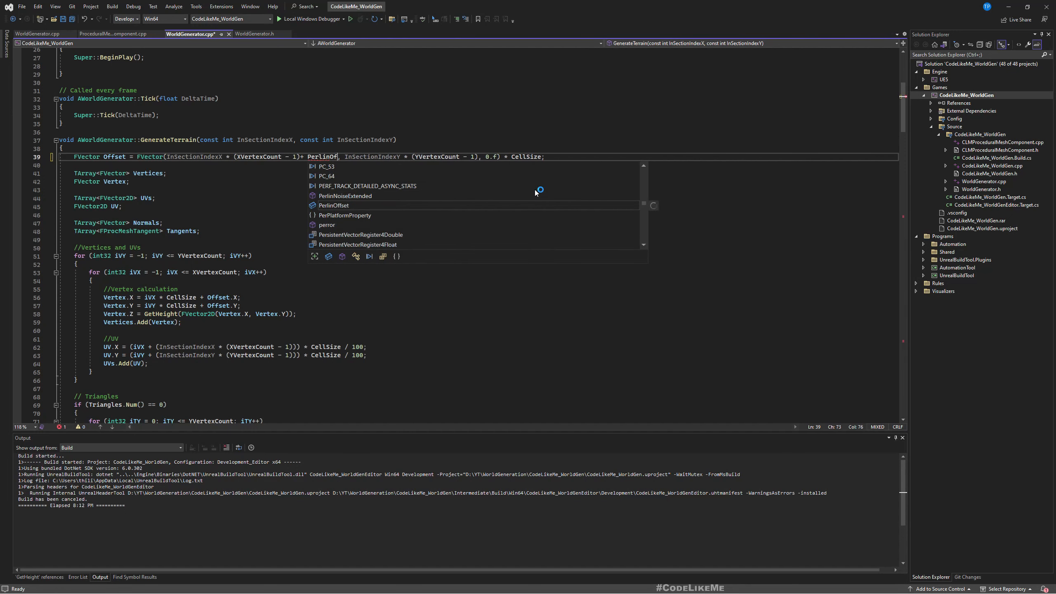
{"action": "key", "text": "Return"}
{"action": "key", "text": "ctrl+z"}
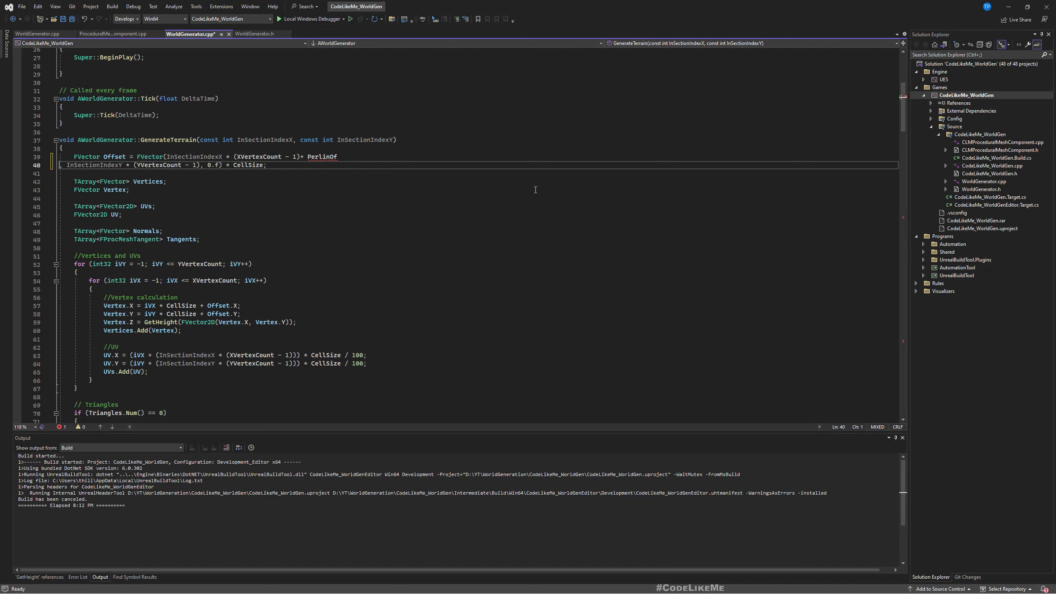
{"action": "key", "text": "ctrl+z"}
{"action": "type", "text": "fset.X"}
{"action": "key", "text": "Right"}
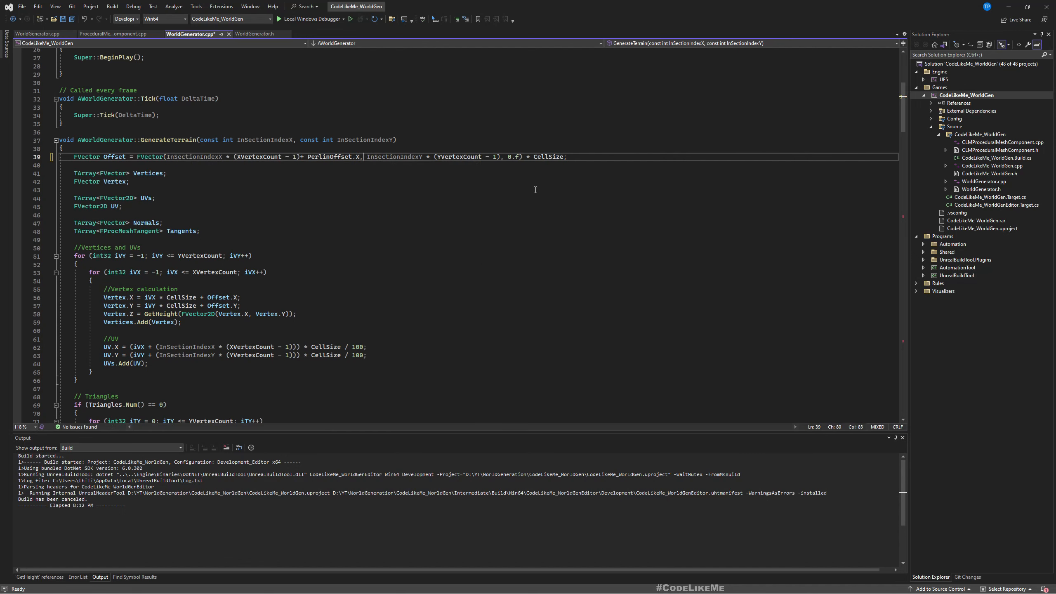
Step: Append + PerlinOffset.Y after CellSize at the end of the Offset line and save WorldGenerator.cpp
{"action": "key", "text": "Right"}
{"action": "key", "text": "Right"}
{"action": "key", "text": "Right"}
{"action": "key", "text": "Right"}
{"action": "key", "text": "Right"}
{"action": "key", "text": "Right"}
{"action": "key", "text": "Right"}
{"action": "key", "text": "Right"}
{"action": "key", "text": "Right"}
{"action": "key", "text": "Right"}
{"action": "key", "text": "Right"}
{"action": "key", "text": "Right"}
{"action": "key", "text": "Right"}
{"action": "key", "text": "Right"}
{"action": "key", "text": "Right"}
{"action": "key", "text": "Right"}
{"action": "key", "text": "Right"}
{"action": "key", "text": "Right"}
{"action": "key", "text": "Right"}
{"action": "key", "text": "Right"}
{"action": "key", "text": "Right"}
{"action": "key", "text": "Right"}
{"action": "key", "text": "Right"}
{"action": "key", "text": "Right"}
{"action": "key", "text": "Right"}
{"action": "key", "text": "Right"}
{"action": "key", "text": "Right"}
{"action": "key", "text": "Right"}
{"action": "key", "text": "Right"}
{"action": "key", "text": "Right"}
{"action": "key", "text": "Right"}
{"action": "key", "text": "Right"}
{"action": "key", "text": "Right"}
{"action": "key", "text": "Right"}
{"action": "key", "text": "Right"}
{"action": "type", "text": "+ Perline"}
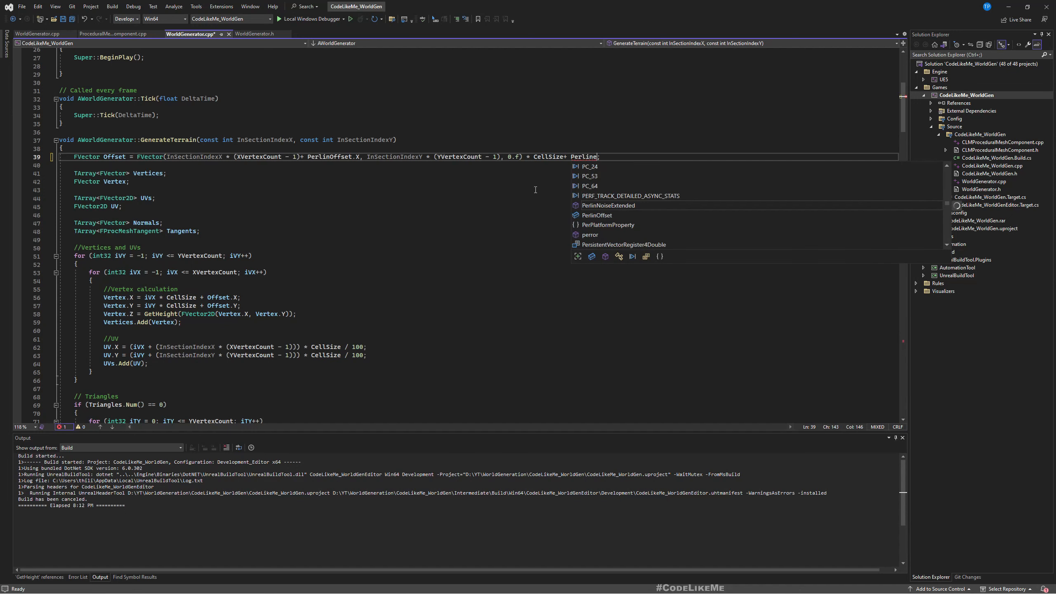
{"action": "key", "text": "Return"}
{"action": "key", "text": "BackSpace"}
{"action": "key", "text": "BackSpace"}
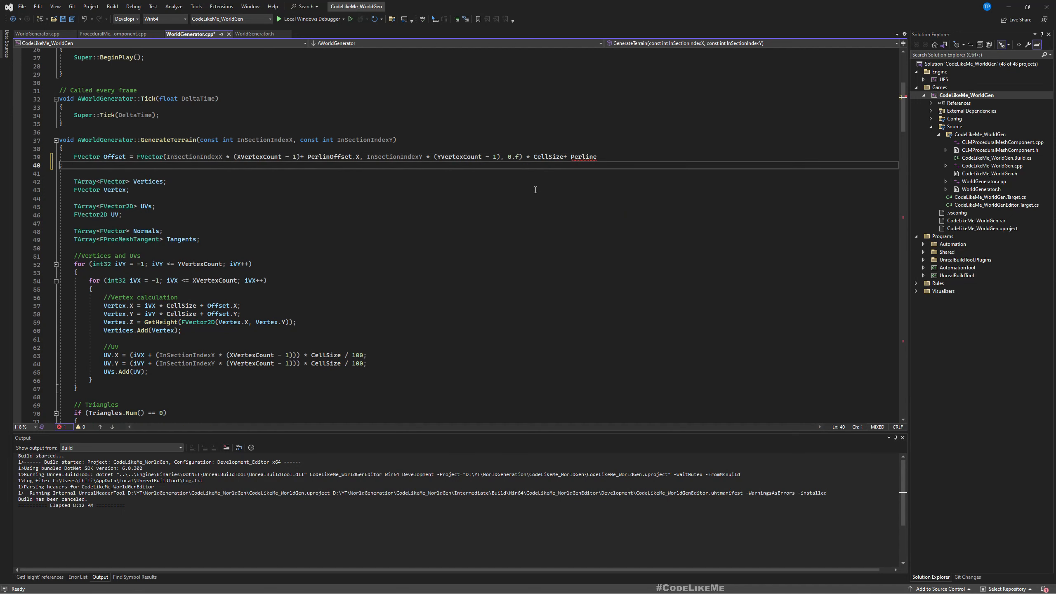
{"action": "key", "text": "BackSpace"}
{"action": "key", "text": "ctrl+space"}
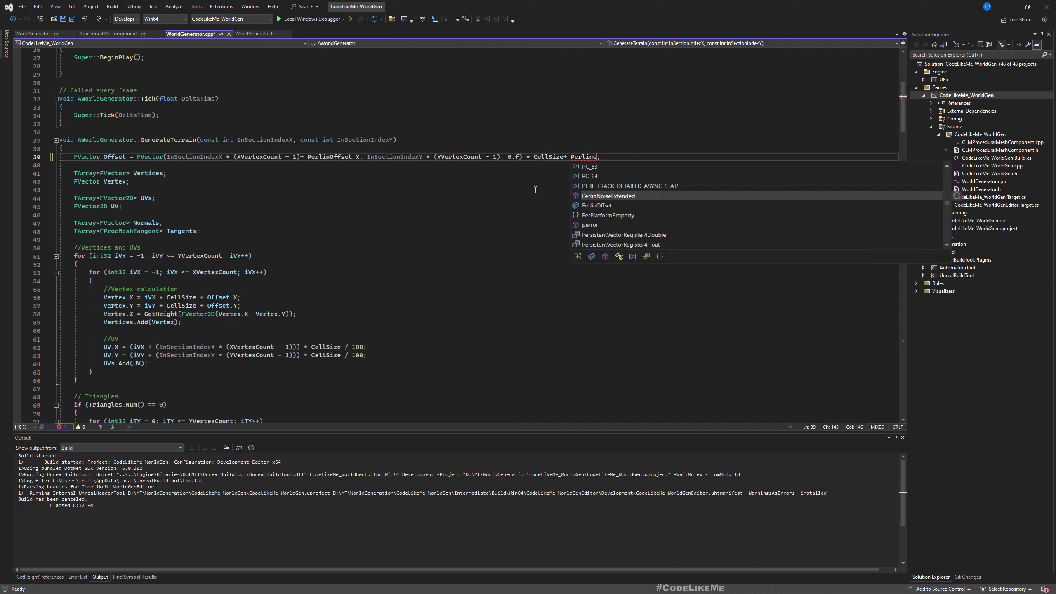
{"action": "key", "text": "Down"}
{"action": "key", "text": "Tab"}
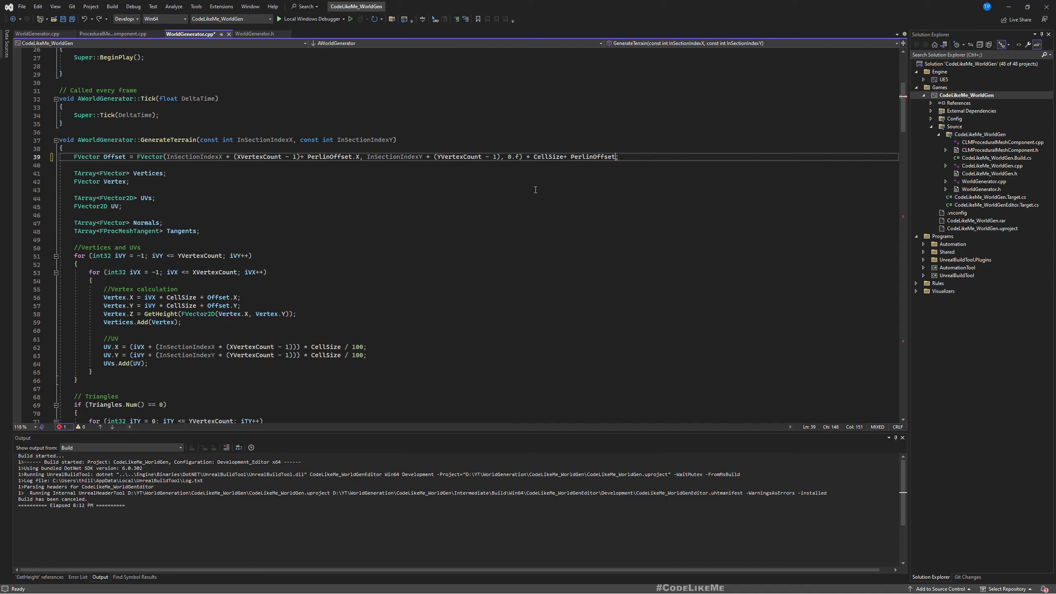
{"action": "type", "text": ".Y"}
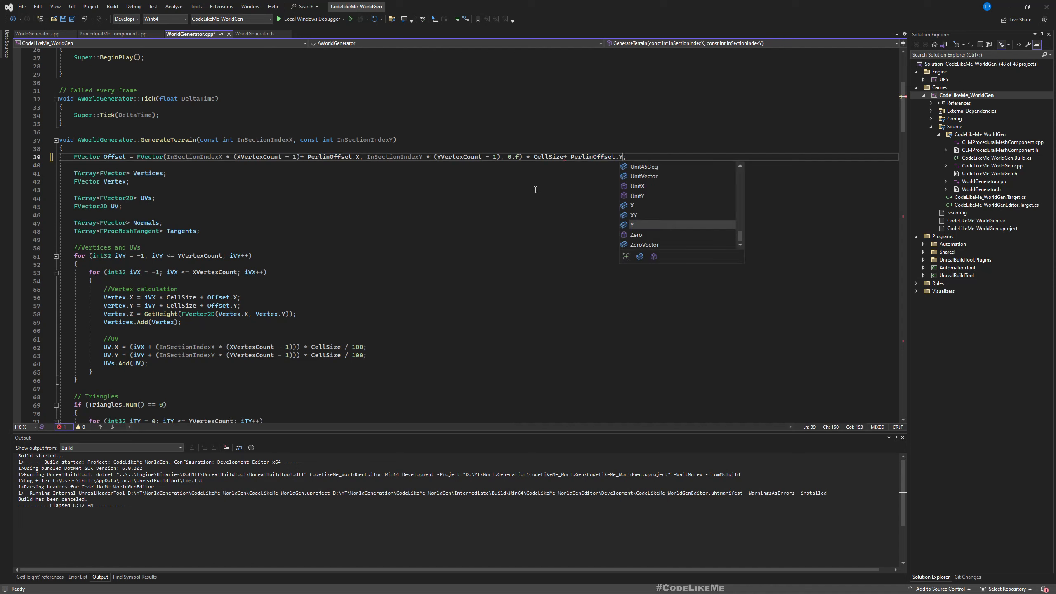
{"action": "key", "text": "Escape"}
{"action": "key", "text": "ctrl+s"}
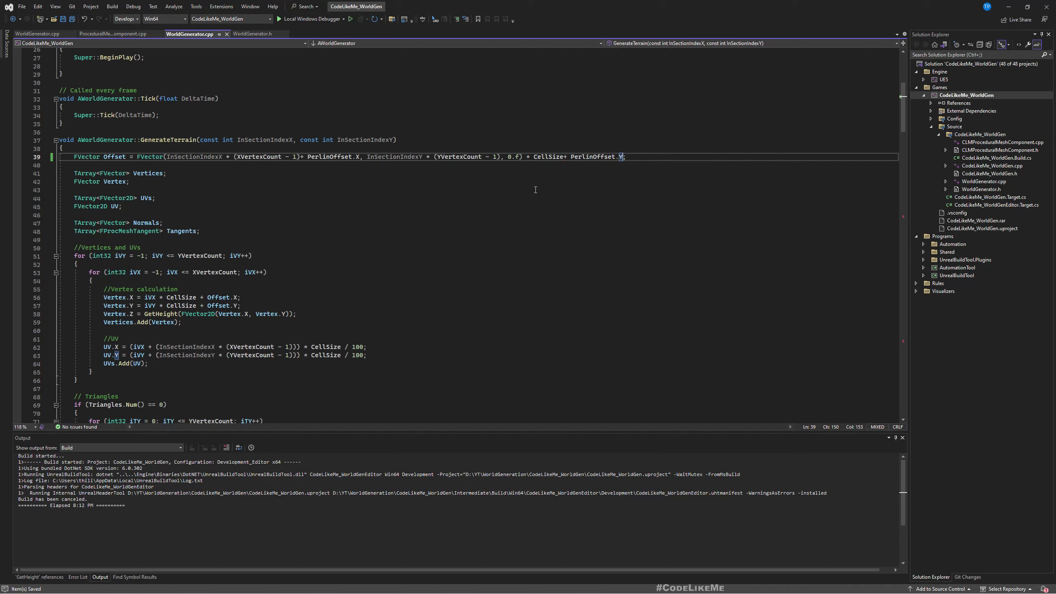
Step: Save all source files, switch to Unreal Editor, close the finished Live Coding log and select the BP_World actor
{"action": "left_click", "coordinate": [72, 20]}
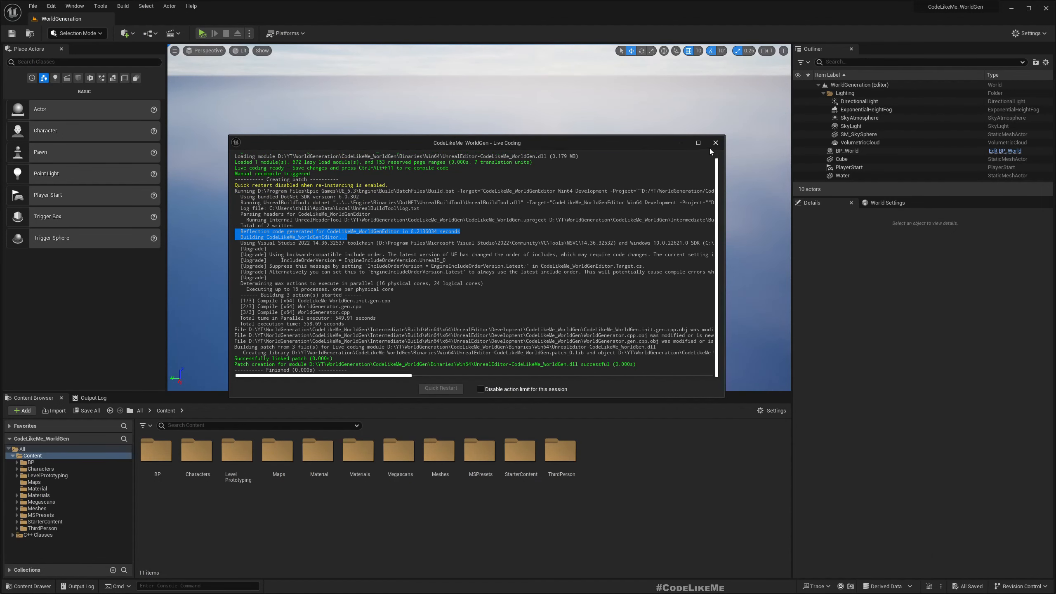
{"action": "left_click", "coordinate": [716, 142]}
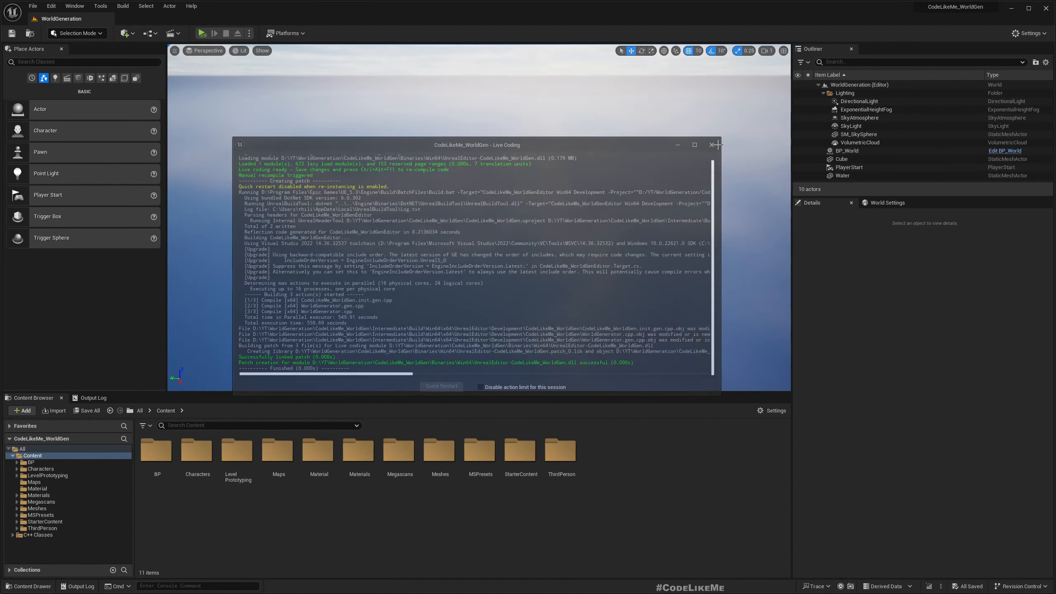
{"action": "left_click", "coordinate": [867, 152]}
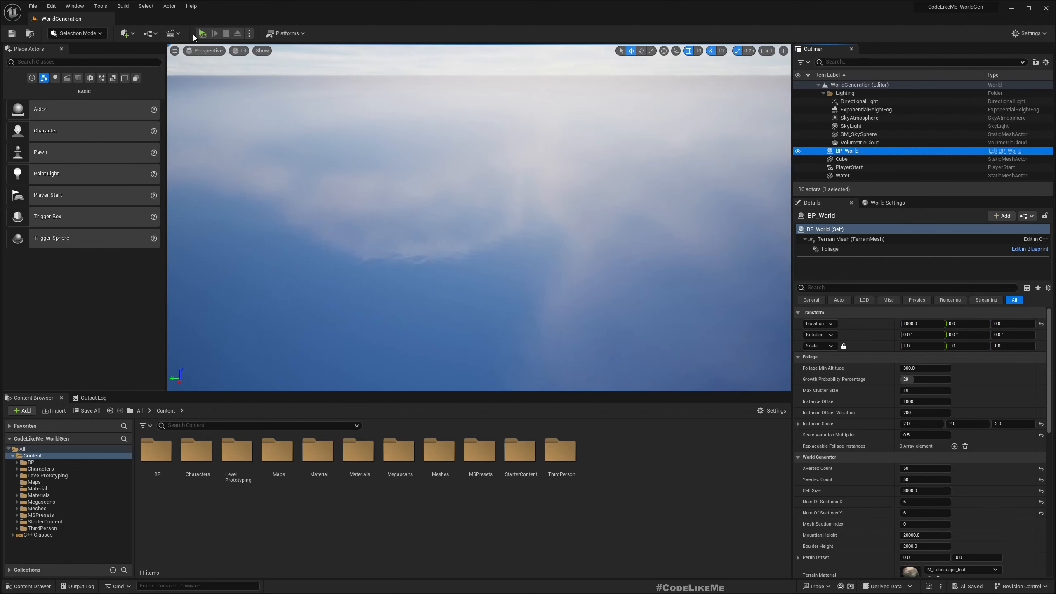
Step: Simulate the level and capture a screen snip of the viewport showing the generated terrain from above
{"action": "left_click", "coordinate": [202, 33]}
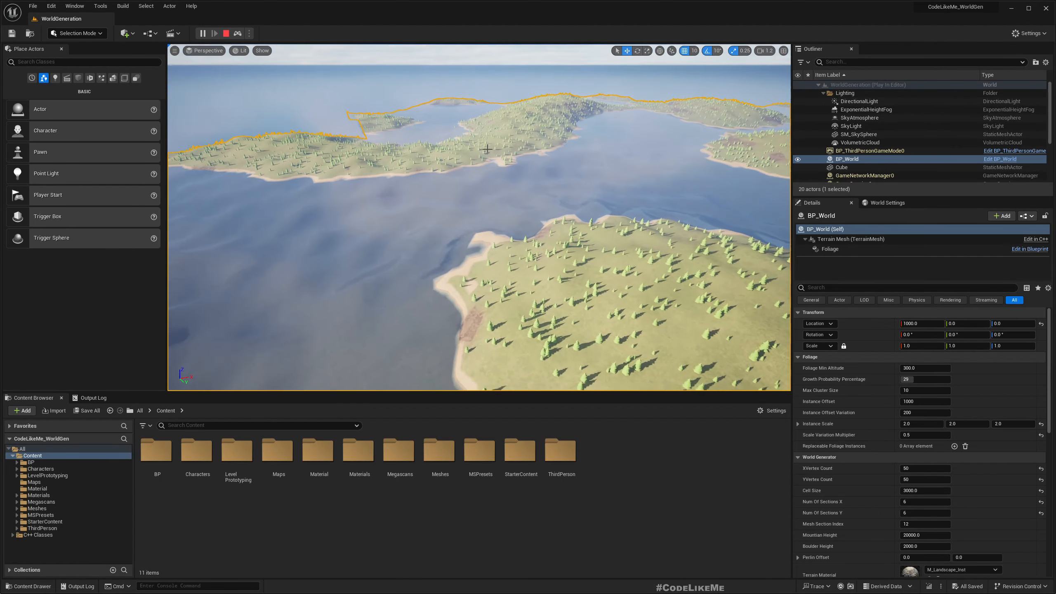
{"action": "key", "text": "s"}
{"action": "scroll", "coordinate": [479, 217], "scroll_direction": "up", "scroll_amount": 10}
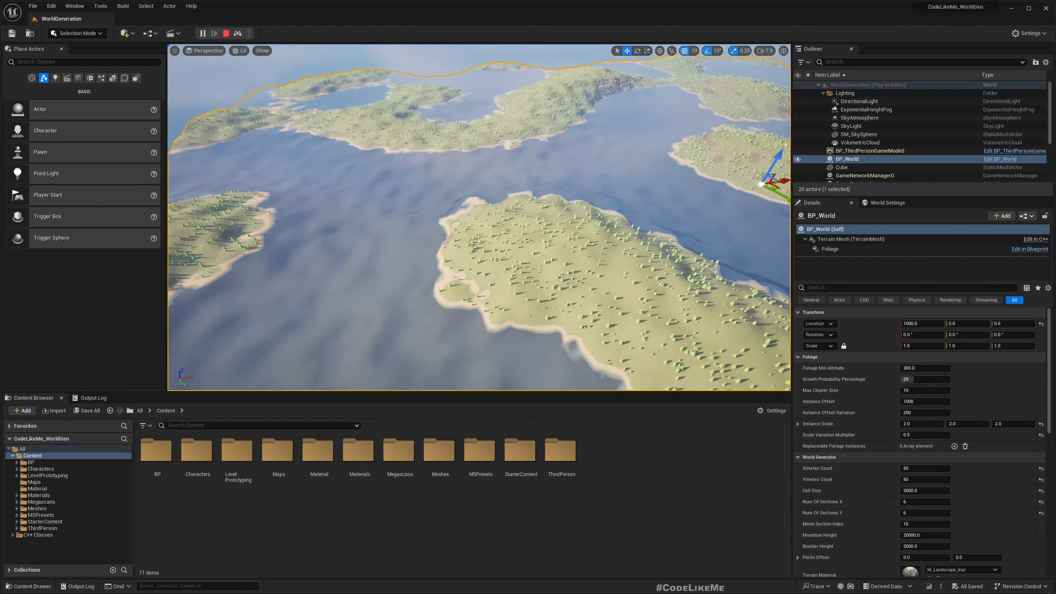
{"action": "key", "text": "s"}
{"action": "scroll", "coordinate": [479, 217], "scroll_direction": "up", "scroll_amount": 1}
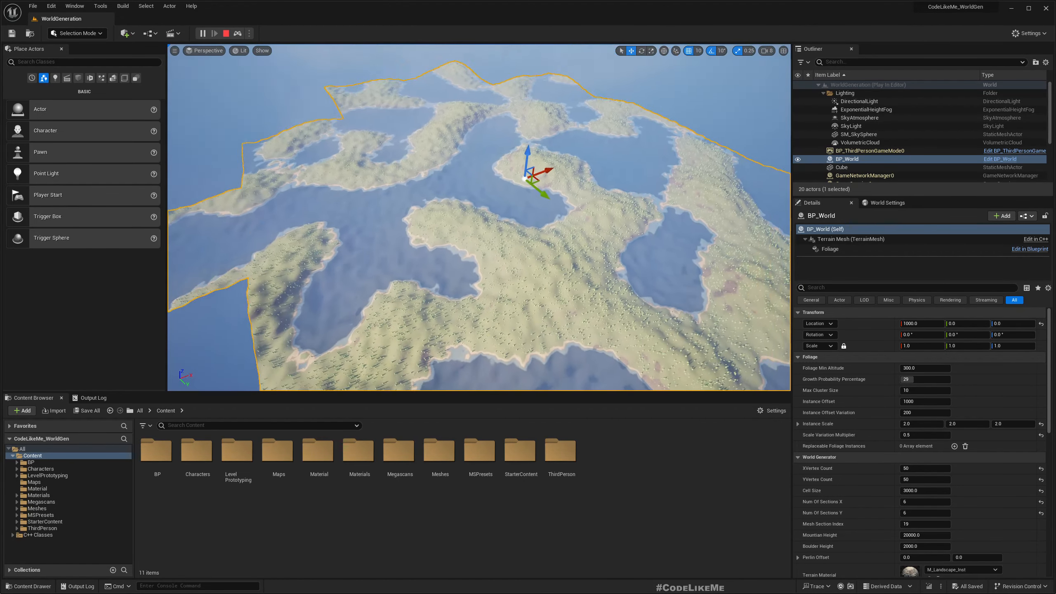
{"action": "key", "text": "d"}
{"action": "right_click_drag", "start_coordinate": [479, 217], "coordinate": [424, 192]}
{"action": "right_click_drag", "start_coordinate": [490, 157], "coordinate": [505, 166]}
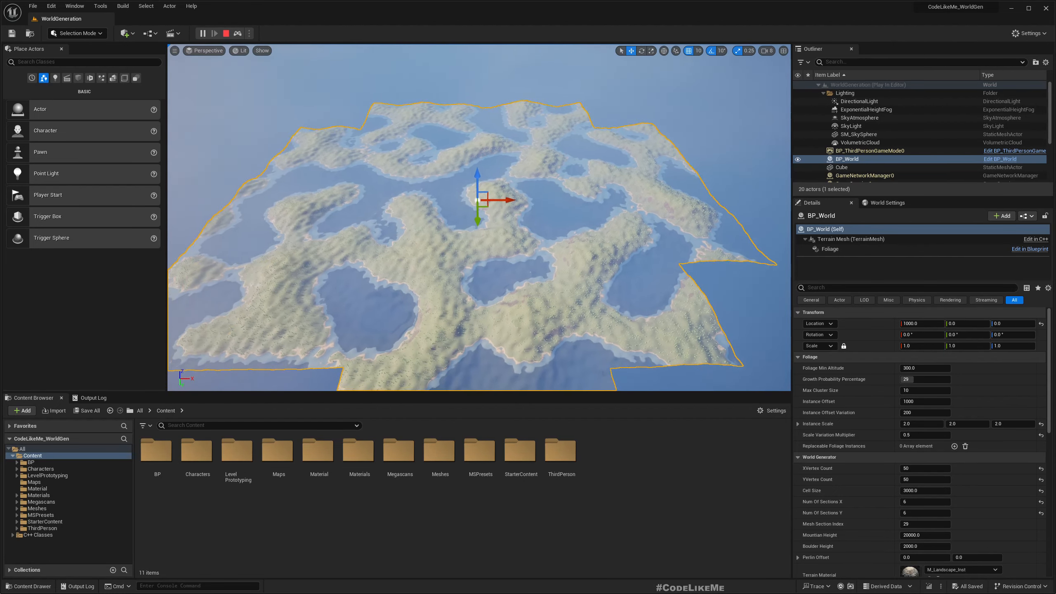
{"action": "key", "text": "super+shift+s"}
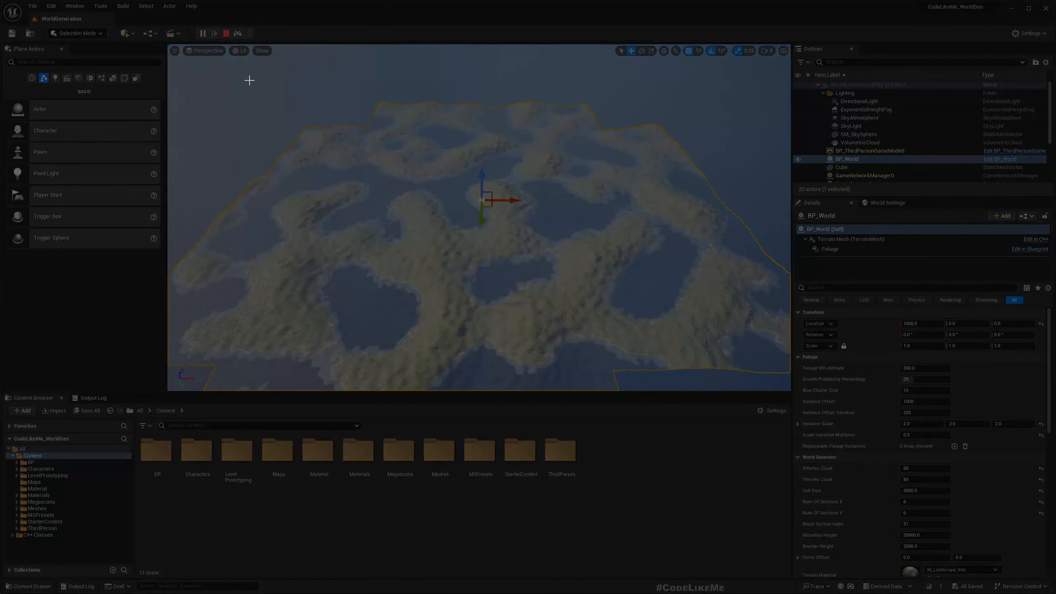
{"action": "left_click_drag", "start_coordinate": [174, 61], "coordinate": [773, 377]}
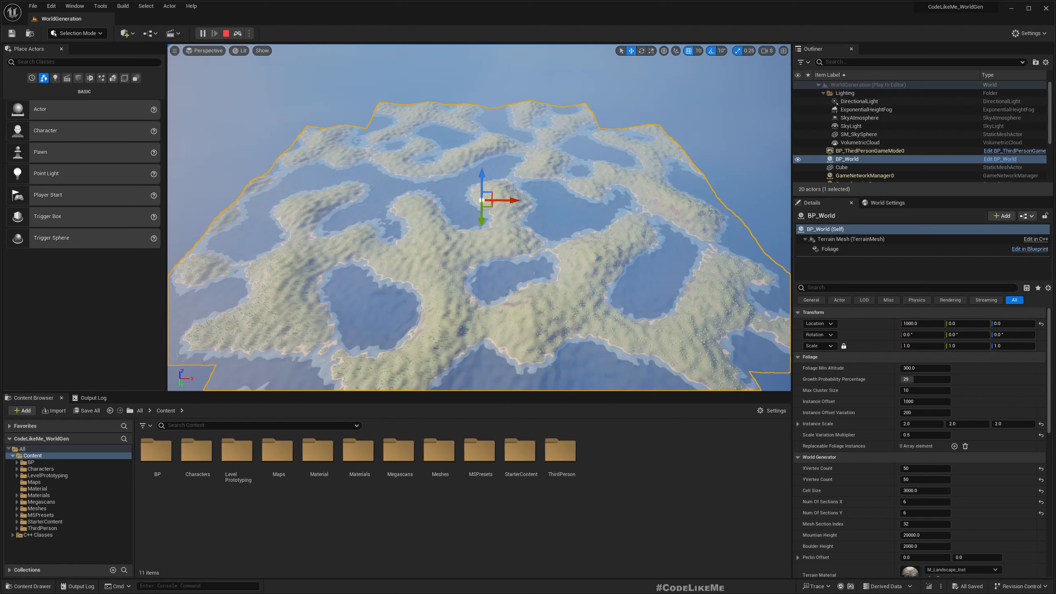
Step: Stop the simulation, set the X value of BP_World's Perlin Offset to 5000 and simulate the level again
{"action": "left_click", "coordinate": [924, 558]}
{"action": "key", "text": "Escape"}
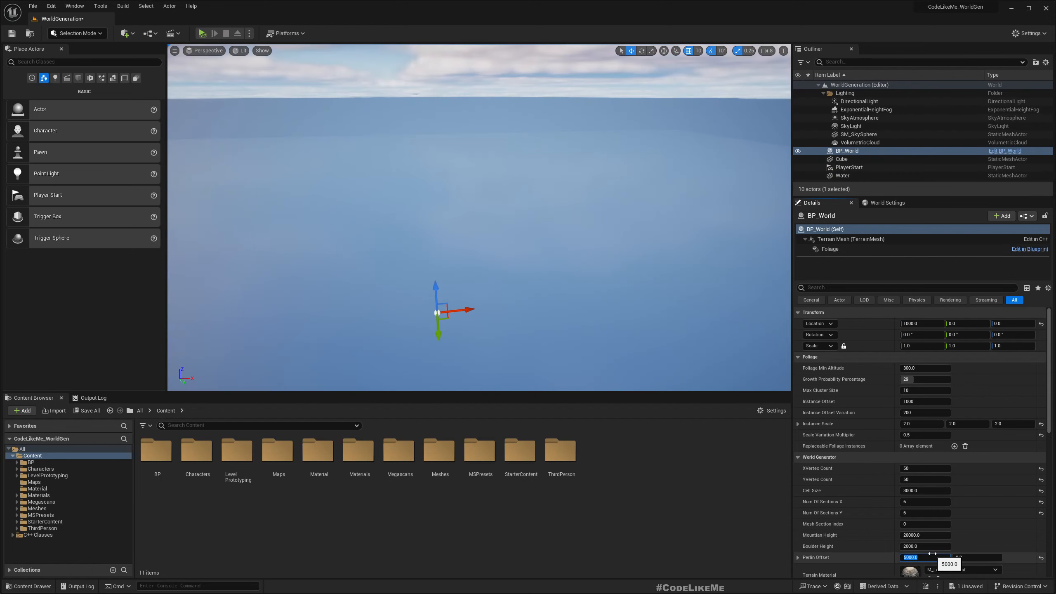
{"action": "left_click", "coordinate": [202, 33]}
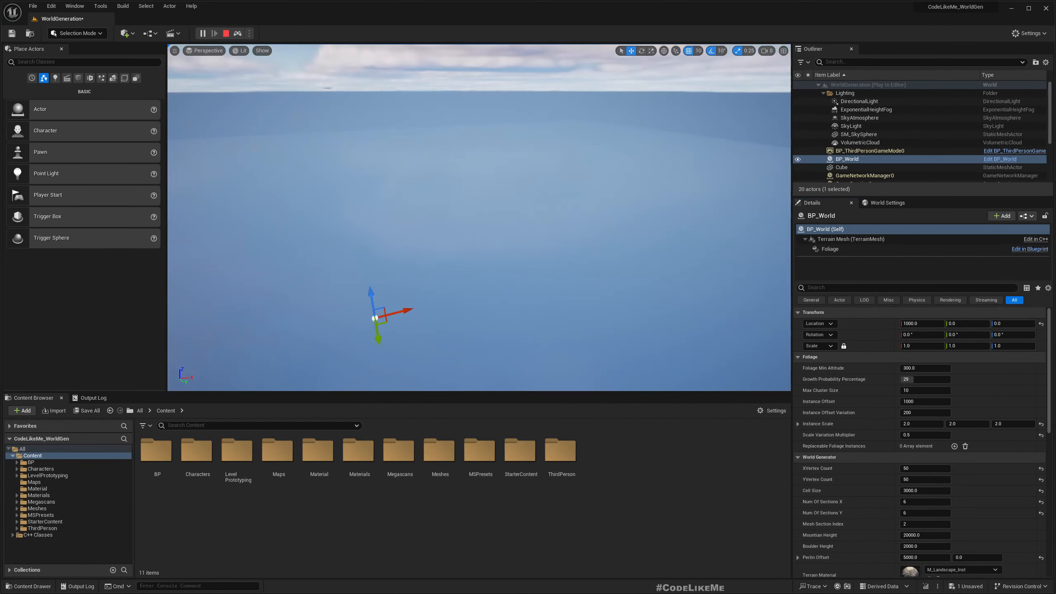
Step: Look for the shifted terrain around the viewport, select BP_World to locate it and stop the simulation
{"action": "right_click", "coordinate": [286, 190]}
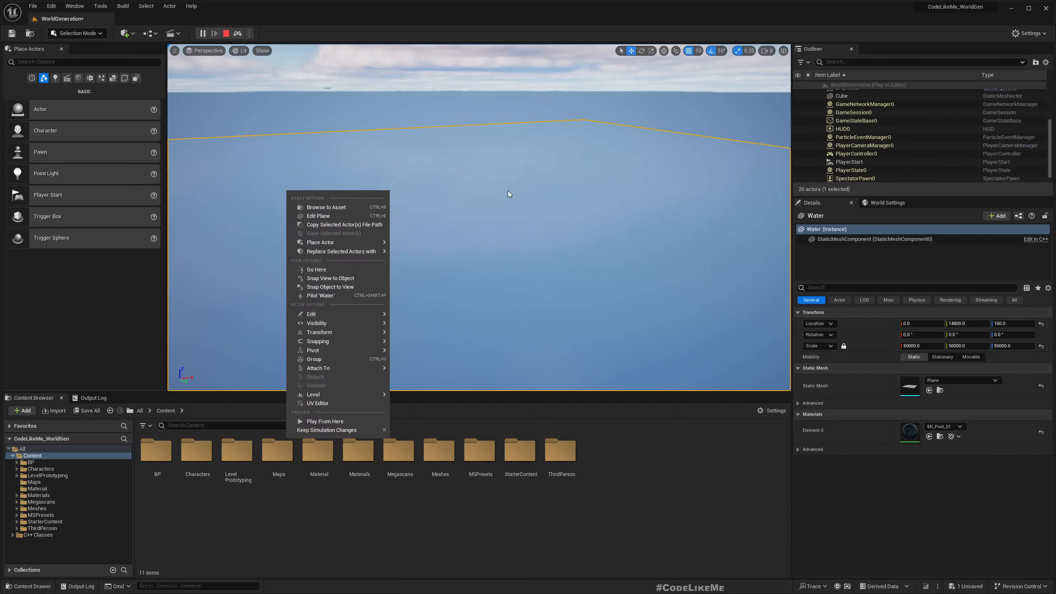
{"action": "left_click", "coordinate": [442, 90]}
{"action": "right_click_drag", "start_coordinate": [416, 201], "coordinate": [574, 186]}
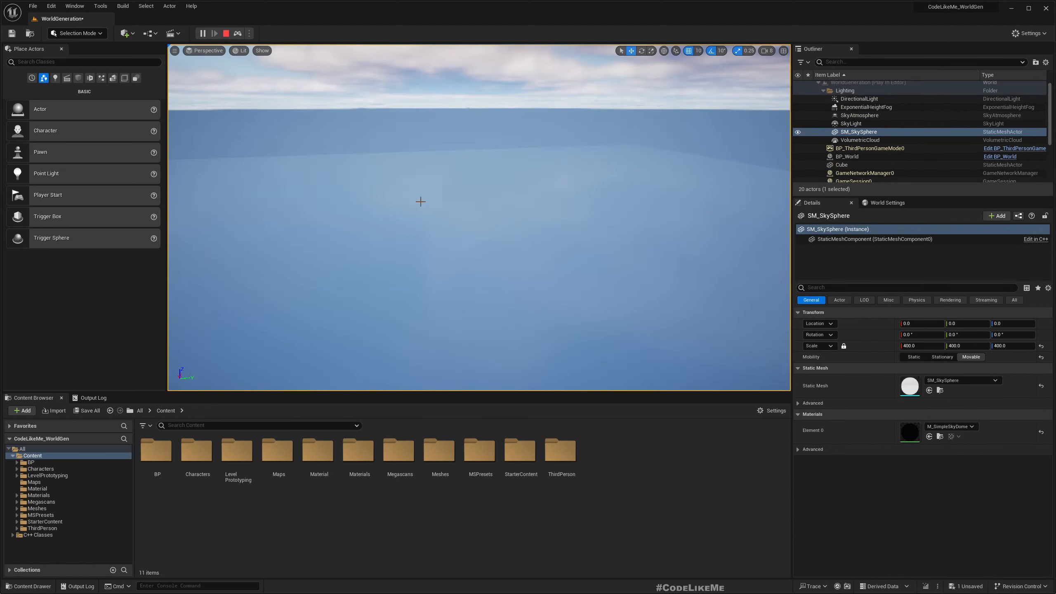
{"action": "right_click", "coordinate": [292, 201]}
{"action": "left_click", "coordinate": [373, 108]}
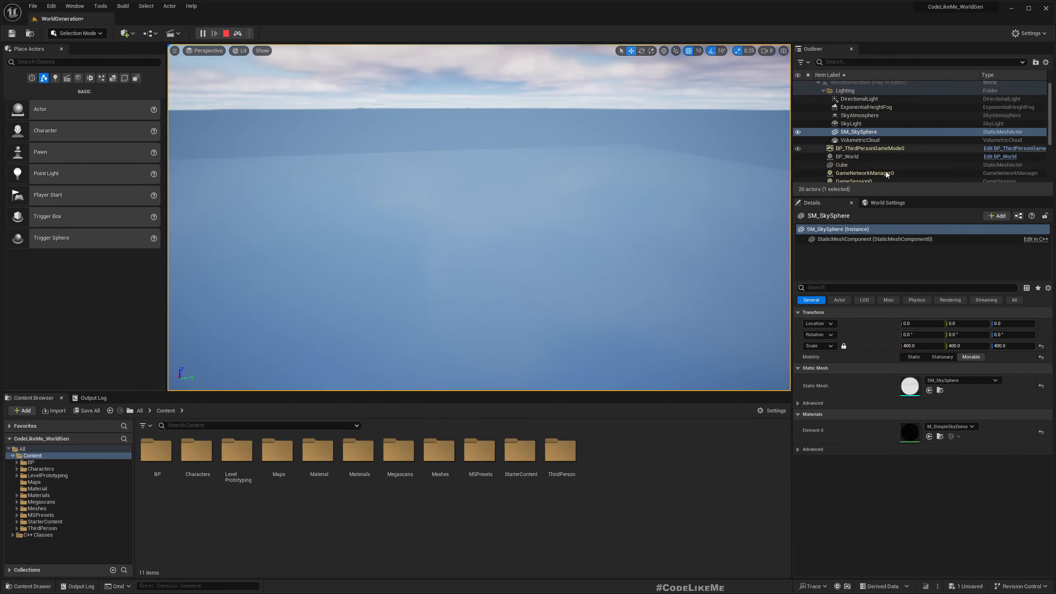
{"action": "scroll", "coordinate": [867, 171], "scroll_direction": "down", "scroll_amount": 1}
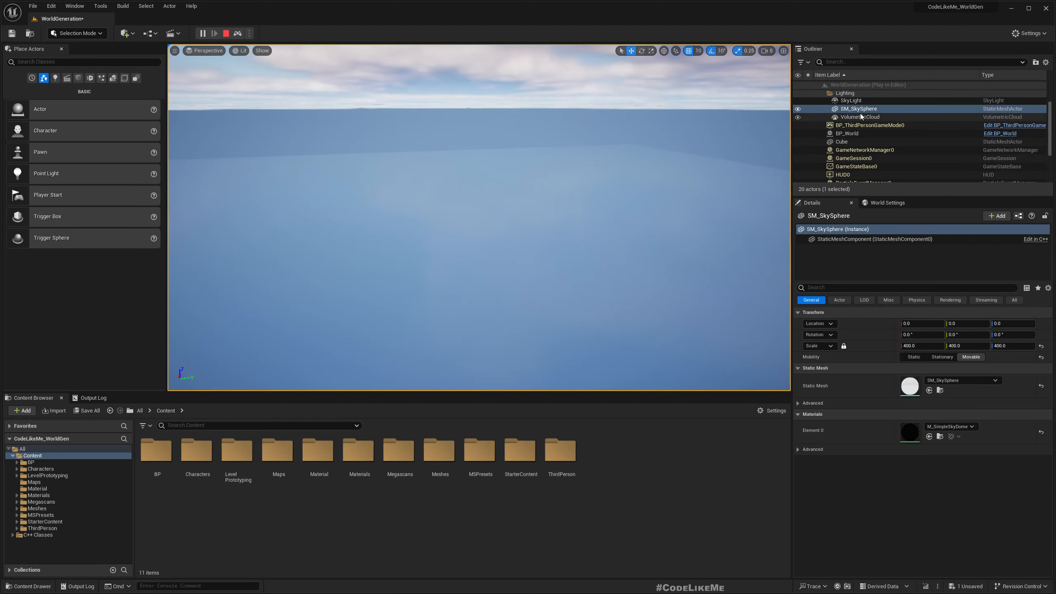
{"action": "left_click", "coordinate": [851, 133]}
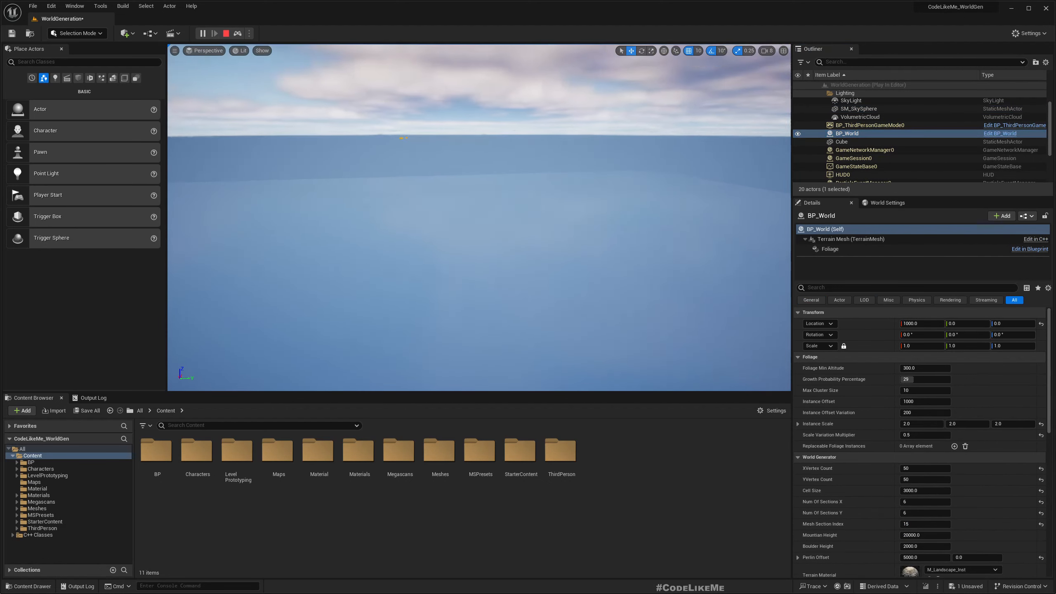
{"action": "key", "text": "Escape"}
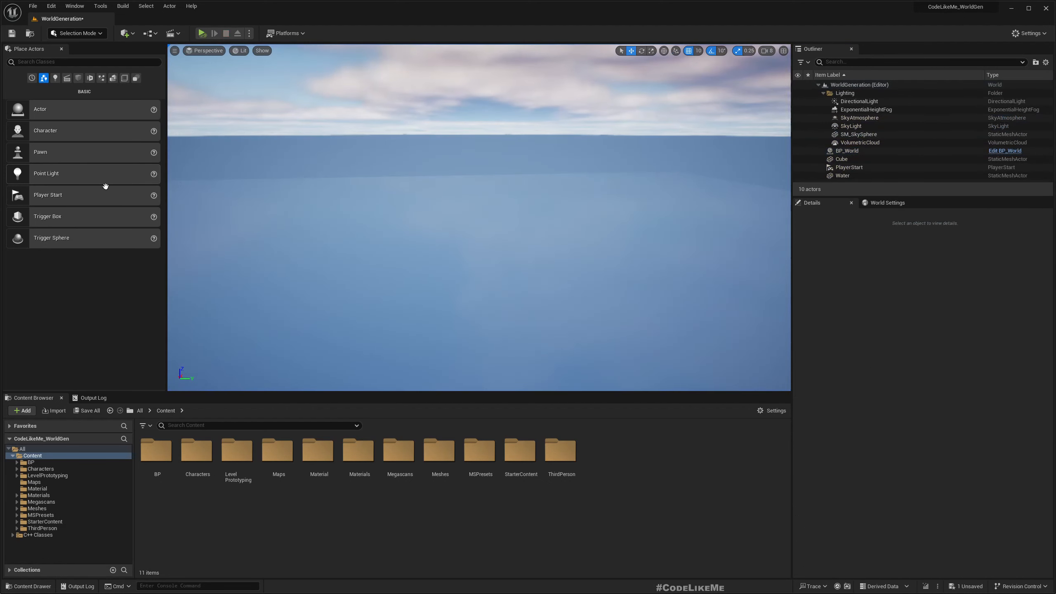
Step: Switch to Visual Studio and remove the + PerlinOffset.X and + PerlinOffset.Y terms from the Offset line in GenerateTerrain
{"action": "key", "text": "alt+Tab"}
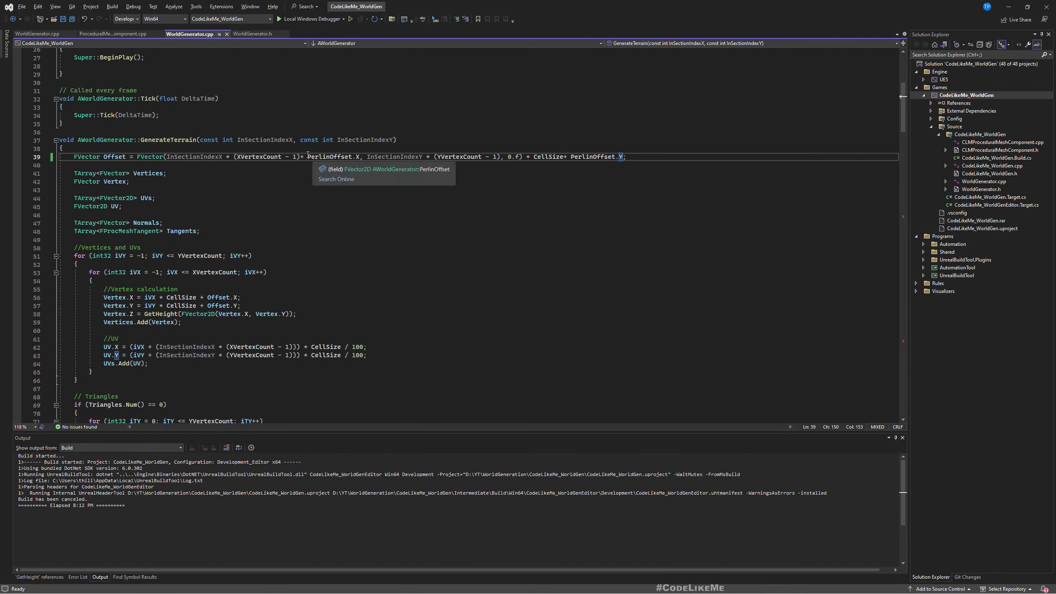
{"action": "left_click_drag", "start_coordinate": [308, 157], "coordinate": [361, 157]}
{"action": "key", "text": "Delete"}
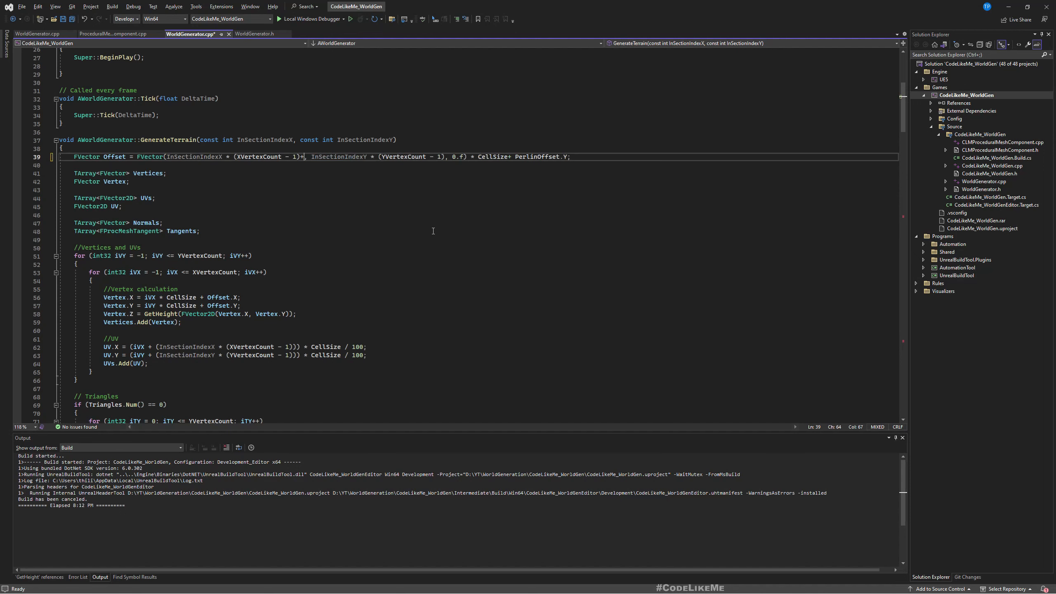
{"action": "left_click_drag", "start_coordinate": [515, 157], "coordinate": [569, 156]}
{"action": "key", "text": "Delete"}
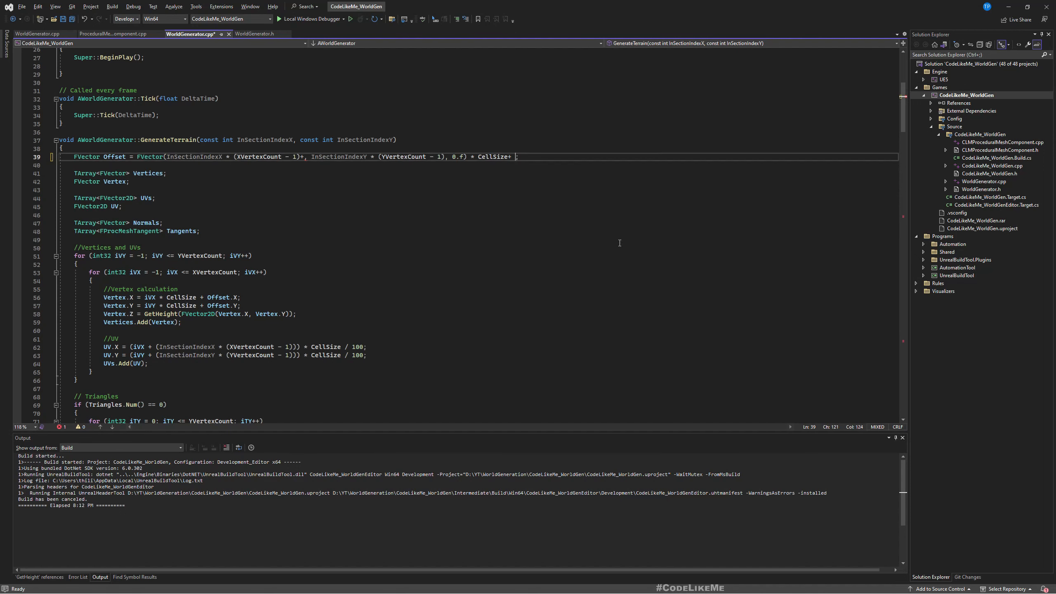
{"action": "key", "text": "BackSpace"}
{"action": "key", "text": "ctrl+Left"}
{"action": "key", "text": "ctrl+Left"}
{"action": "key", "text": "ctrl+Left"}
{"action": "key", "text": "ctrl+Left"}
{"action": "key", "text": "ctrl+Left"}
{"action": "key", "text": "ctrl+Left"}
{"action": "key", "text": "ctrl+Left"}
{"action": "key", "text": "ctrl+Left"}
{"action": "key", "text": "ctrl+Left"}
{"action": "key", "text": "ctrl+Left"}
{"action": "key", "text": "ctrl+Left"}
{"action": "key", "text": "ctrl+Left"}
{"action": "key", "text": "ctrl+Left"}
{"action": "key", "text": "ctrl+Left"}
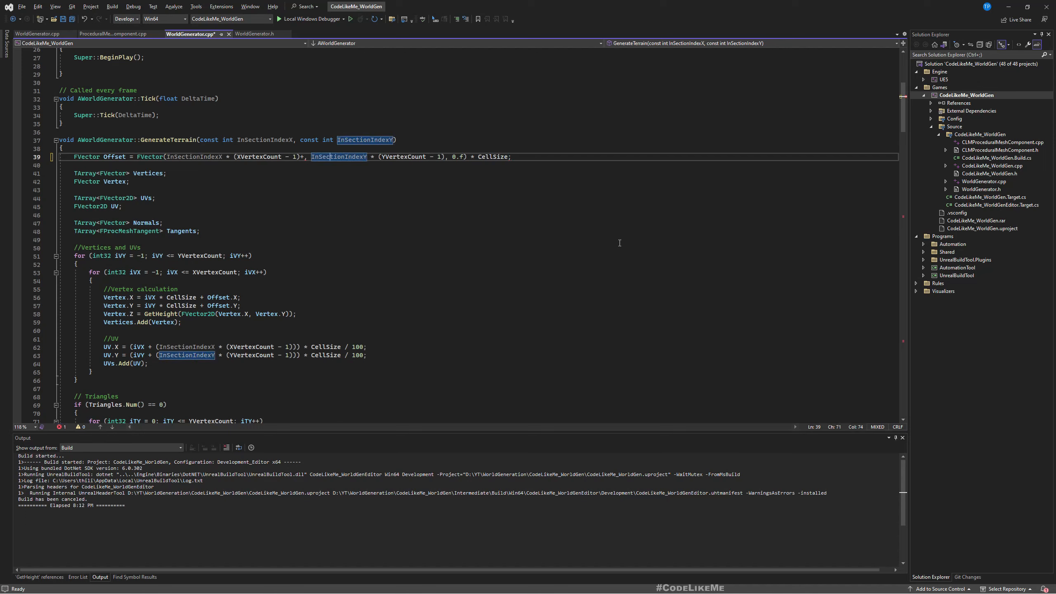
{"action": "key", "text": "Delete"}
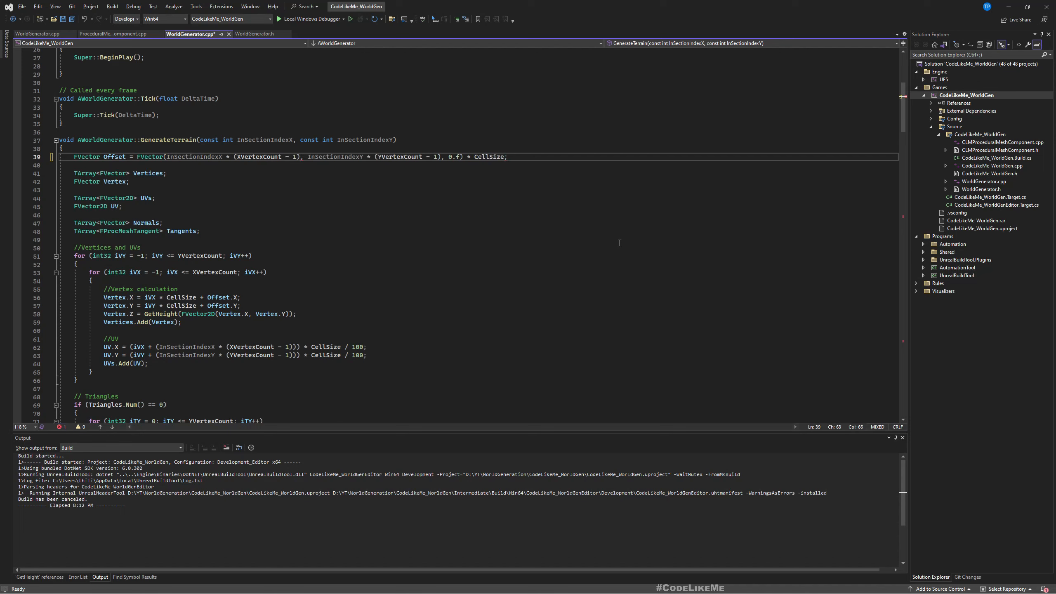
Step: Examine the vertex calculation in GenerateTerrain and follow its GetHeight call to the GetHeight and PerlinNoiseExtended definitions
{"action": "scroll", "coordinate": [200, 303], "scroll_direction": "down", "scroll_amount": 2}
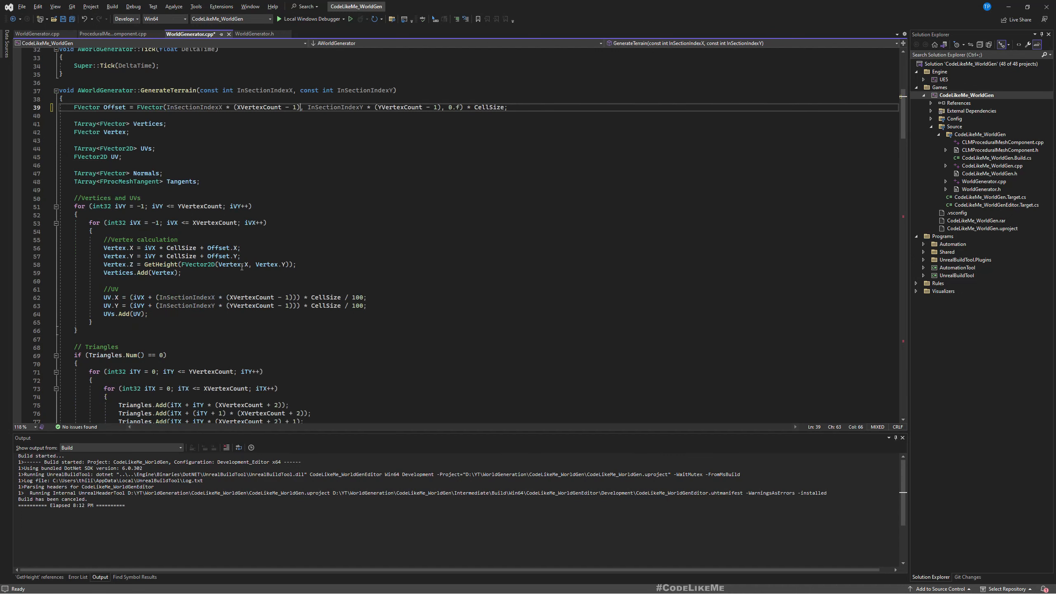
{"action": "left_click", "coordinate": [111, 248]}
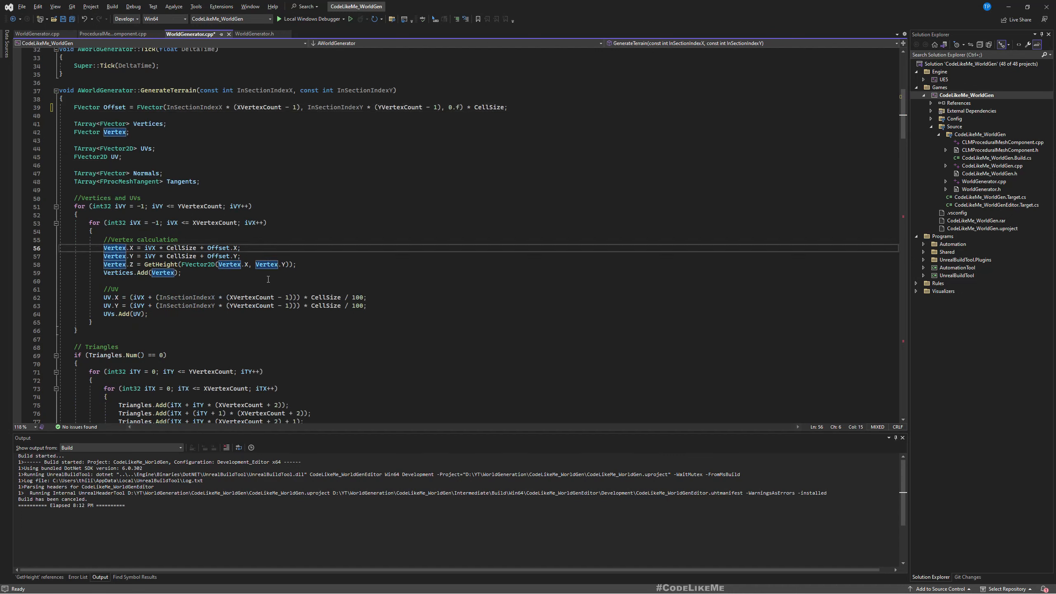
{"action": "left_click", "coordinate": [247, 265]}
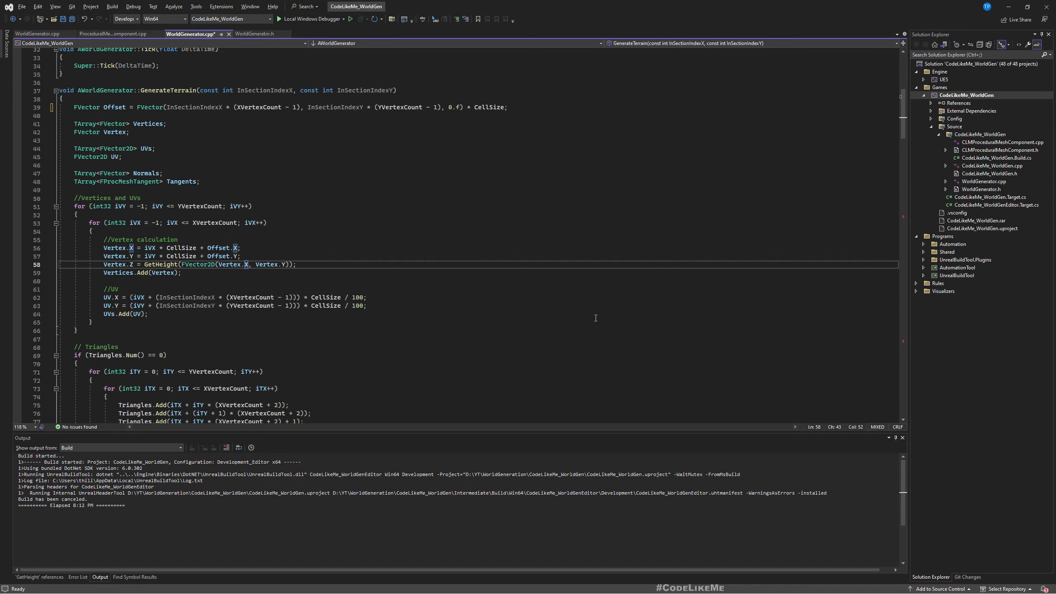
{"action": "scroll", "coordinate": [424, 328], "scroll_direction": "down", "scroll_amount": 4}
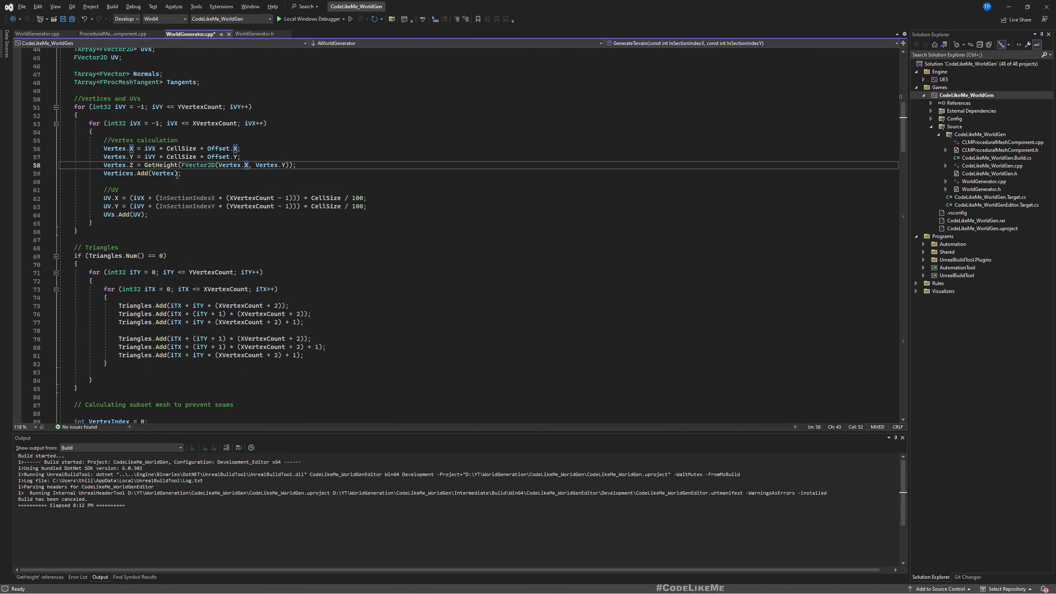
{"action": "left_click", "coordinate": [167, 166]}
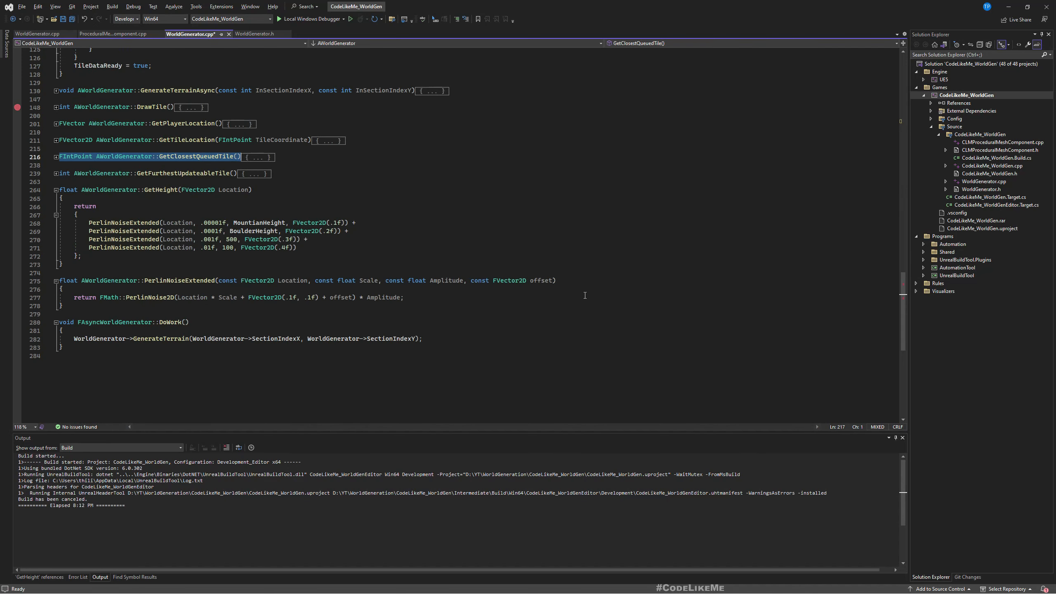
{"action": "left_click", "coordinate": [107, 290]}
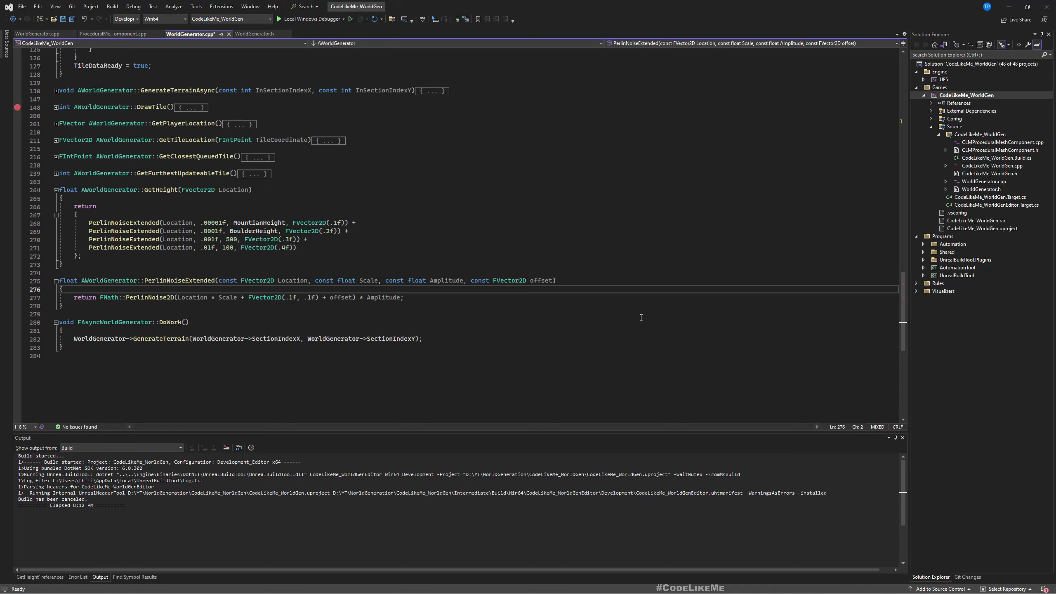
{"action": "left_click", "coordinate": [570, 280]}
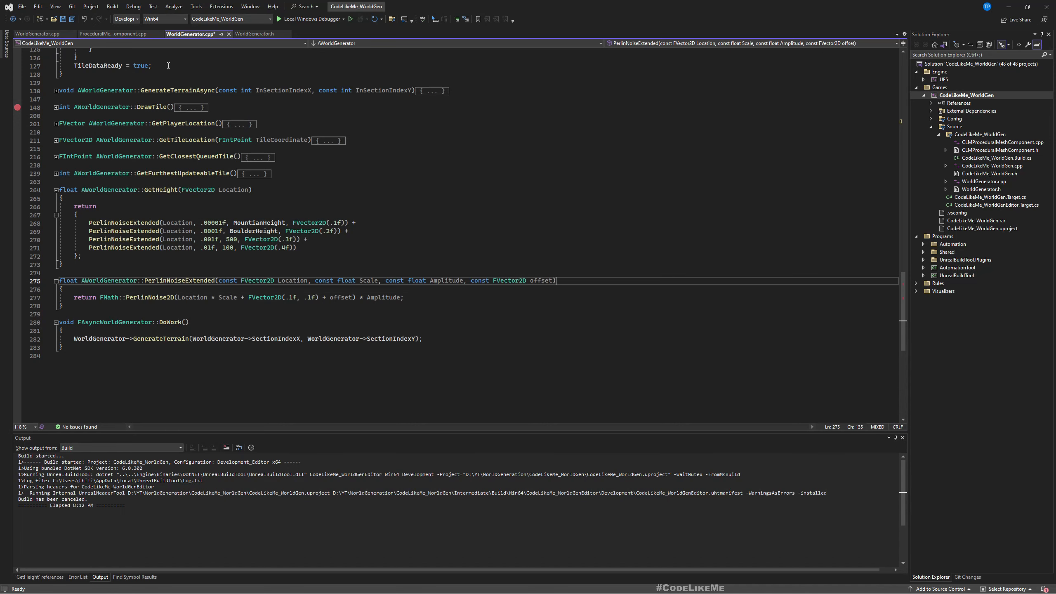
Step: Switch to Unreal Editor and reset BP_World's Perlin Offset to its default value
{"action": "key", "text": "alt+Tab"}
{"action": "left_click", "coordinate": [844, 152]}
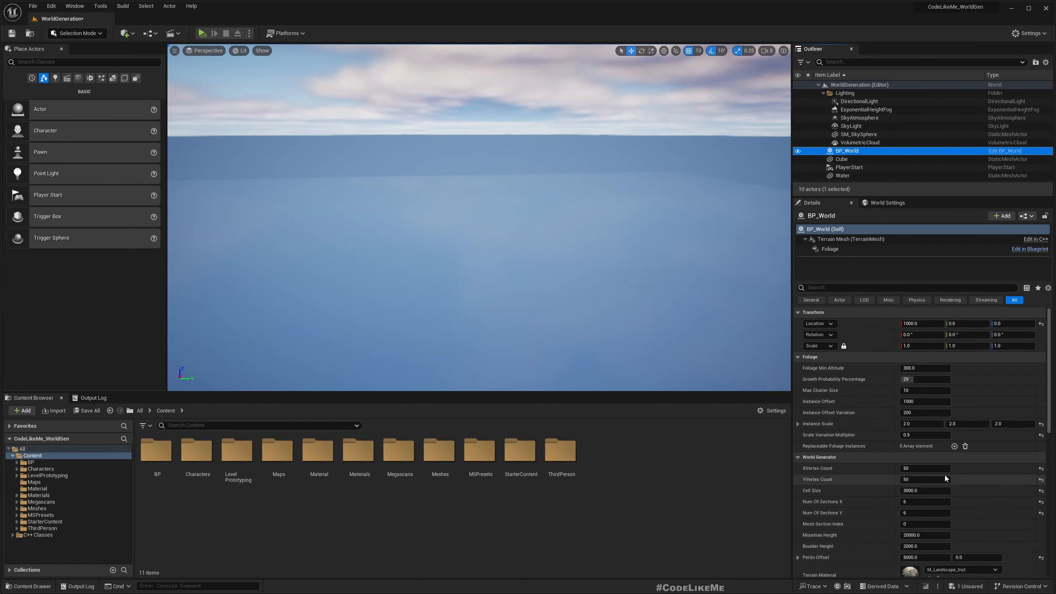
{"action": "scroll", "coordinate": [951, 490], "scroll_direction": "down", "scroll_amount": 2}
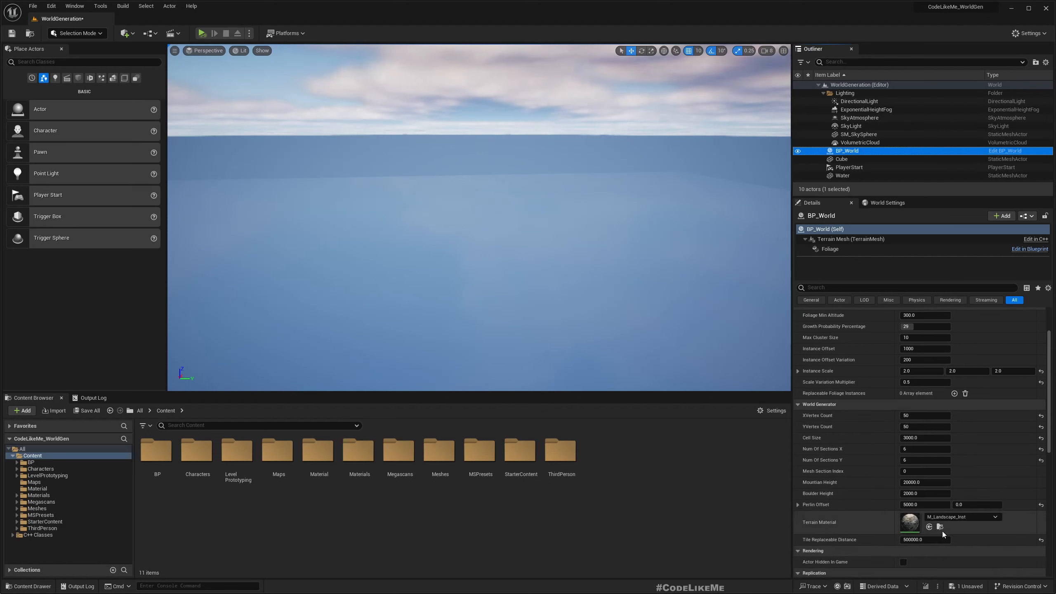
{"action": "scroll", "coordinate": [940, 525], "scroll_direction": "down", "scroll_amount": 1}
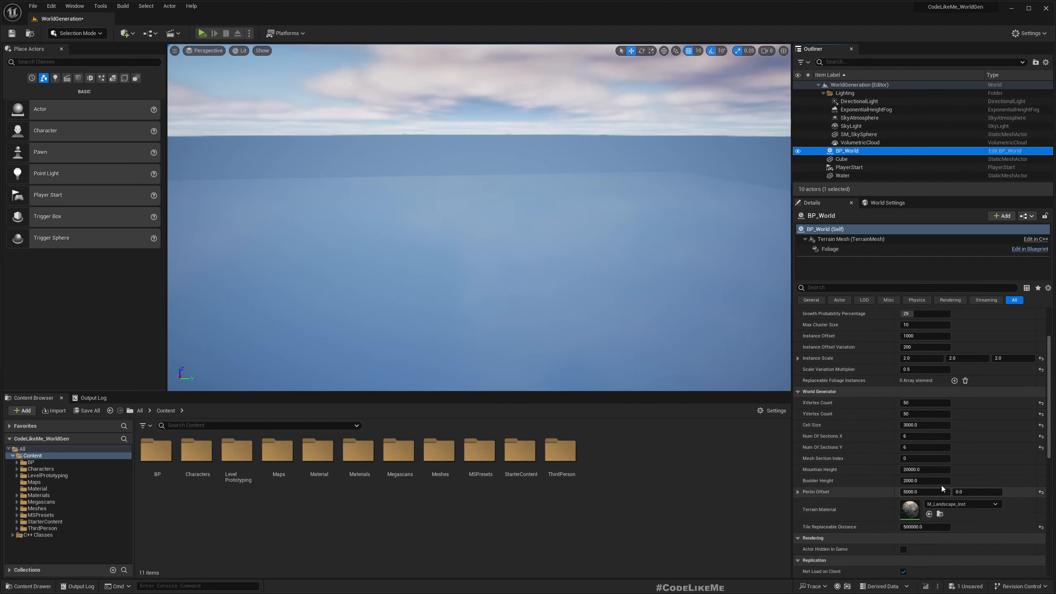
{"action": "left_click", "coordinate": [1042, 492]}
Step: Switch to Visual Studio, add + PerlinOffset after offset inside the PerlinNoise2D call of PerlinNoiseExtended, and save the code
{"action": "key", "text": "alt+Tab"}
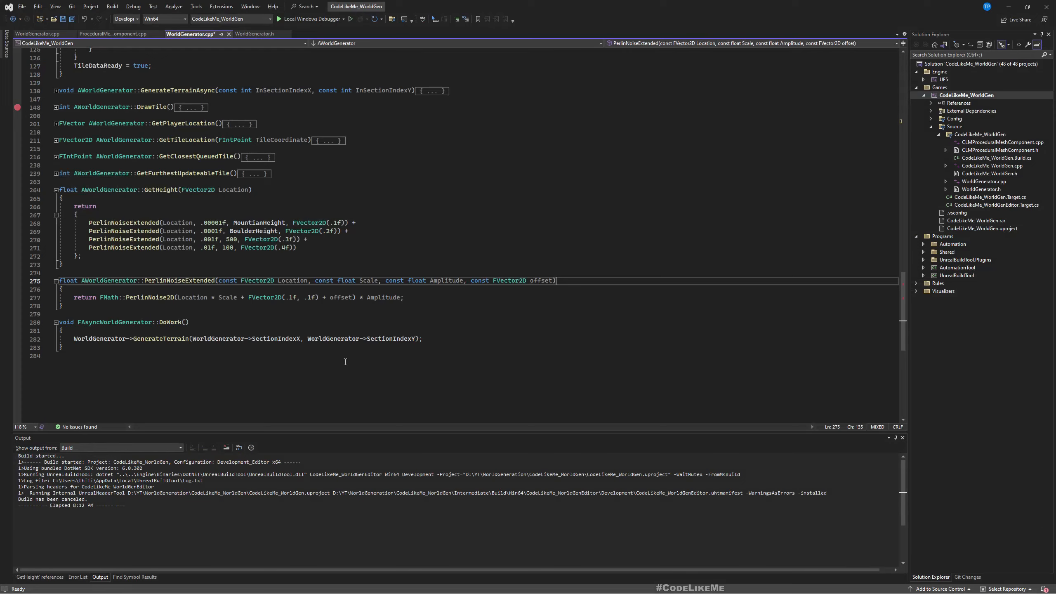
{"action": "left_click", "coordinate": [367, 222]}
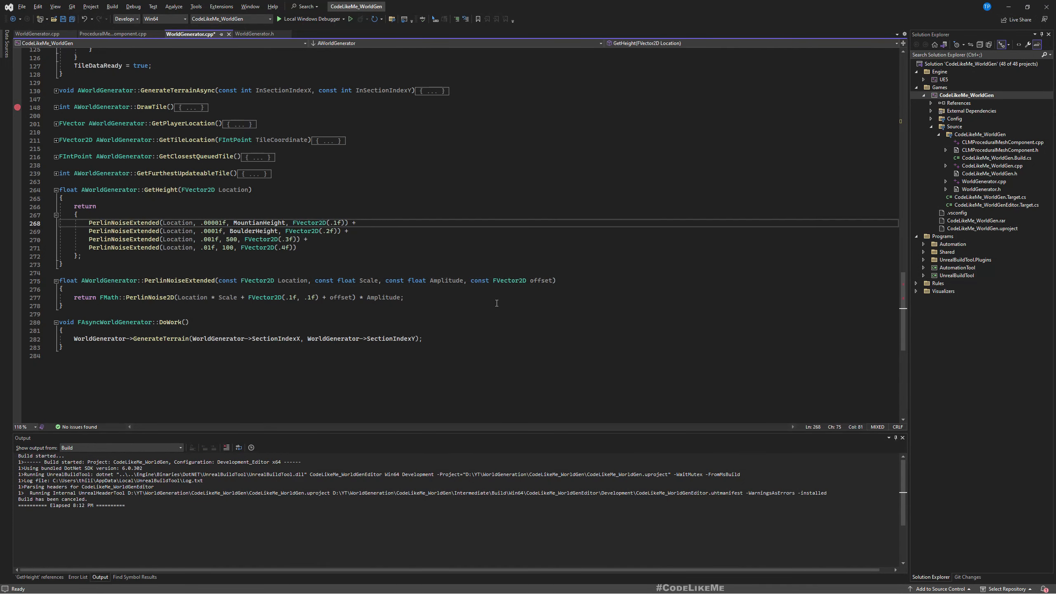
{"action": "left_click", "coordinate": [353, 298]}
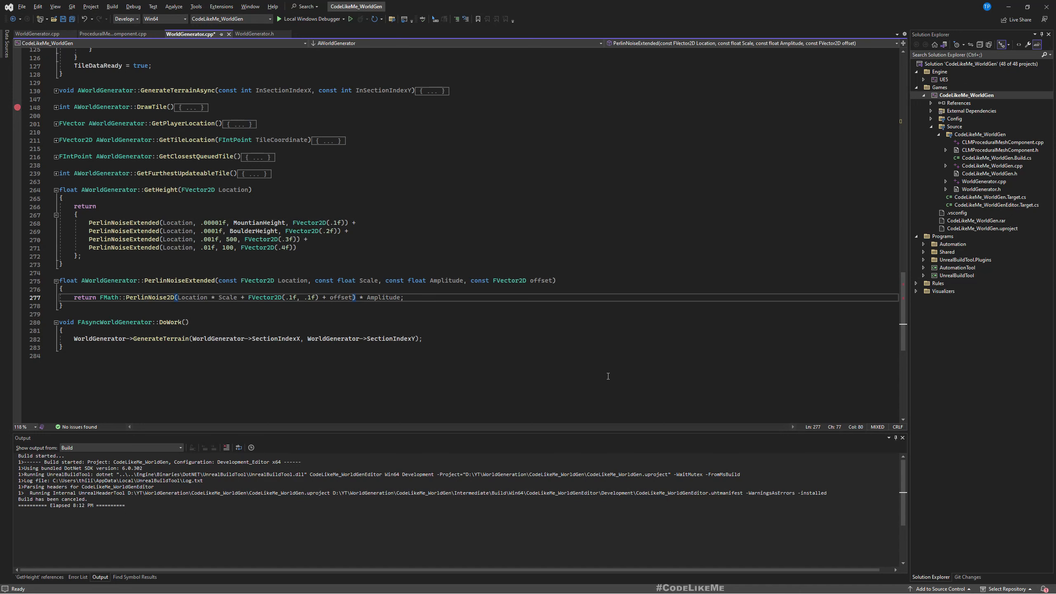
{"action": "type", "text": "+"}
{"action": "key", "text": "BackSpace"}
{"action": "type", "text": "+ "}
{"action": "type", "text": "Perline"}
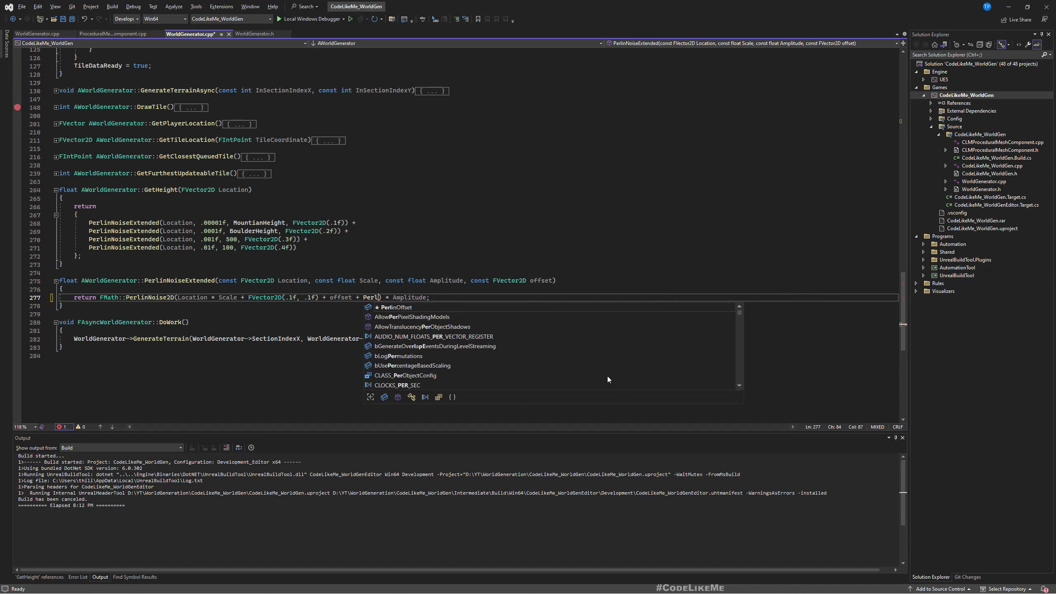
{"action": "key", "text": "Tab"}
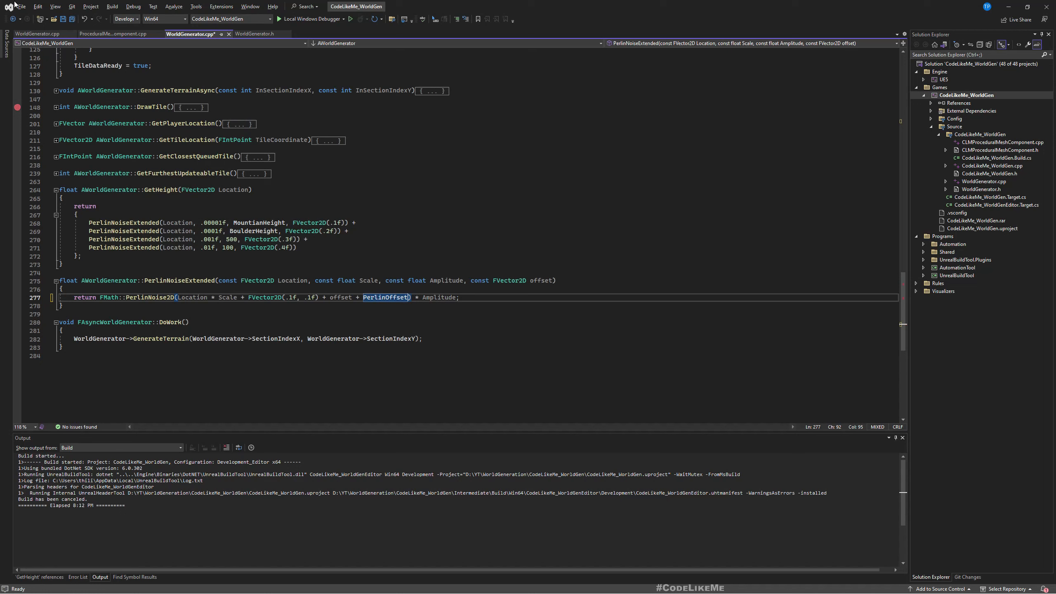
{"action": "left_click", "coordinate": [72, 20]}
Step: Switch to Unreal Editor, recompile the C++ changes with Live Coding and close its console window
{"action": "key", "text": "alt+Tab"}
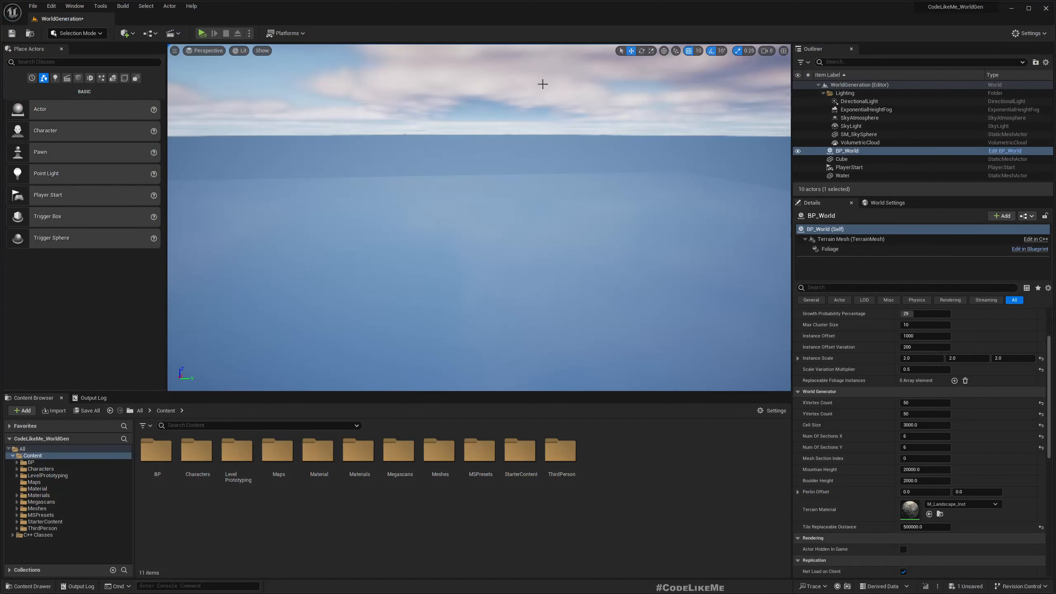
{"action": "left_click", "coordinate": [928, 587]}
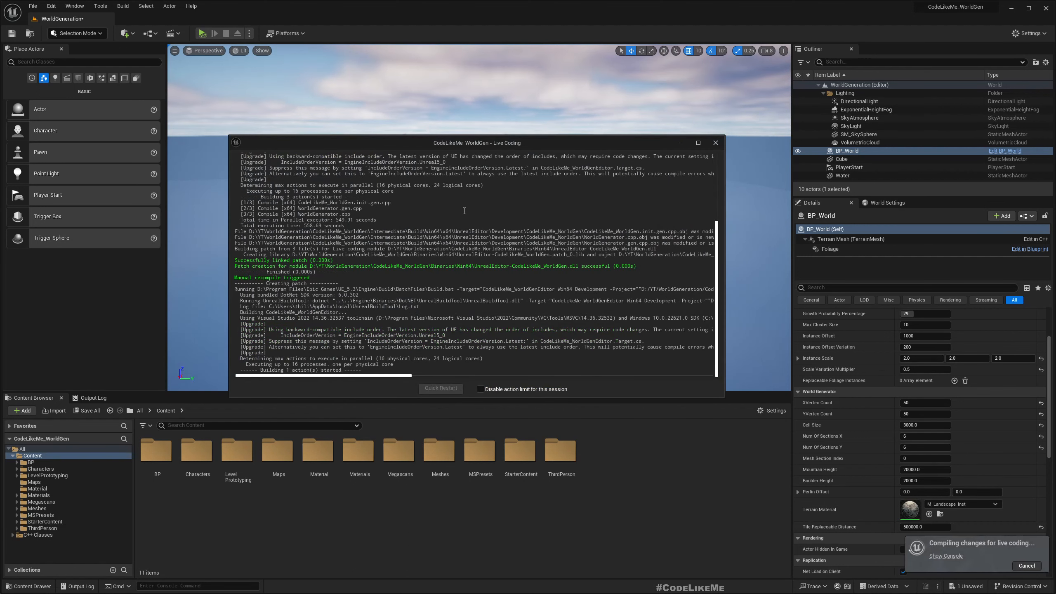
{"action": "left_click", "coordinate": [716, 143]}
Step: Set BP_World's Perlin Offset X to 0.5 and start the simulation
{"action": "left_click", "coordinate": [926, 492]}
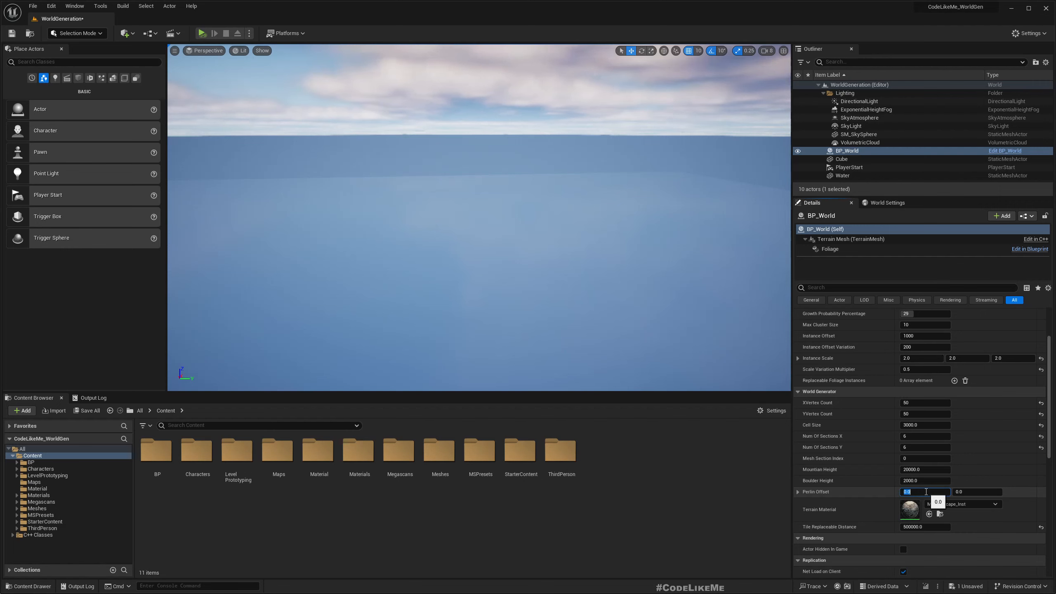
{"action": "type", "text": "0.5"}
{"action": "key", "text": "Return"}
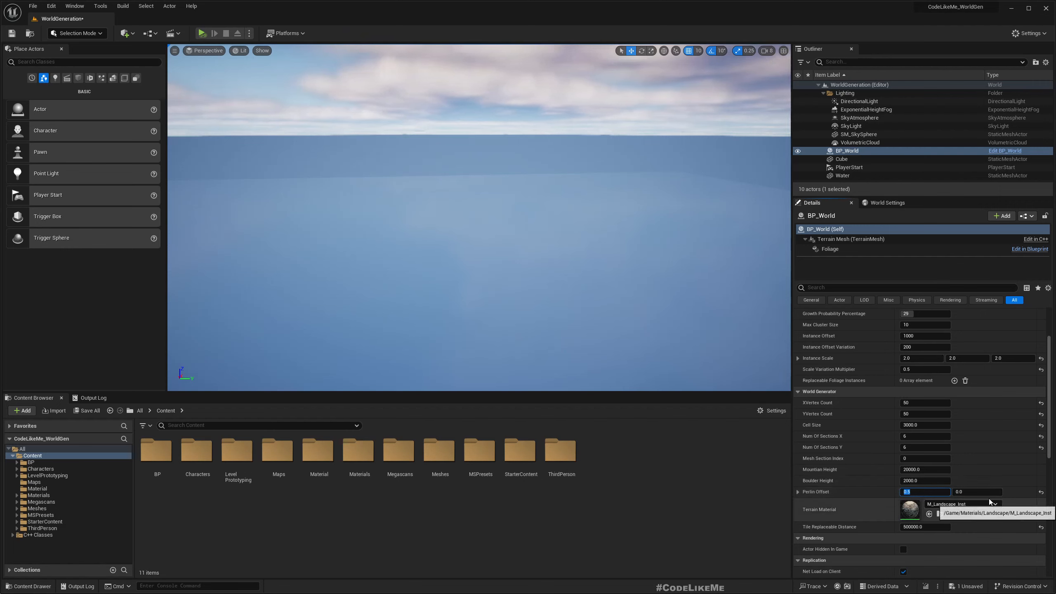
{"action": "left_click", "coordinate": [202, 33]}
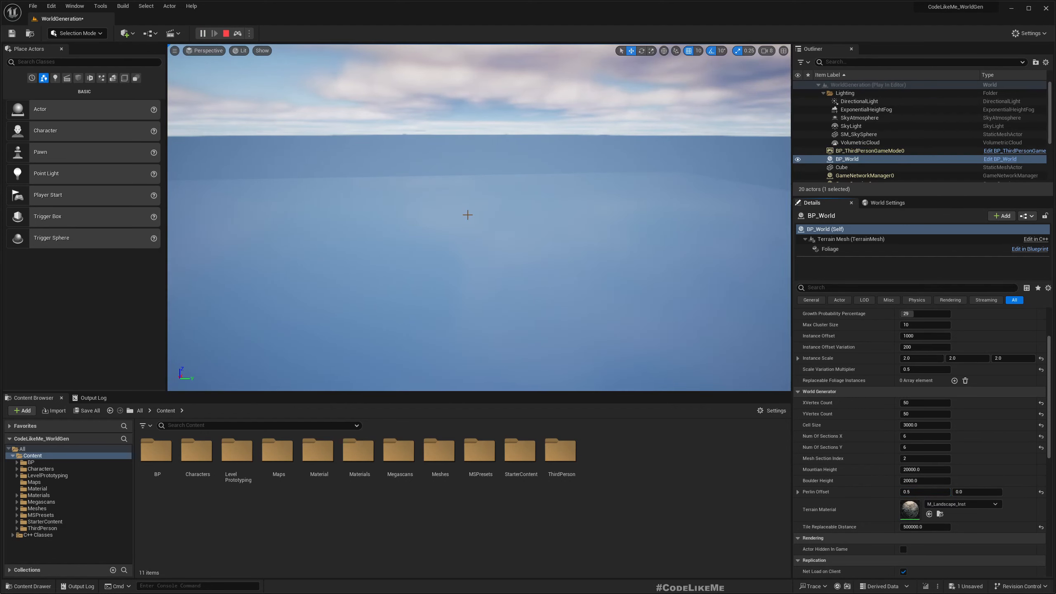
Step: Switch the viewport to the Top view, deselect the terrain and capture a screen snip of the whole generated layout
{"action": "right_click_drag", "start_coordinate": [471, 199], "coordinate": [498, 200]}
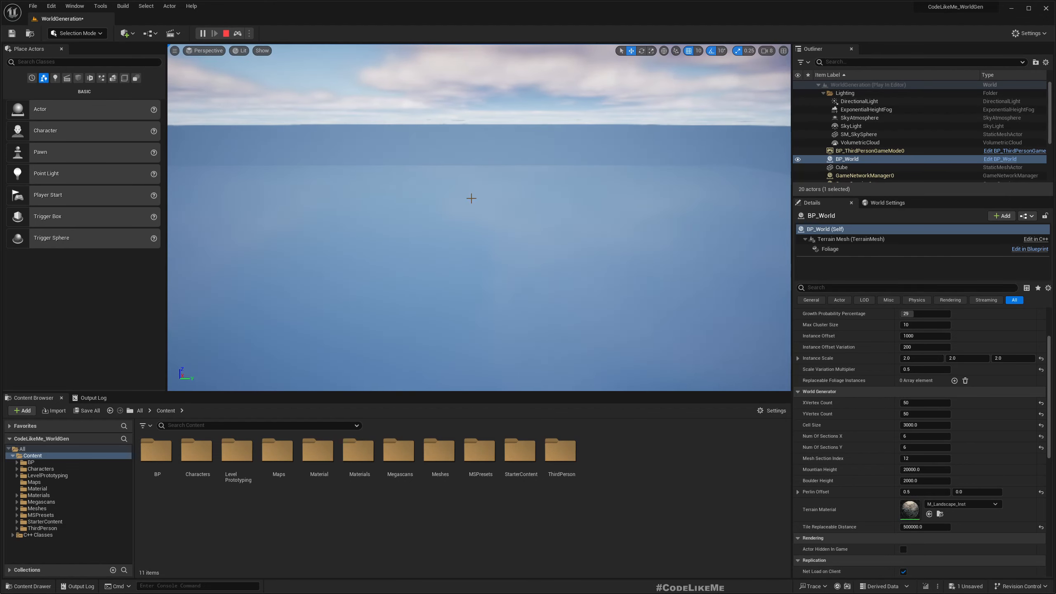
{"action": "left_click", "coordinate": [207, 50]}
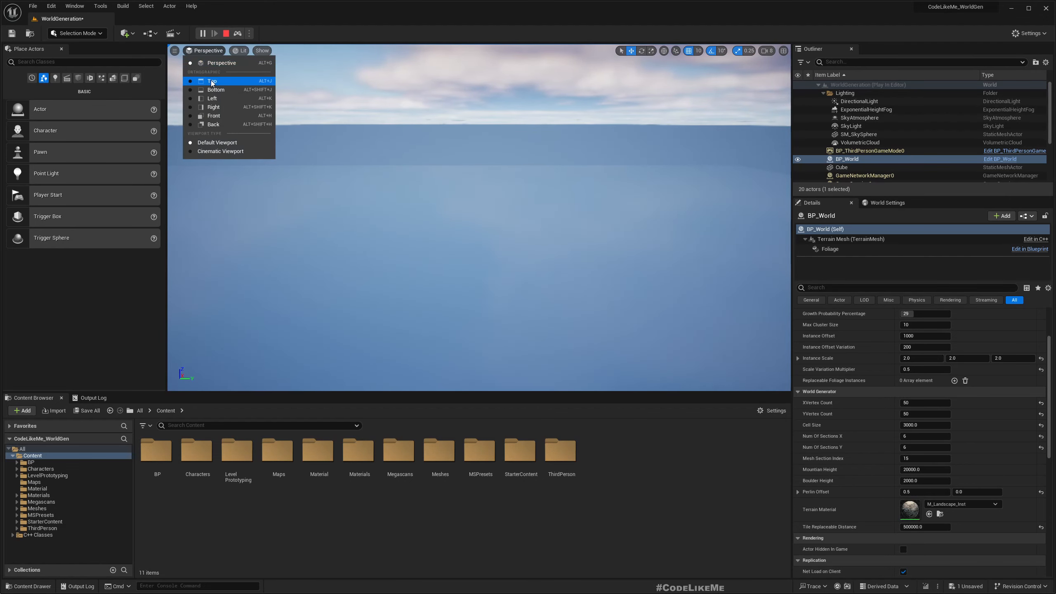
{"action": "left_click", "coordinate": [213, 82]}
{"action": "scroll", "coordinate": [426, 213], "scroll_direction": "up", "scroll_amount": 4}
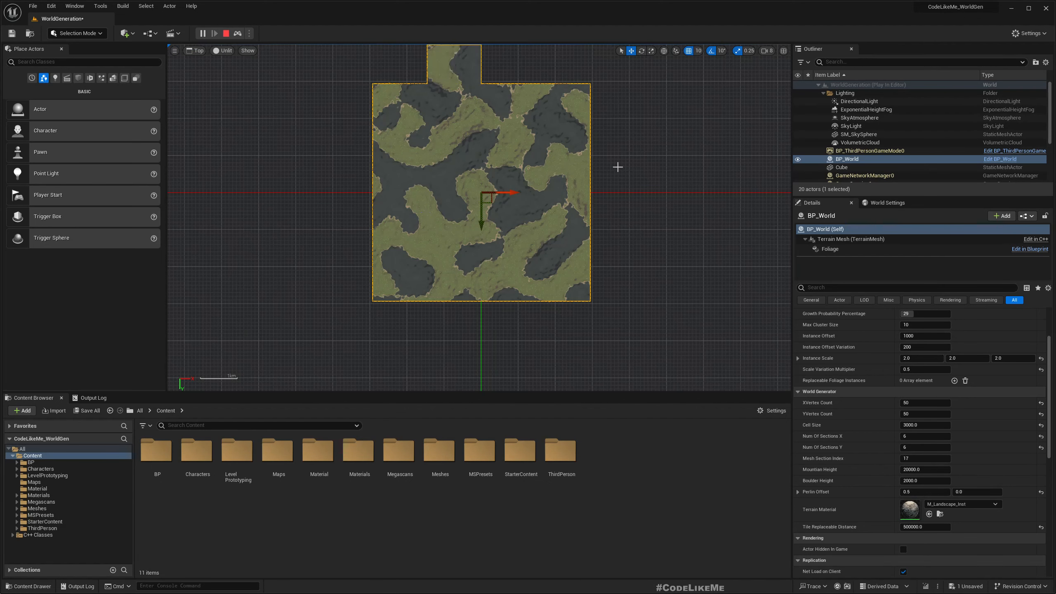
{"action": "scroll", "coordinate": [640, 176], "scroll_direction": "down", "scroll_amount": 1}
{"action": "scroll", "coordinate": [660, 167], "scroll_direction": "down", "scroll_amount": 1}
{"action": "right_click_drag", "start_coordinate": [660, 167], "coordinate": [561, 214]}
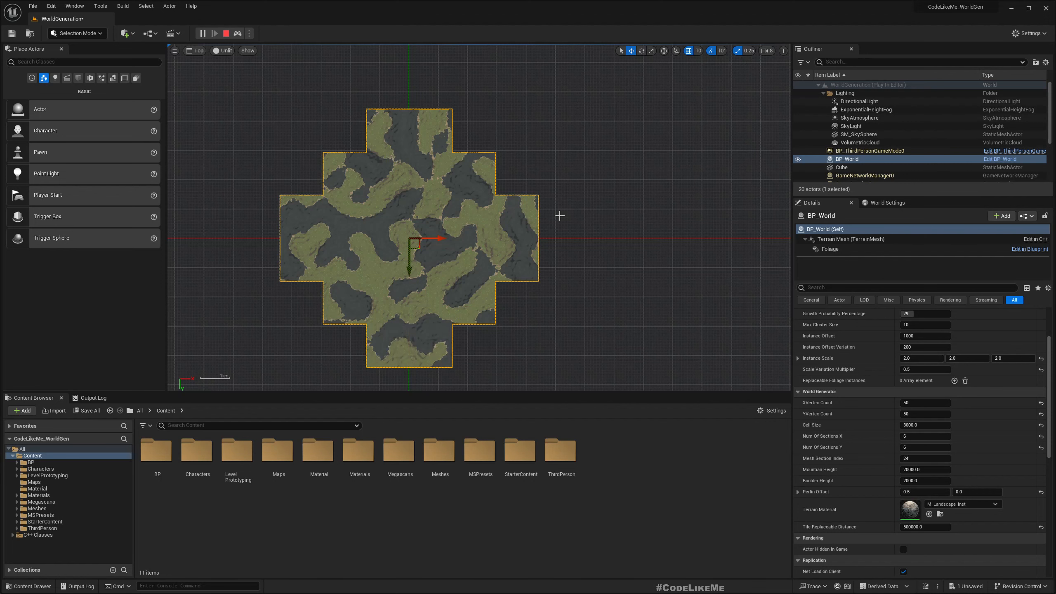
{"action": "left_click", "coordinate": [562, 147]}
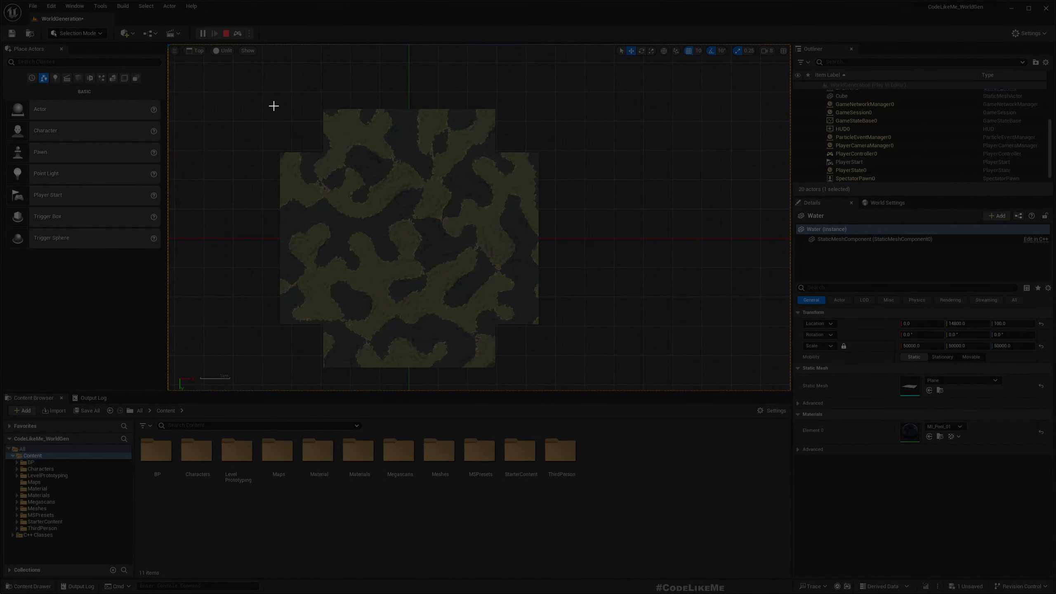
{"action": "left_click_drag", "start_coordinate": [271, 102], "coordinate": [545, 377]}
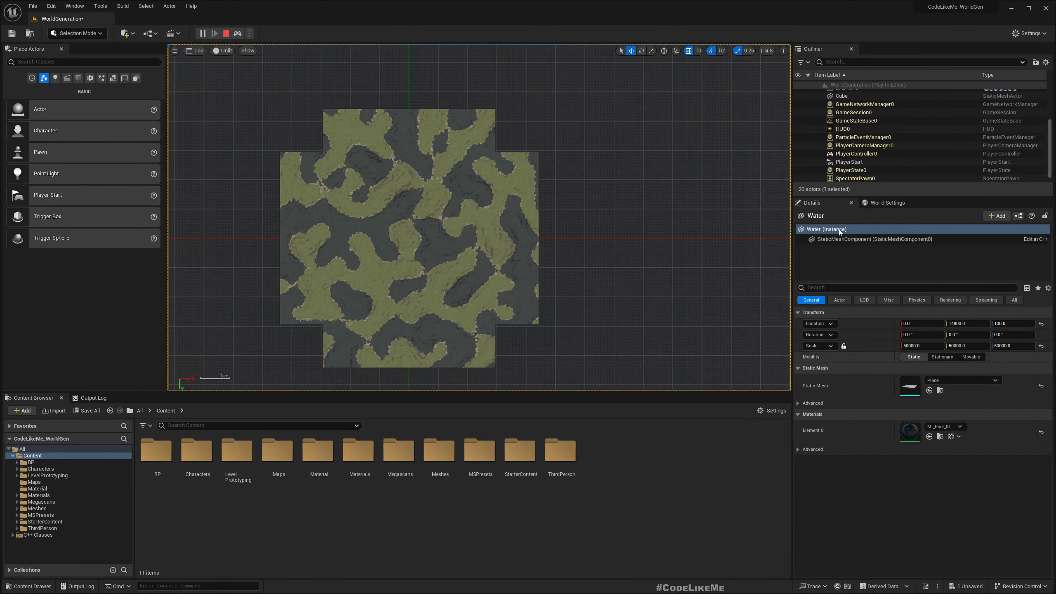
Step: Select BP_World in the running level and stop the simulation
{"action": "scroll", "coordinate": [885, 104], "scroll_direction": "up", "scroll_amount": 3}
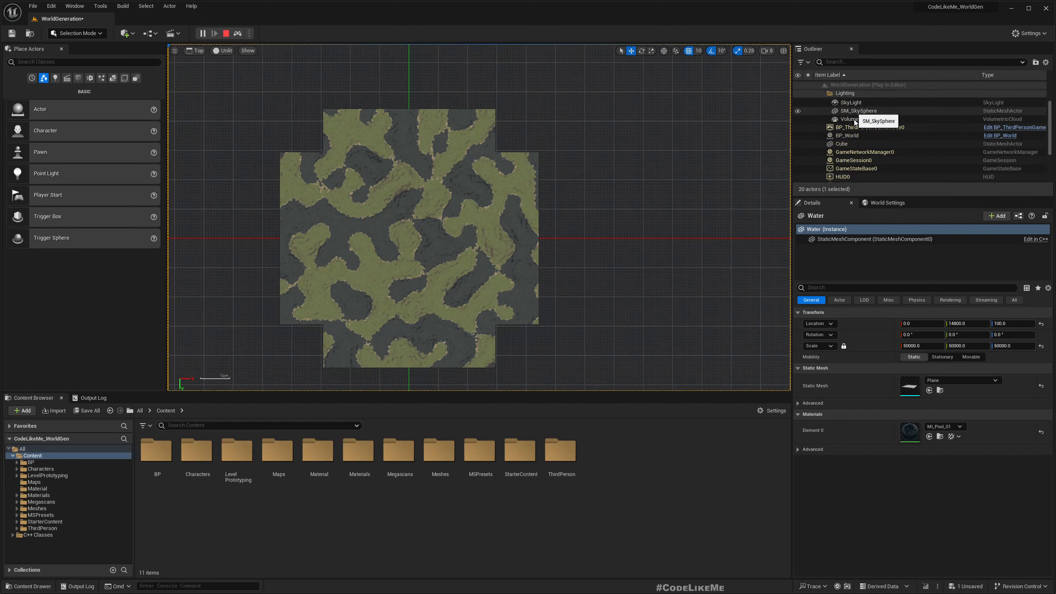
{"action": "left_click", "coordinate": [862, 134]}
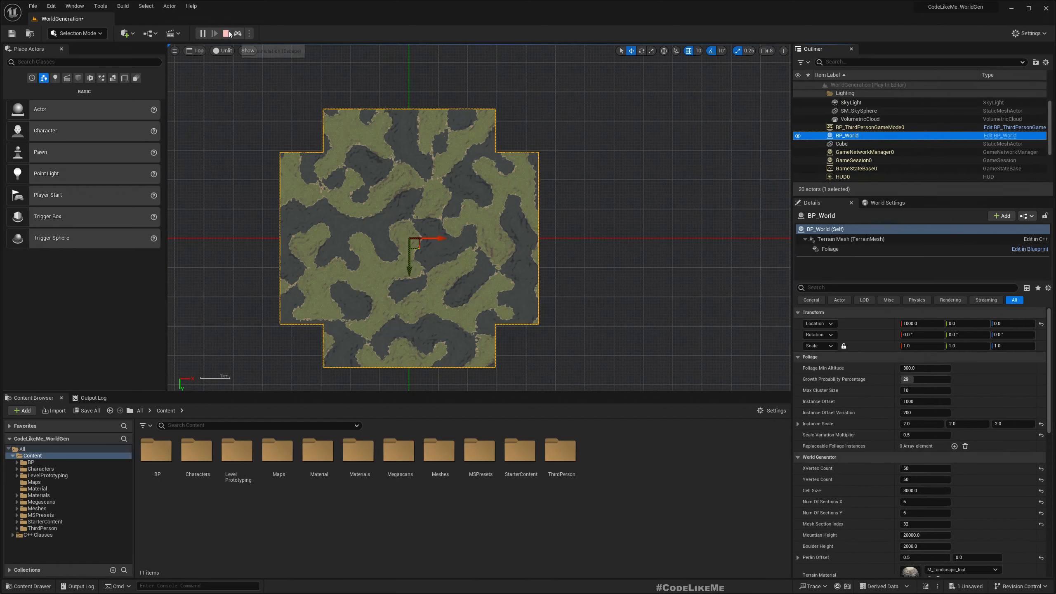
{"action": "left_click", "coordinate": [226, 33]}
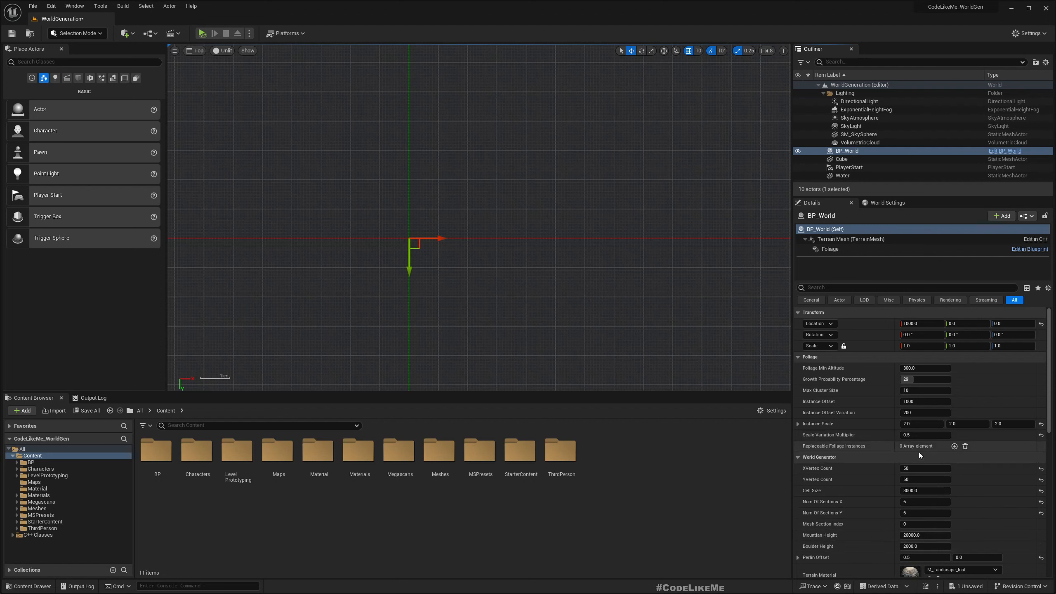
Step: Set BP_World's Perlin Offset to 0 in X and 0.5 in Y and start the simulation
{"action": "left_click", "coordinate": [923, 561]}
{"action": "type", "text": "0"}
{"action": "key", "text": "Return"}
{"action": "key", "text": "Tab"}
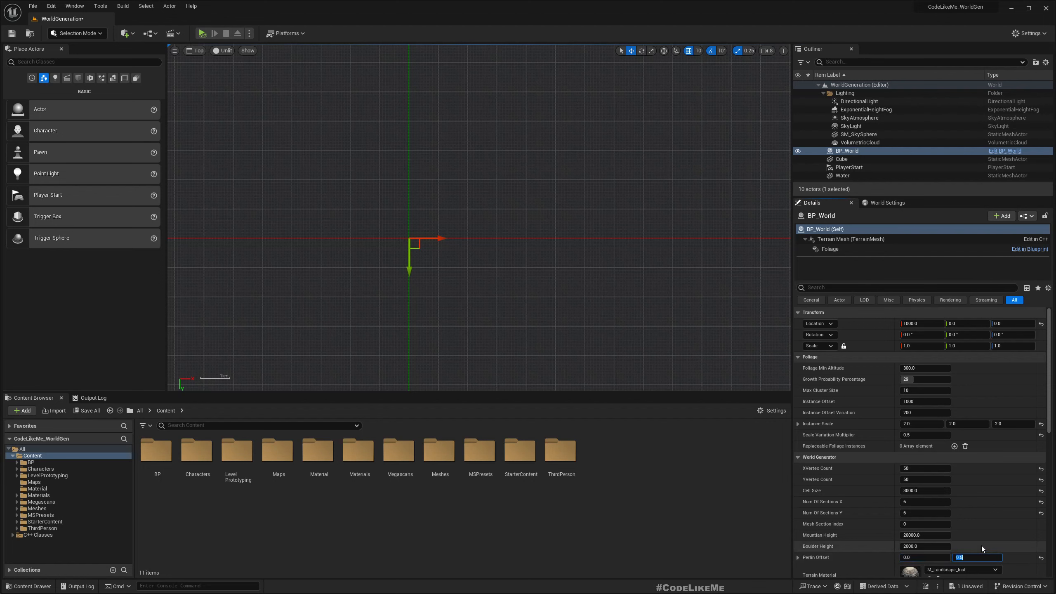
{"action": "left_click", "coordinate": [201, 33]}
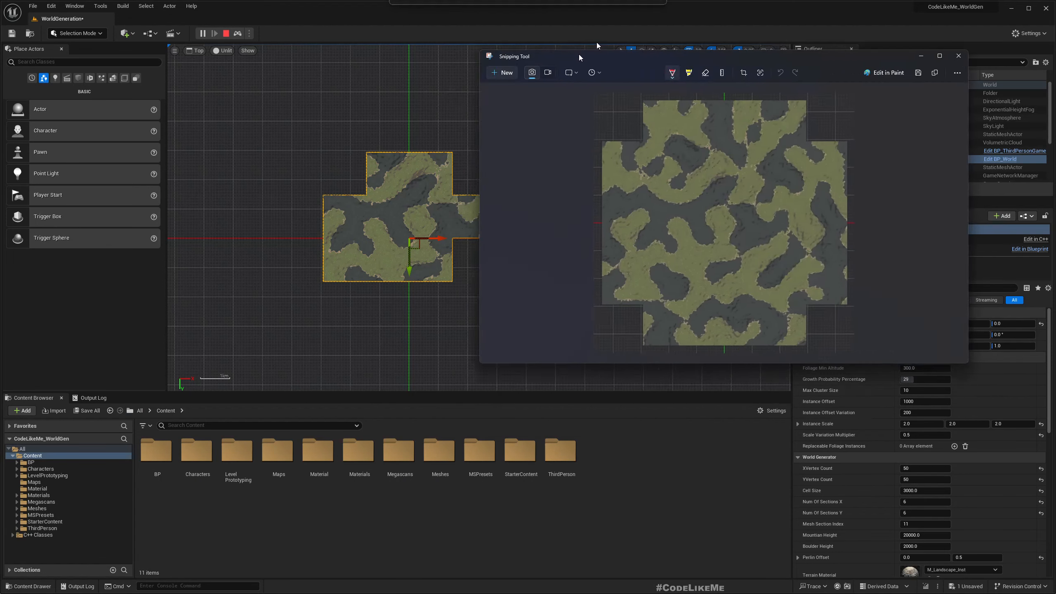
Step: Narrow the Snipping Tool window and place it beside the generated terrain to compare the captured layout with the new one
{"action": "left_click_drag", "start_coordinate": [596, 42], "coordinate": [653, 73]}
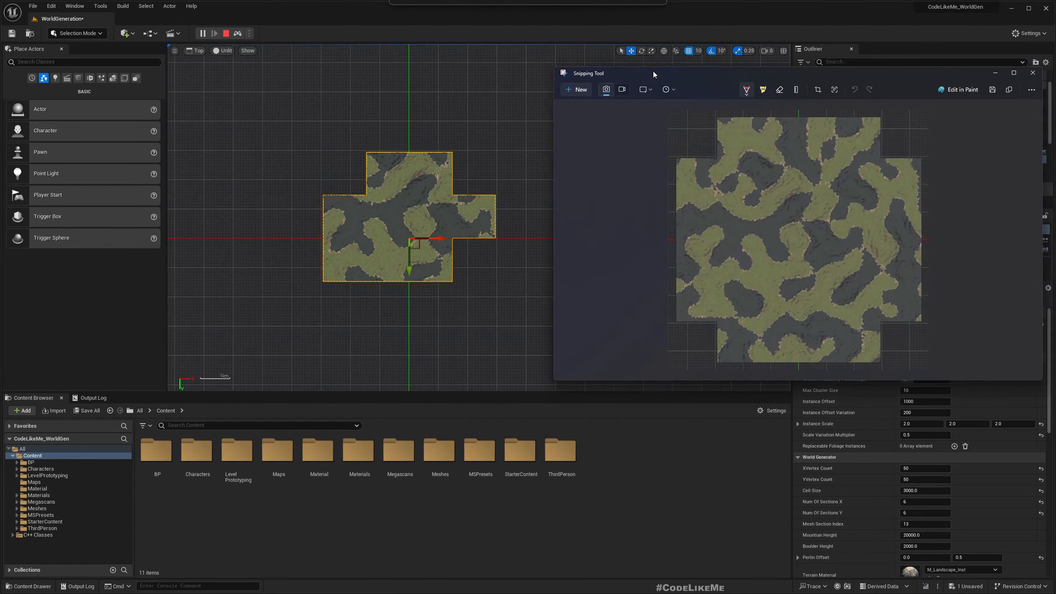
{"action": "left_click", "coordinate": [429, 9]}
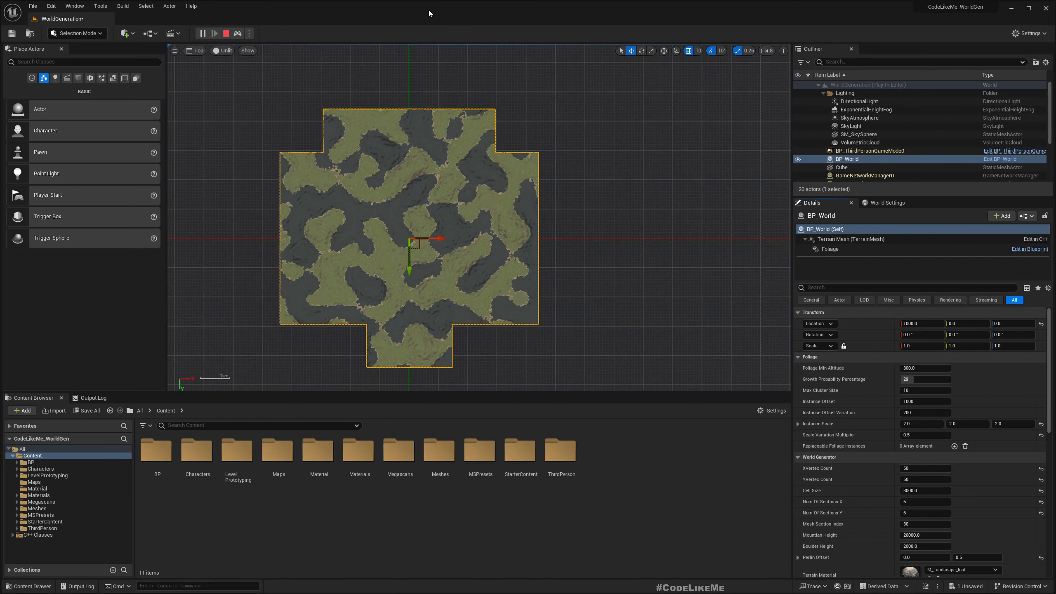
{"action": "key", "text": "alt+Tab"}
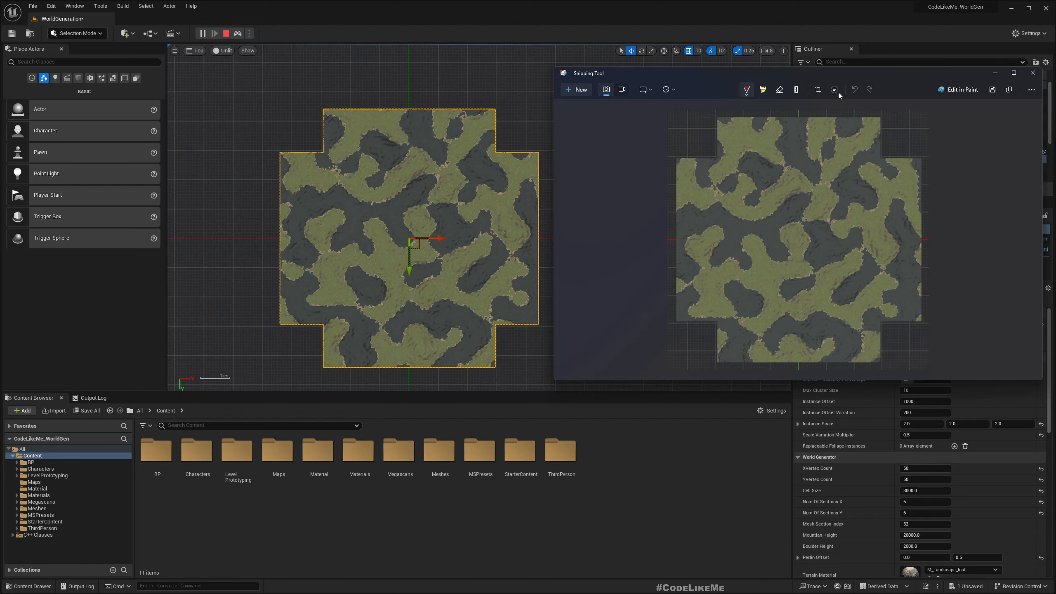
{"action": "left_click_drag", "start_coordinate": [848, 77], "coordinate": [834, 72]}
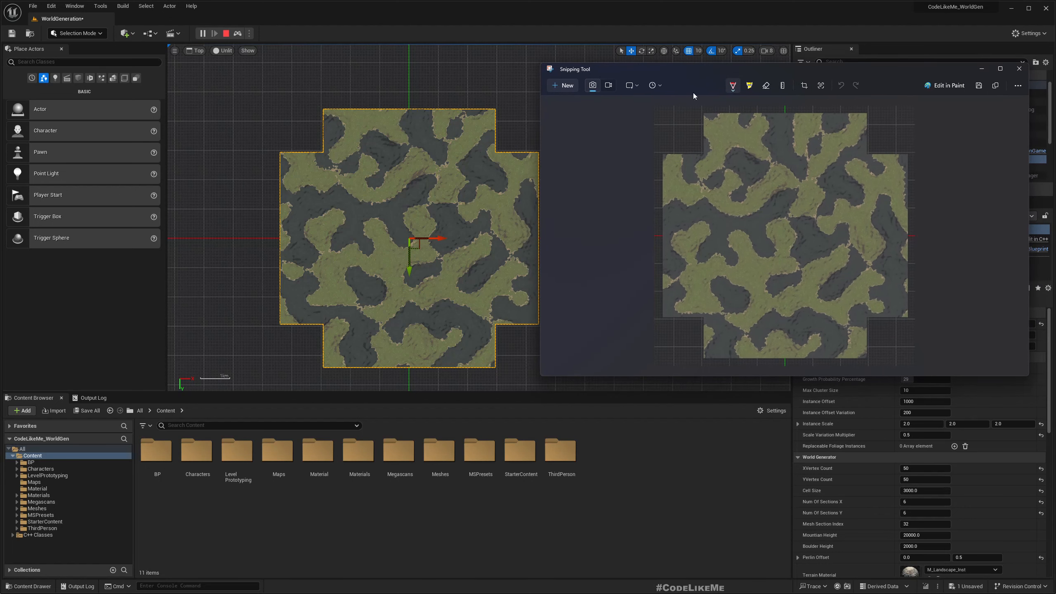
{"action": "left_click_drag", "start_coordinate": [543, 110], "coordinate": [688, 108]}
{"action": "left_click_drag", "start_coordinate": [879, 70], "coordinate": [737, 73]}
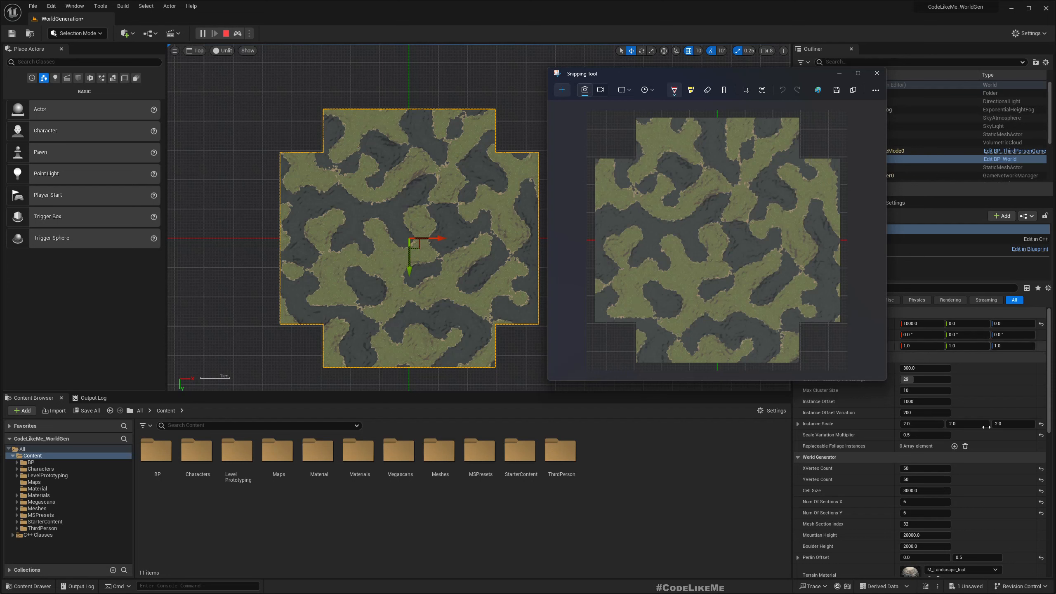
Step: Stop the simulation, set BP_World's Perlin Offset Y to 50 and simulate again
{"action": "left_click", "coordinate": [978, 557]}
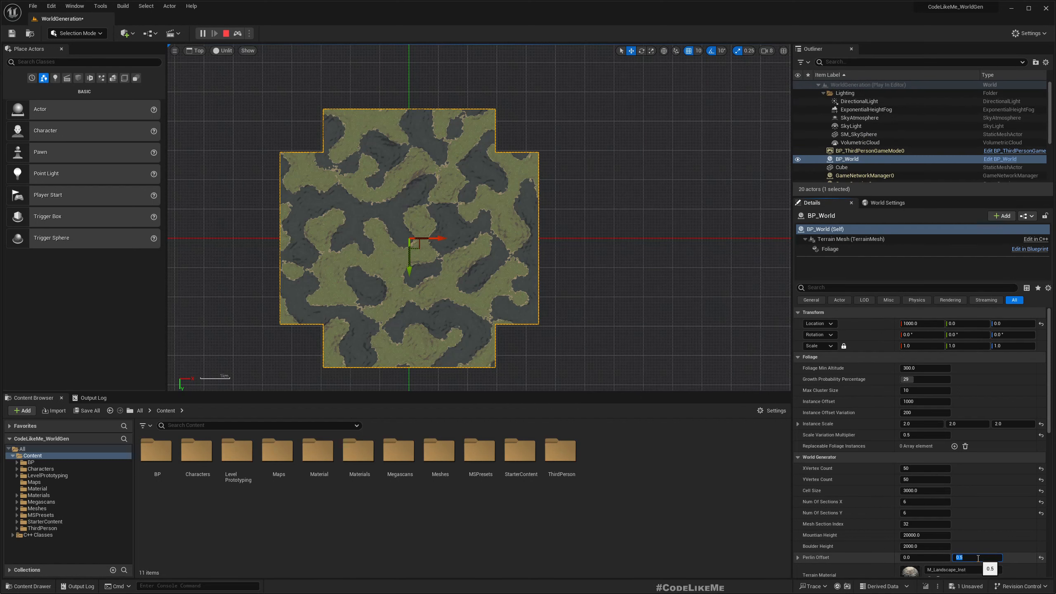
{"action": "left_click", "coordinate": [229, 34]}
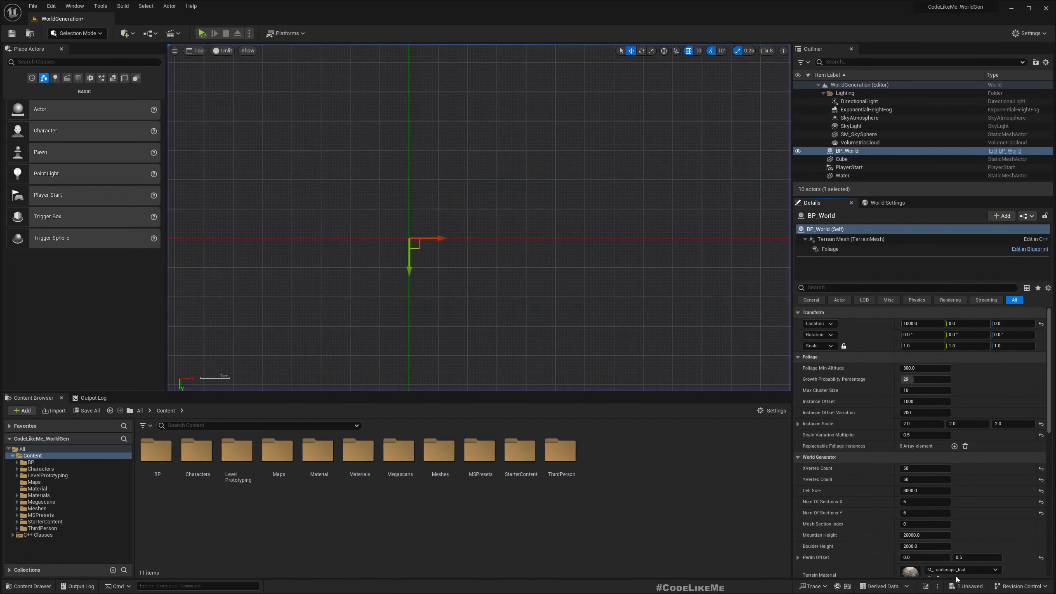
{"action": "left_click", "coordinate": [974, 557]}
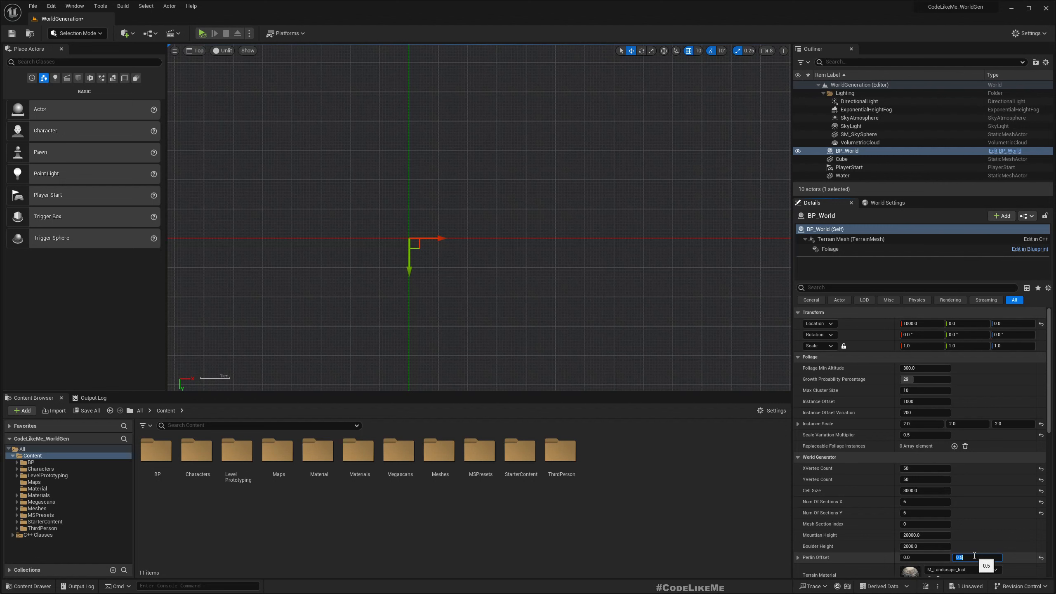
{"action": "type", "text": "50"}
{"action": "key", "text": "Return"}
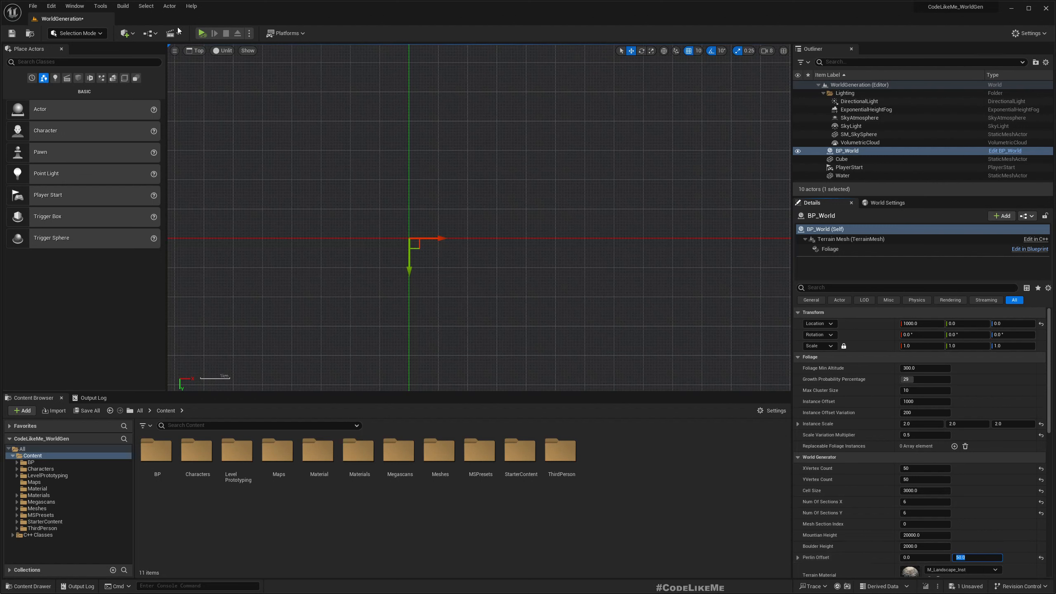
{"action": "left_click", "coordinate": [208, 34]}
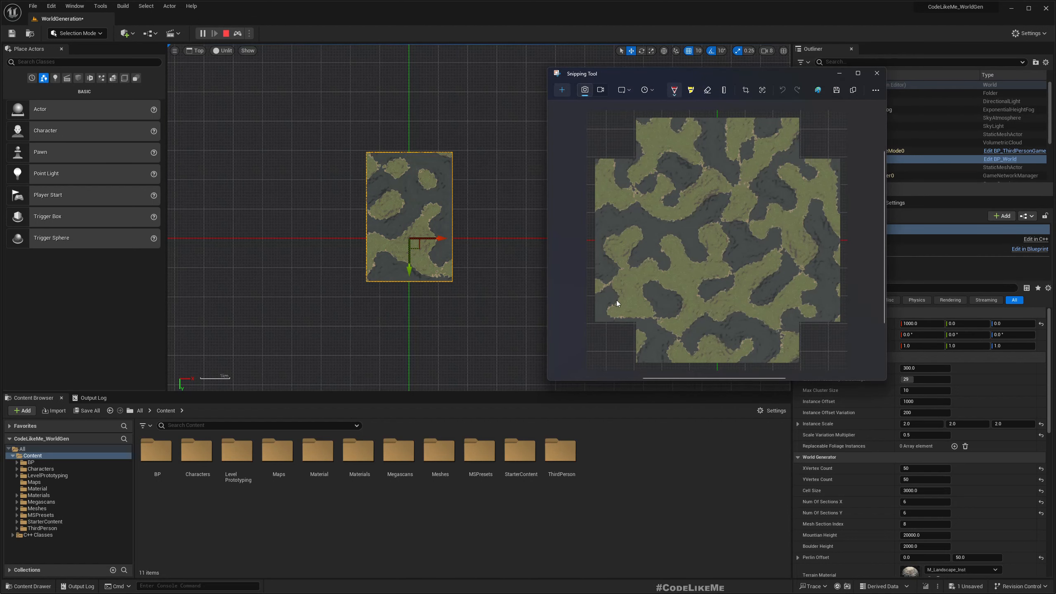
Step: Compare the newly generated terrain with the captured snip and close the Snipping Tool
{"action": "left_click", "coordinate": [559, 14]}
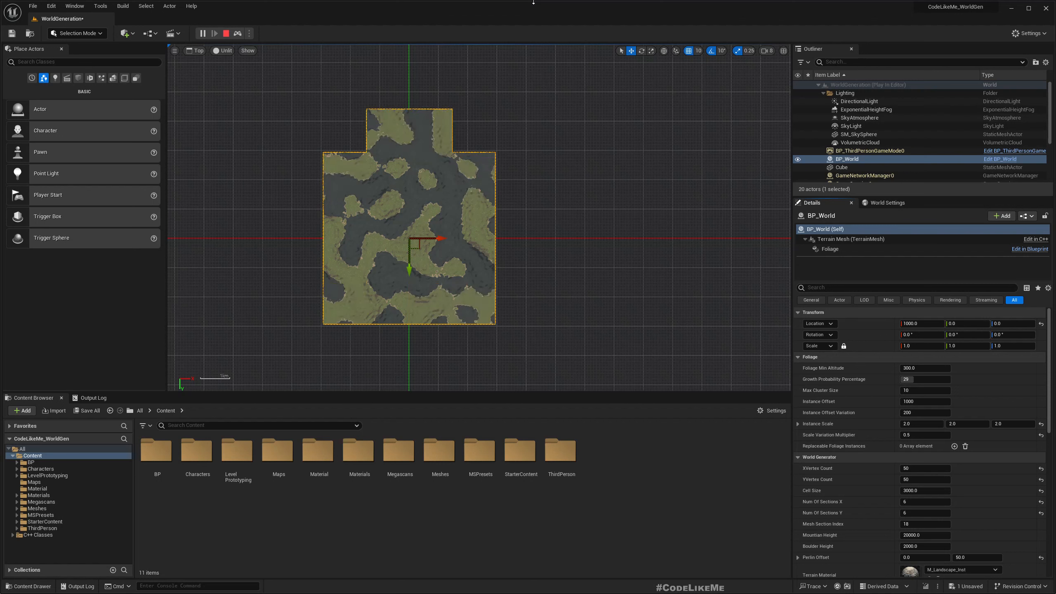
{"action": "left_click", "coordinate": [527, 99]}
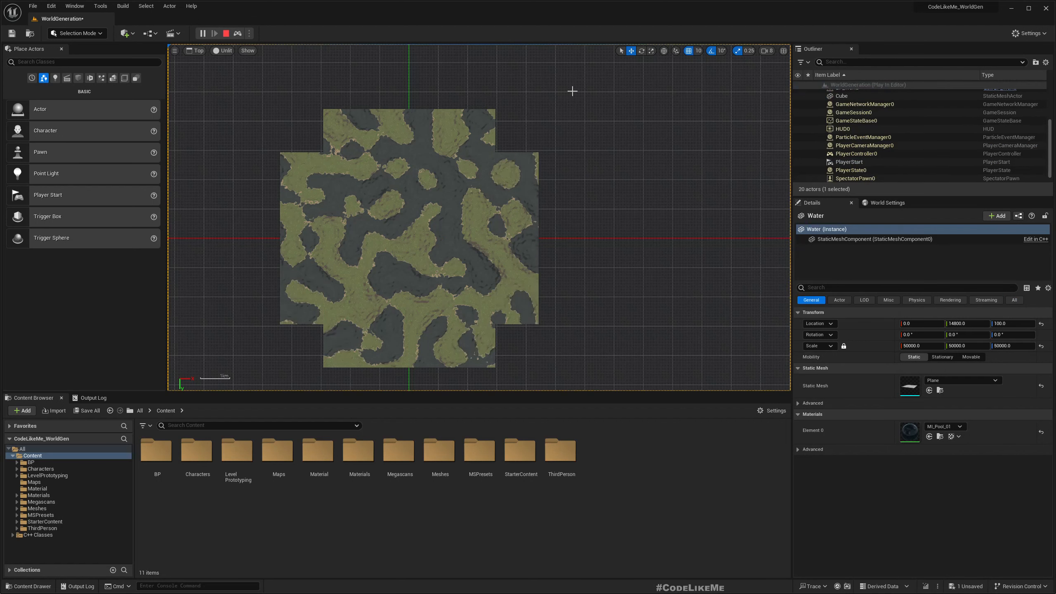
{"action": "key", "text": "alt+Tab"}
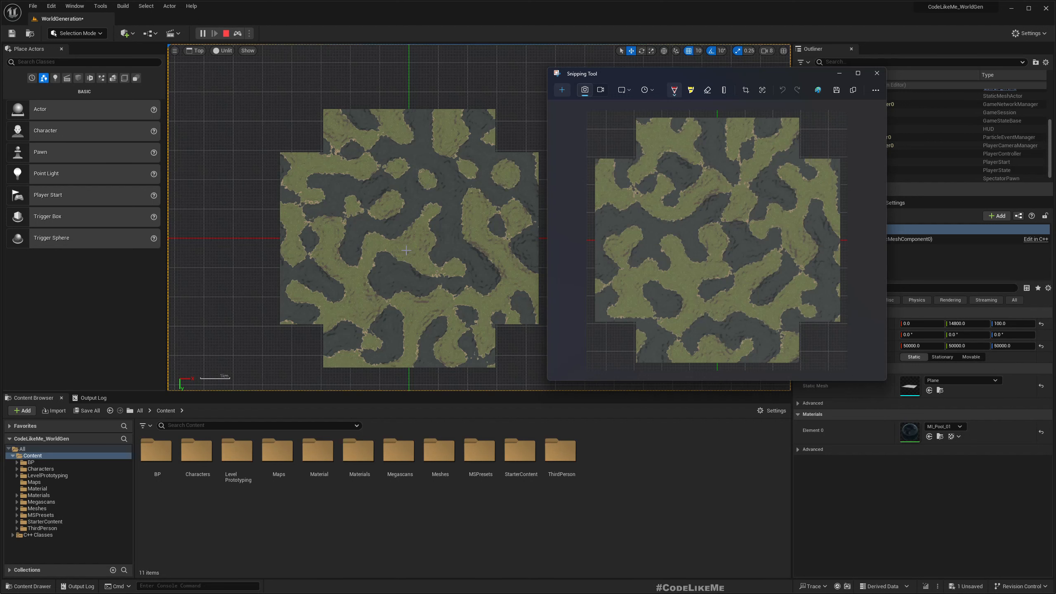
{"action": "left_click", "coordinate": [877, 74]}
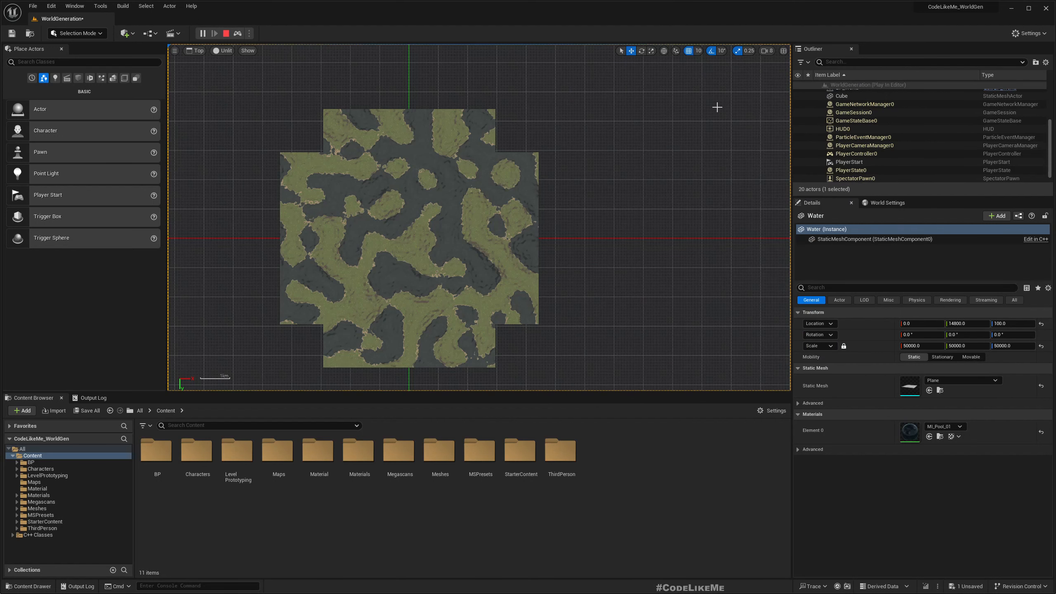
Step: Switch to Visual Studio and open WorldGenerator.h at the PerlinOffset property declaration
{"action": "key", "text": "alt+Tab"}
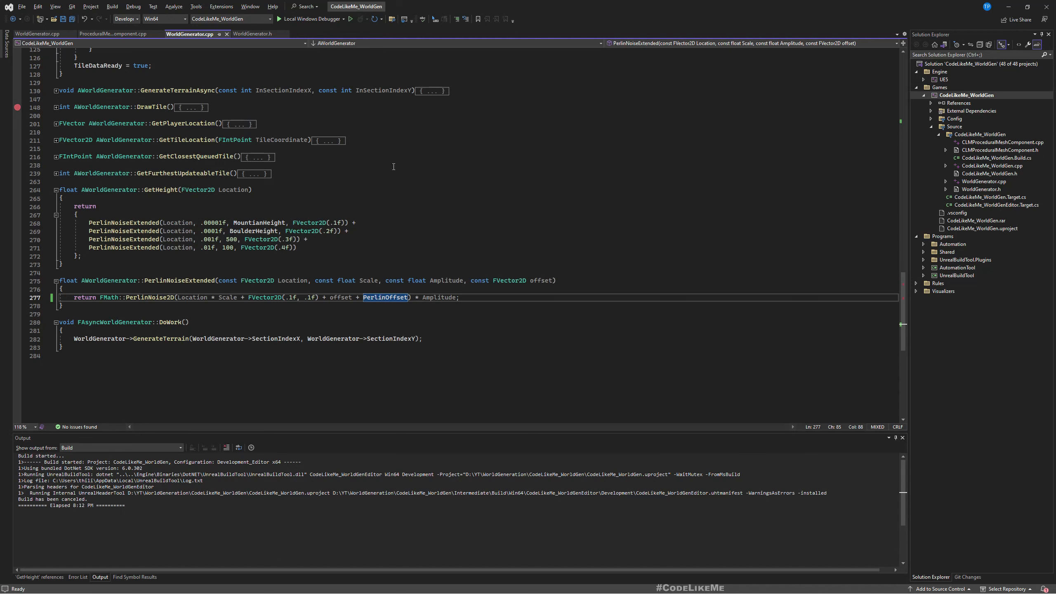
{"action": "left_click", "coordinate": [251, 34]}
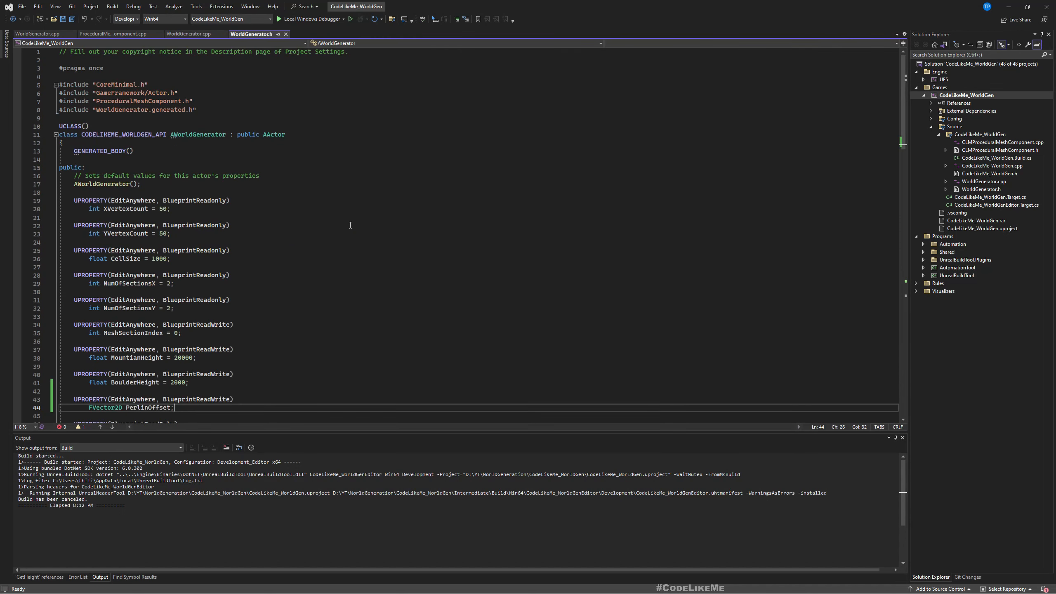
{"action": "scroll", "coordinate": [350, 225], "scroll_direction": "down", "scroll_amount": 11}
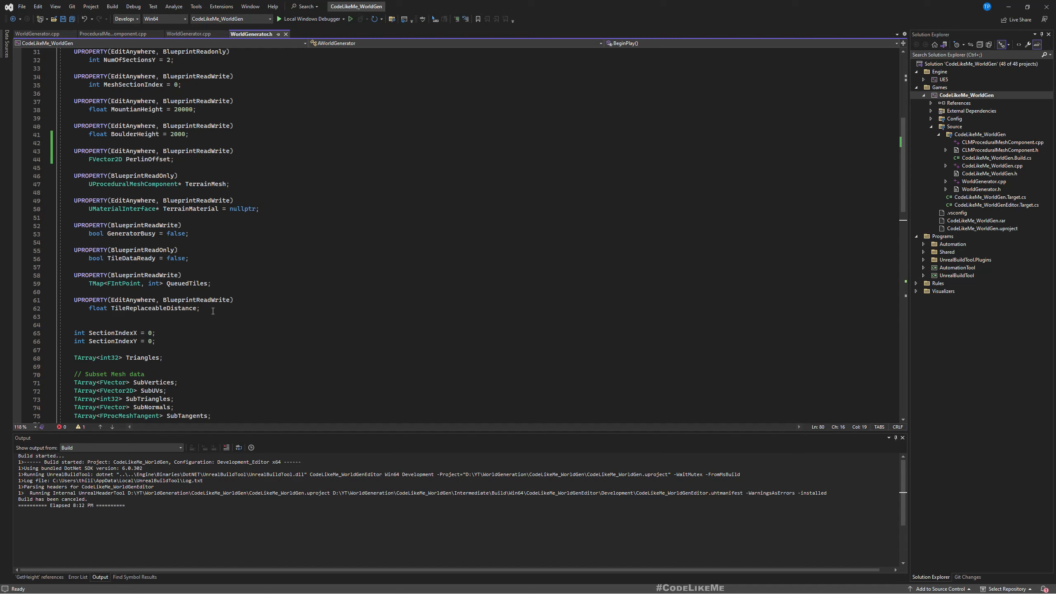
{"action": "scroll", "coordinate": [212, 311], "scroll_direction": "up", "scroll_amount": 3}
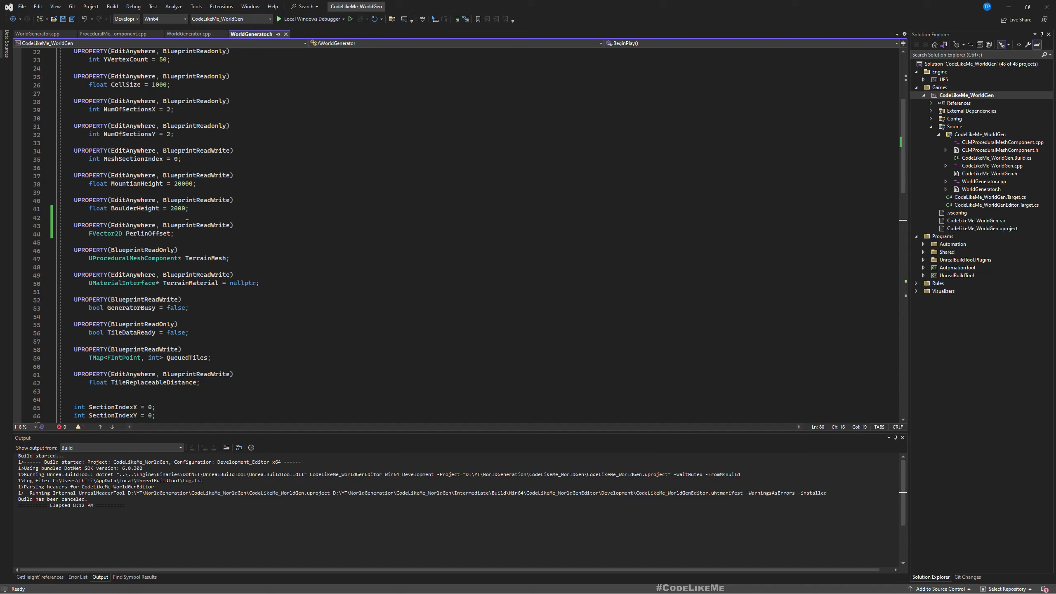
Step: Try removing EditAnywhere from PerlinOffset's UPROPERTY and separating the FVector2D declaration below it with a blank line
{"action": "double_click", "coordinate": [136, 225]}
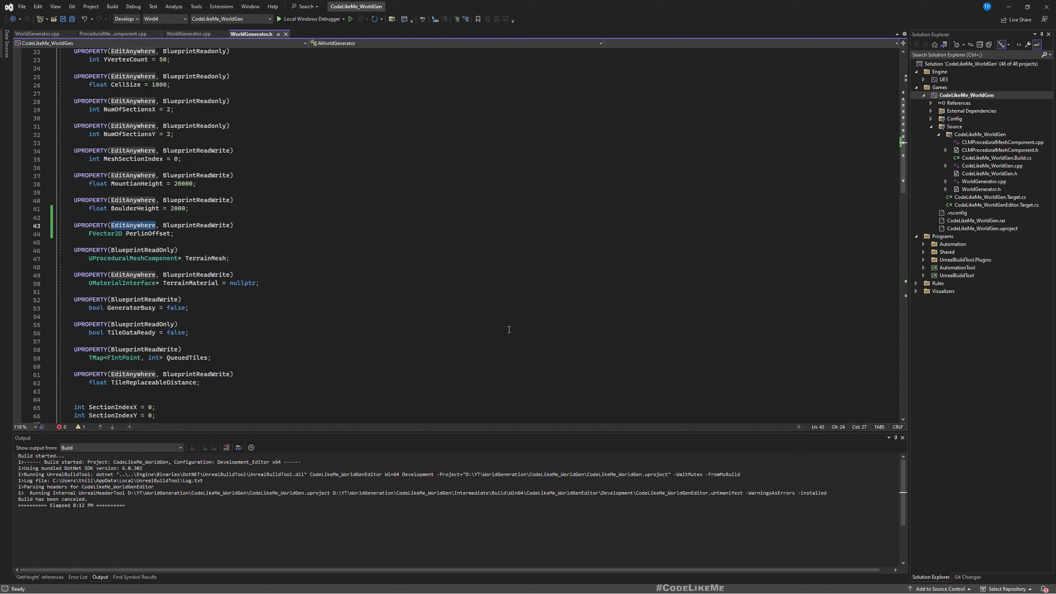
{"action": "key", "text": "Delete"}
{"action": "key", "text": "Delete"}
{"action": "key", "text": "Delete"}
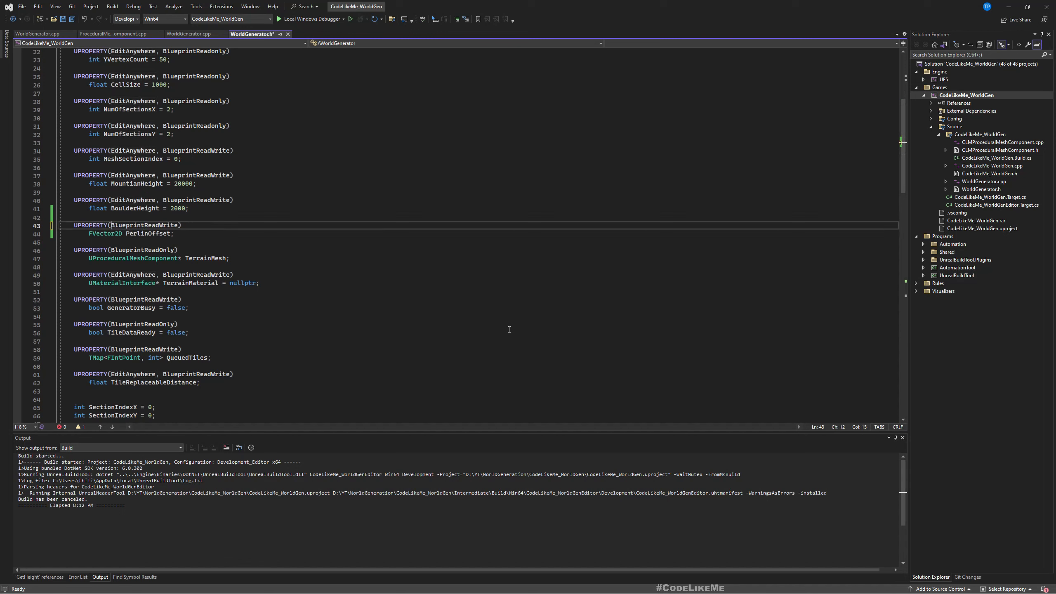
{"action": "left_click", "coordinate": [72, 19]}
{"action": "left_click", "coordinate": [199, 227]}
{"action": "key", "text": "Return"}
{"action": "key", "text": "Down"}
{"action": "key", "text": "Delete"}
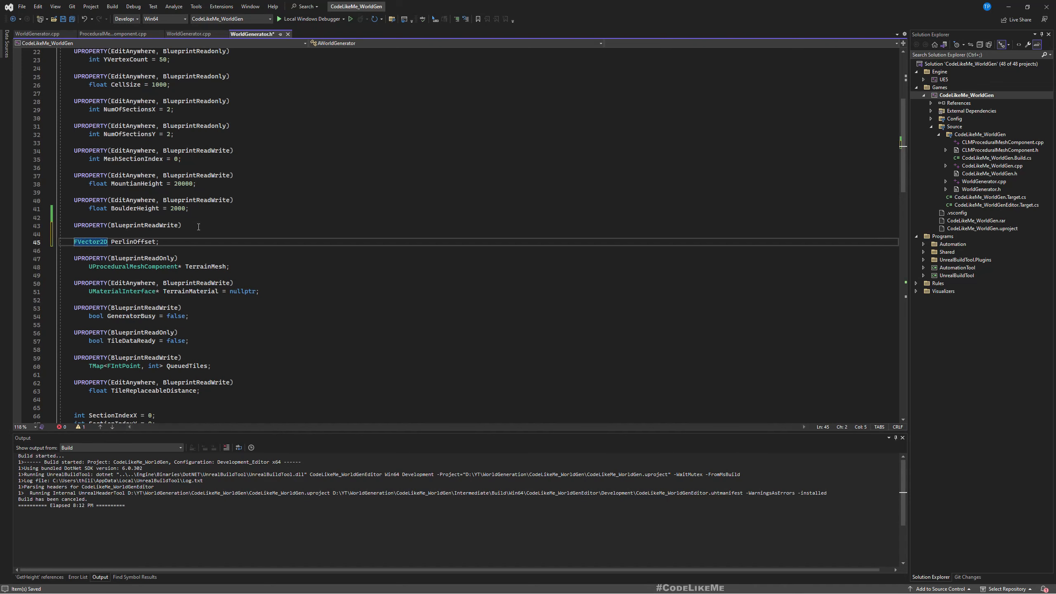
Step: Undo the edits to the PerlinOffset declaration back to its original EditAnywhere, BlueprintReadWrite form
{"action": "key", "text": "Up"}
{"action": "key", "text": "ctrl+z"}
{"action": "key", "text": "ctrl+z"}
{"action": "key", "text": "ctrl+z"}
{"action": "key", "text": "ctrl+z"}
{"action": "key", "text": "ctrl+z"}
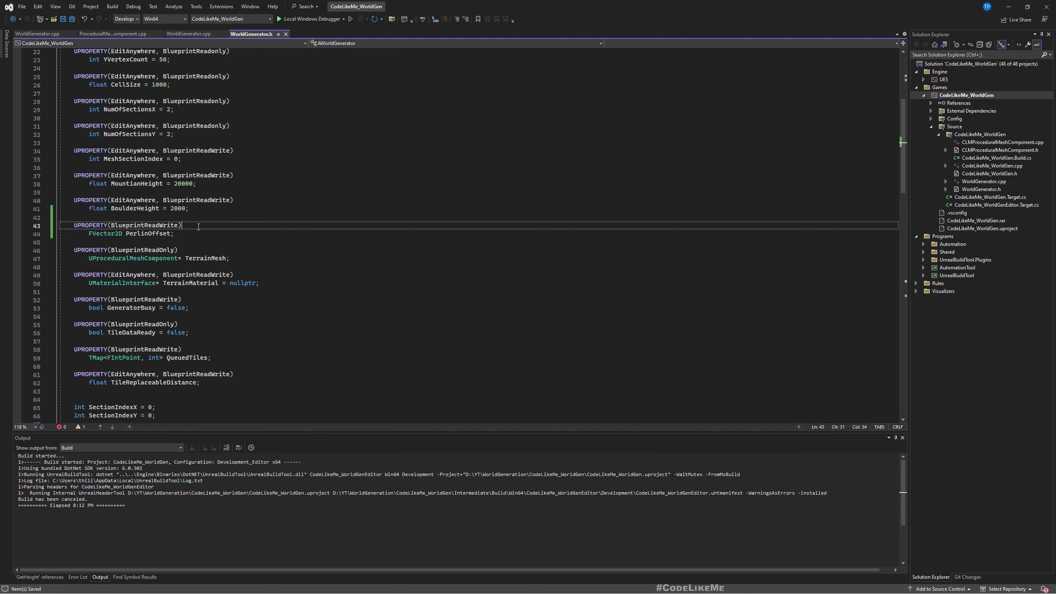
{"action": "key", "text": "ctrl+z"}
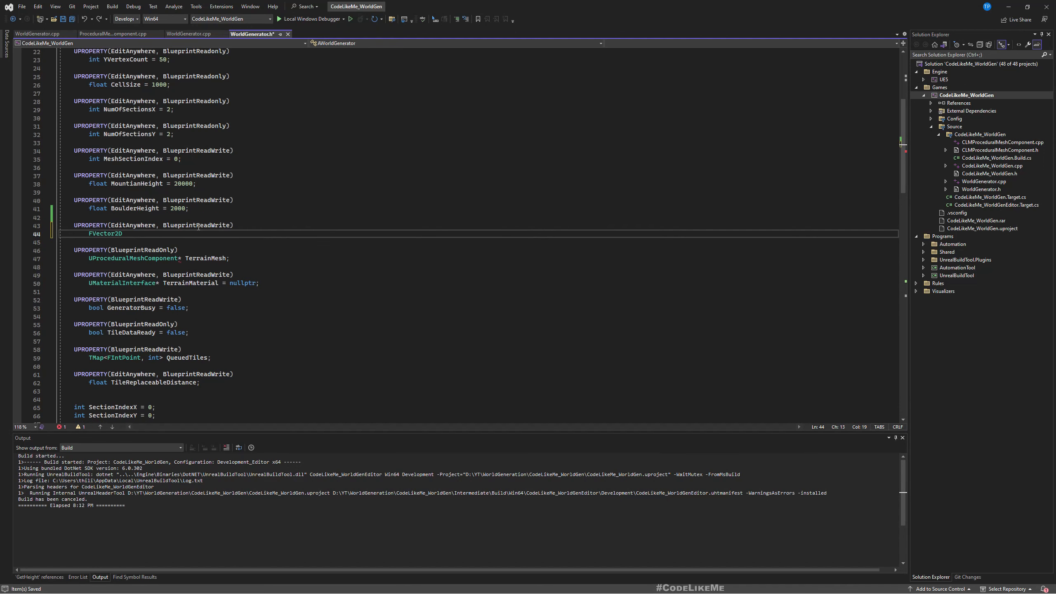
{"action": "key", "text": "ctrl+y"}
Step: Separate FVector2D PerlinOffset from its UPROPERTY line with blank lines and unindent the PerlinOffset declaration
{"action": "left_click", "coordinate": [243, 226]}
{"action": "key", "text": "Return"}
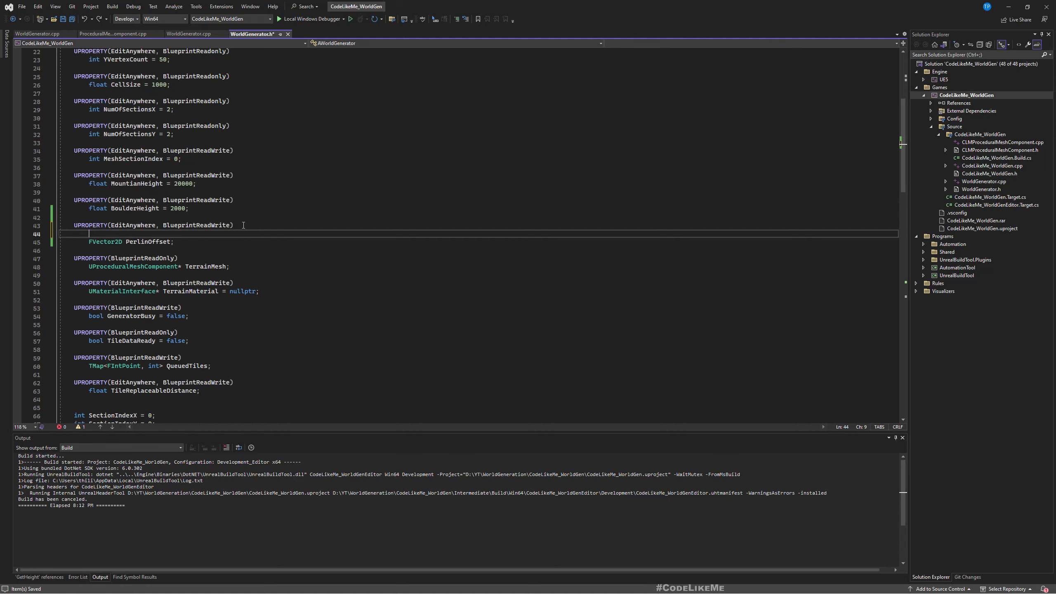
{"action": "key", "text": "Down"}
{"action": "key", "text": "BackSpace"}
{"action": "key", "text": "Up"}
{"action": "key", "text": "Return"}
{"action": "key", "text": "Up"}
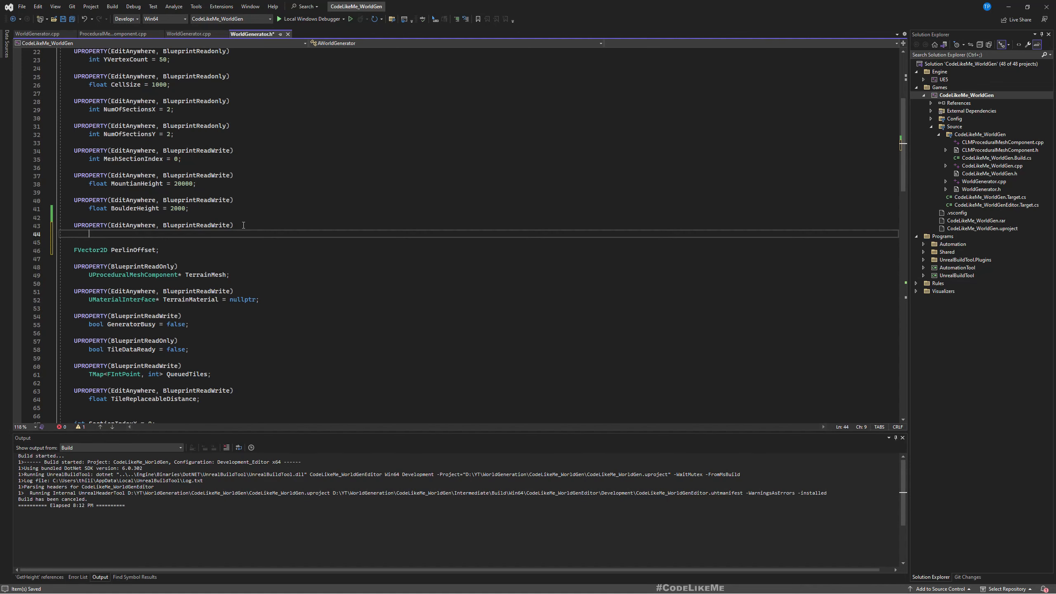
Step: Declare bool RandomizeTerrainLayout; under the freed UPROPERTY(EditAnywhere, BlueprintReadWrite) line
{"action": "type", "text": "bool"}
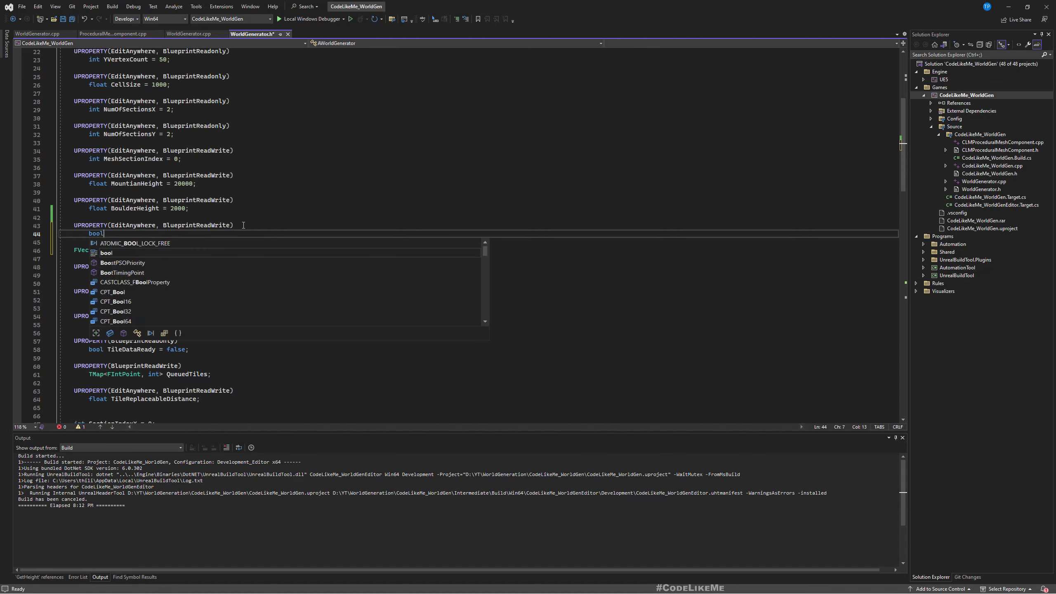
{"action": "type", "text": " Randomize"}
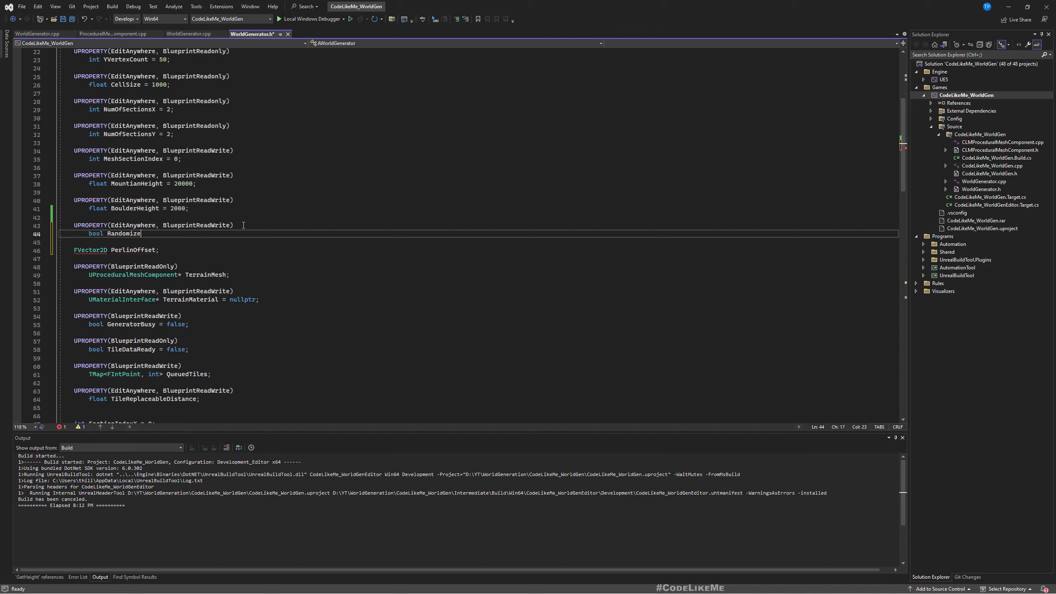
{"action": "type", "text": "Layout"}
{"action": "key", "text": "BackSpace"}
{"action": "key", "text": "BackSpace"}
{"action": "key", "text": "BackSpace"}
{"action": "key", "text": "BackSpace"}
{"action": "key", "text": "BackSpace"}
{"action": "key", "text": "BackSpace"}
{"action": "type", "text": "TerrainLayout;"}
Step: Go from the BeginPlay declaration in the header to its definition in WorldGenerator.cpp
{"action": "scroll", "coordinate": [243, 225], "scroll_direction": "down", "scroll_amount": 12}
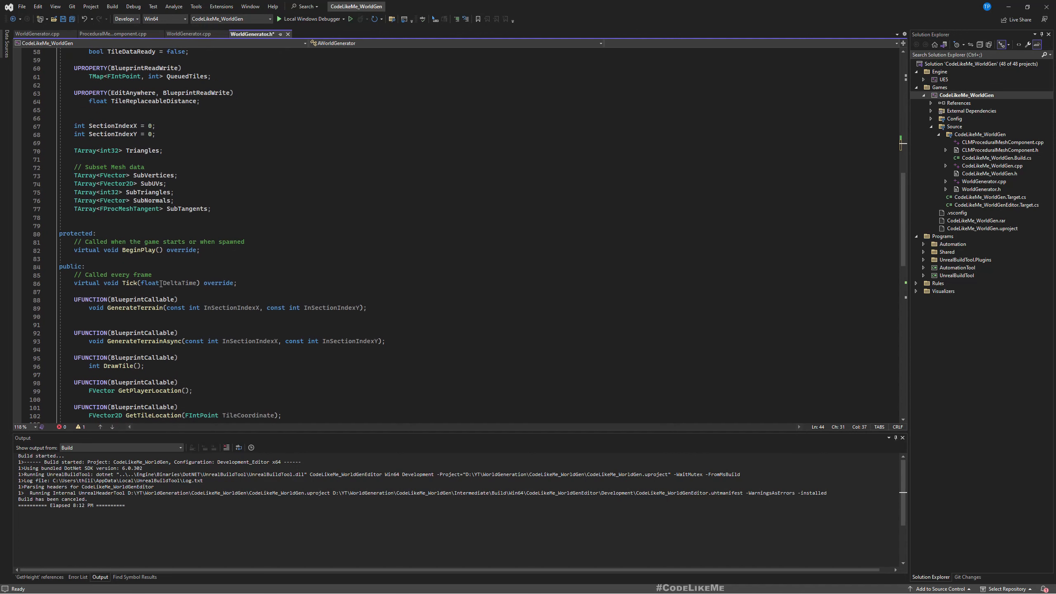
{"action": "left_click", "coordinate": [137, 250]}
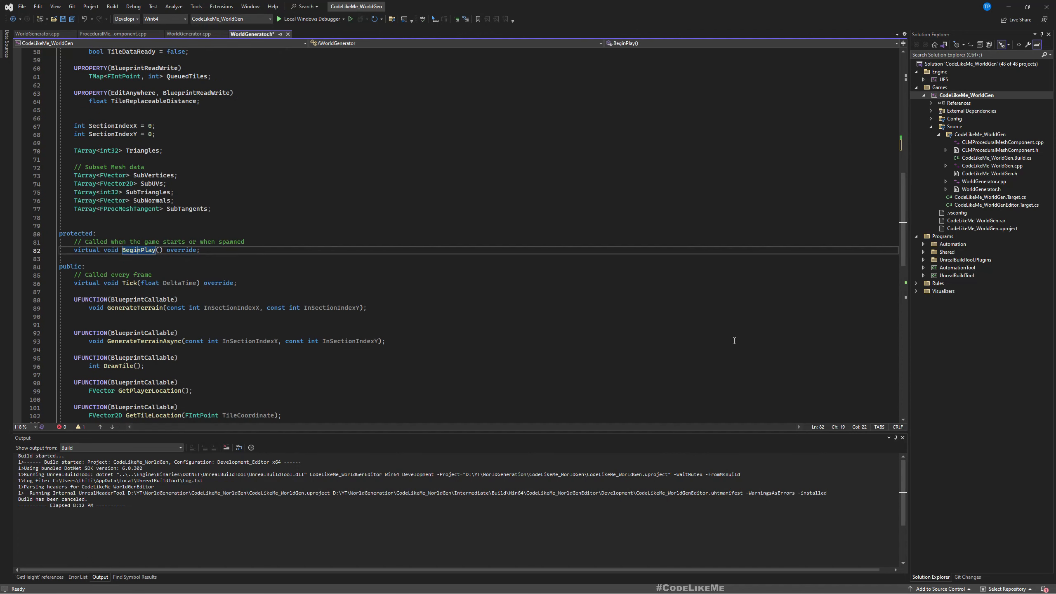
{"action": "key", "text": "F12"}
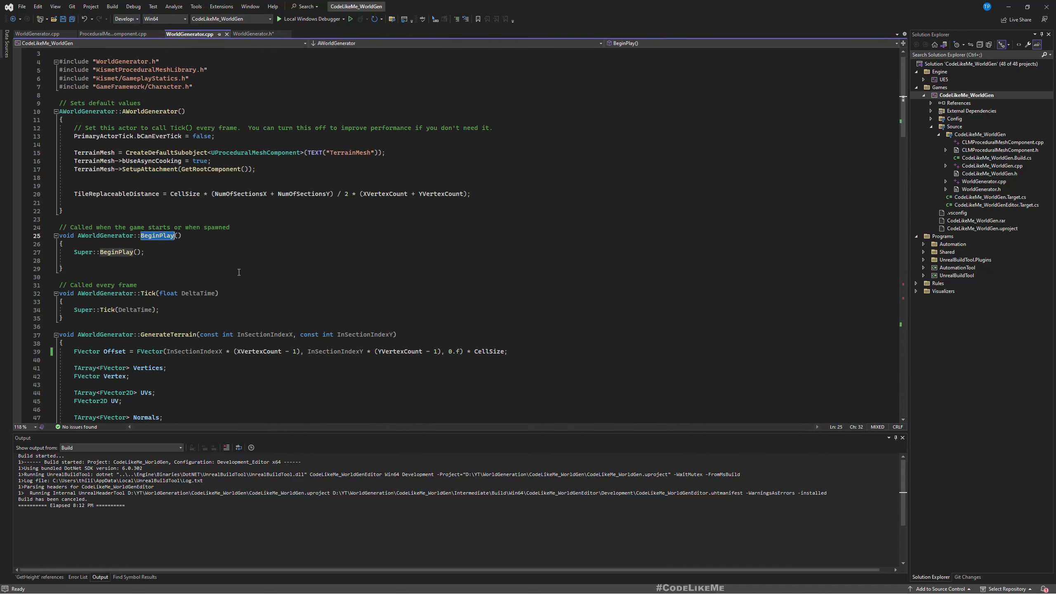
Step: Add an if (RandomizeTerrainLayout) block after Super::BeginPlay() in the BeginPlay function
{"action": "left_click", "coordinate": [178, 252]}
{"action": "key", "text": "Return"}
{"action": "key", "text": "Return"}
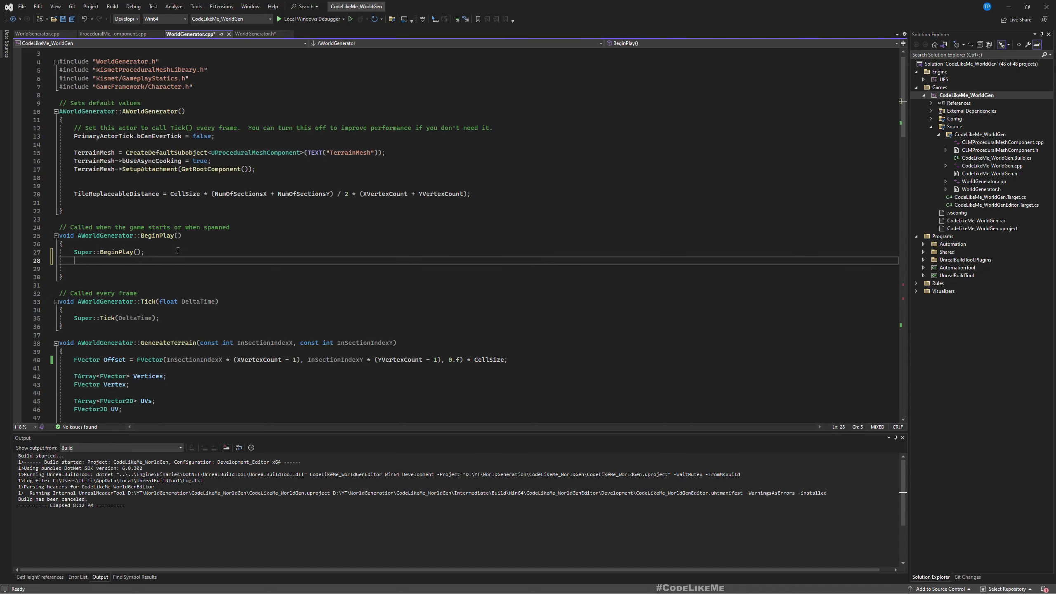
{"action": "type", "text": "if"}
{"action": "key", "text": "Tab"}
{"action": "key", "text": "Tab"}
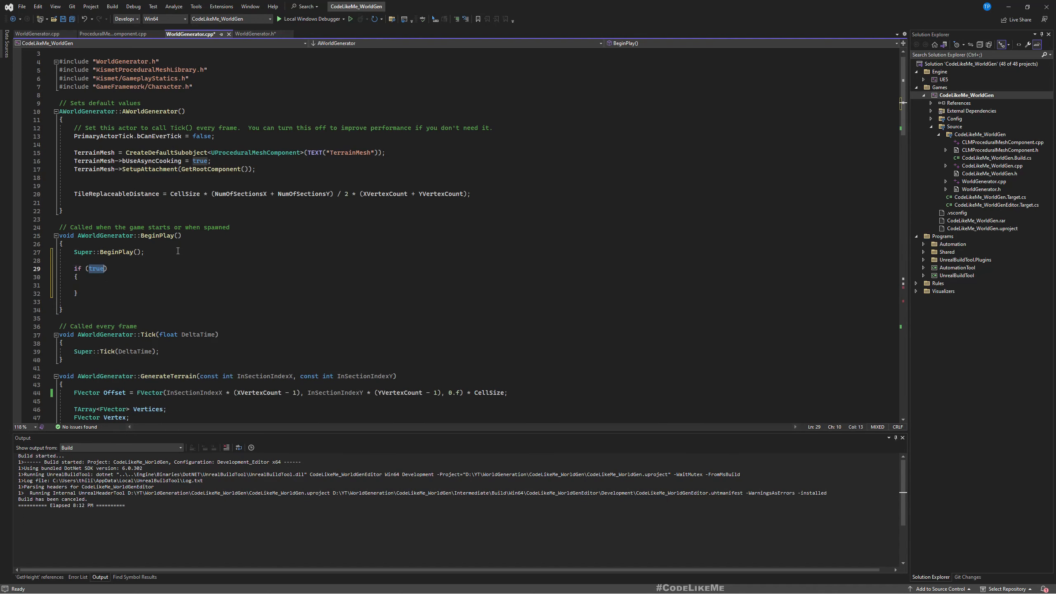
{"action": "type", "text": "Random"}
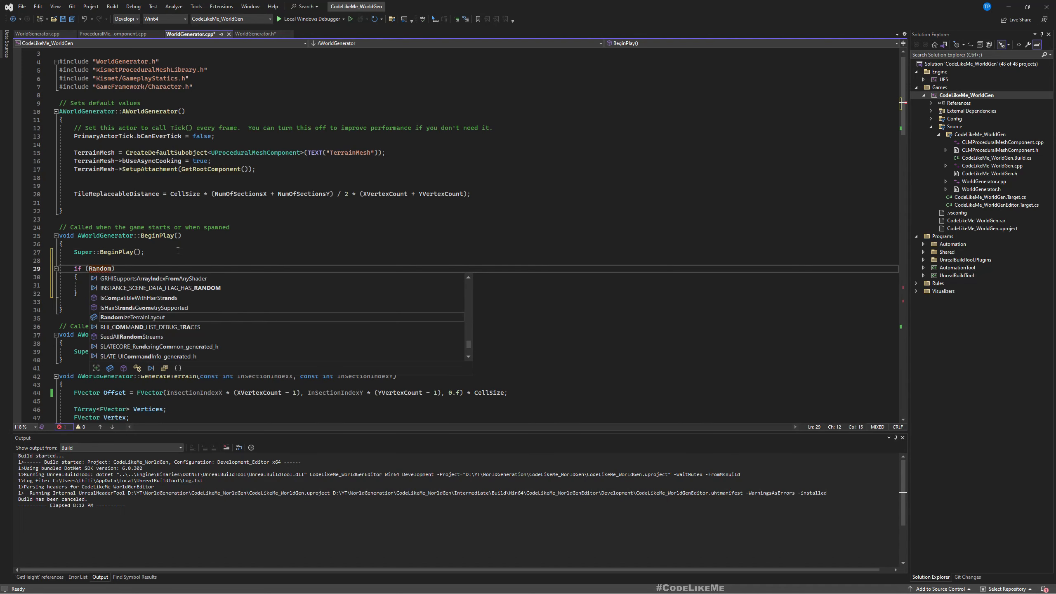
{"action": "key", "text": "Tab"}
{"action": "key", "text": "Down"}
{"action": "key", "text": "Down"}
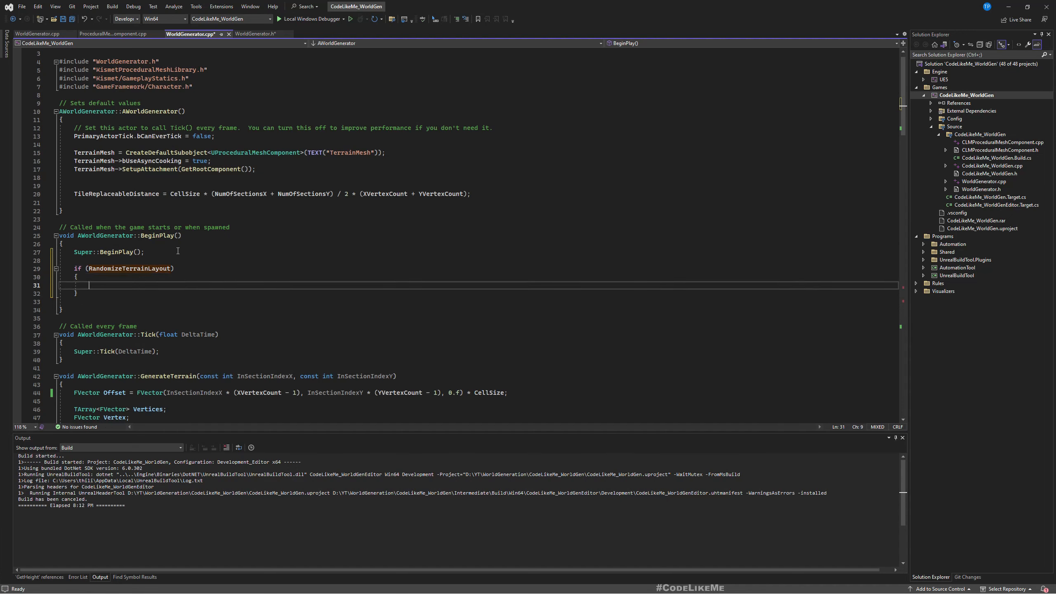
Step: Inside the if block, begin an assignment of an FVector2D constructor to PerlinOffset
{"action": "type", "text": "Perlineof"}
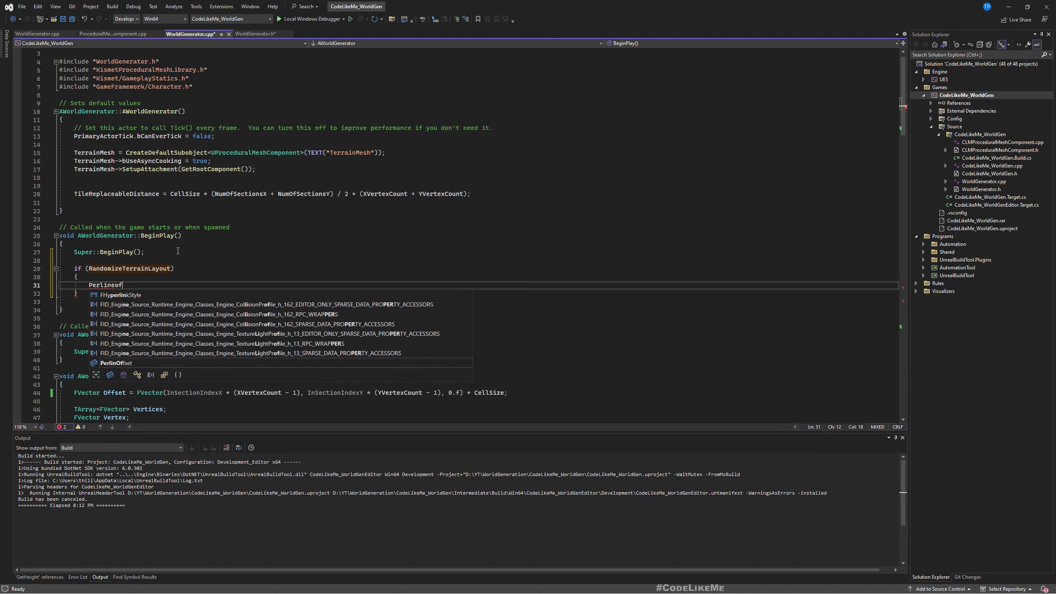
{"action": "key", "text": "Up"}
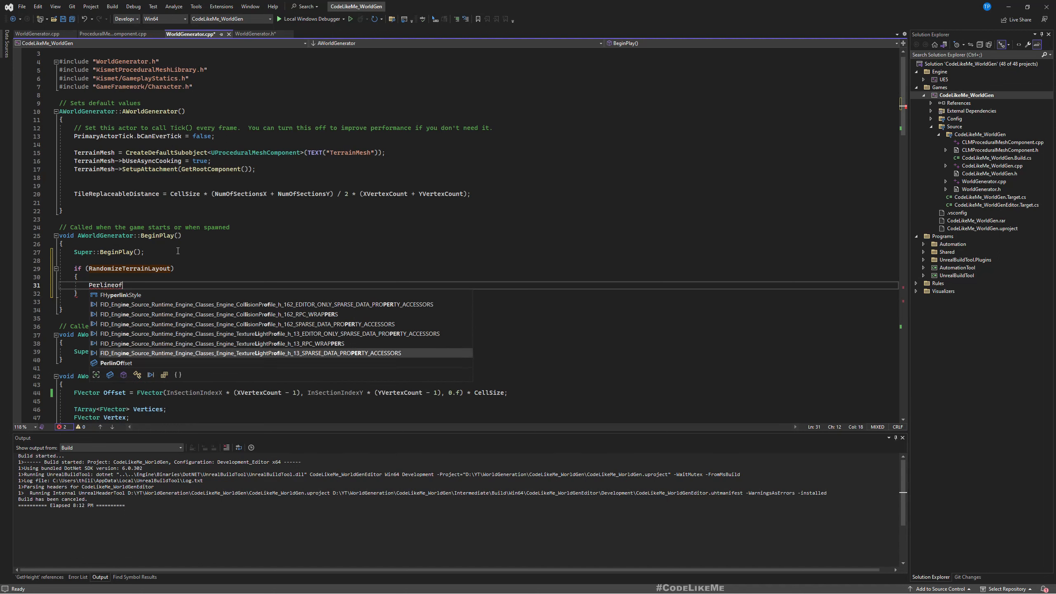
{"action": "key", "text": "Down"}
{"action": "key", "text": "Tab"}
{"action": "type", "text": "="}
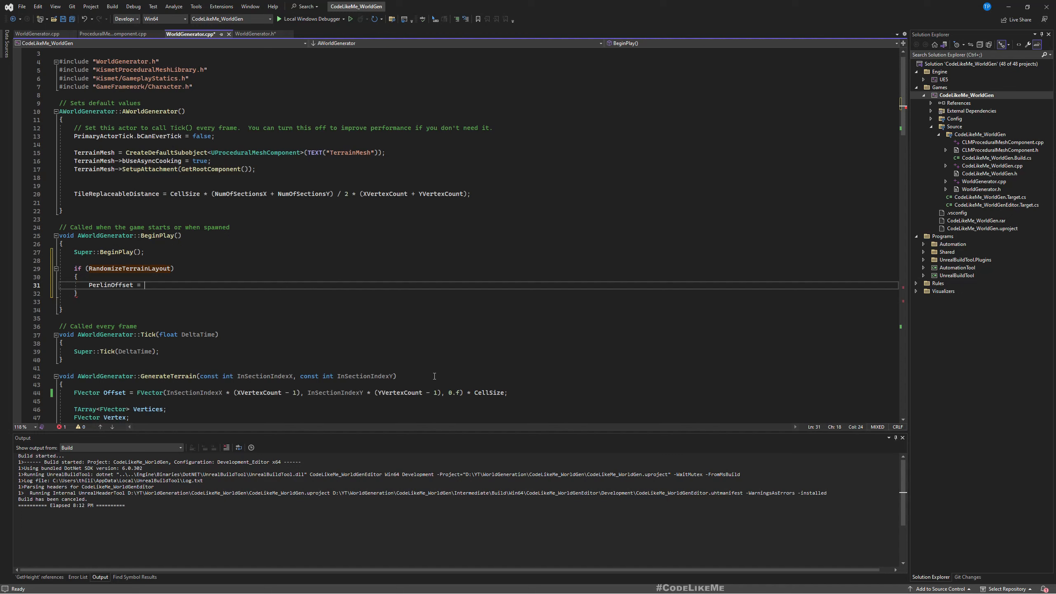
{"action": "type", "text": " Fva"}
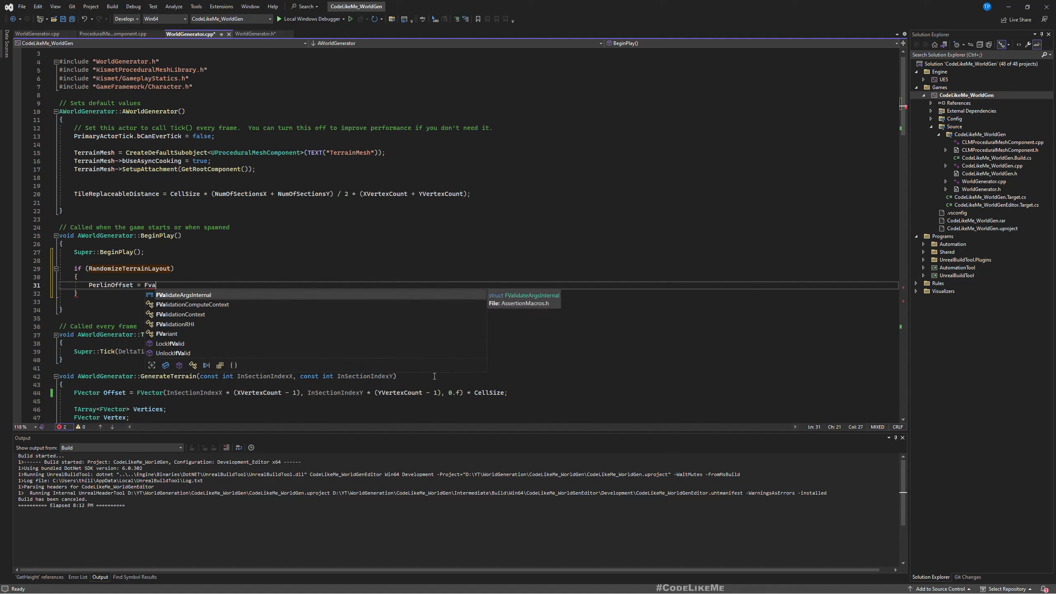
{"action": "key", "text": "BackSpace"}
{"action": "type", "text": "ector2D"}
{"action": "key", "text": "Down"}
{"action": "key", "text": "Return"}
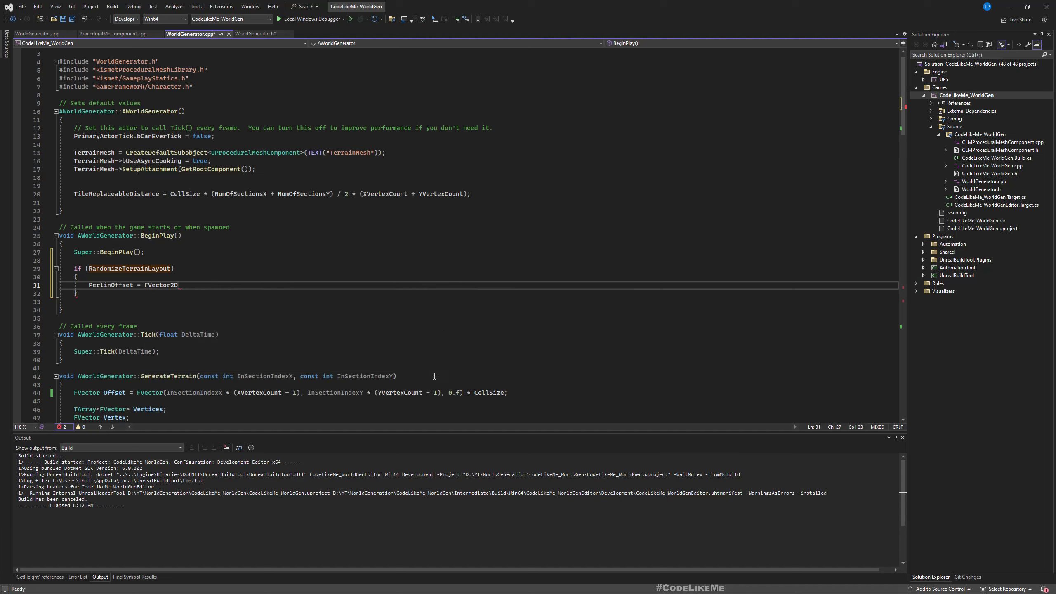
{"action": "type", "text": "("}
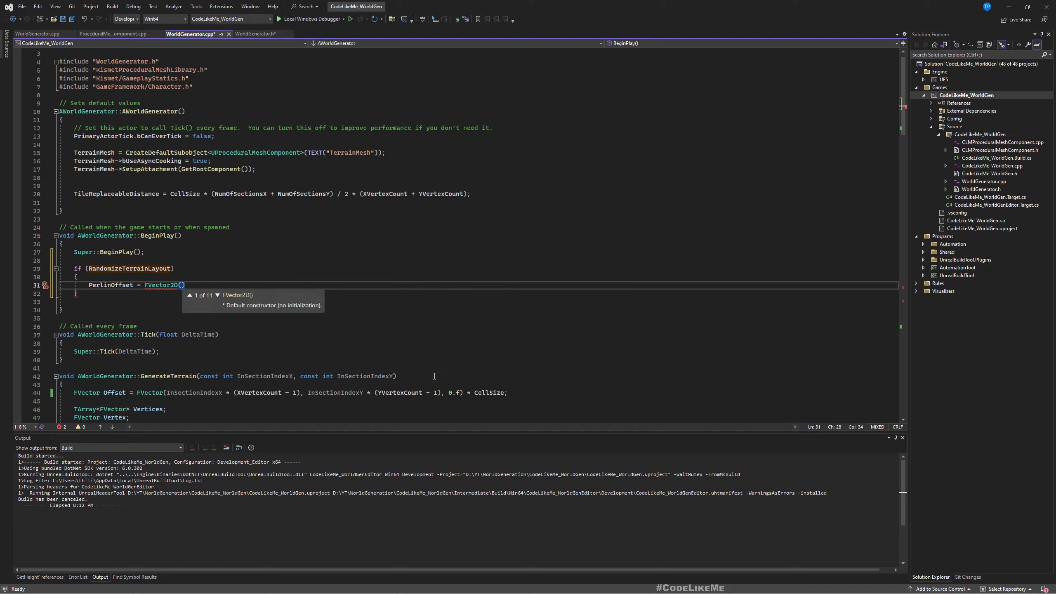
Step: Fill the FVector2D's first component with FMath::FRandRange(-5000000, 500000) and end the statement with a semicolon
{"action": "type", "text": "FM"}
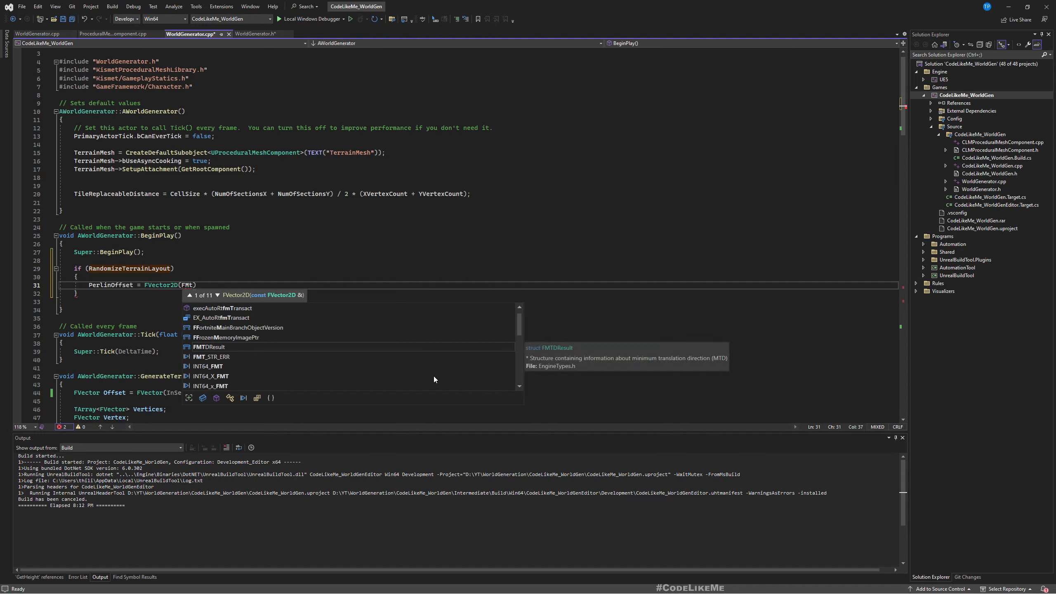
{"action": "type", "text": "ath"}
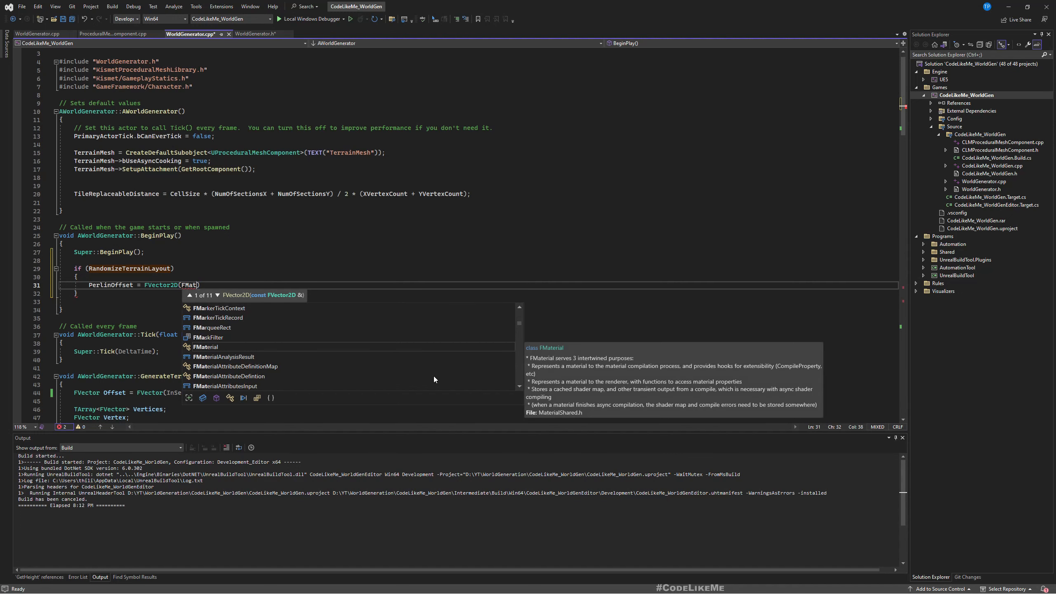
{"action": "key", "text": "Escape"}
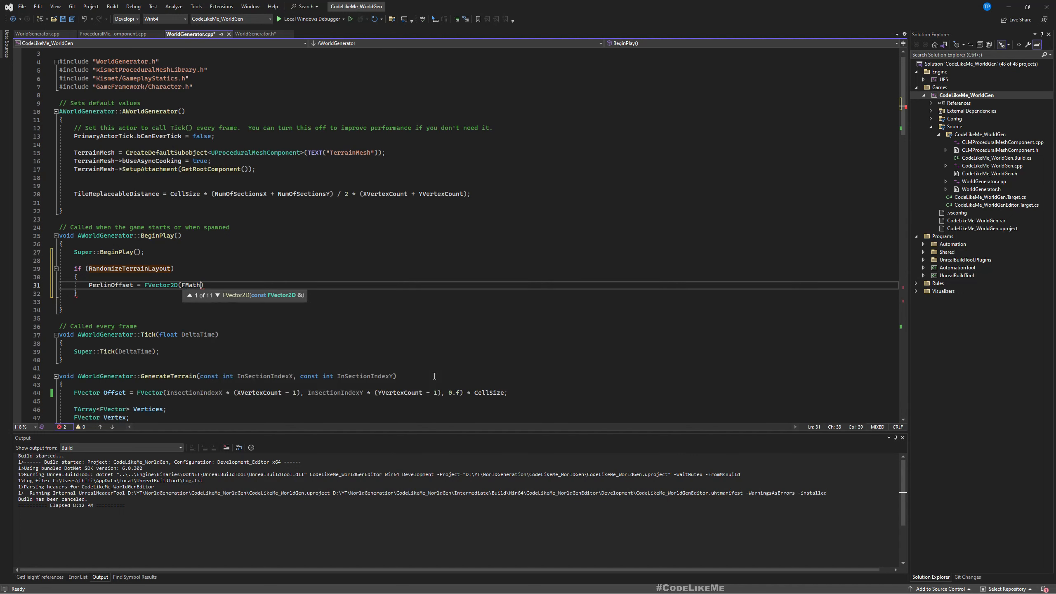
{"action": "type", "text": "::Rand"}
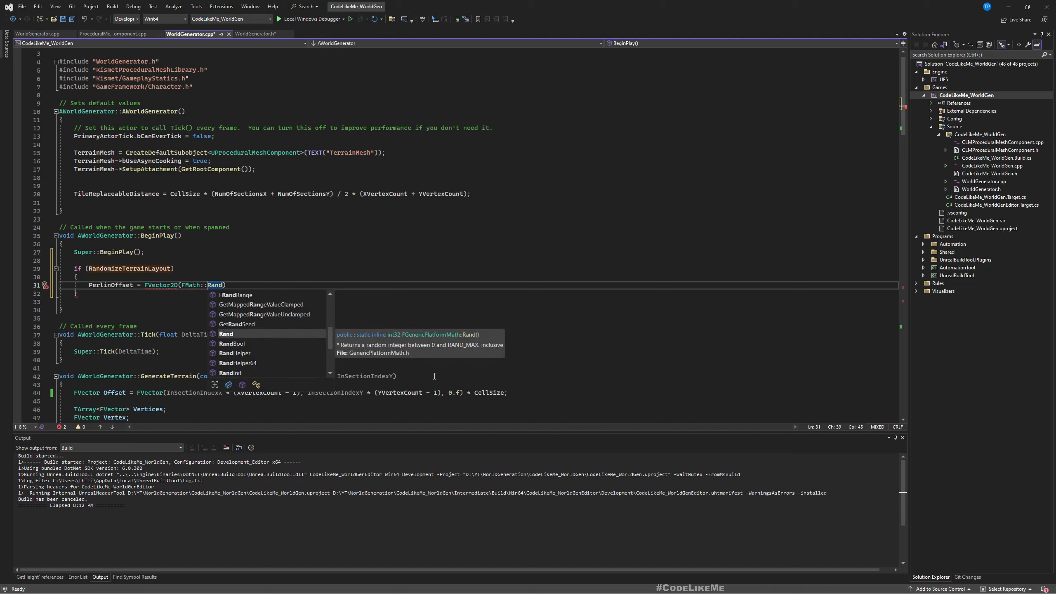
{"action": "key", "text": "Up"}
{"action": "key", "text": "Up"}
{"action": "key", "text": "Up"}
{"action": "key", "text": "Up"}
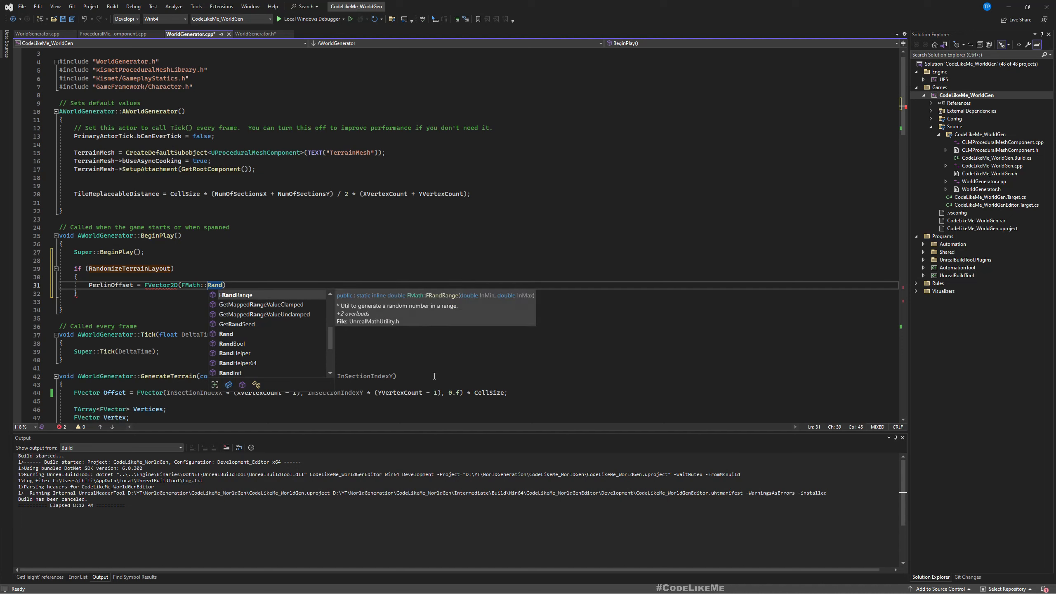
{"action": "key", "text": "Tab"}
{"action": "type", "text": "("}
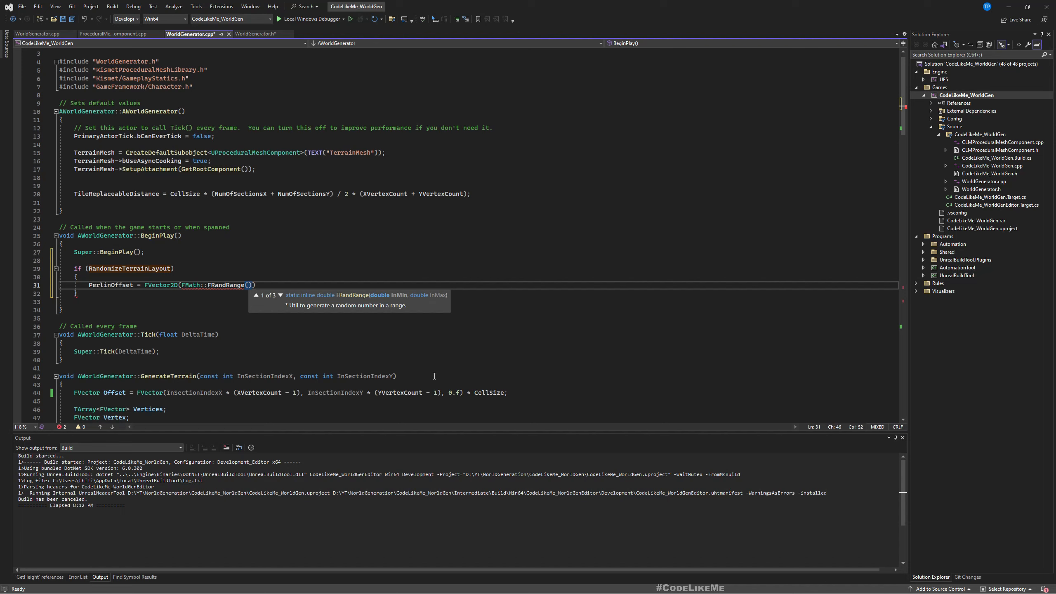
{"action": "type", "text": "-500000,50000"}
{"action": "key", "text": "End"}
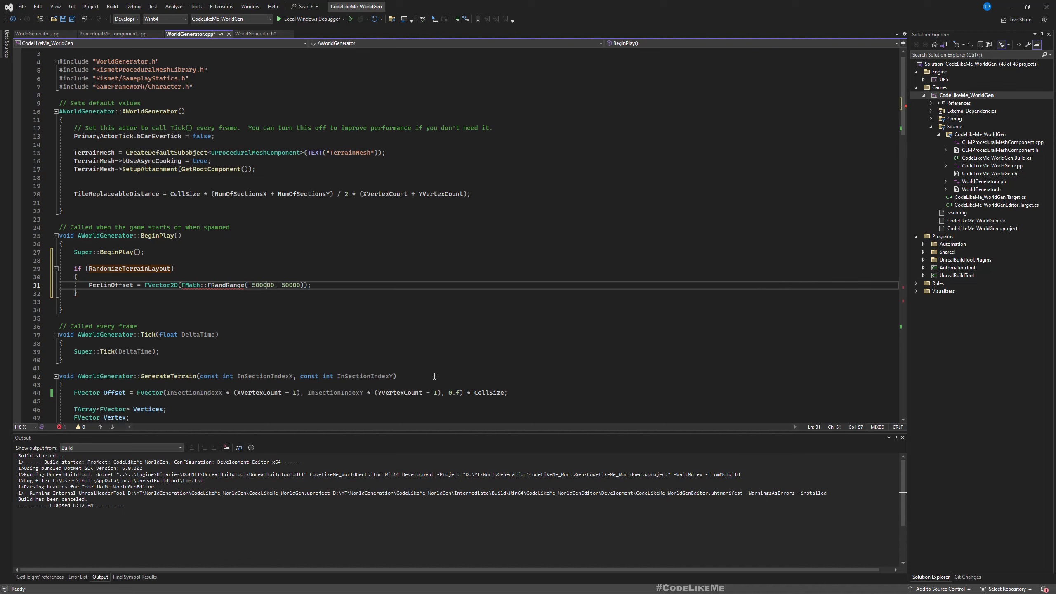
{"action": "type", "text": "0"}
Step: Duplicate the FMath::FRandRange(-5000000, 500000) call as the second component of the FVector2D assigned to PerlinOffset
{"action": "key", "text": "Right"}
{"action": "key", "text": "Right"}
{"action": "key", "text": "shift+Left"}
{"action": "key", "text": "shift+Left"}
{"action": "key", "text": "shift+Left"}
{"action": "key", "text": "shift+Left"}
{"action": "key", "text": "shift+Left"}
{"action": "key", "text": "shift+Left"}
{"action": "key", "text": "shift+Left"}
{"action": "key", "text": "shift+Left"}
{"action": "key", "text": "shift+Left"}
{"action": "key", "text": "shift+Left"}
{"action": "key", "text": "shift+Left"}
{"action": "key", "text": "shift+Left"}
{"action": "key", "text": "shift+Left"}
{"action": "key", "text": "shift+Left"}
{"action": "key", "text": "shift+Left"}
{"action": "key", "text": "shift+Left"}
{"action": "key", "text": "shift+Left"}
{"action": "key", "text": "shift+Left"}
{"action": "key", "text": "shift+Left"}
{"action": "key", "text": "shift+Left"}
{"action": "key", "text": "shift+Left"}
{"action": "key", "text": "shift+Left"}
{"action": "key", "text": "shift+Left"}
{"action": "key", "text": "shift+Left"}
{"action": "key", "text": "shift+Left"}
{"action": "key", "text": "shift+Left"}
{"action": "key", "text": "shift+Left"}
{"action": "key", "text": "shift+Left"}
{"action": "key", "text": "shift+Left"}
{"action": "key", "text": "shift+Left"}
{"action": "key", "text": "shift+Left"}
{"action": "key", "text": "shift+Left"}
{"action": "key", "text": "shift+Left"}
{"action": "key", "text": "ctrl+c"}
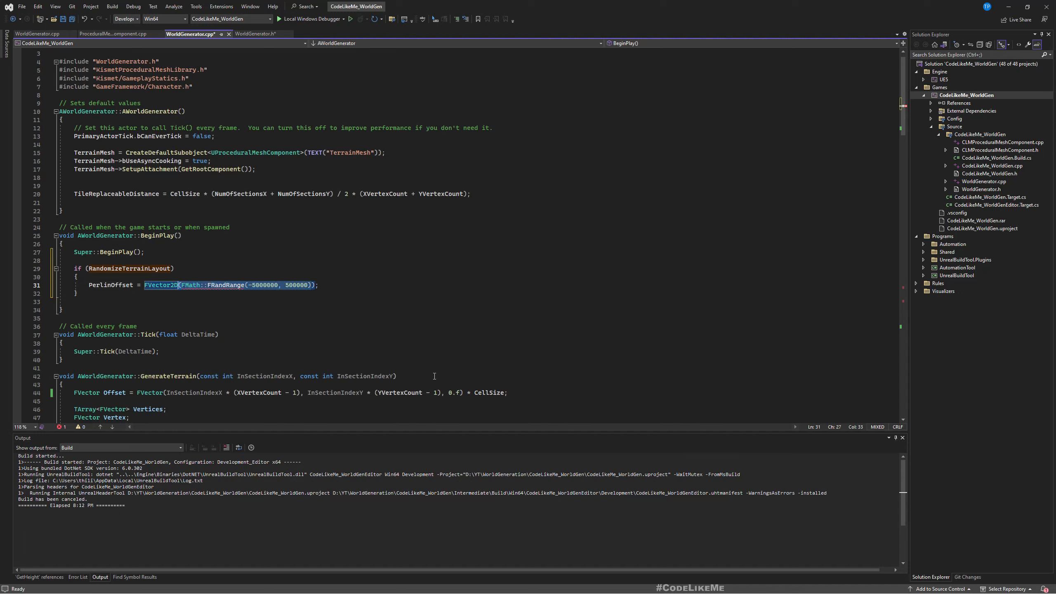
{"action": "key", "text": "Right"}
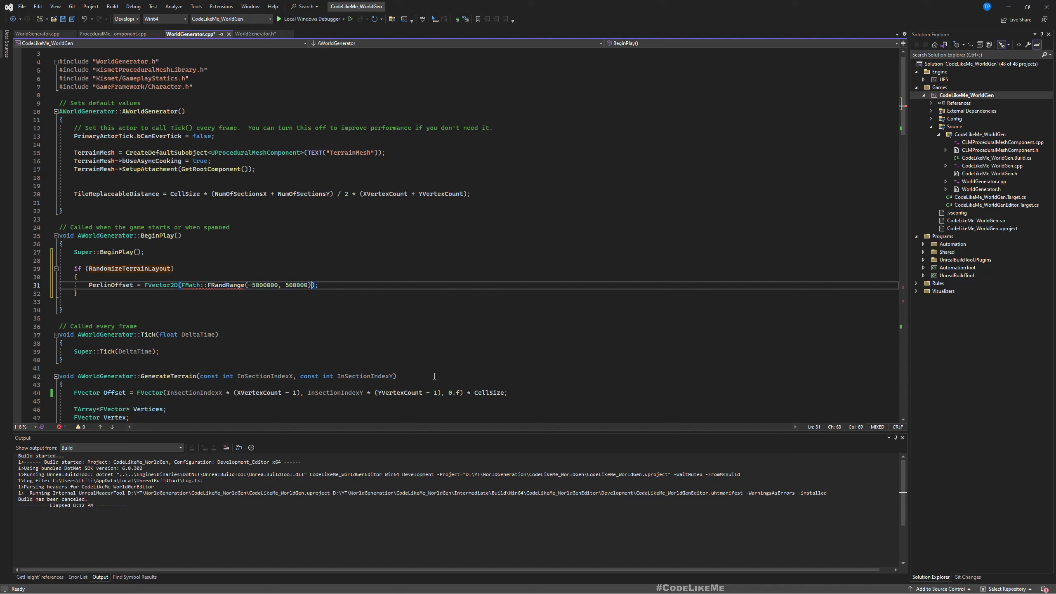
{"action": "type", "text": ","}
{"action": "key", "text": "ctrl+v"}
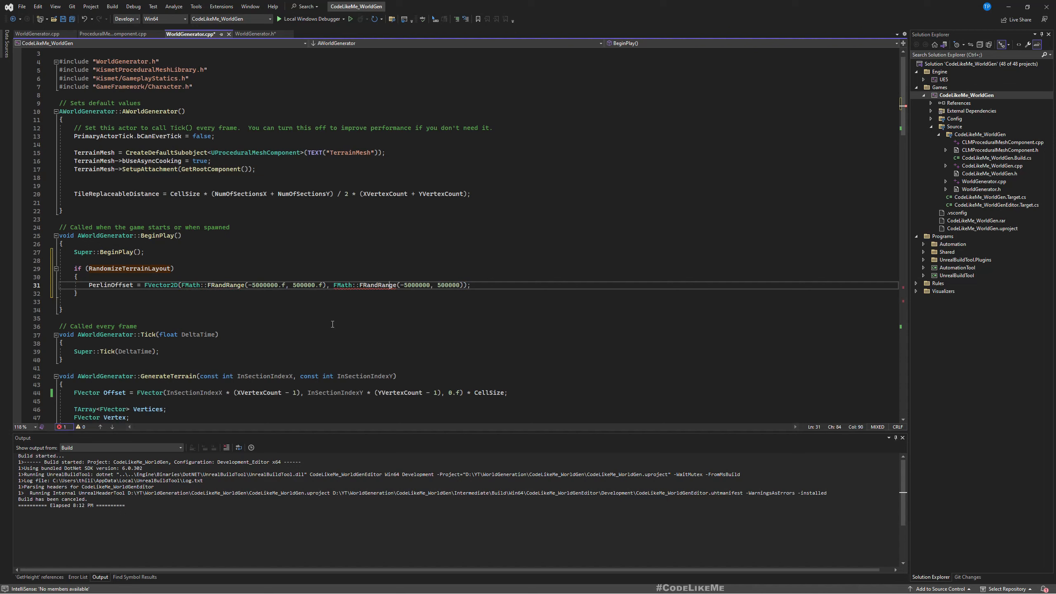
Step: Add the .f suffix to both bounds of the second FRandRange call, giving -5000000.f and 500000.f, and save WorldGenerator.cpp
{"action": "key", "text": "Right"}
{"action": "key", "text": "Right"}
{"action": "key", "text": "Right"}
{"action": "key", "text": "Right"}
{"action": "key", "text": "Right"}
{"action": "key", "text": "Right"}
{"action": "key", "text": "Right"}
{"action": "key", "text": "Right"}
{"action": "key", "text": "Right"}
{"action": "key", "text": "Right"}
{"action": "type", "text": ".f"}
{"action": "key", "text": "Right"}
{"action": "key", "text": "Right"}
{"action": "key", "text": "Right"}
{"action": "key", "text": "Right"}
{"action": "key", "text": "Right"}
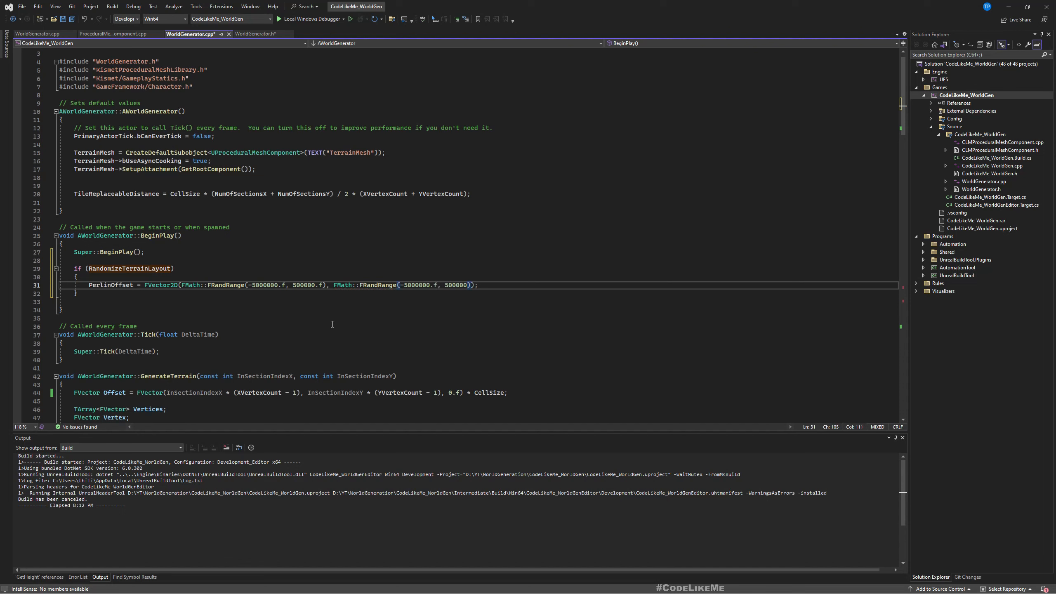
{"action": "type", "text": ".f"}
{"action": "key", "text": "Right"}
{"action": "key", "text": "Right"}
{"action": "key", "text": "ctrl+s"}
{"action": "left_click", "coordinate": [73, 20]}
Step: Switch to Unreal Editor, stop the running simulation and recompile the C++ changes with Live Coding, closing its console
{"action": "key", "text": "alt+Tab"}
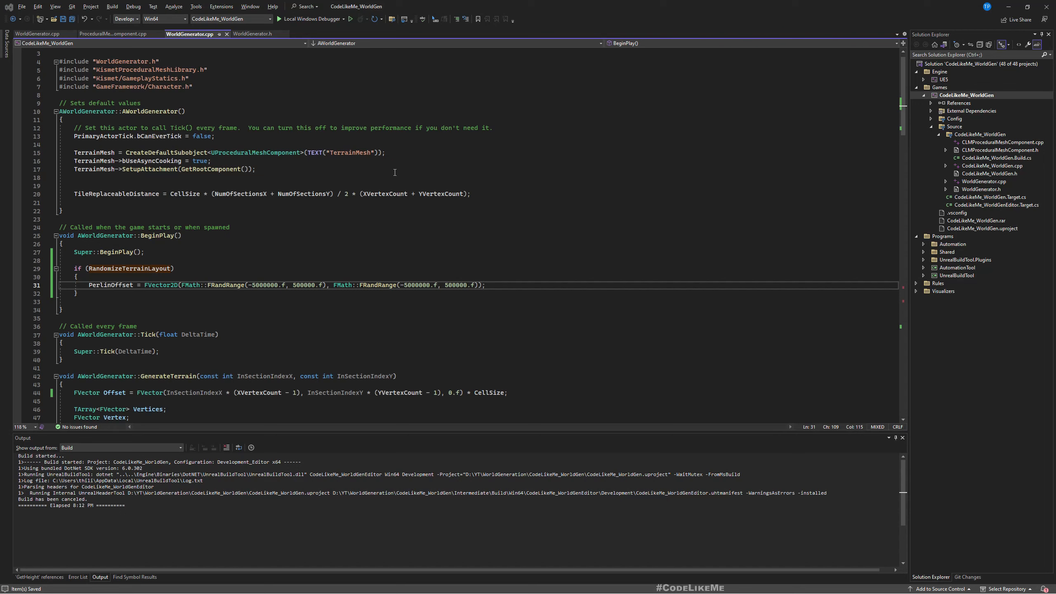
{"action": "key", "text": "alt+Tab"}
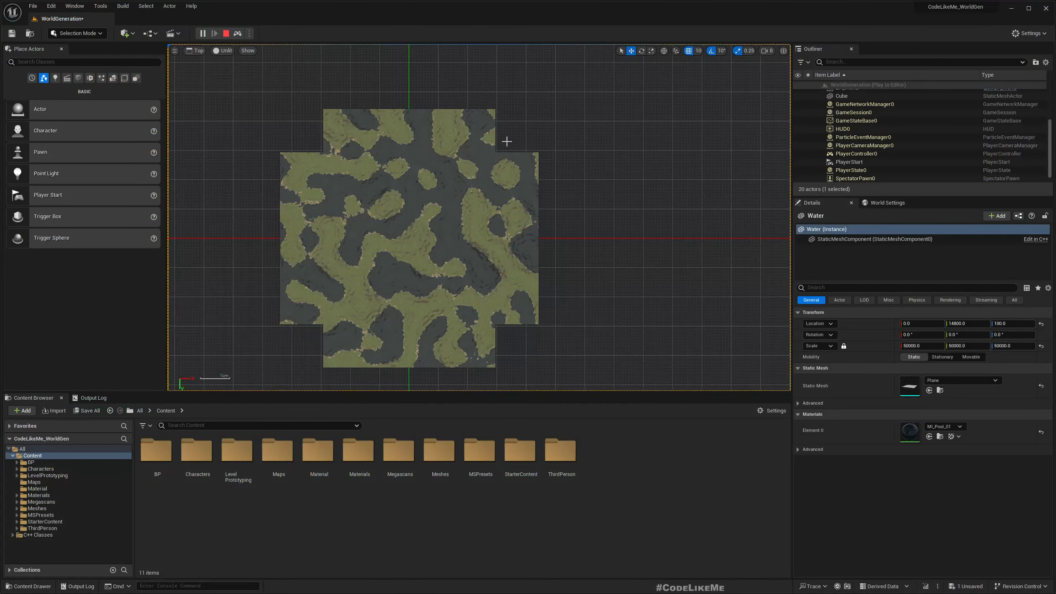
{"action": "left_click", "coordinate": [226, 34]}
{"action": "left_click", "coordinate": [927, 587]}
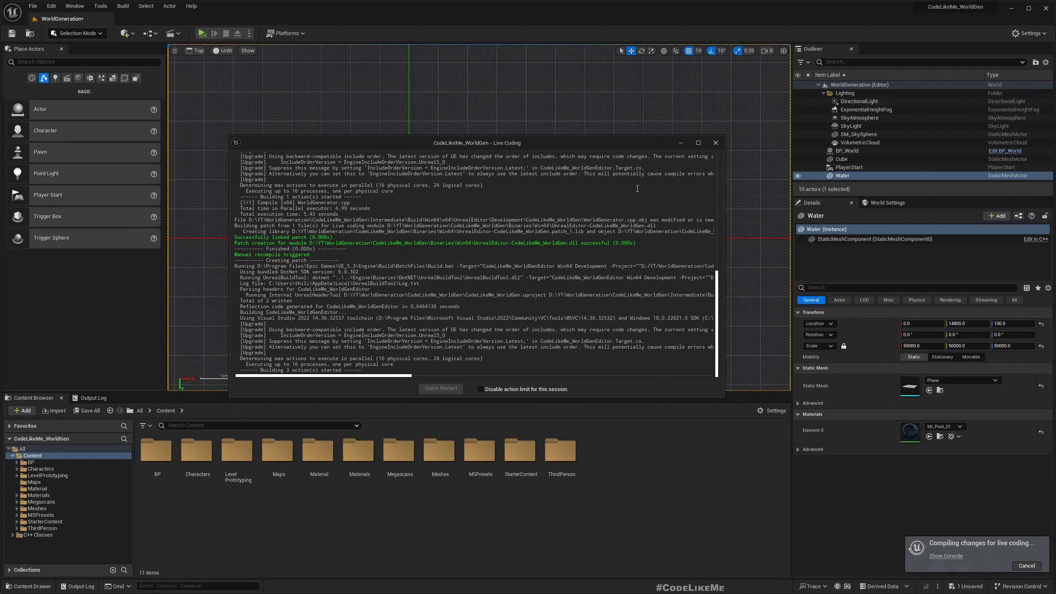
{"action": "left_click", "coordinate": [715, 142]}
Step: Simulate the level with BP_World's Randomize Terrain Layout off, compare the terrain with the earlier snip, and stop the simulation
{"action": "left_click", "coordinate": [855, 151]}
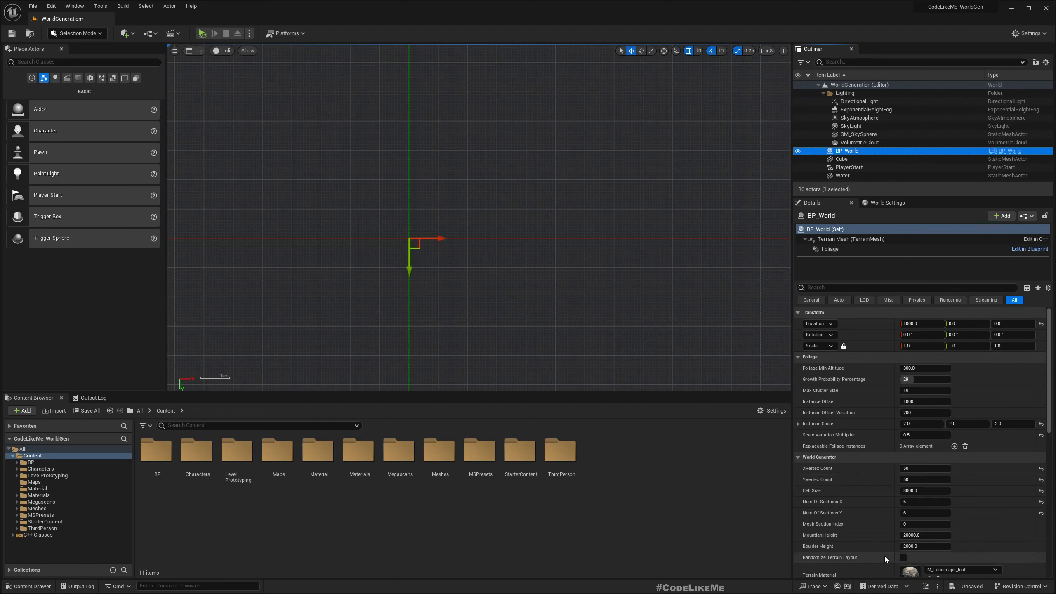
{"action": "left_click", "coordinate": [201, 32]}
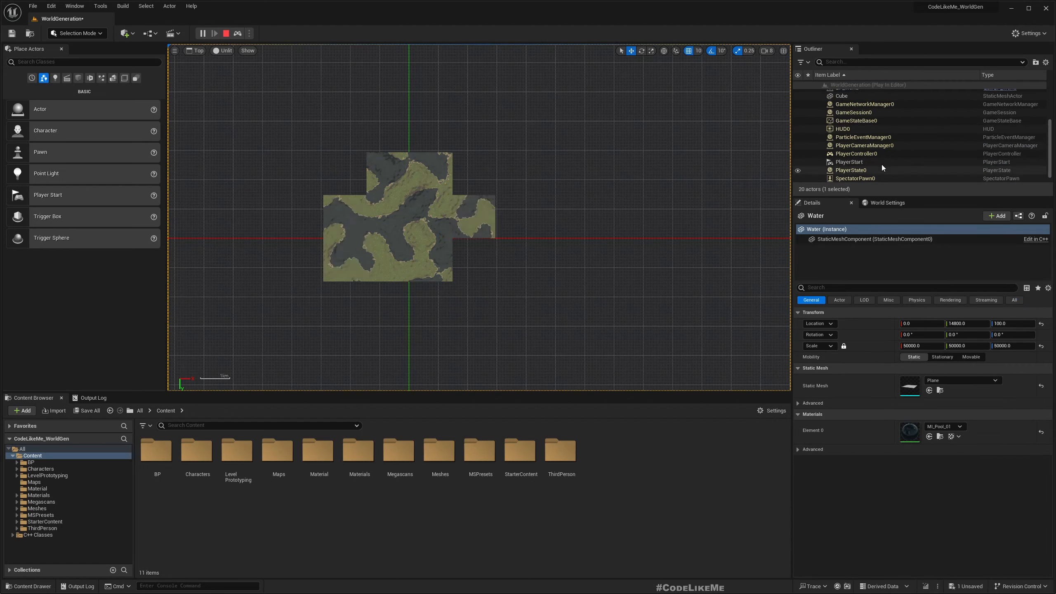
{"action": "scroll", "coordinate": [888, 160], "scroll_direction": "down", "scroll_amount": 1}
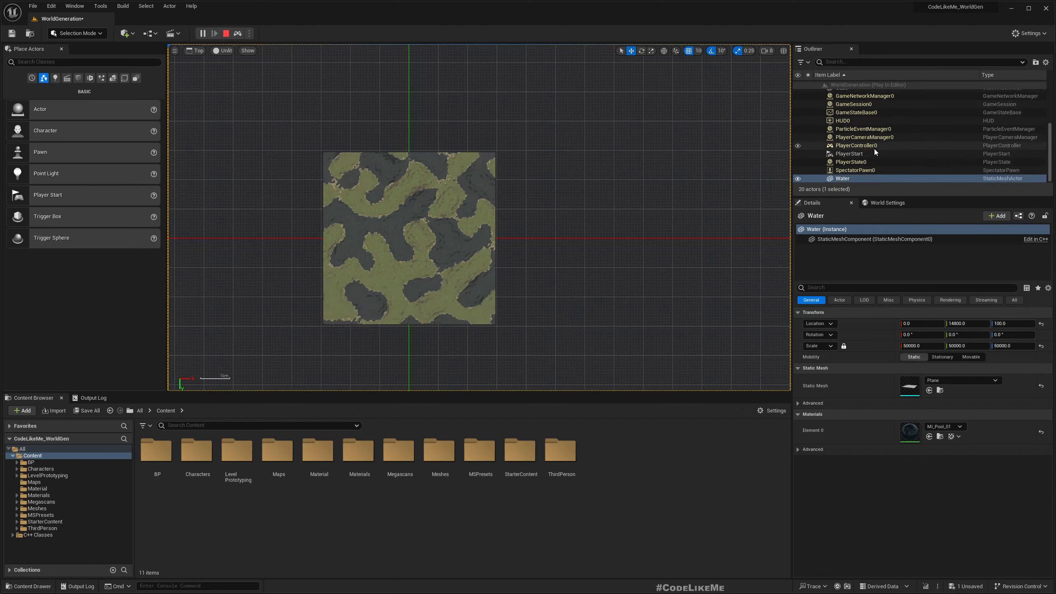
{"action": "scroll", "coordinate": [875, 149], "scroll_direction": "up", "scroll_amount": 5}
{"action": "left_click", "coordinate": [915, 158]}
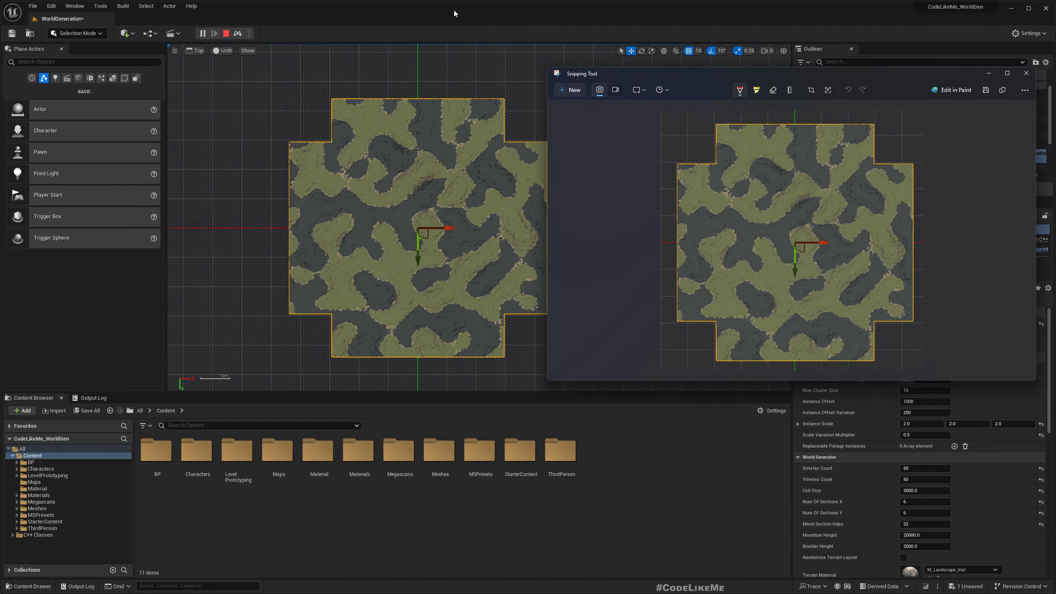
{"action": "left_click", "coordinate": [454, 10]}
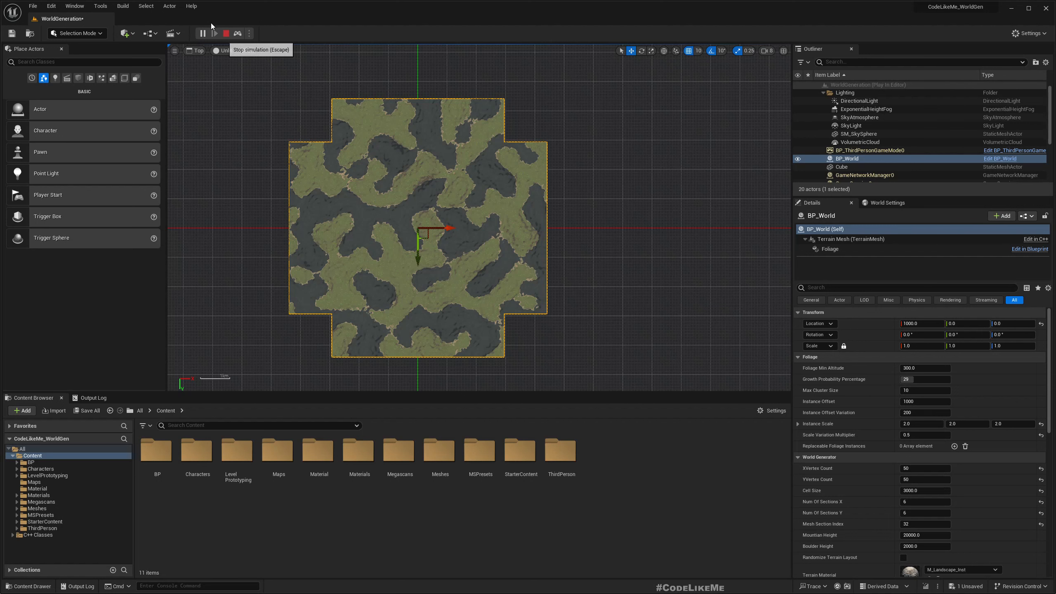
{"action": "left_click", "coordinate": [226, 33]}
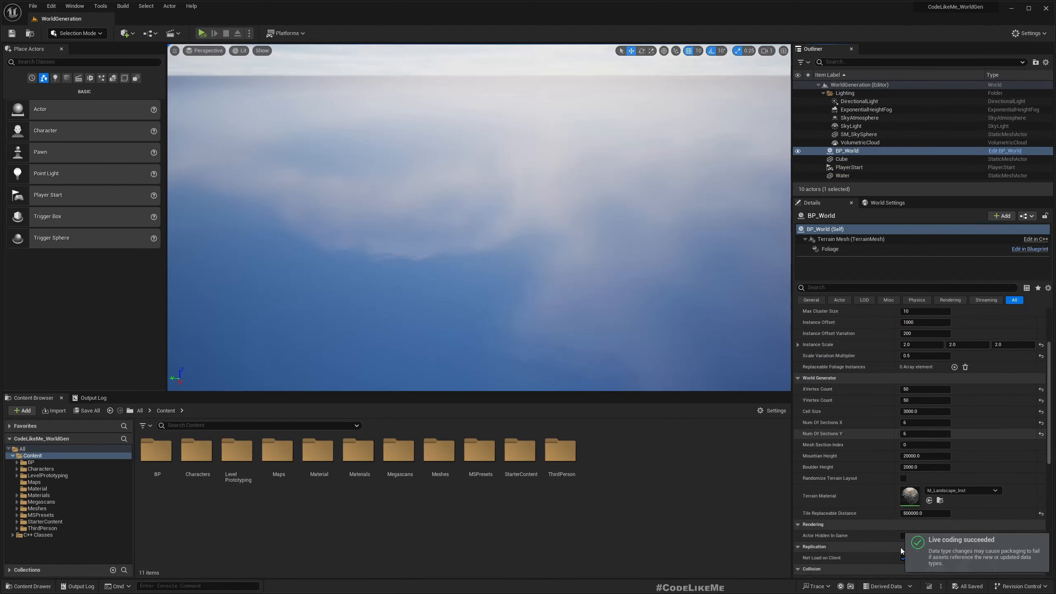
Step: Enable Randomize Terrain Layout on BP_World and simulate the level in the Top view
{"action": "left_click", "coordinate": [904, 478]}
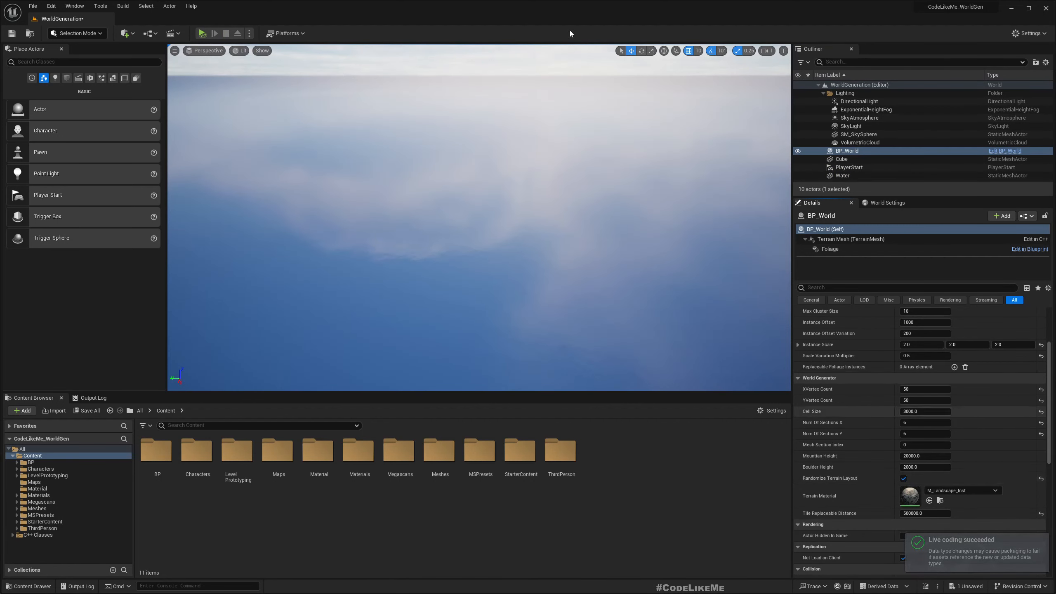
{"action": "key", "text": "alt+p"}
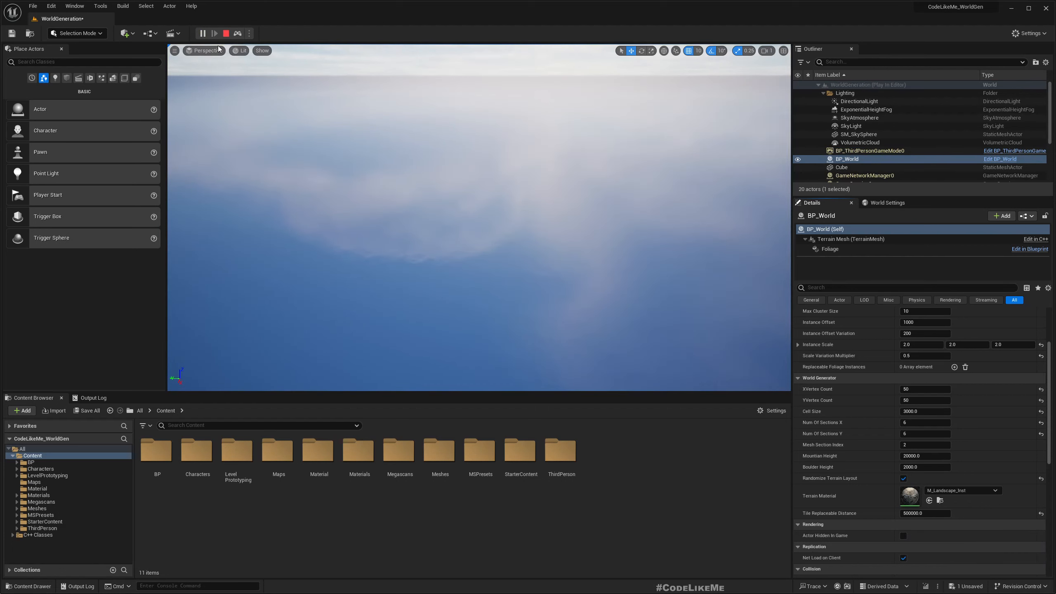
{"action": "left_click", "coordinate": [357, 88]}
{"action": "left_click", "coordinate": [204, 51]}
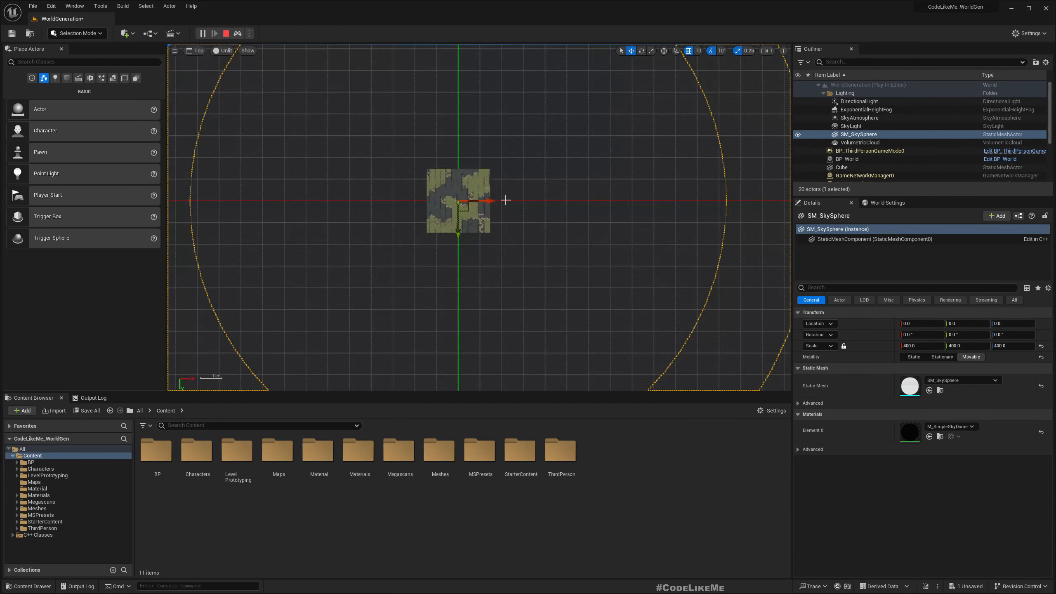
Step: Examine the overall layout and surface pattern of the randomized terrain from above
{"action": "scroll", "coordinate": [495, 195], "scroll_direction": "up", "scroll_amount": 4}
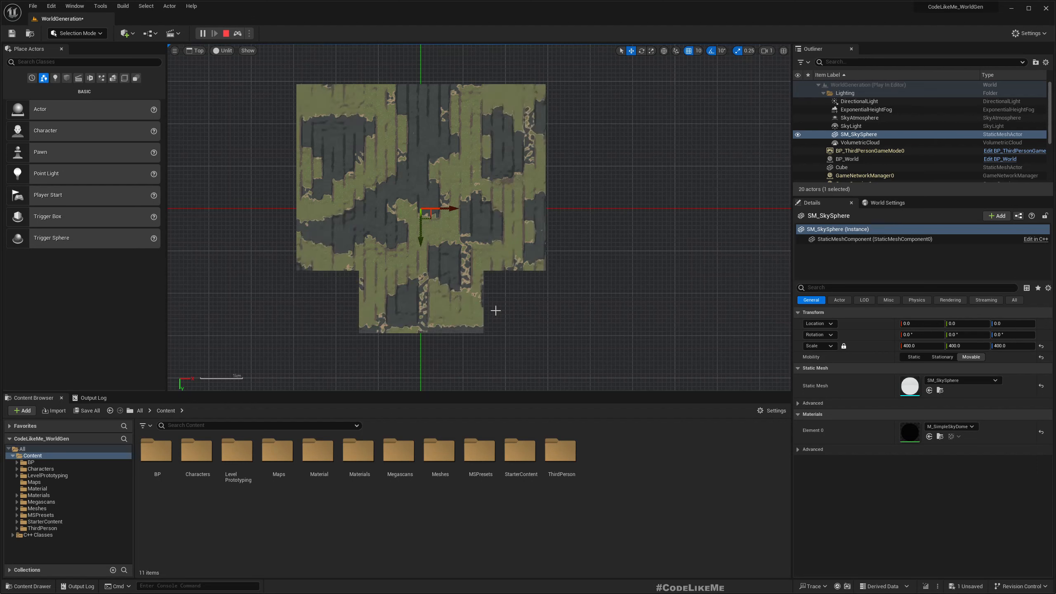
{"action": "scroll", "coordinate": [223, 201], "scroll_direction": "up", "scroll_amount": 10}
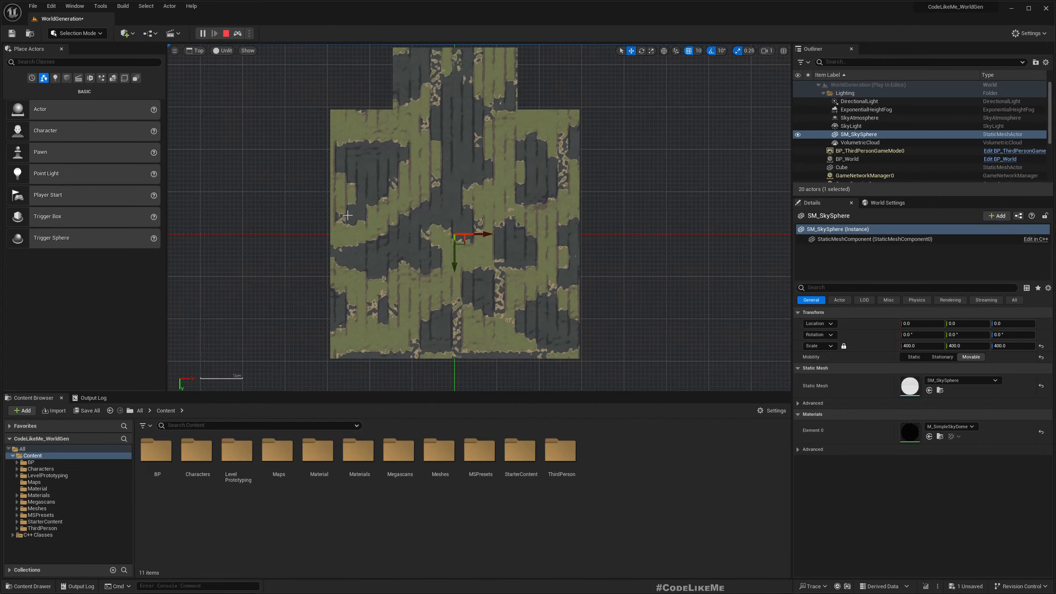
{"action": "scroll", "coordinate": [392, 232], "scroll_direction": "down", "scroll_amount": 10}
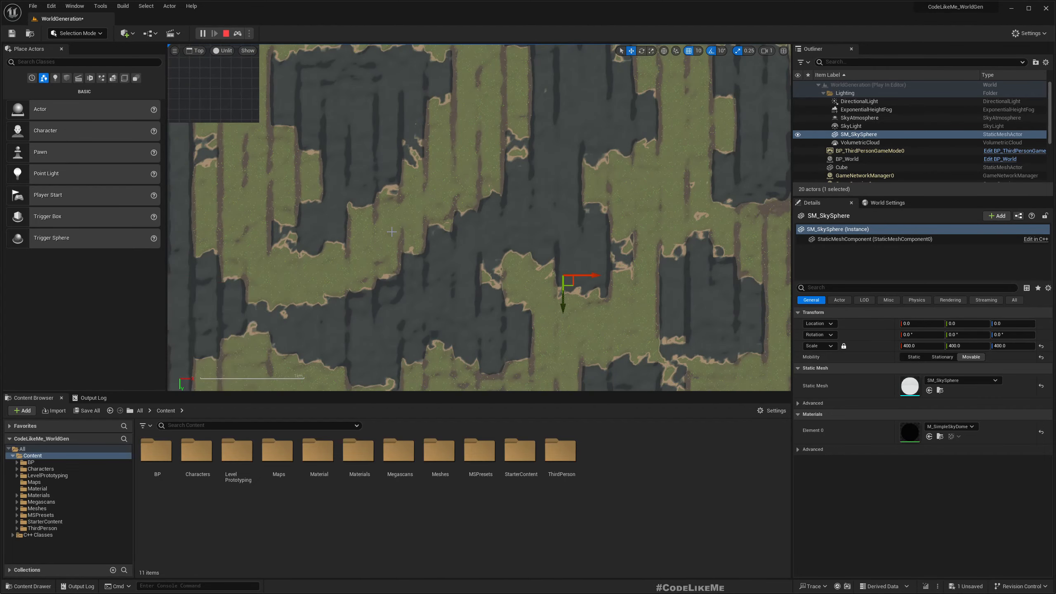
{"action": "scroll", "coordinate": [540, 253], "scroll_direction": "down", "scroll_amount": 3}
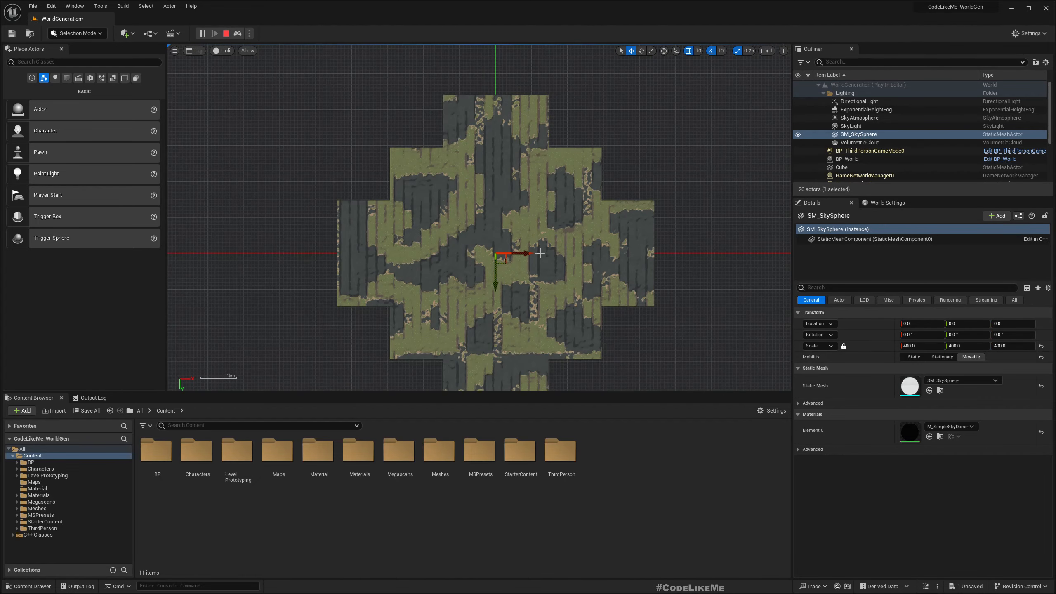
{"action": "right_click_drag", "start_coordinate": [599, 303], "coordinate": [556, 264]}
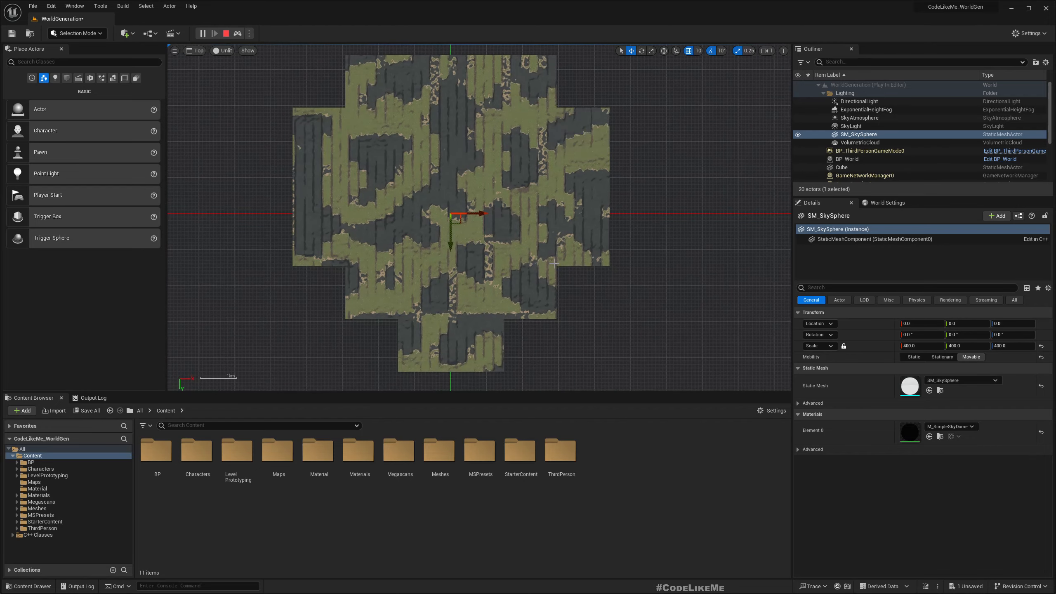
{"action": "scroll", "coordinate": [541, 255], "scroll_direction": "down", "scroll_amount": 1}
{"action": "right_click_drag", "start_coordinate": [624, 288], "coordinate": [563, 296]}
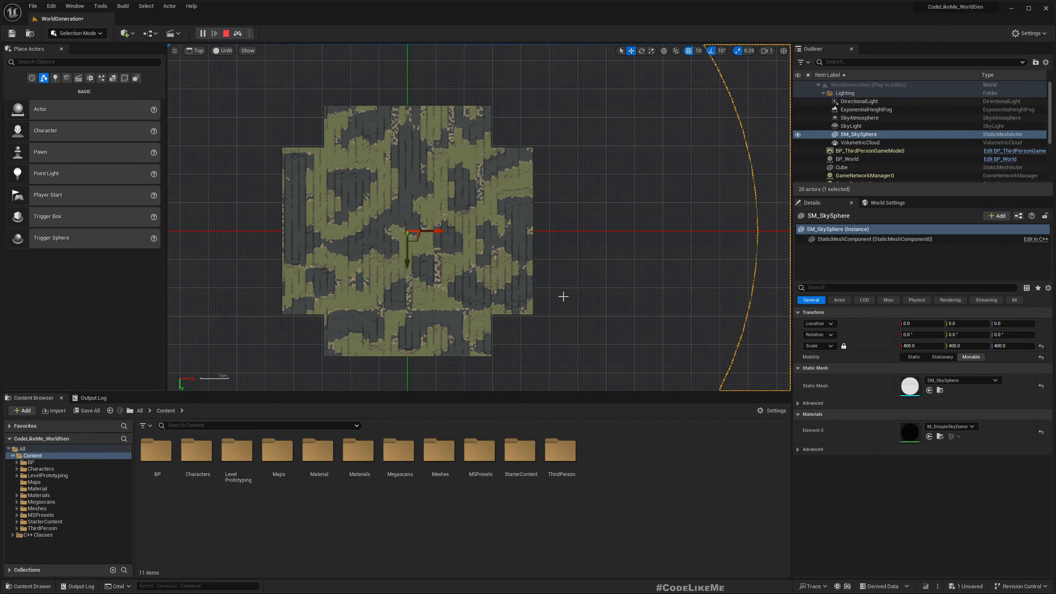
Step: Check the PerlinOffset assignment in Visual Studio and inspect the simulated terrain in Unreal Editor's Perspective view
{"action": "key", "text": "alt+Tab"}
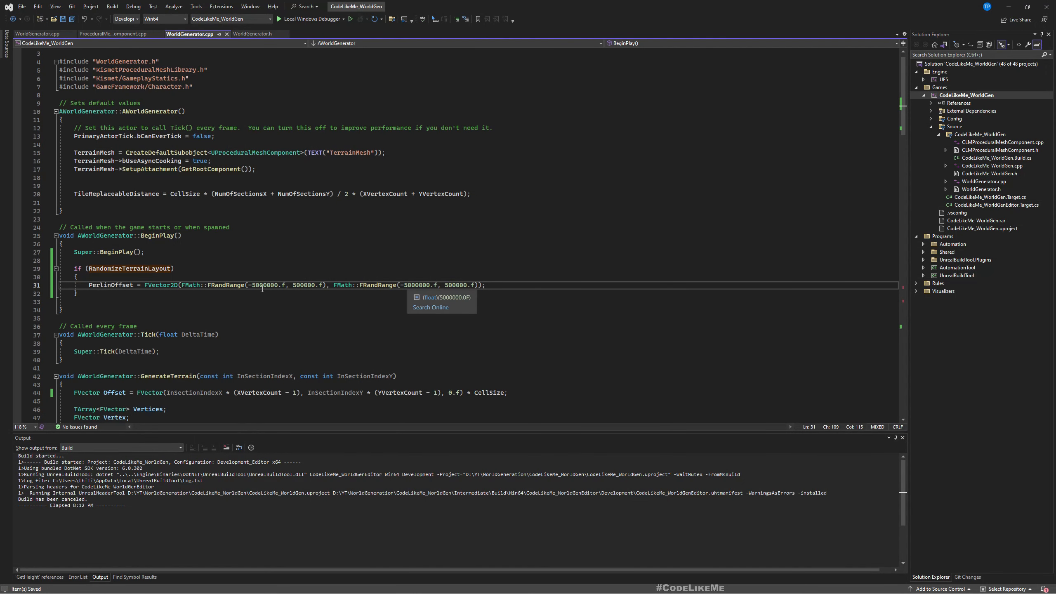
{"action": "left_click", "coordinate": [161, 286]}
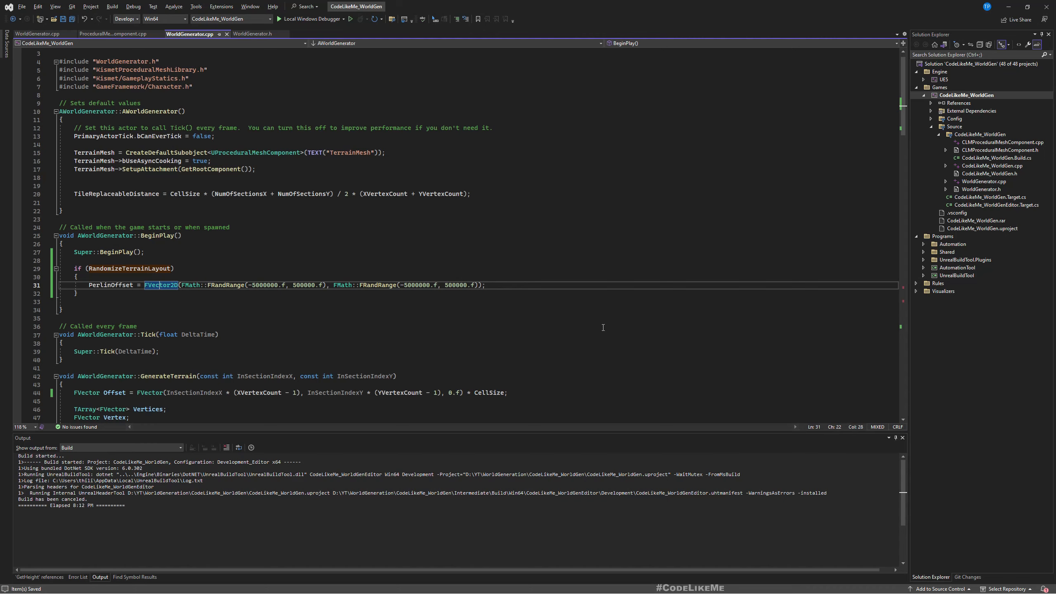
{"action": "key", "text": "alt+Tab"}
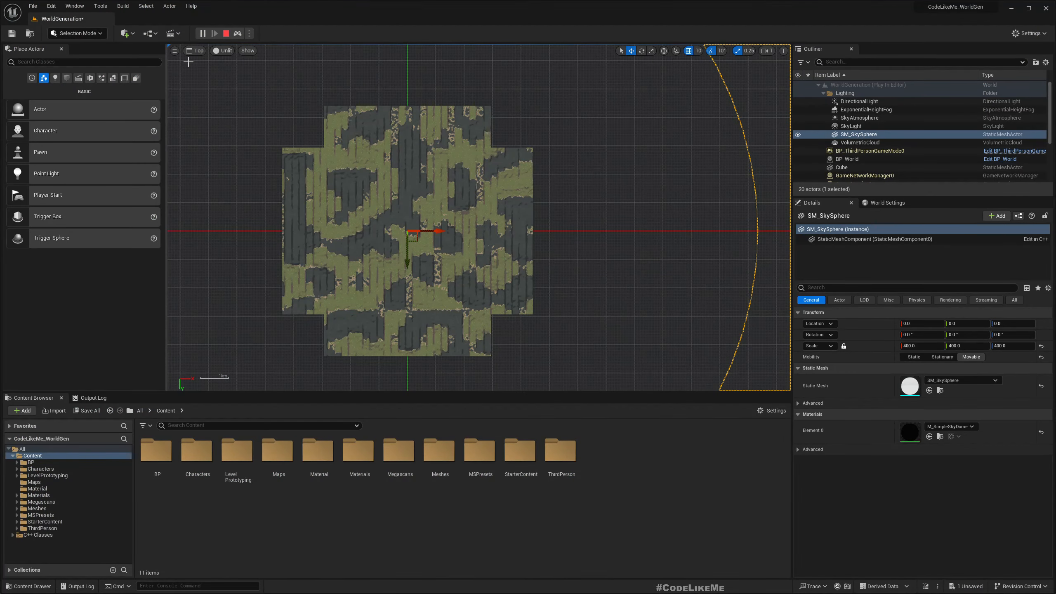
{"action": "left_click", "coordinate": [196, 50]}
{"action": "left_click", "coordinate": [206, 63]}
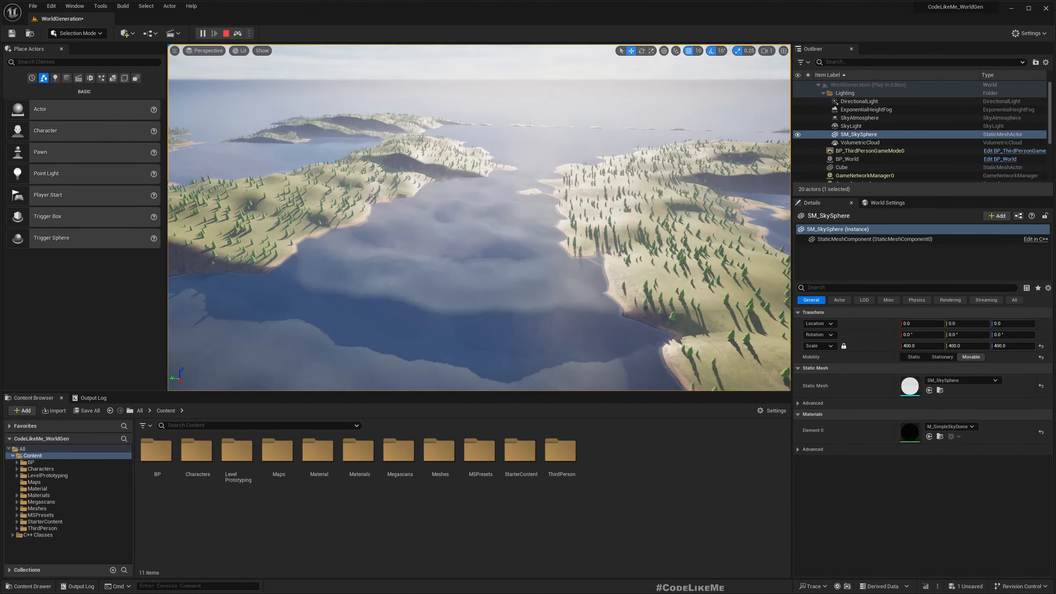
{"action": "mouse_move", "coordinate": [478, 216]}
{"action": "right_mouse_down"}
{"action": "mouse_move", "coordinate": [474, 238]}
{"action": "mouse_move", "coordinate": [495, 229]}
{"action": "right_mouse_up"}
Step: Switch to Visual Studio and review how GetHeight and PerlinNoiseExtended in WorldGenerator.cpp use PerlinOffset
{"action": "key", "text": "alt+Tab"}
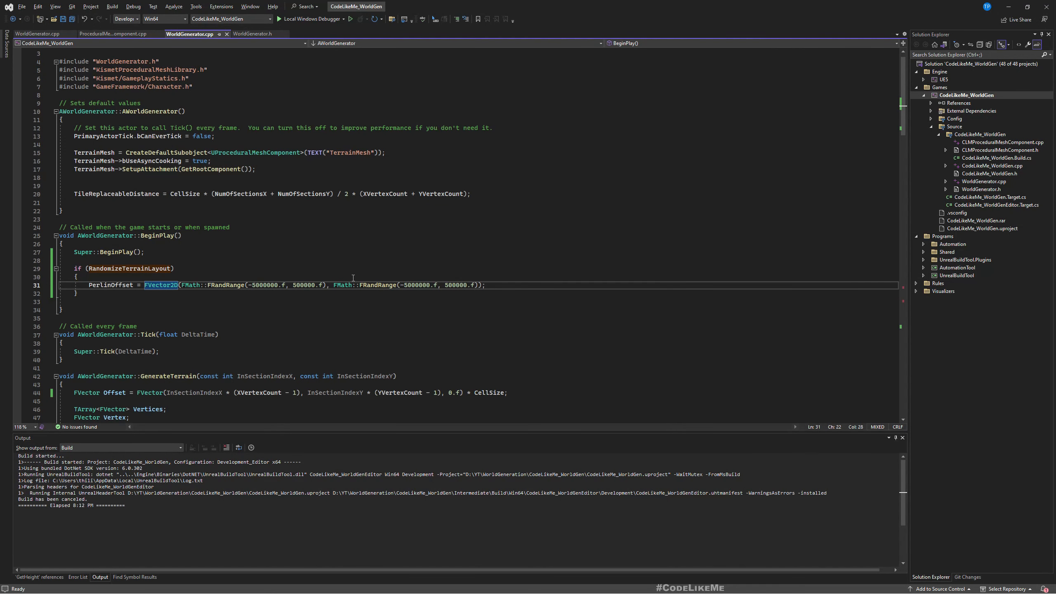
{"action": "scroll", "coordinate": [359, 335], "scroll_direction": "down", "scroll_amount": 4}
{"action": "scroll", "coordinate": [333, 329], "scroll_direction": "down", "scroll_amount": 14}
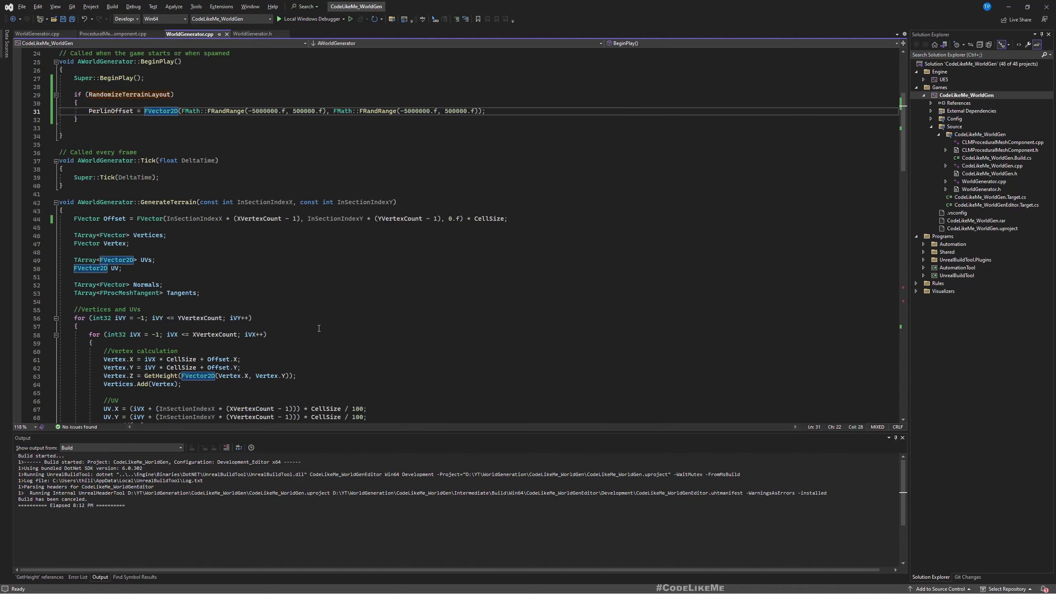
{"action": "scroll", "coordinate": [320, 330], "scroll_direction": "up", "scroll_amount": 12}
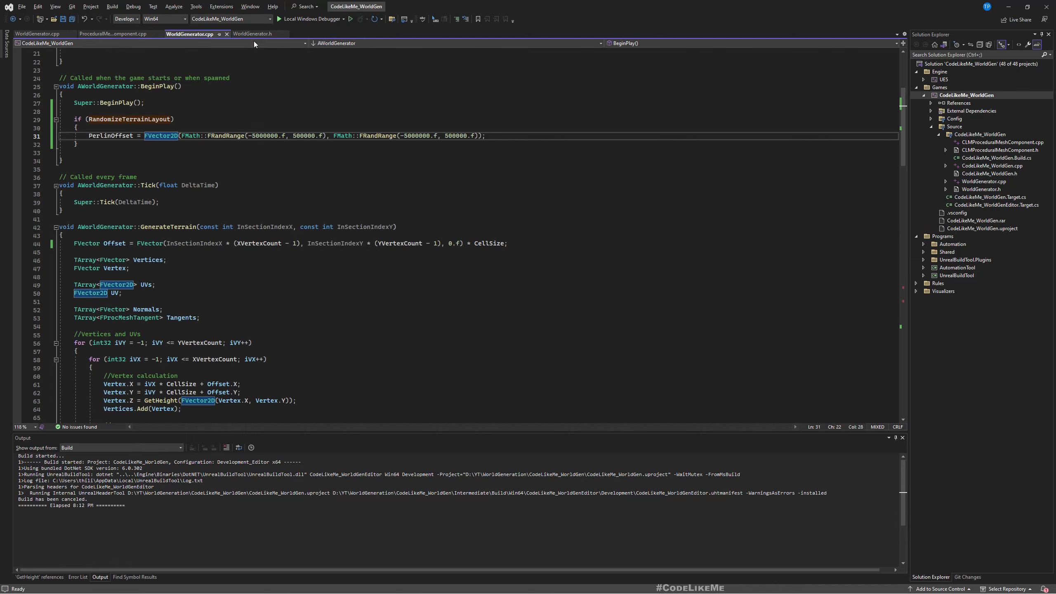
{"action": "scroll", "coordinate": [274, 282], "scroll_direction": "down", "scroll_amount": 20}
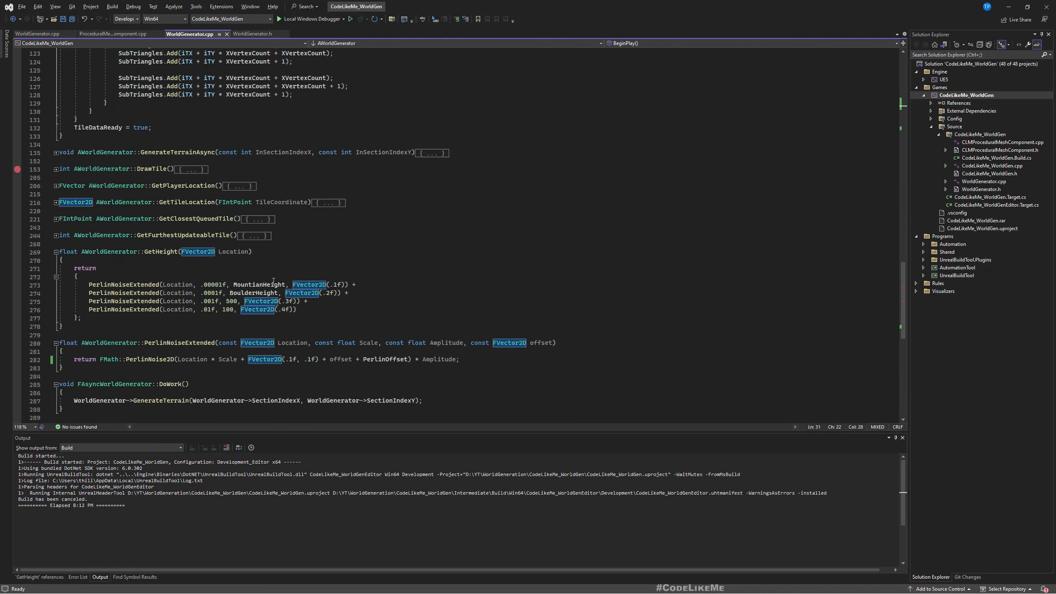
{"action": "scroll", "coordinate": [274, 282], "scroll_direction": "down", "scroll_amount": 1}
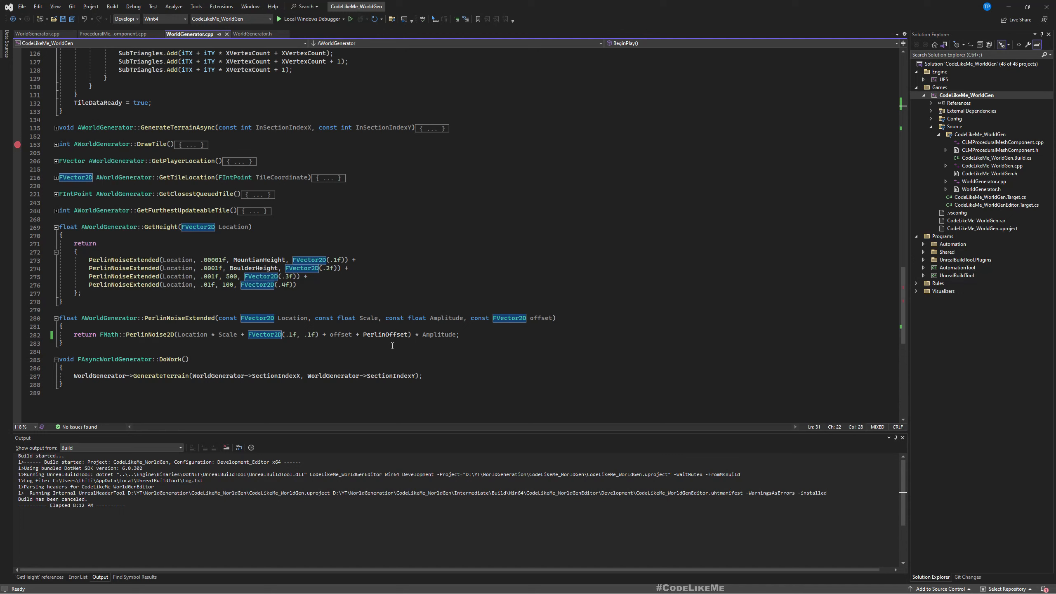
{"action": "left_click", "coordinate": [379, 334]}
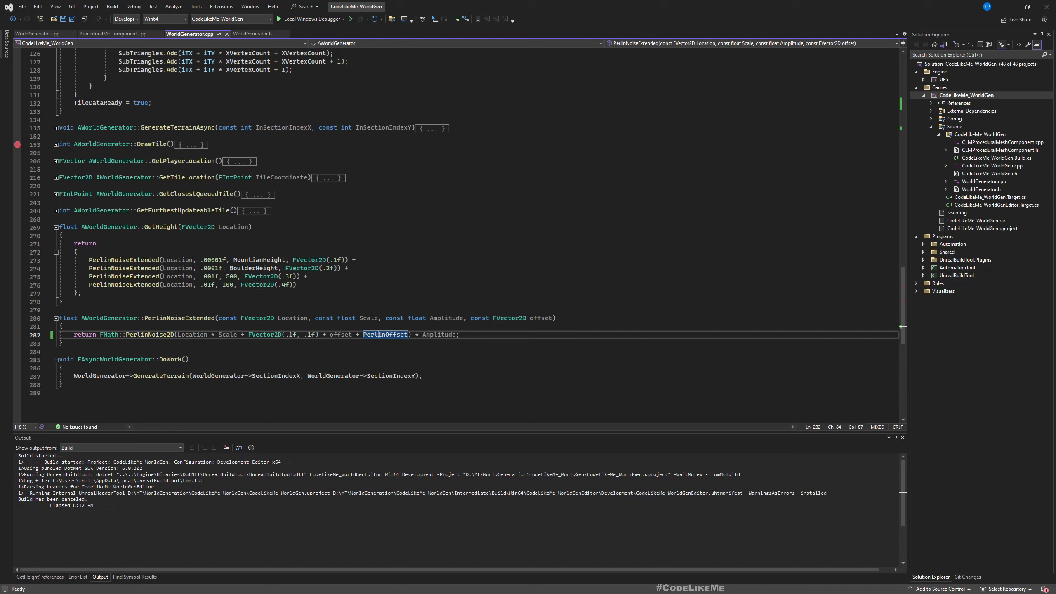
Step: Set both FRandRange calls in the PerlinOffset assignment to 0.f and 1000000.f and switch to Unreal Editor
{"action": "key", "text": "ctrl+z"}
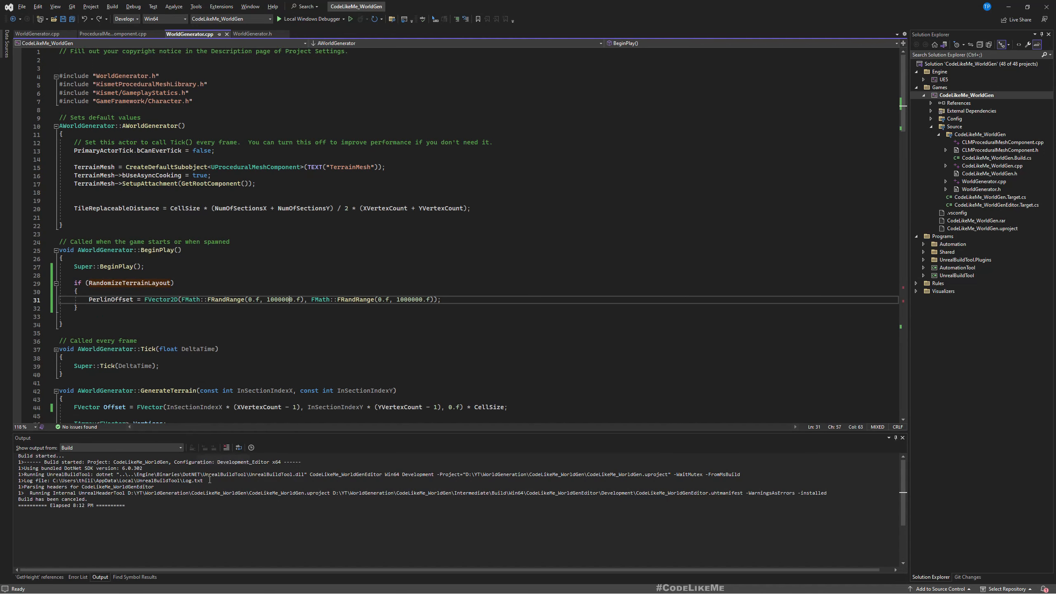
{"action": "left_click", "coordinate": [405, 300]}
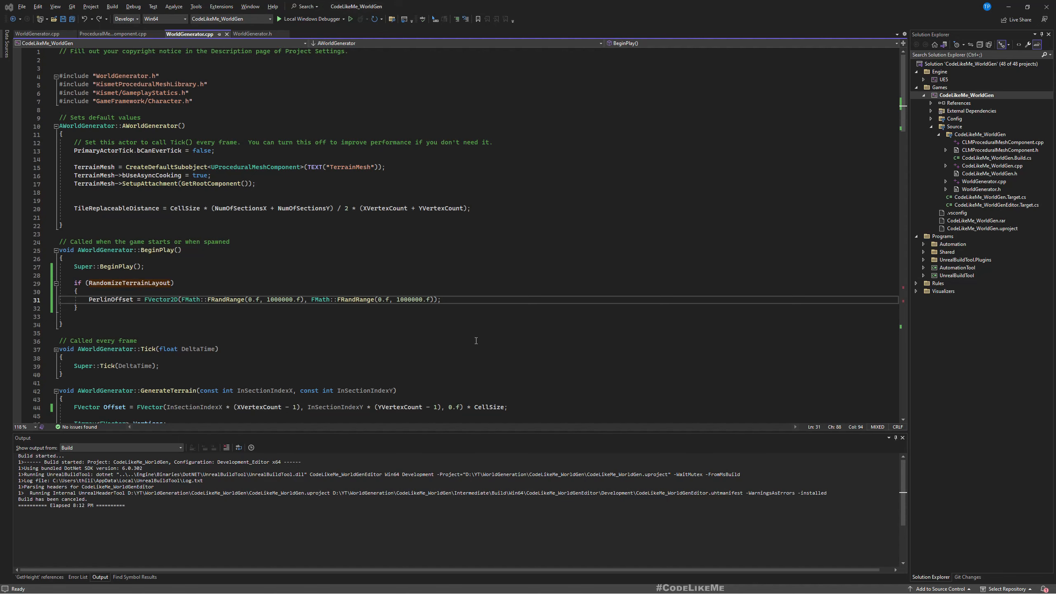
{"action": "key", "text": "alt+Tab"}
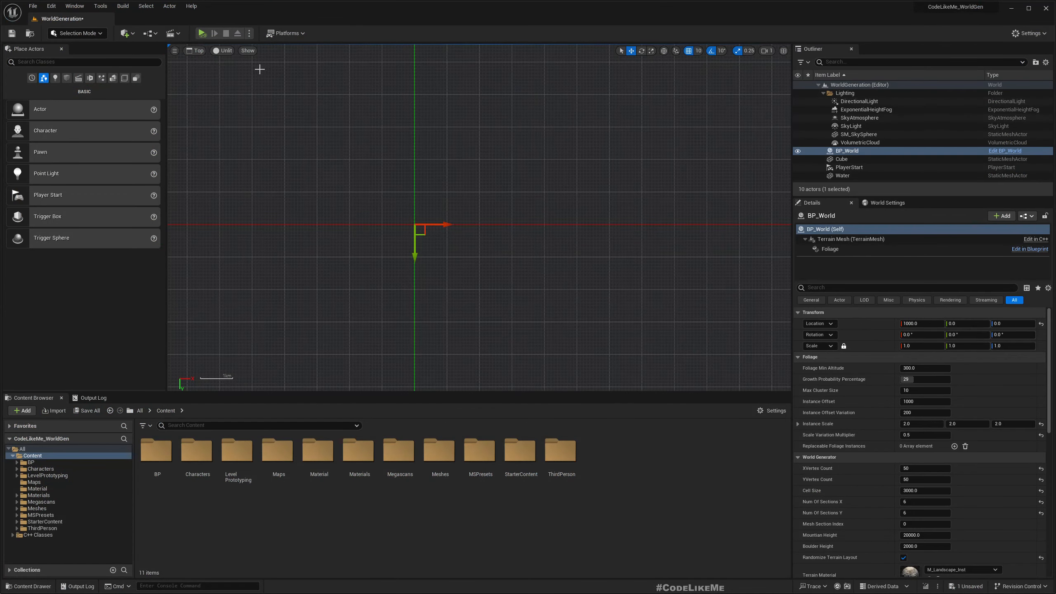
Step: Simulate and stop the level repeatedly in the Top view to compare the randomized starting terrain sections
{"action": "left_click", "coordinate": [202, 33]}
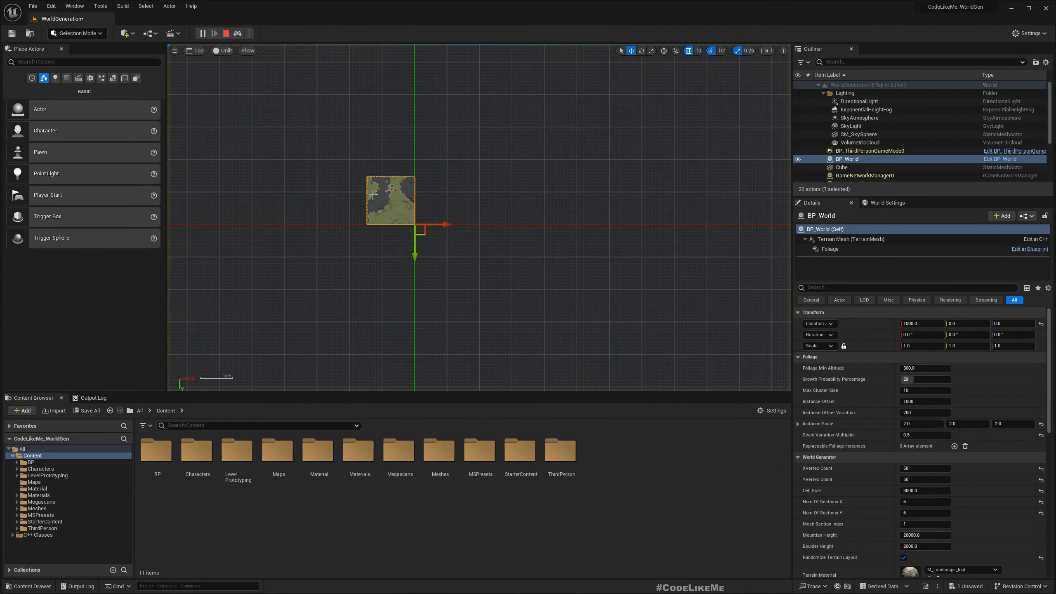
{"action": "key", "text": "Escape"}
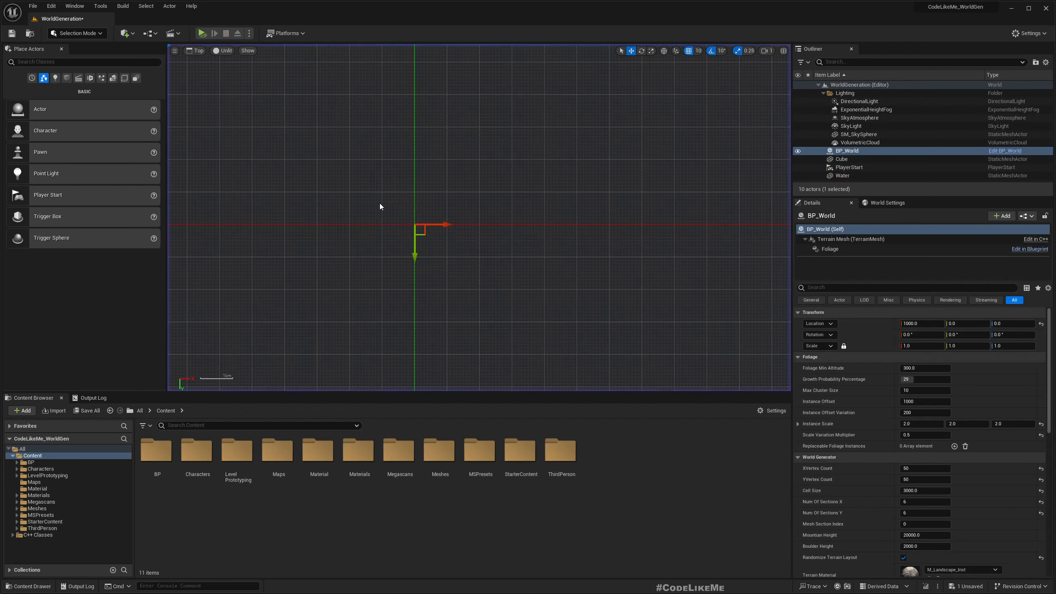
{"action": "left_click", "coordinate": [208, 35]}
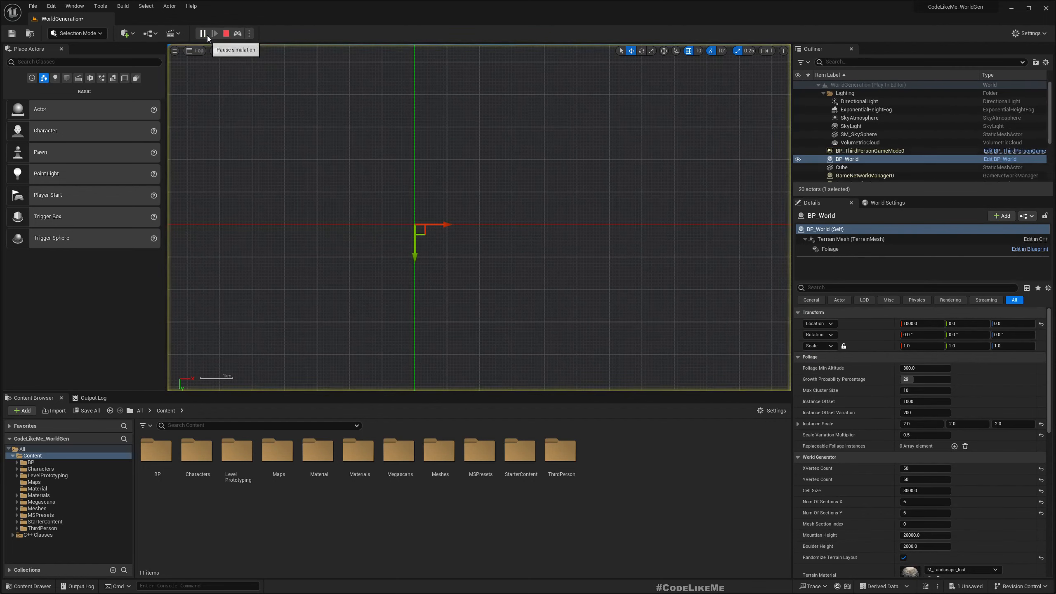
{"action": "key", "text": "Escape"}
{"action": "left_click", "coordinate": [207, 34]}
{"action": "key", "text": "Escape"}
{"action": "left_click", "coordinate": [207, 34]}
{"action": "key", "text": "Escape"}
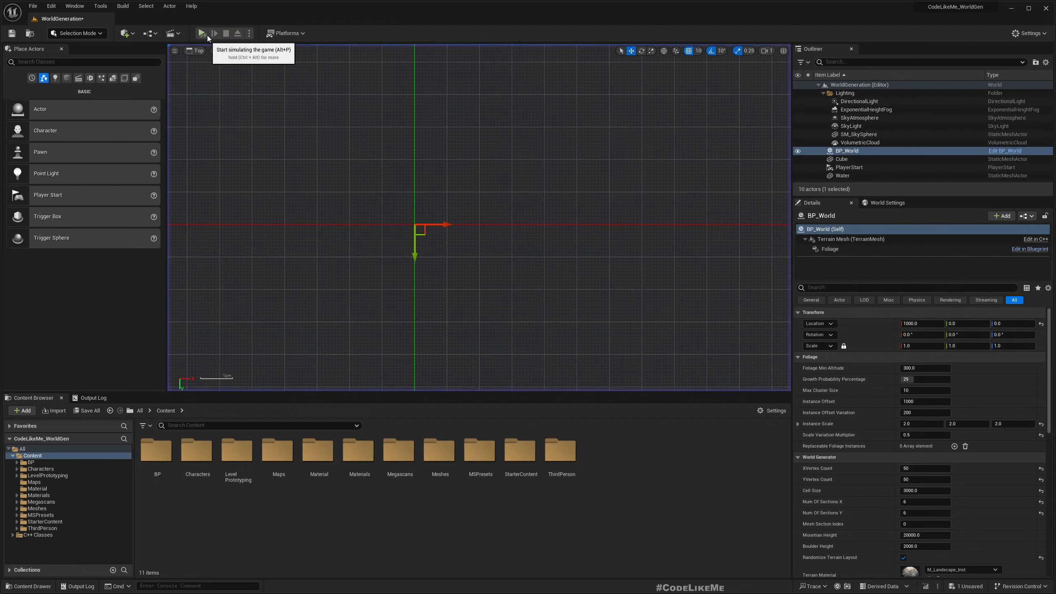
{"action": "left_click", "coordinate": [207, 34]}
{"action": "key", "text": "Escape"}
{"action": "left_click", "coordinate": [208, 34]}
{"action": "key", "text": "Escape"}
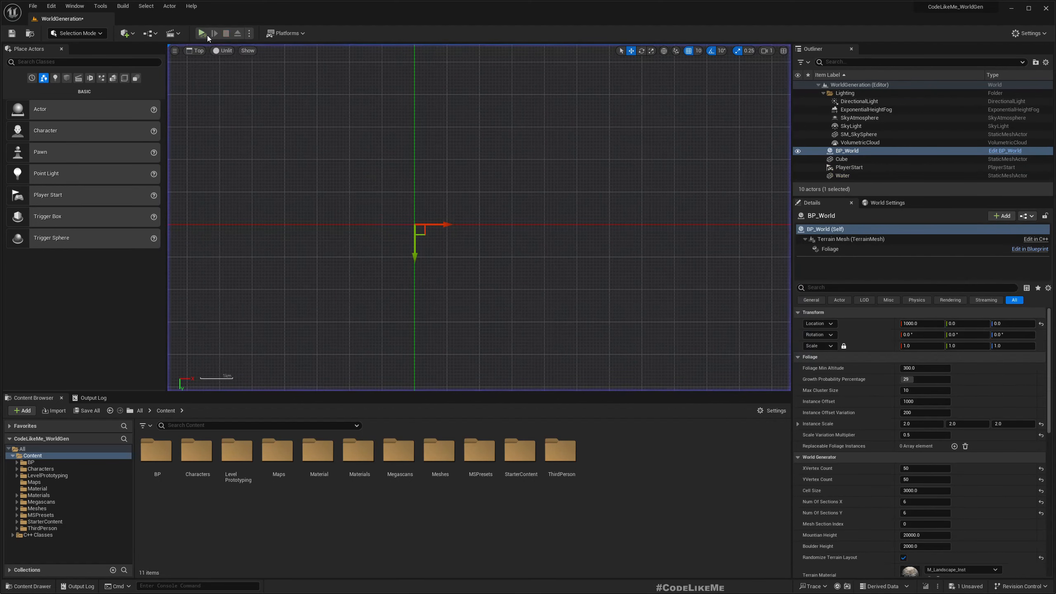
Step: Simulate the level again from above, letting more terrain sections generate to examine the randomized layouts, and stop
{"action": "left_click", "coordinate": [202, 33]}
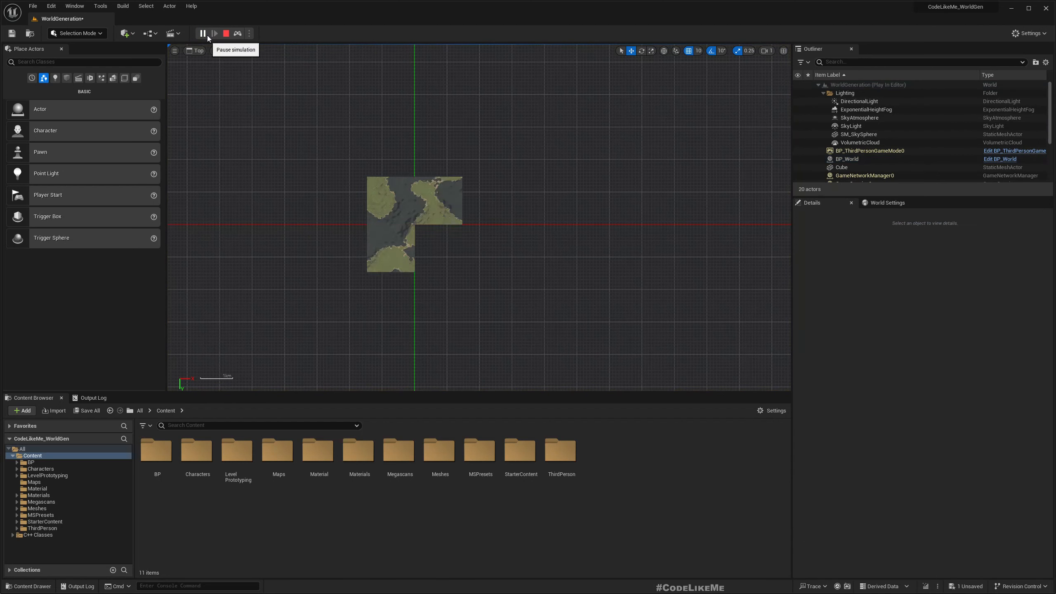
{"action": "left_click", "coordinate": [228, 32]}
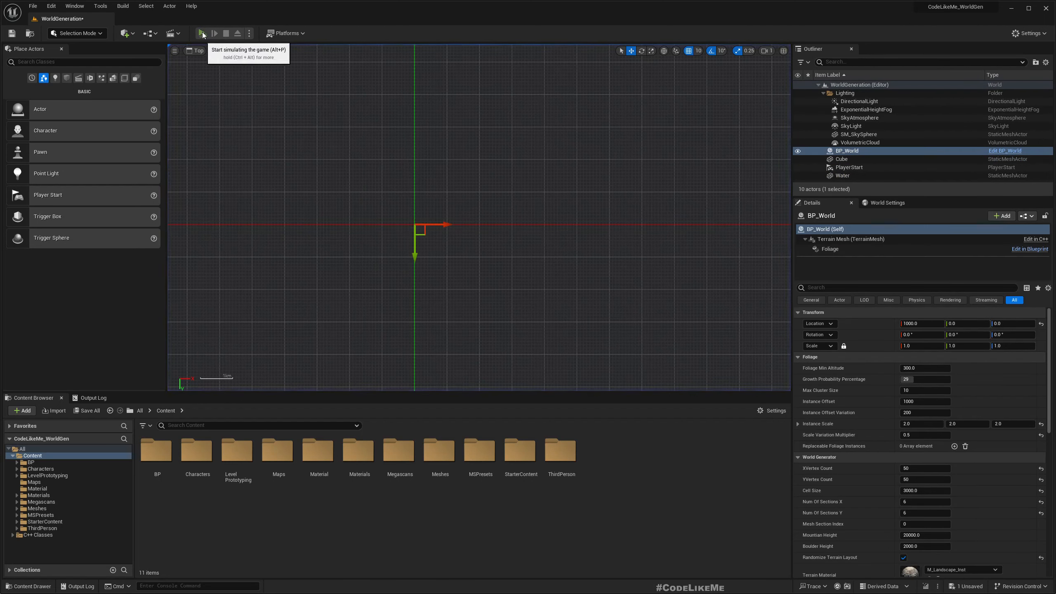
{"action": "left_click", "coordinate": [202, 34]}
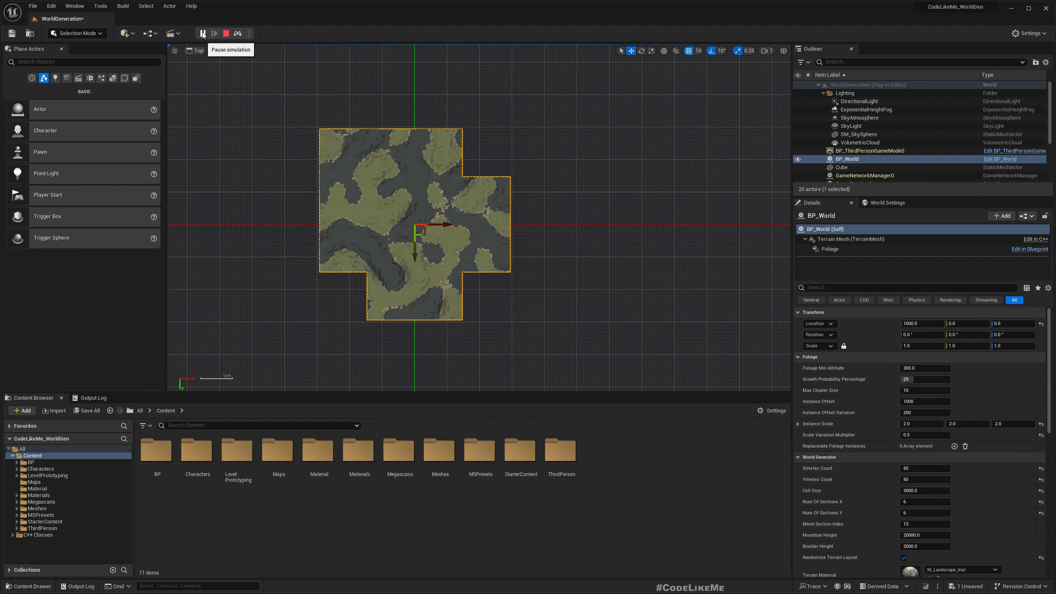
{"action": "left_click", "coordinate": [226, 33]}
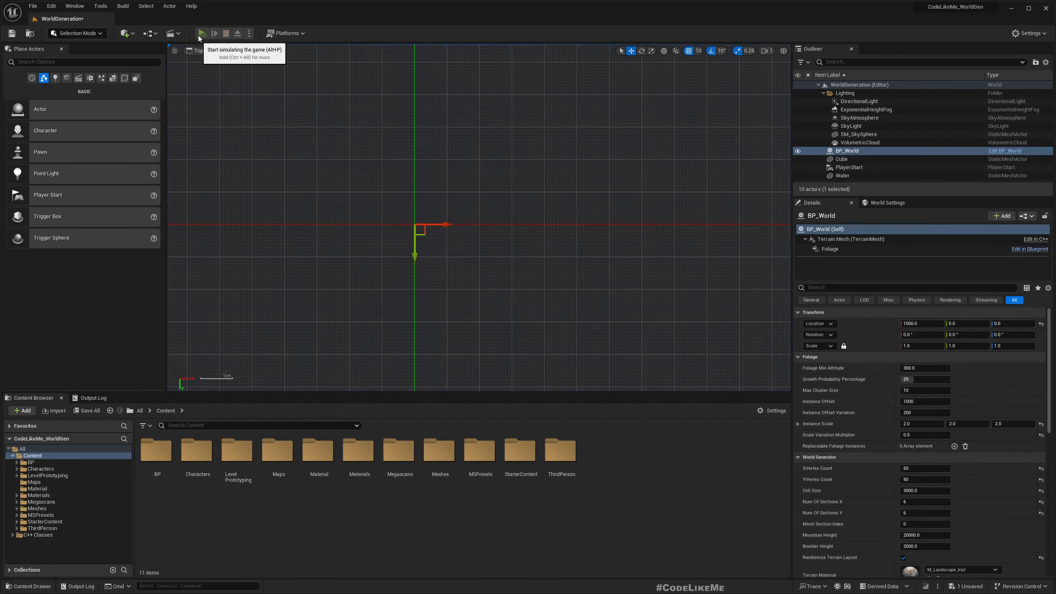
{"action": "left_click", "coordinate": [200, 35]}
{"action": "left_click", "coordinate": [199, 36]}
{"action": "left_click", "coordinate": [226, 35]}
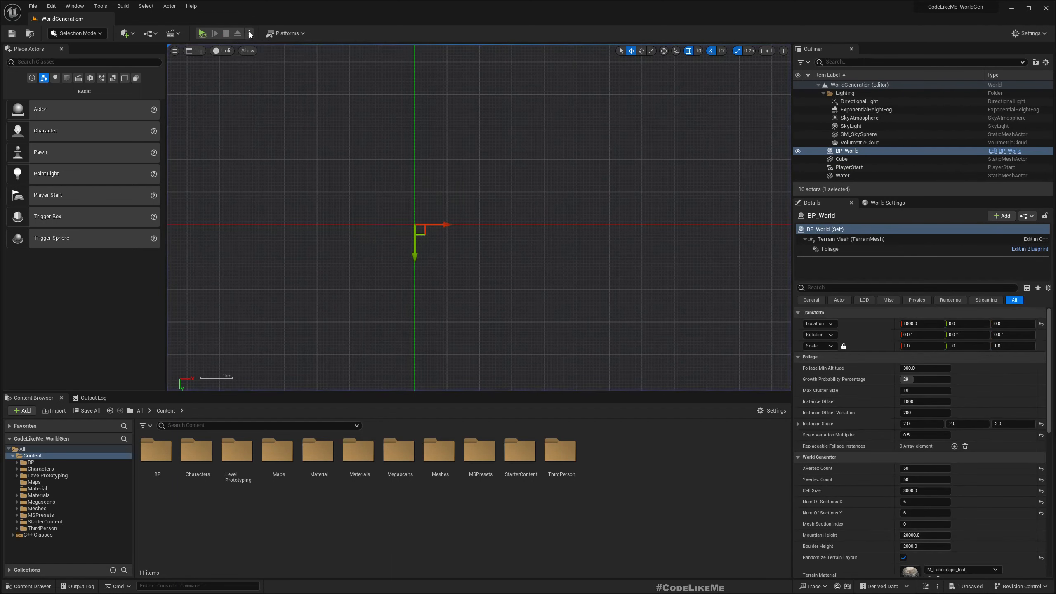
Step: Switch from simulating to playing the level in the viewport with the third-person character, in full screen
{"action": "left_click", "coordinate": [249, 33]}
{"action": "left_click", "coordinate": [283, 56]}
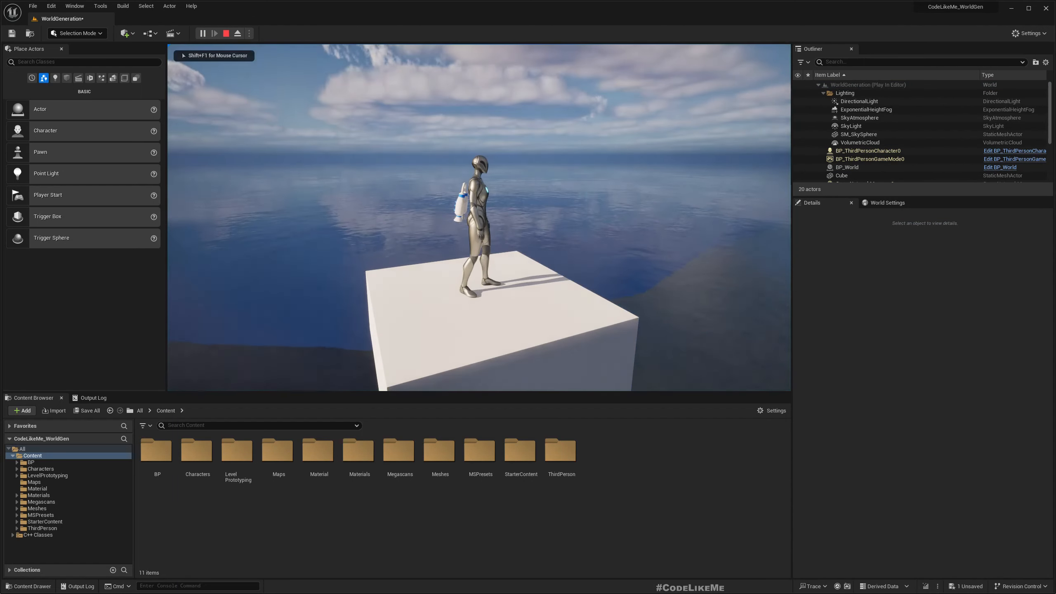
{"action": "key", "text": "F11"}
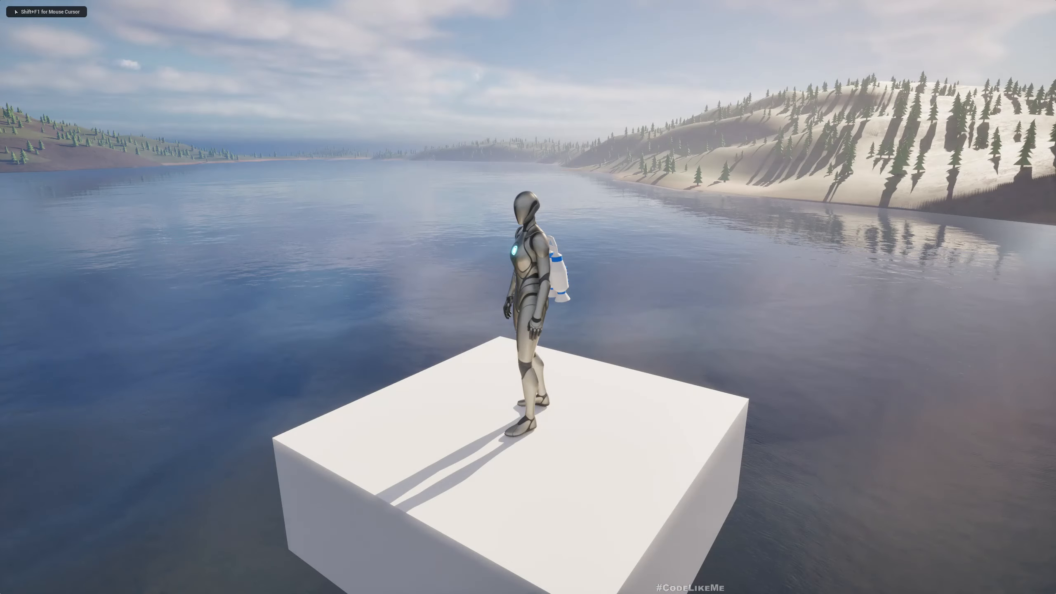
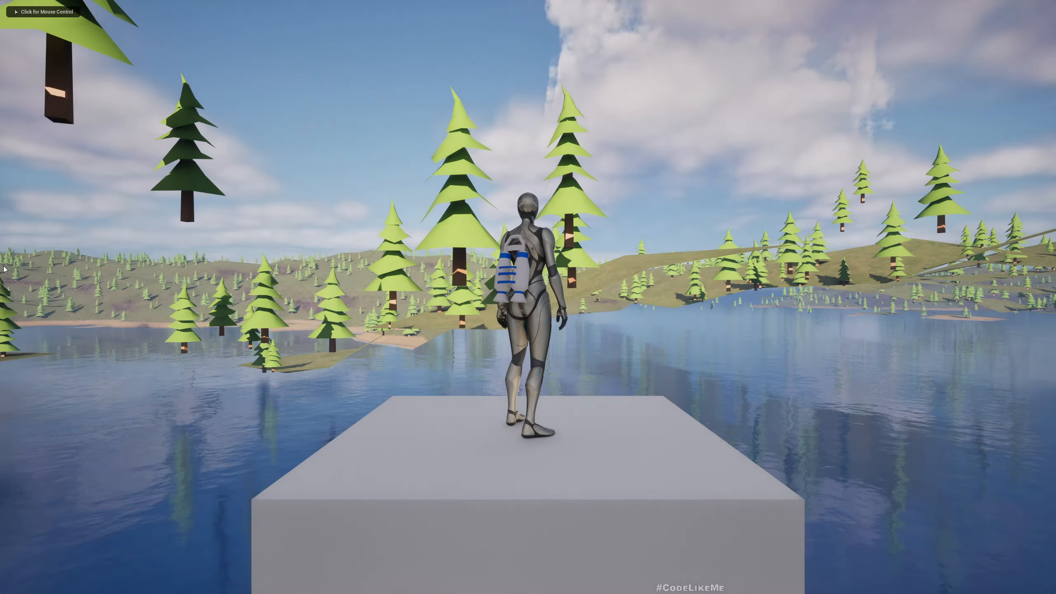
Step: Replay the level in full screen and look around to compare the randomized terrain surrounding the character
{"action": "left_click", "coordinate": [698, 414]}
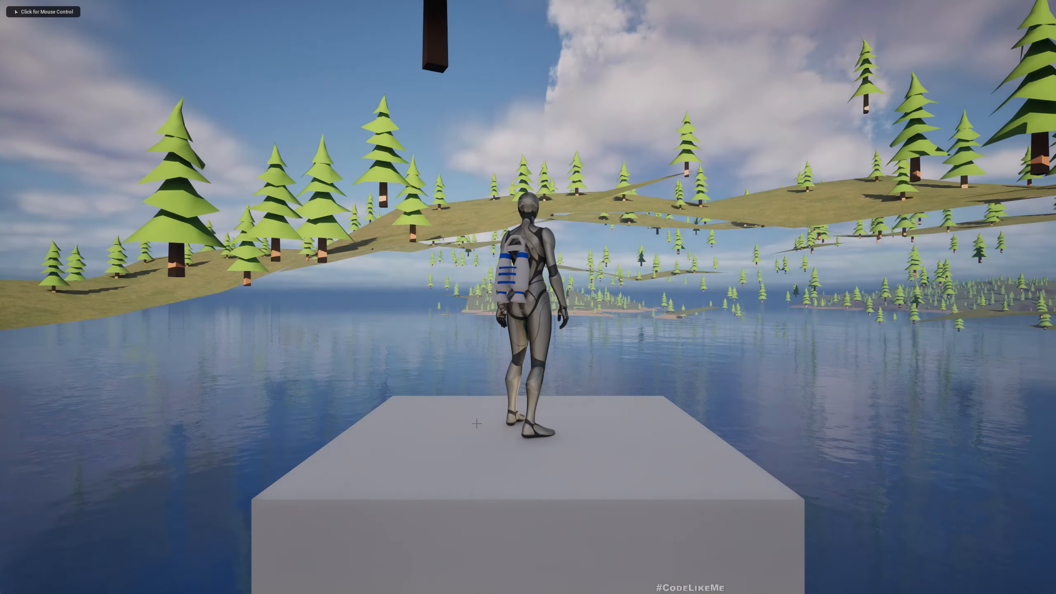
{"action": "key", "text": "Escape"}
{"action": "key", "text": "alt+p"}
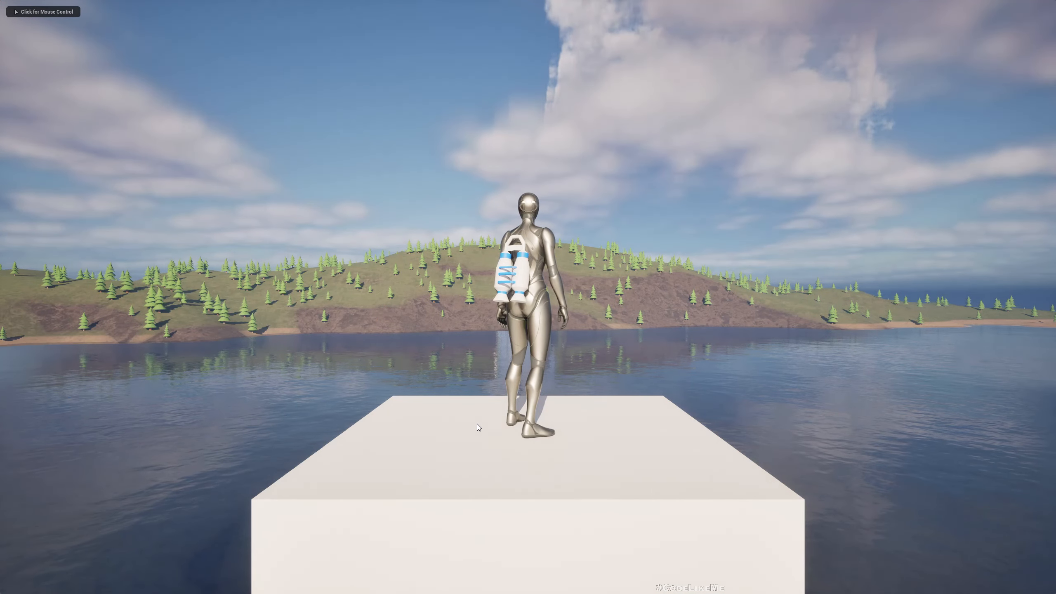
{"action": "left_click", "coordinate": [477, 425]}
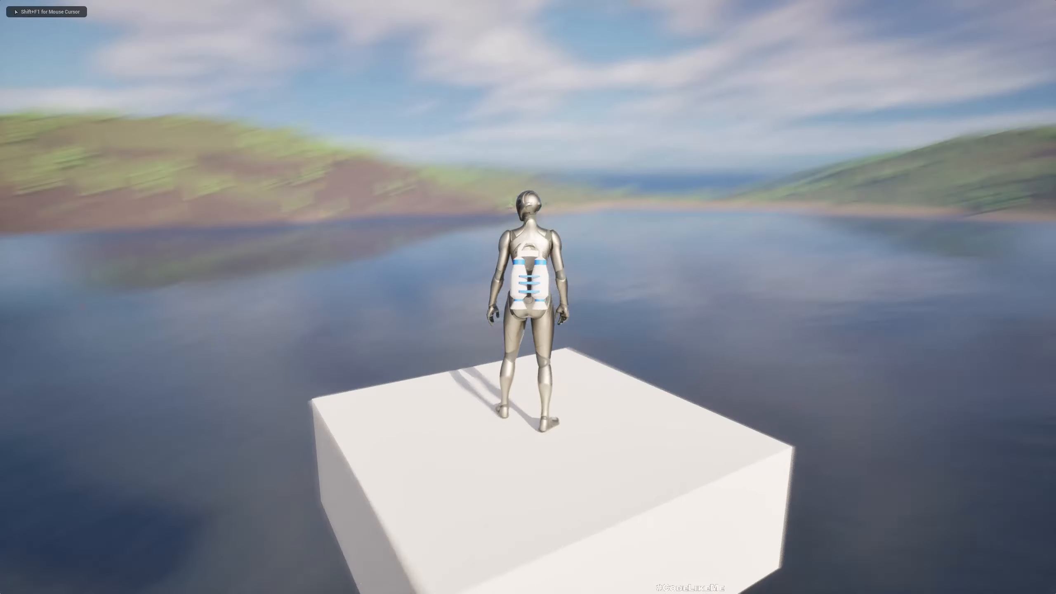
{"action": "key", "text": "Escape"}
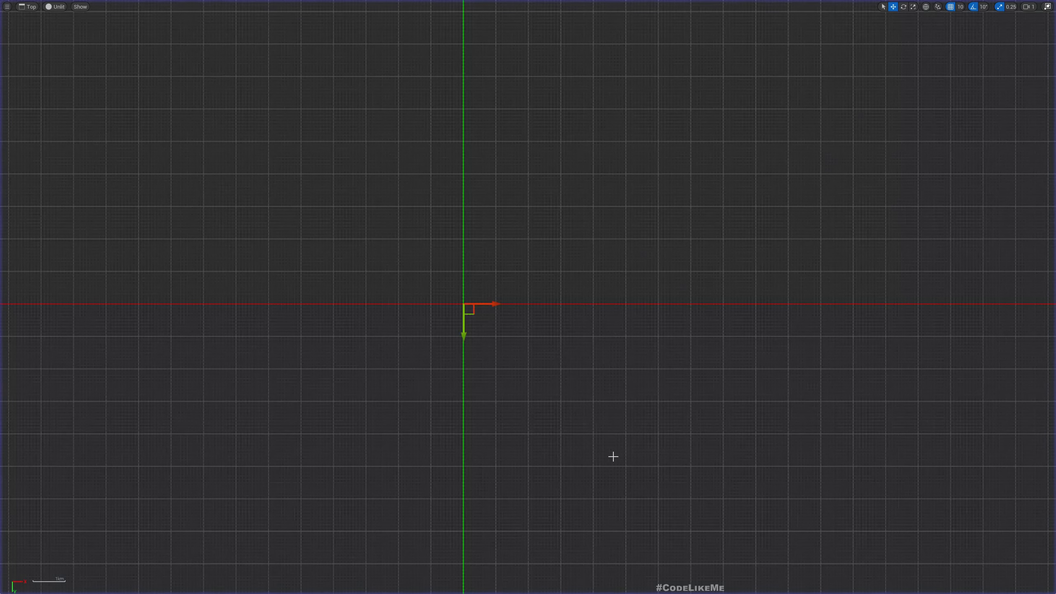
Step: Set the viewport to Perspective and play the level to inspect the terrain around the player's platform
{"action": "left_click", "coordinate": [28, 7]}
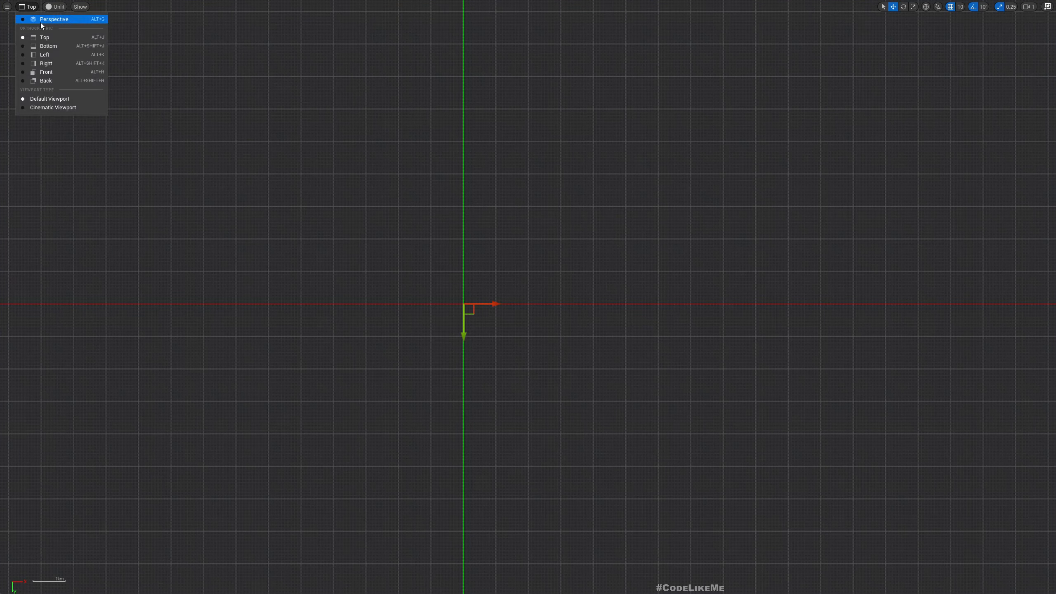
{"action": "left_click", "coordinate": [43, 21]}
{"action": "key", "text": "alt+p"}
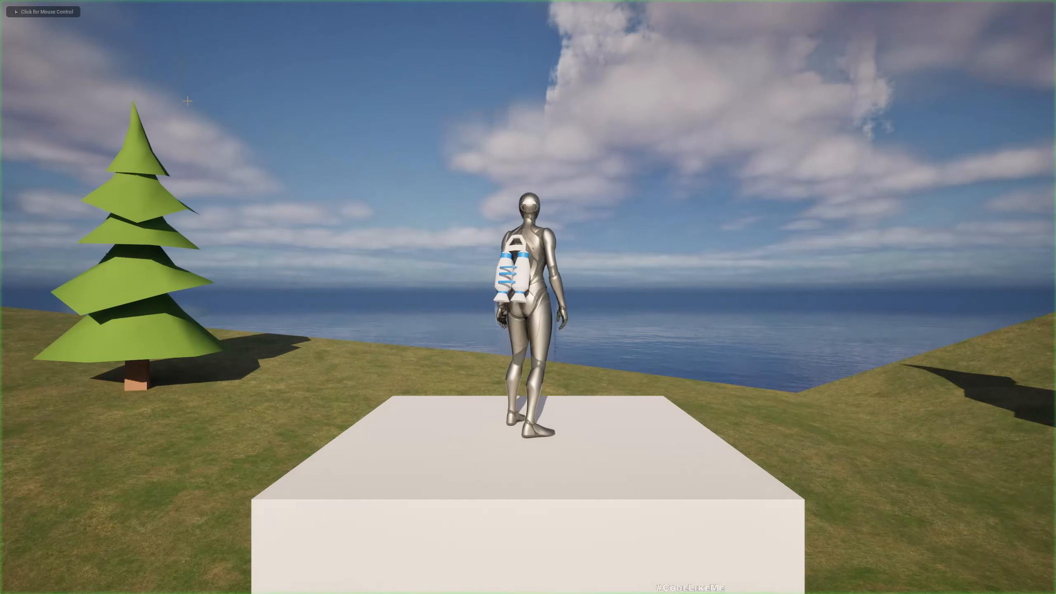
{"action": "left_click", "coordinate": [414, 241]}
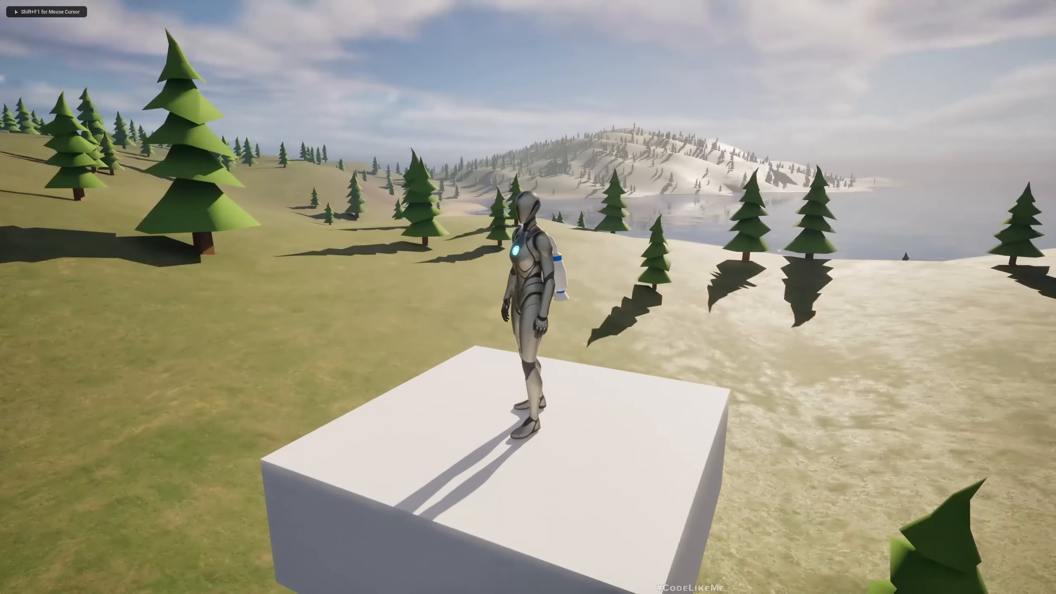
{"action": "key", "text": "Escape"}
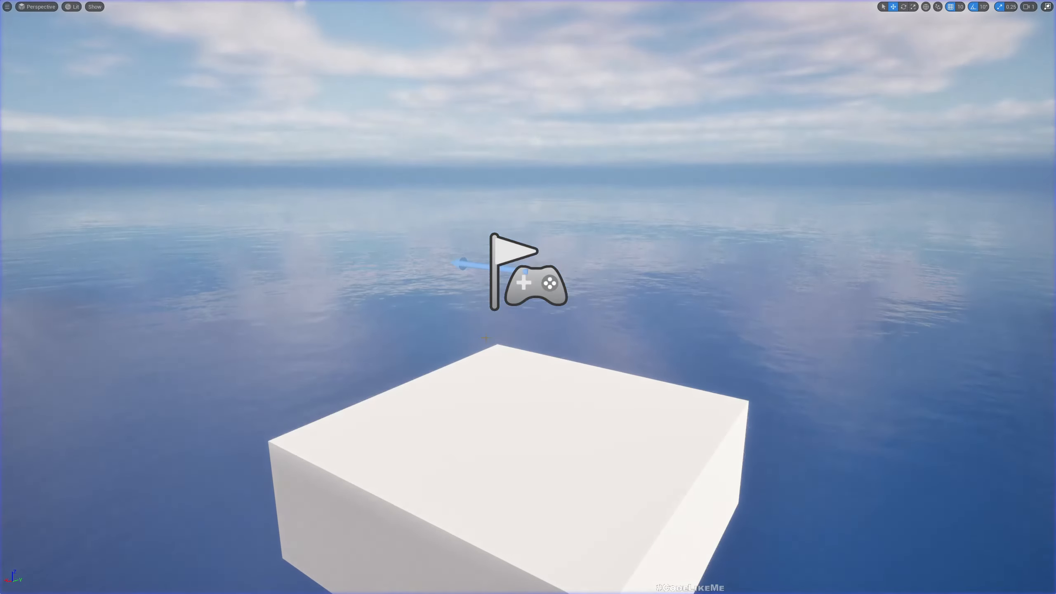
Step: Select the Cube and PlayerStart together, raise both higher above the water, and test the raised start in play mode
{"action": "left_click", "coordinate": [534, 292], "text": "ctrl"}
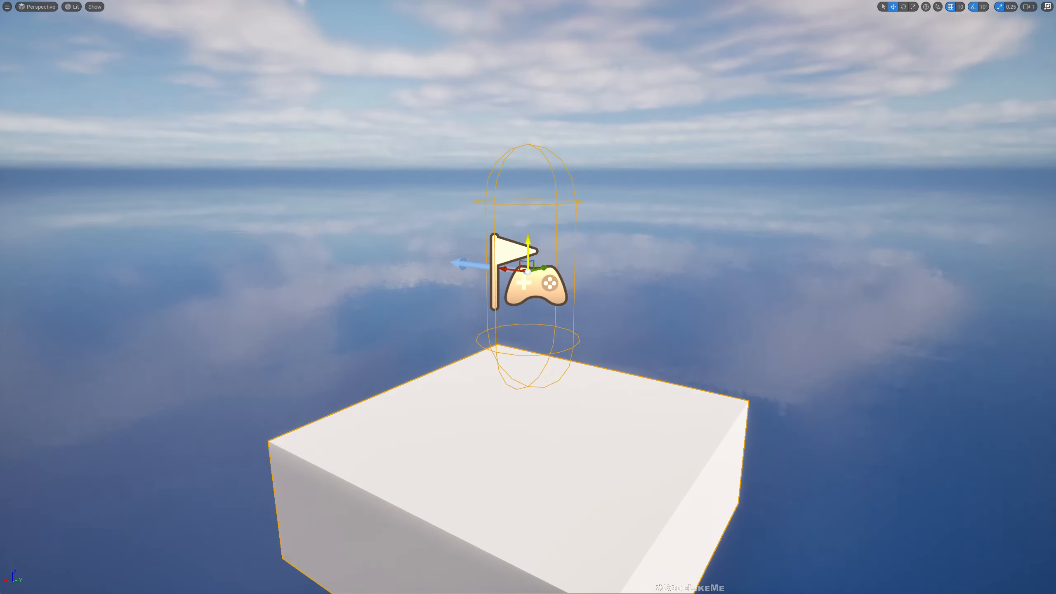
{"action": "key", "text": "alt+p"}
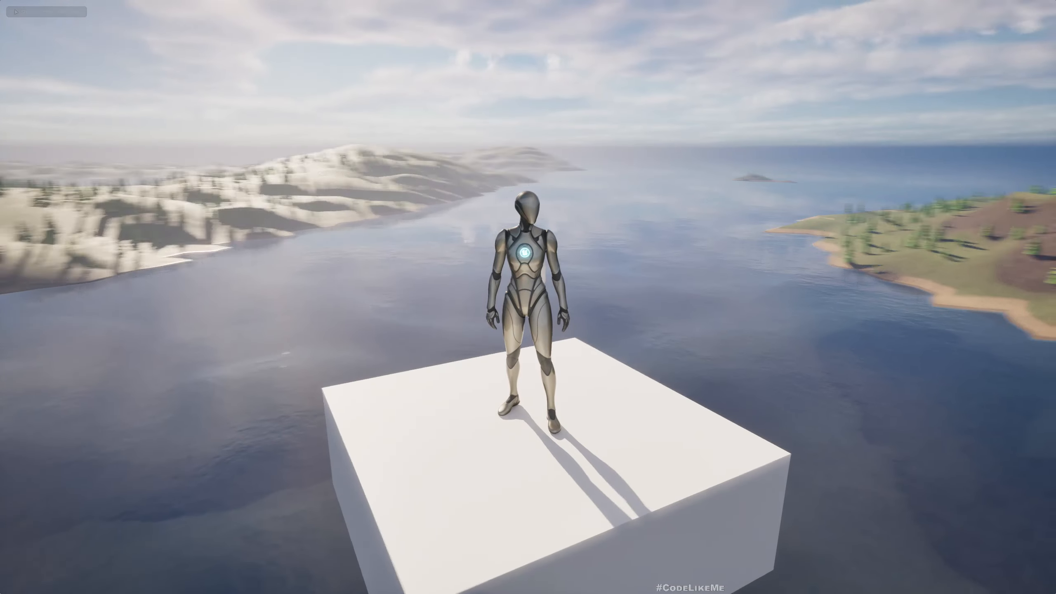
{"action": "key", "text": "Escape"}
Step: Play the level once more to view another randomized layout, then stop and leave the full-screen viewport
{"action": "key", "text": "alt+p"}
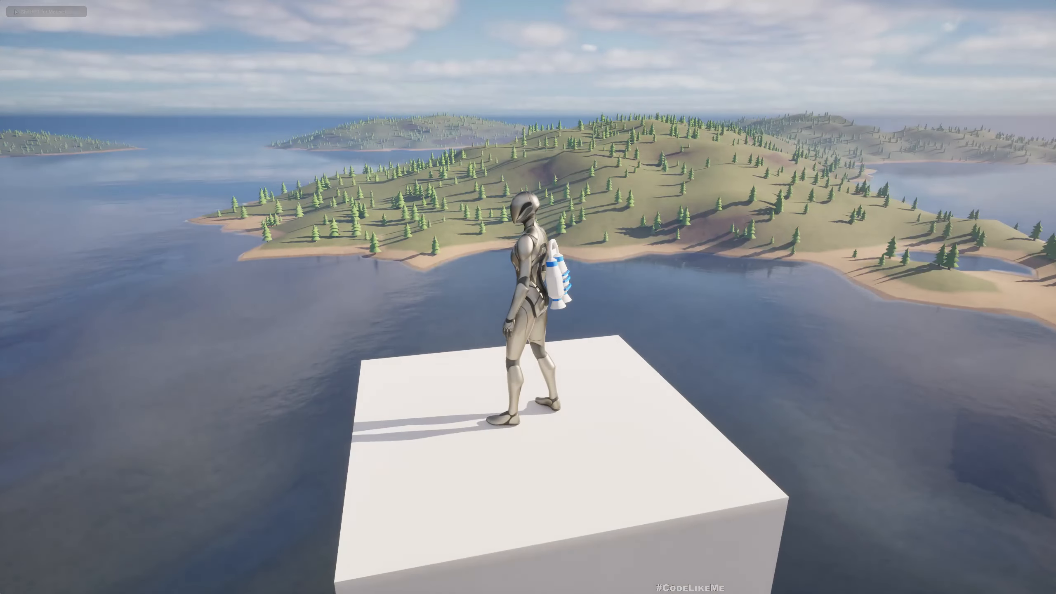
{"action": "key", "text": "Escape"}
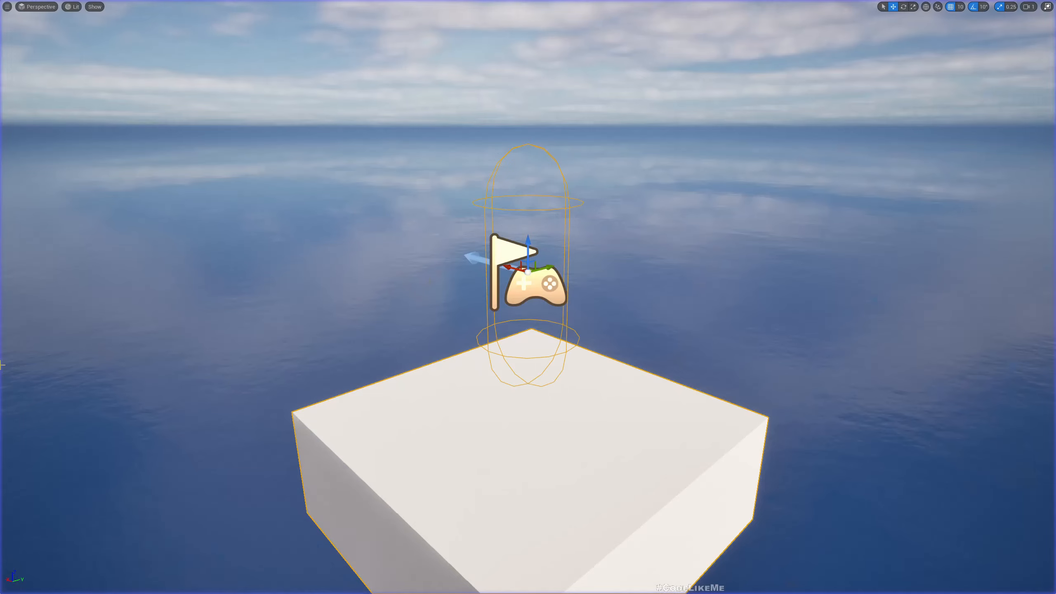
{"action": "key", "text": "F11"}
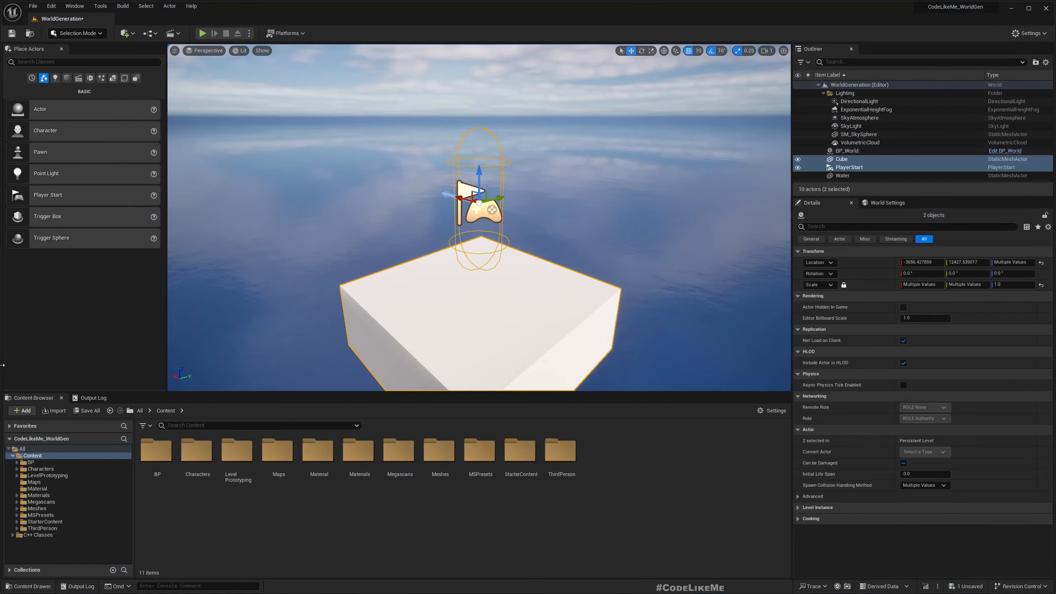
Step: Turn off Randomize Terrain Layout on BP_World, play the level to check the default terrain, and stop the session
{"action": "left_click", "coordinate": [847, 151]}
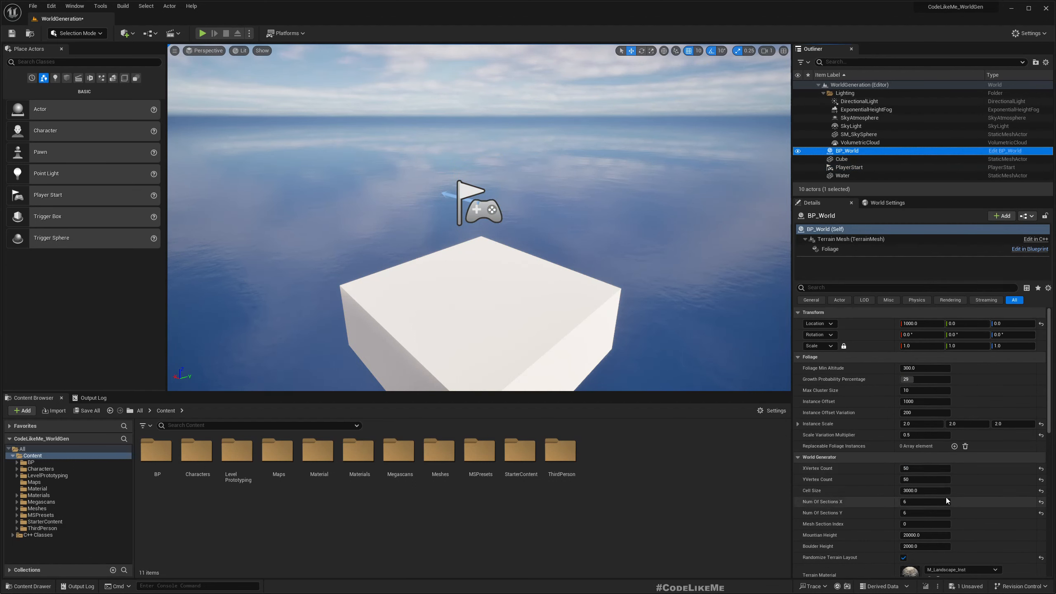
{"action": "left_click", "coordinate": [903, 557]}
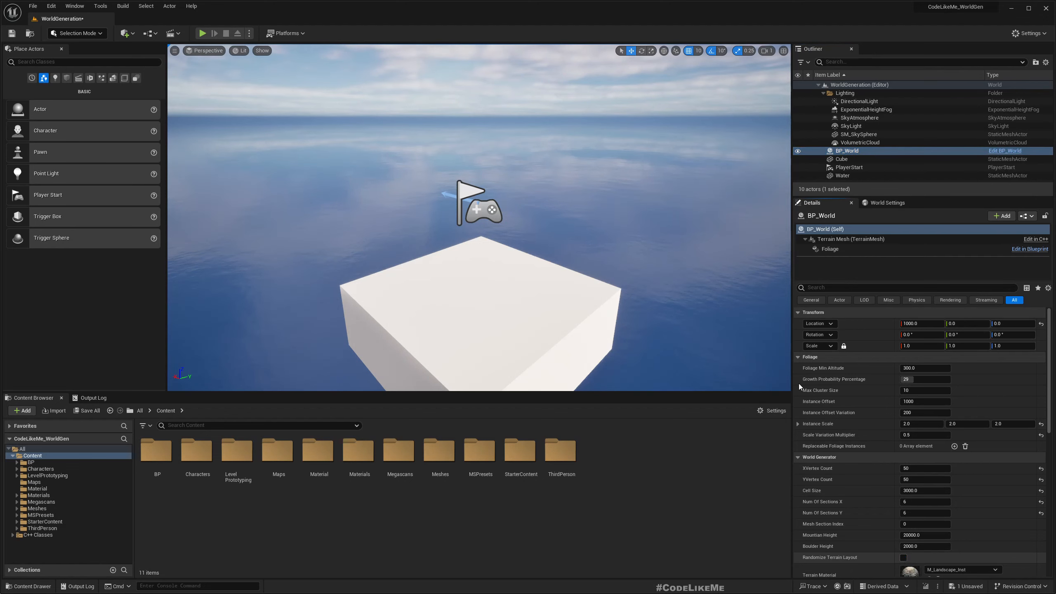
{"action": "left_click", "coordinate": [203, 33]}
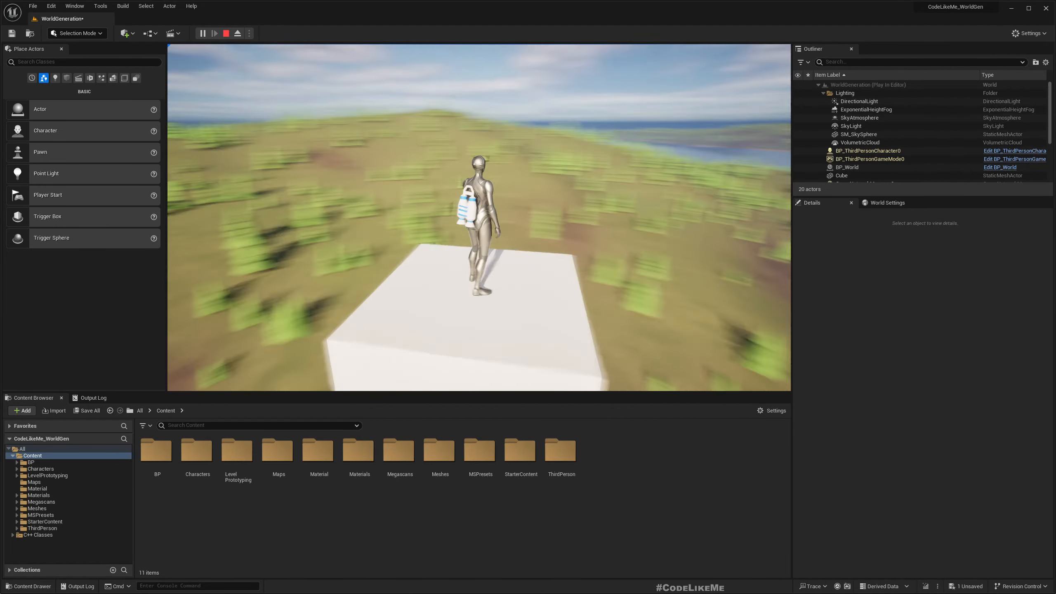
{"action": "key", "text": "Escape"}
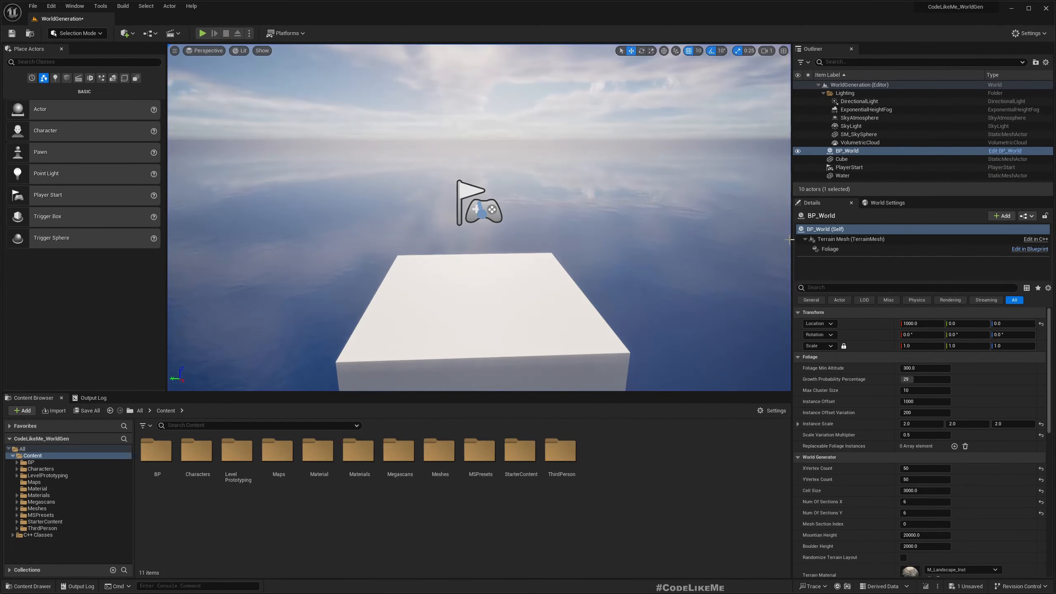
Step: Switch to Visual Studio and add UPROPERTY(EditAnywhere, BlueprintReadWrite) above the PerlinOffset declaration in WorldGenerator.h
{"action": "key", "text": "alt+Tab"}
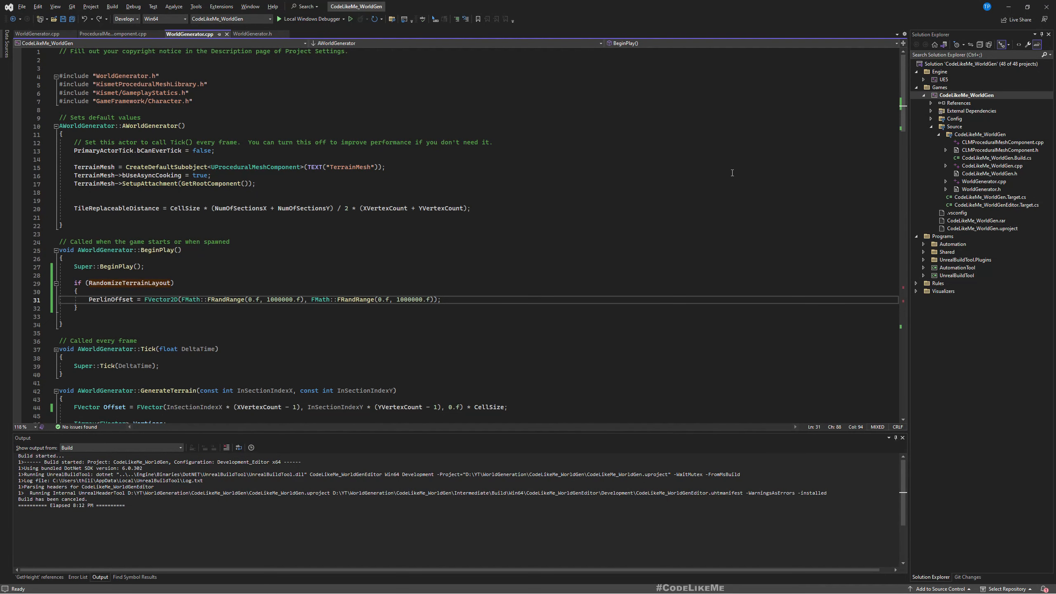
{"action": "left_click", "coordinate": [251, 34]}
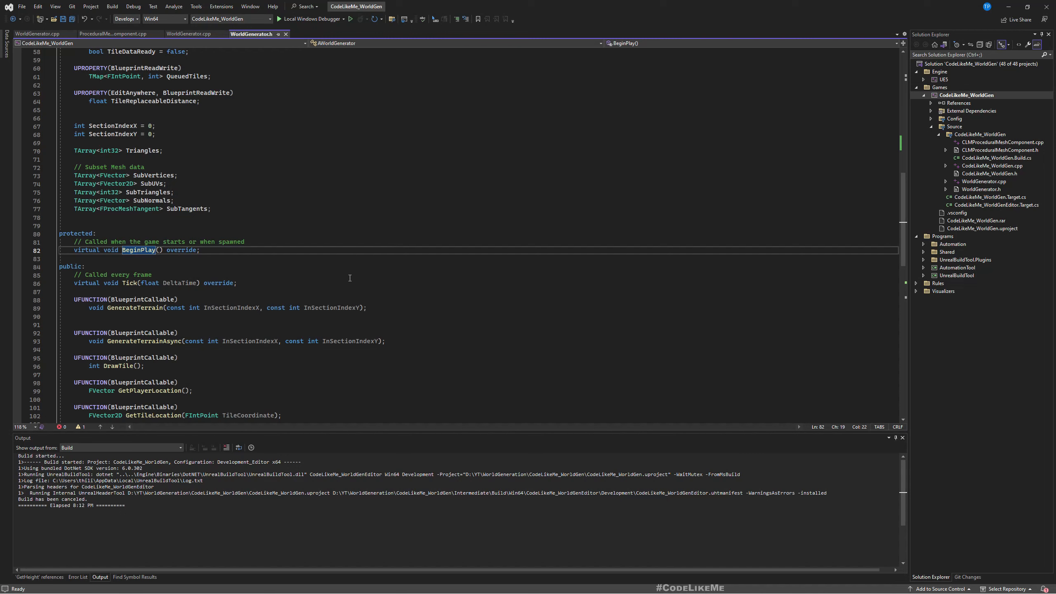
{"action": "scroll", "coordinate": [276, 245], "scroll_direction": "up", "scroll_amount": 5}
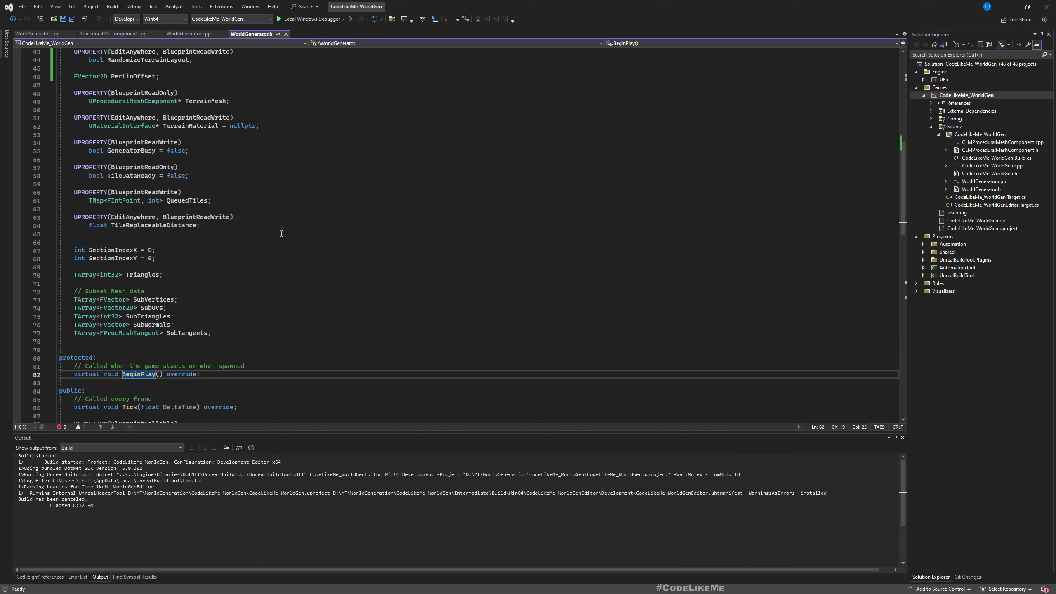
{"action": "scroll", "coordinate": [279, 233], "scroll_direction": "up", "scroll_amount": 4}
{"action": "scroll", "coordinate": [279, 233], "scroll_direction": "up", "scroll_amount": 4}
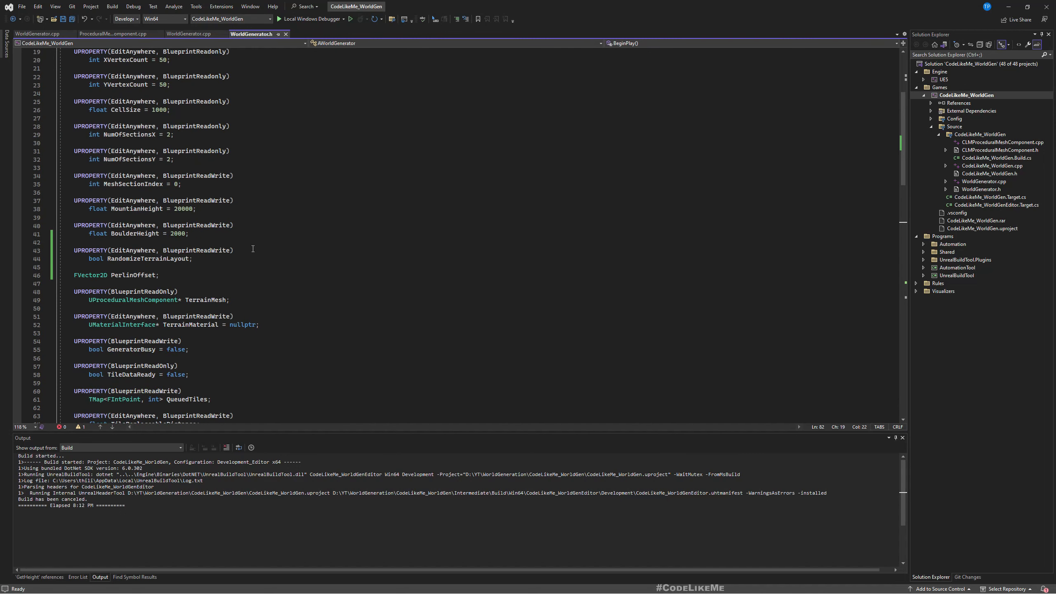
{"action": "left_click_drag", "start_coordinate": [252, 249], "coordinate": [253, 246]}
{"action": "key", "text": "ctrl+c"}
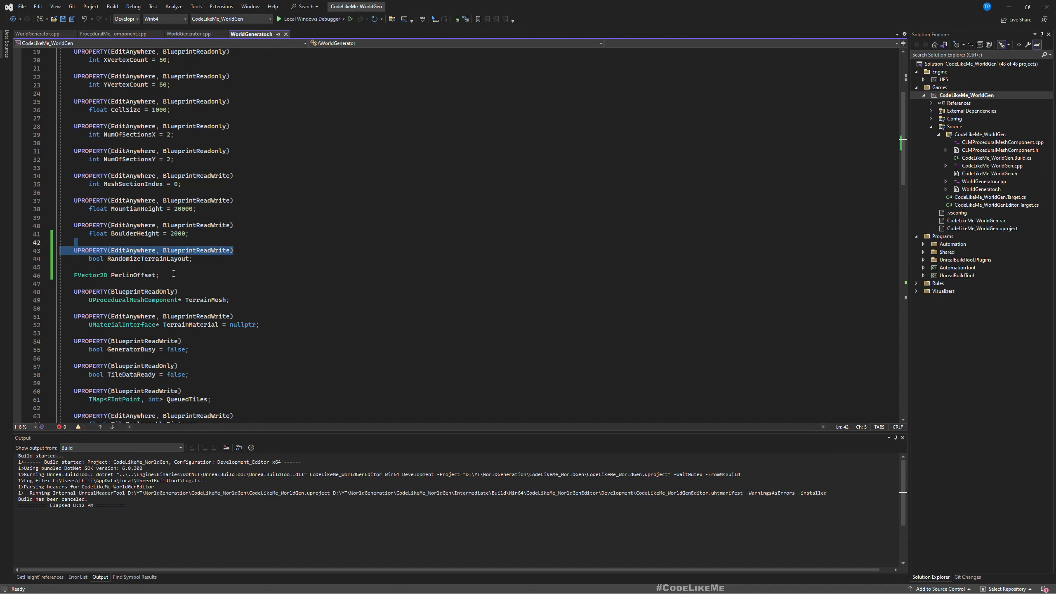
{"action": "left_click", "coordinate": [163, 268]}
{"action": "key", "text": "ctrl+v"}
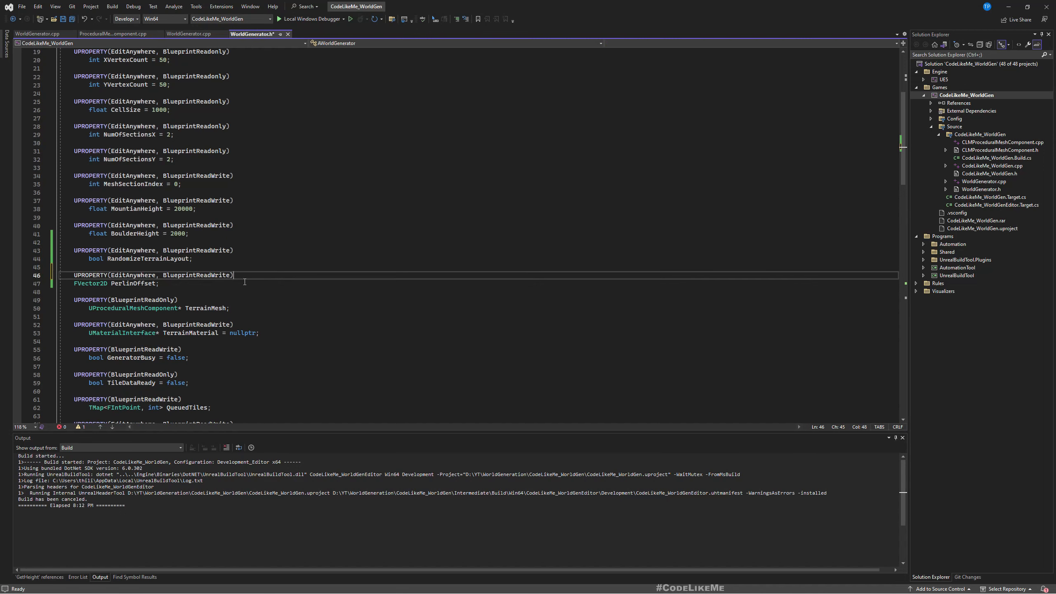
Step: Indent the FVector2D PerlinOffset line beneath its UPROPERTY macro and save the header
{"action": "key", "text": "ctrl+s"}
{"action": "left_click", "coordinate": [75, 285]}
{"action": "key", "text": "Tab"}
{"action": "key", "text": "ctrl+s"}
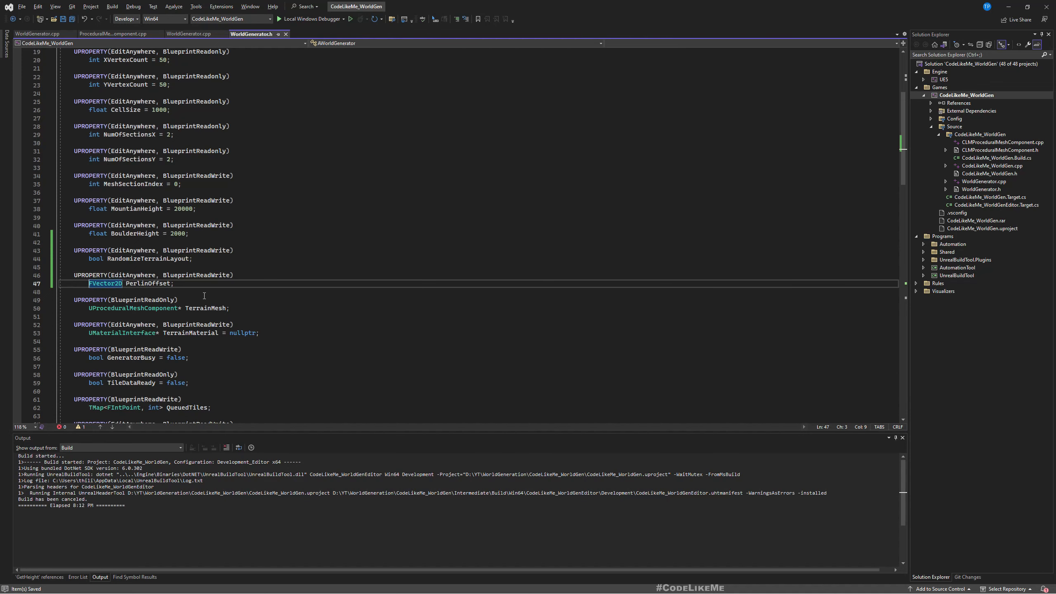
Step: Switch to Unreal Editor and recompile the project with Live Coding so BP_World exposes Perlin Offset
{"action": "key", "text": "alt+Tab"}
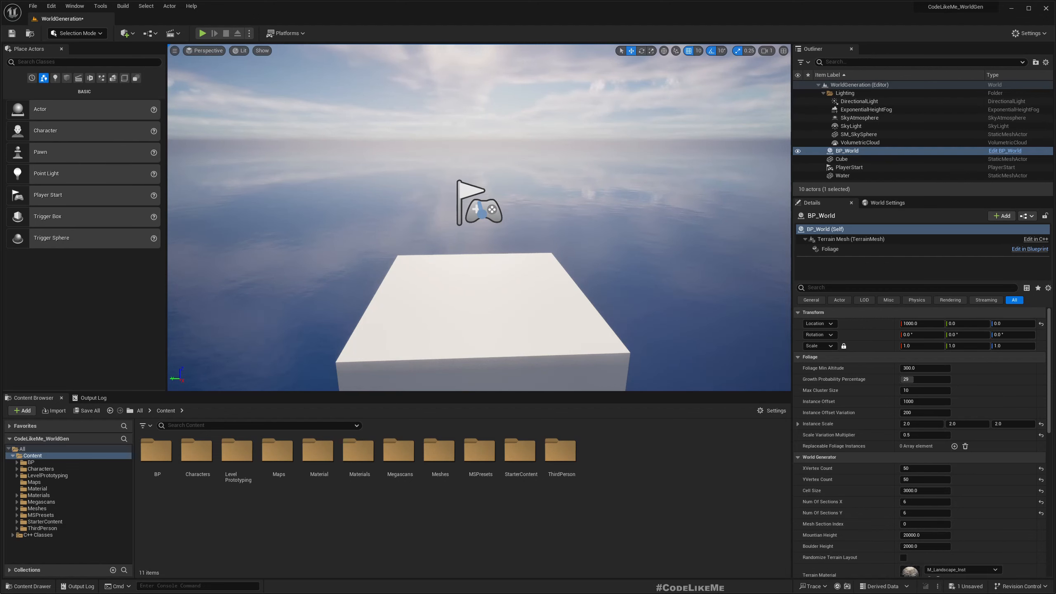
{"action": "left_click_drag", "start_coordinate": [0, 186], "coordinate": [363, 199]}
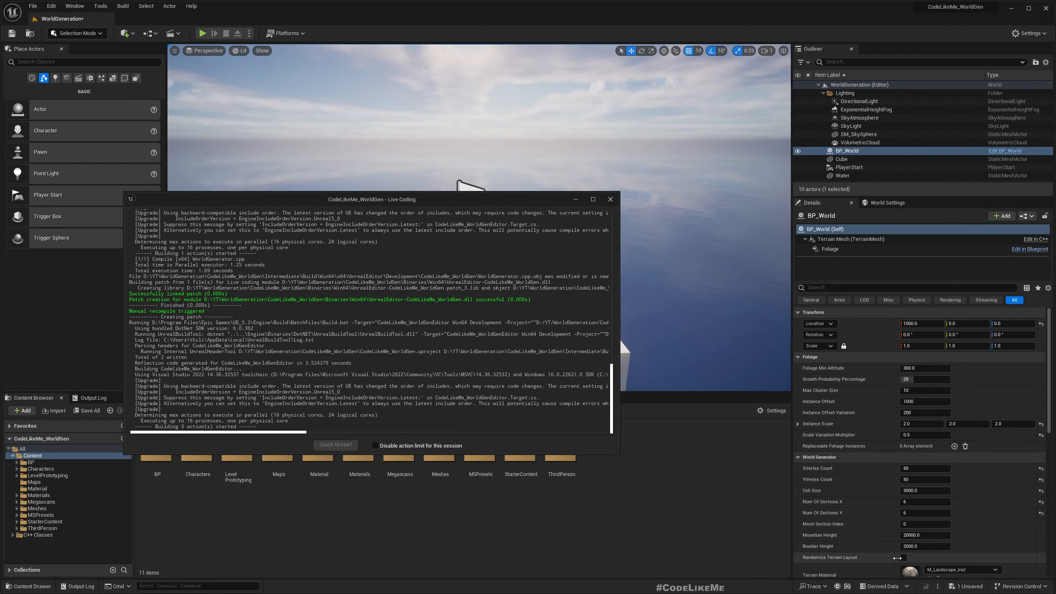
{"action": "scroll", "coordinate": [915, 541], "scroll_direction": "down", "scroll_amount": 2}
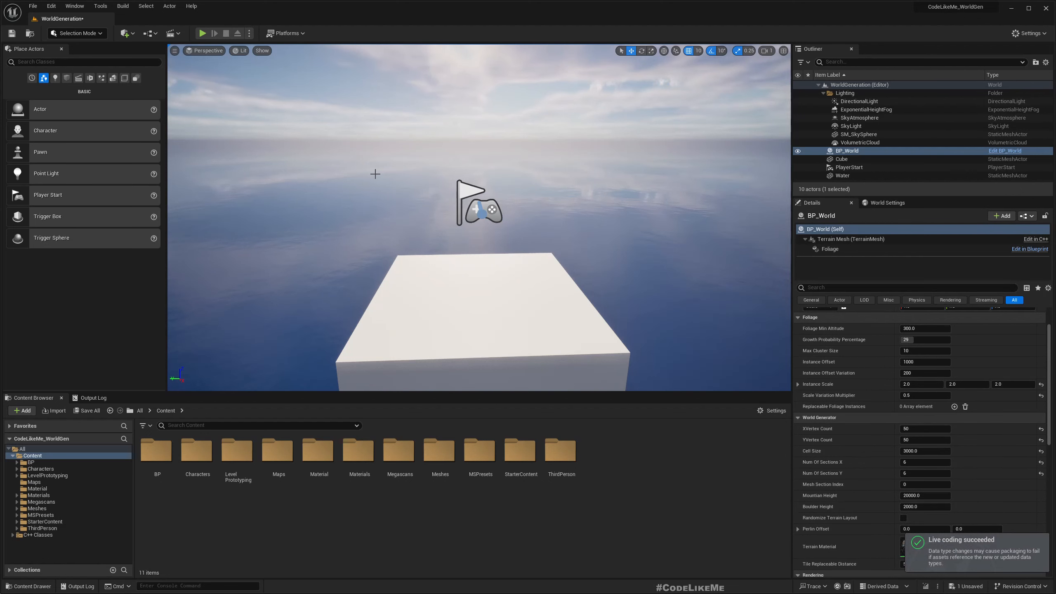
Step: Play the level and inspect BP_World's Perlin Offset with Randomize Terrain Layout off
{"action": "left_click", "coordinate": [202, 34]}
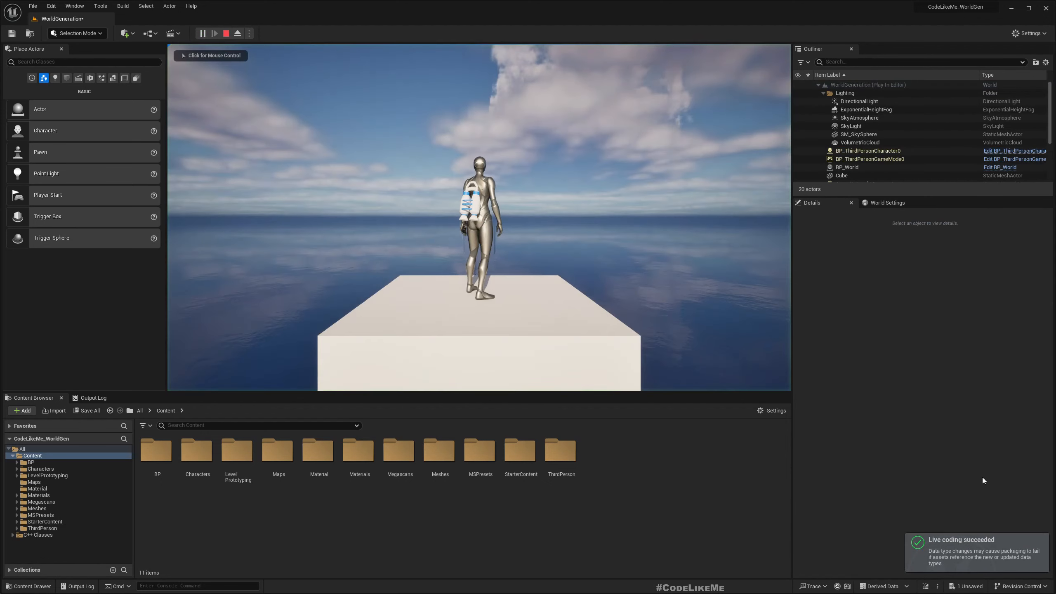
{"action": "left_click", "coordinate": [857, 168]}
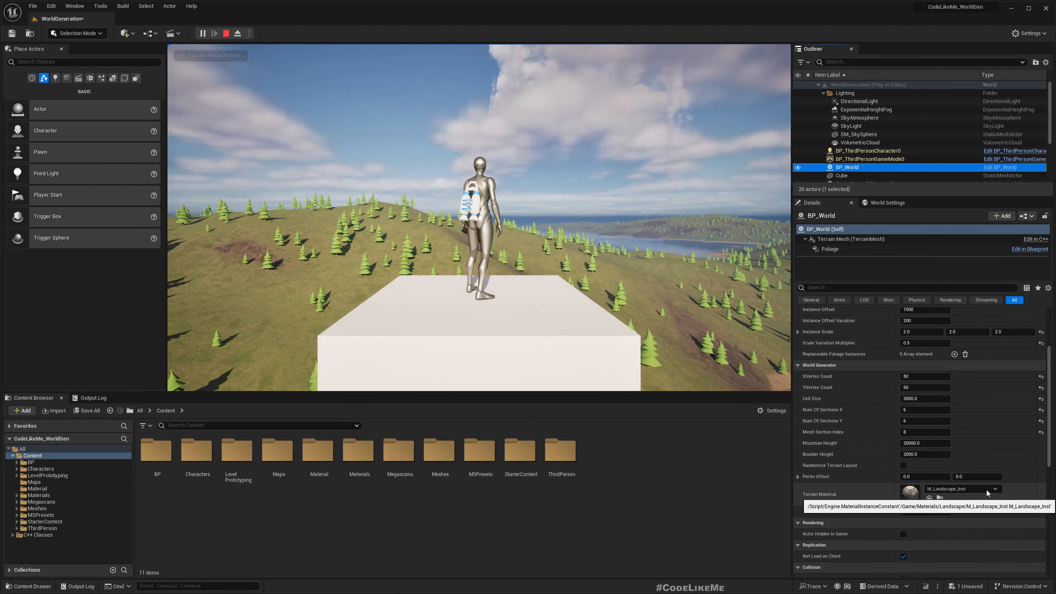
{"action": "scroll", "coordinate": [984, 489], "scroll_direction": "down", "scroll_amount": 1}
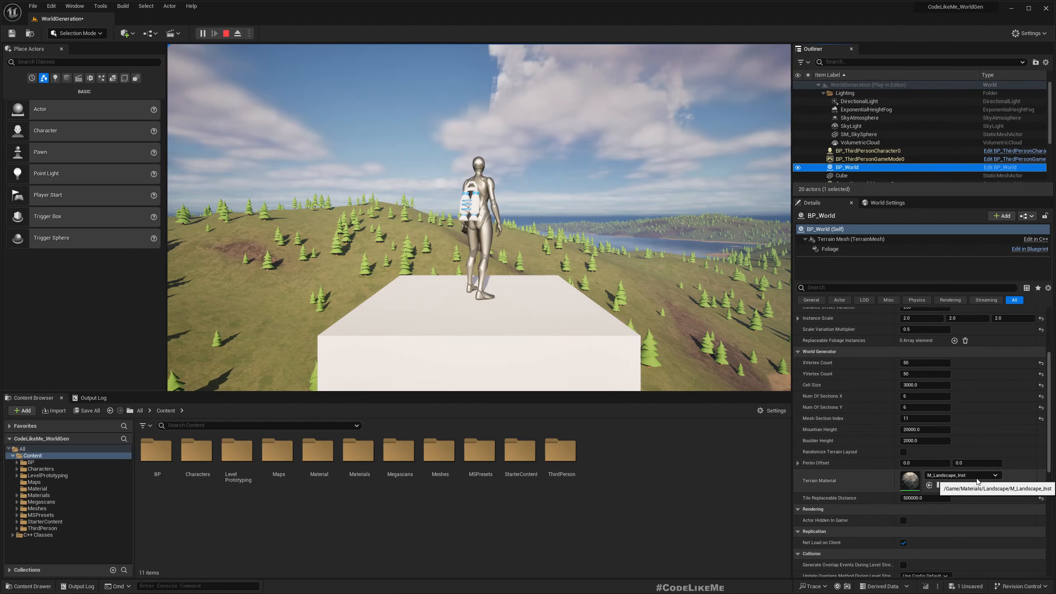
{"action": "key", "text": "Escape"}
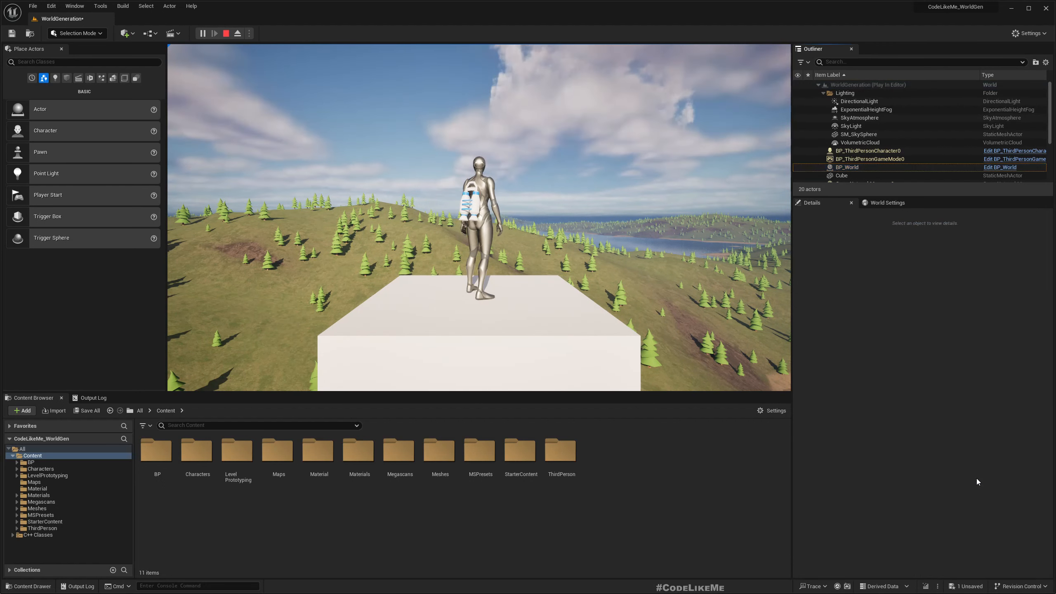
Step: Switch to Visual Studio and examine the RandomizeTerrainLayout condition that sets PerlinOffset in the BeginPlay function of WorldGenerator.cpp
{"action": "key", "text": "alt+Tab"}
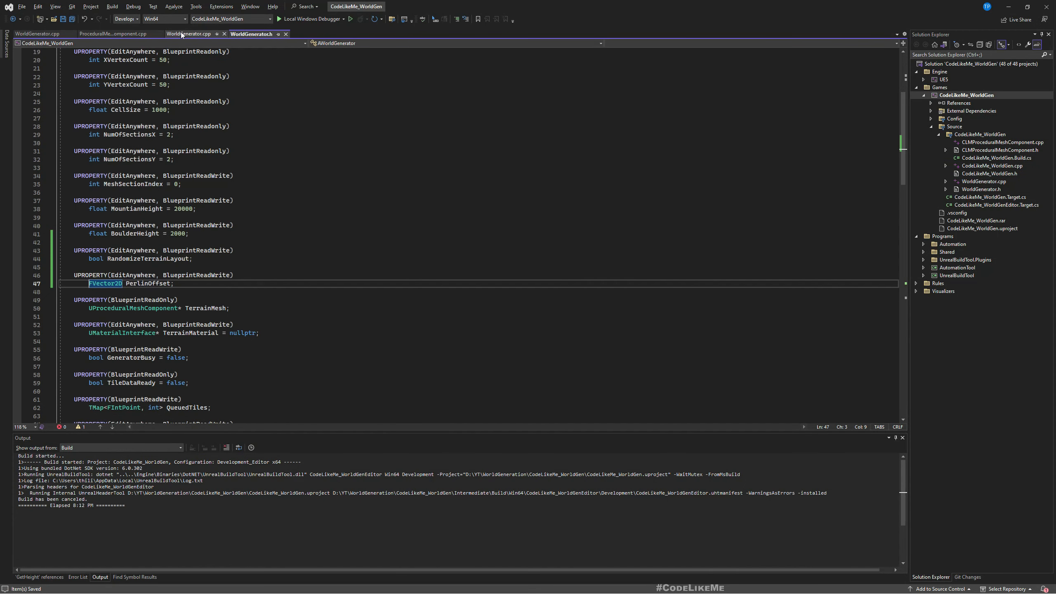
{"action": "scroll", "coordinate": [242, 244], "scroll_direction": "up", "scroll_amount": 6}
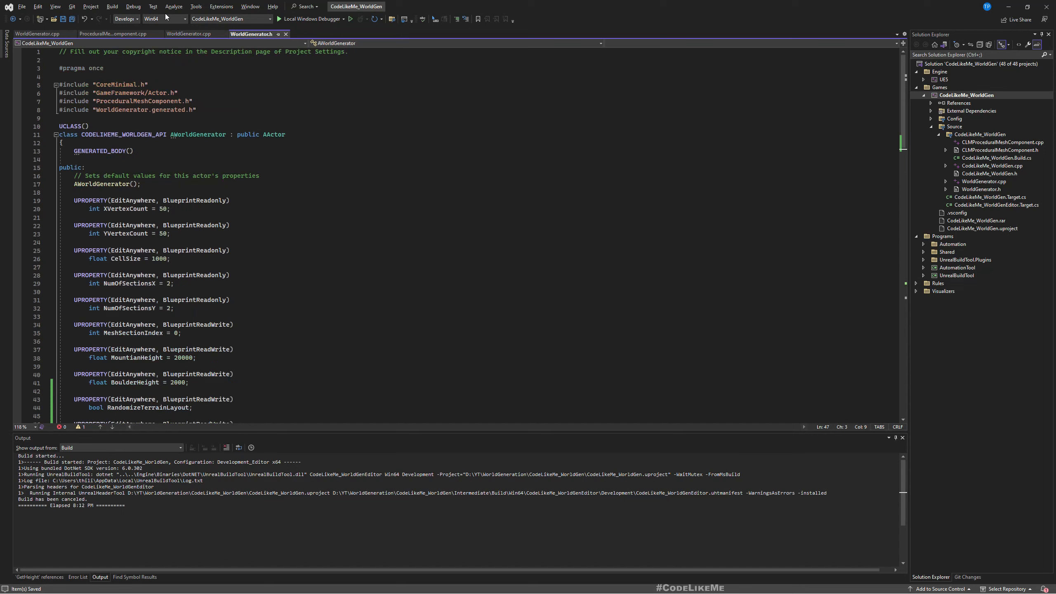
{"action": "left_click", "coordinate": [177, 33]}
{"action": "left_click", "coordinate": [139, 307]}
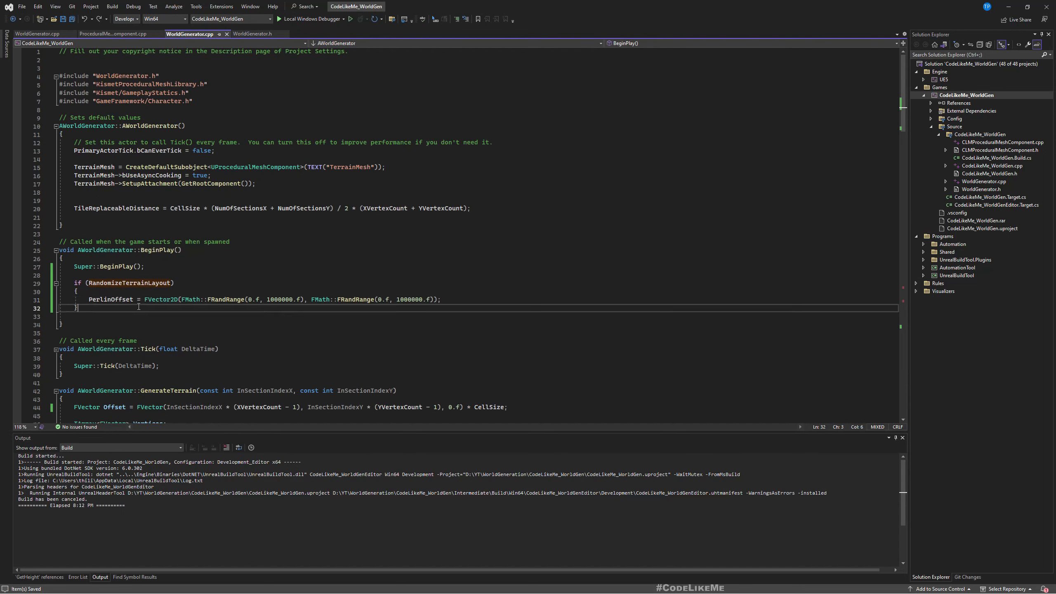
{"action": "left_click", "coordinate": [472, 300]}
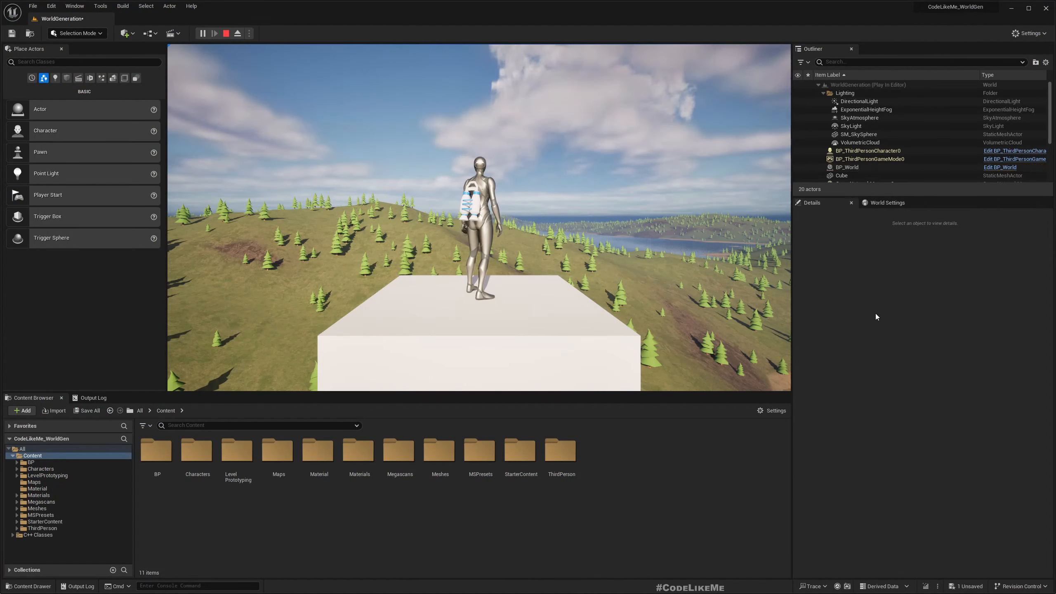
Step: Return to Unreal Editor, stop the running session, and enable Randomize Terrain Layout on BP_World
{"action": "left_click", "coordinate": [846, 167]}
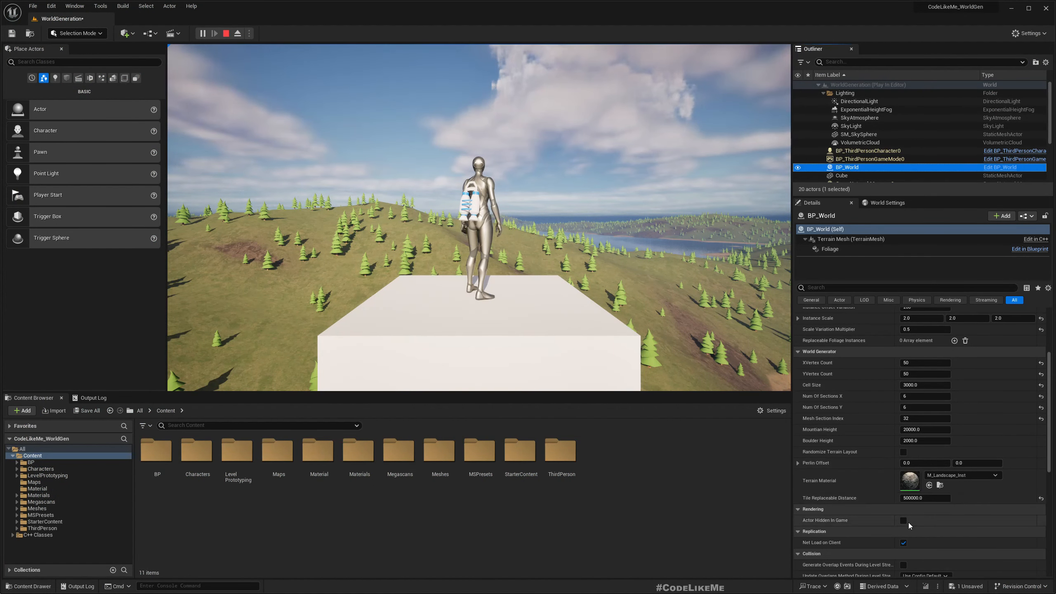
{"action": "left_click", "coordinate": [905, 453]}
{"action": "left_click", "coordinate": [904, 453]}
{"action": "left_click", "coordinate": [224, 34]}
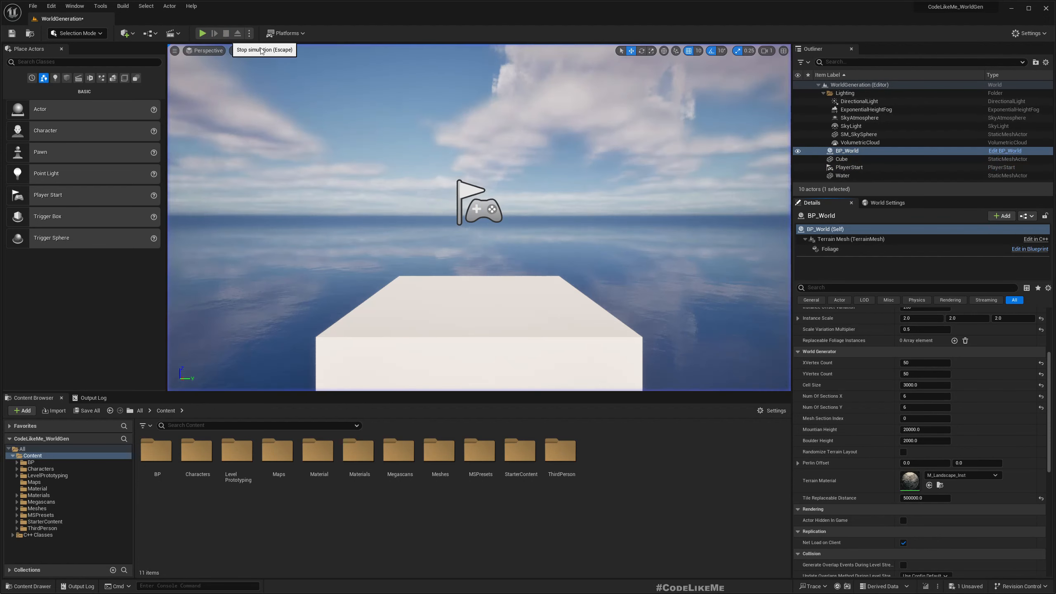
{"action": "left_click", "coordinate": [905, 453]}
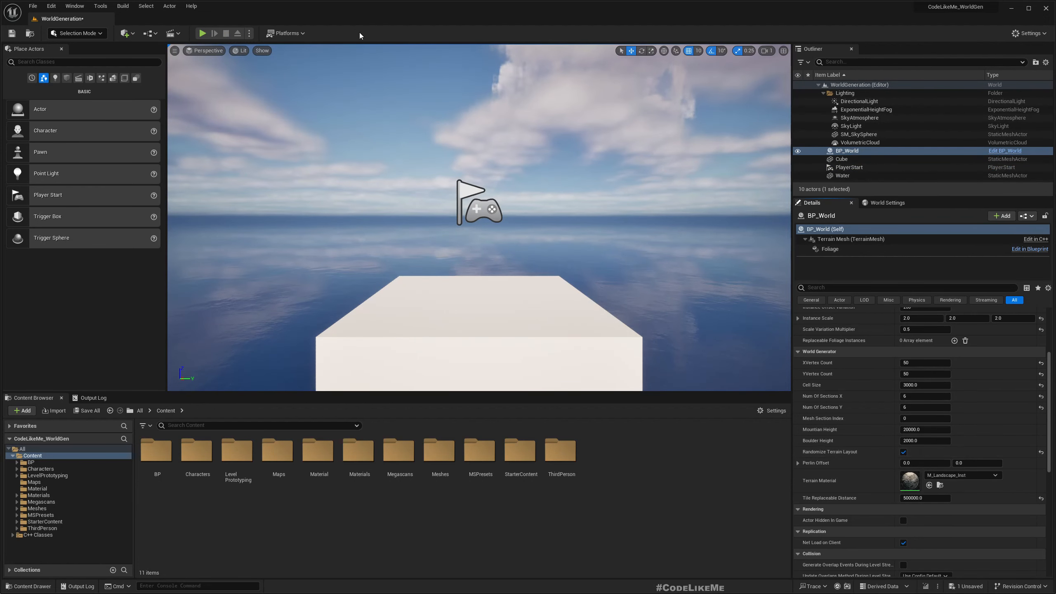
Step: Play the level, look over the randomized terrain, and copy BP_World's generated Perlin Offset value
{"action": "left_click", "coordinate": [202, 33]}
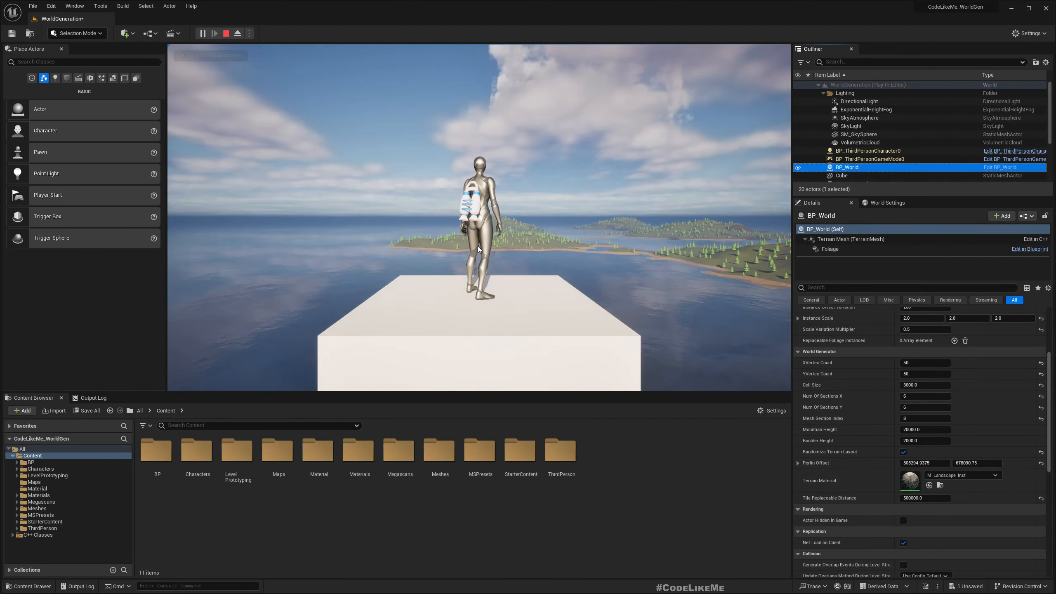
{"action": "left_click", "coordinate": [603, 266]}
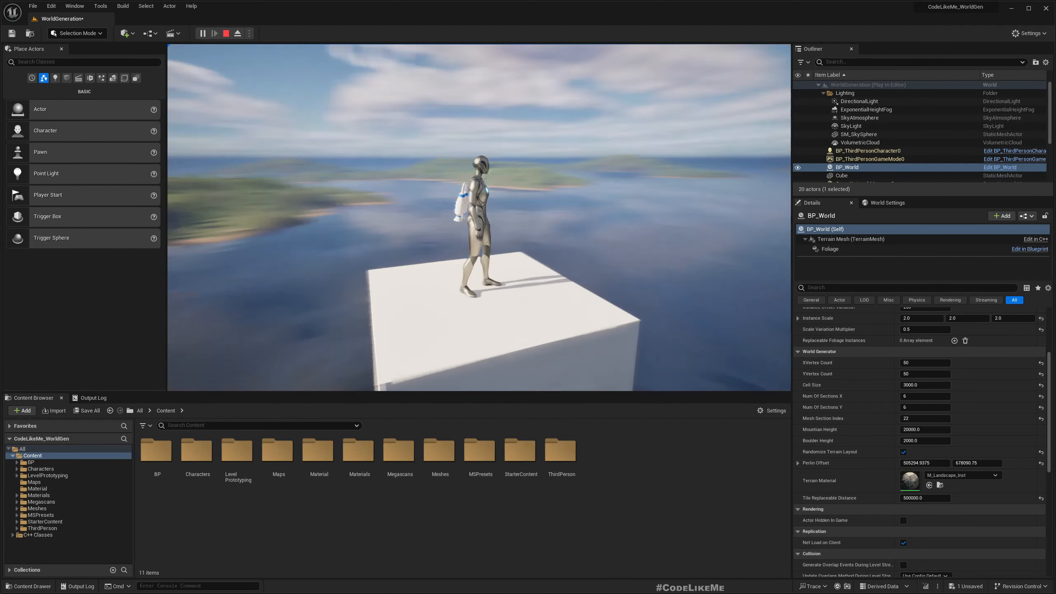
{"action": "key", "text": "space"}
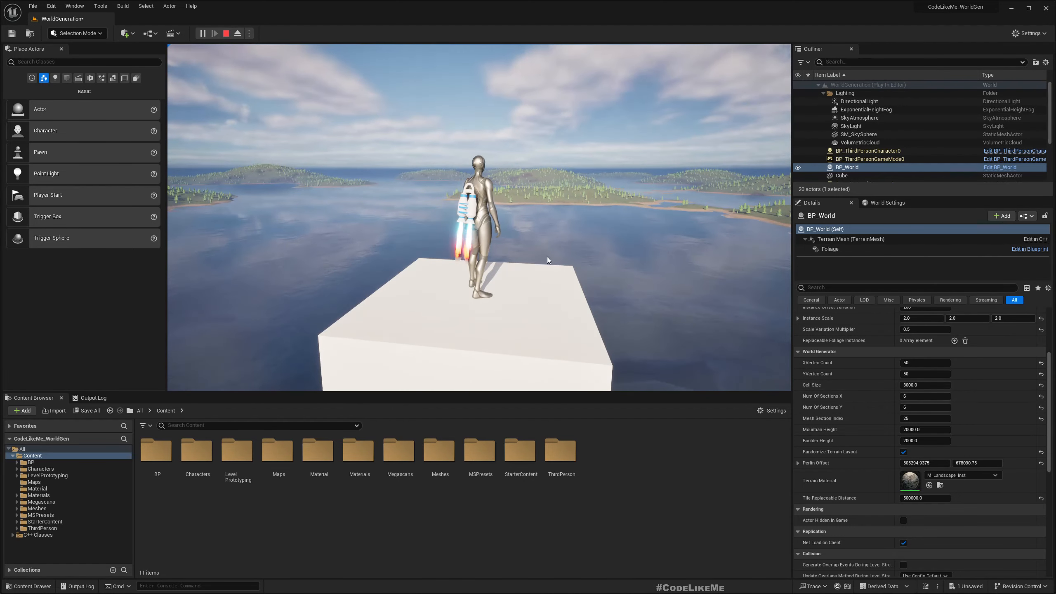
{"action": "key", "text": "shift+F1"}
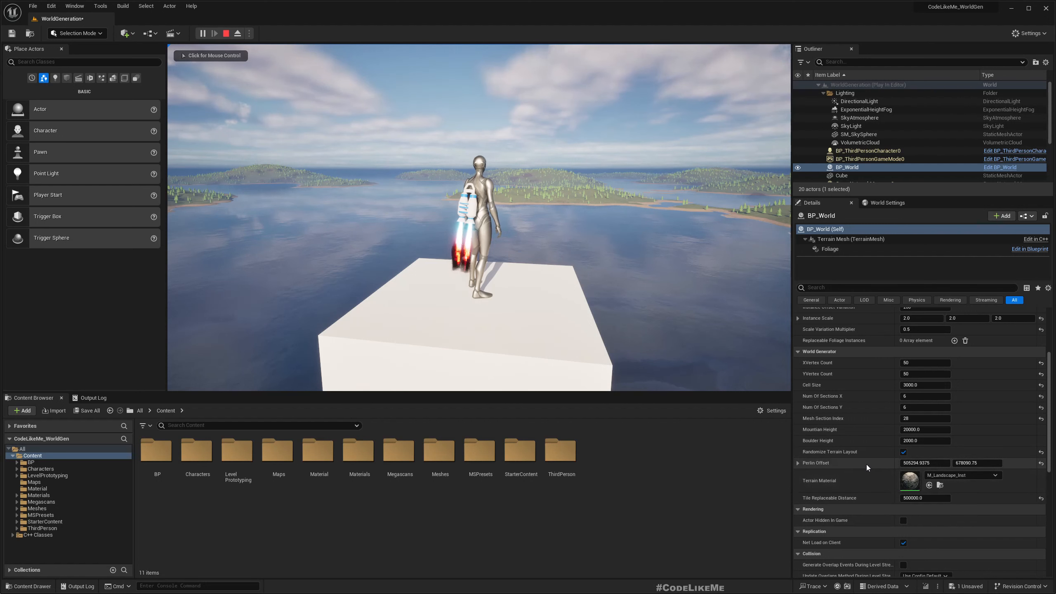
{"action": "right_click", "coordinate": [867, 464]}
{"action": "left_click", "coordinate": [898, 505]}
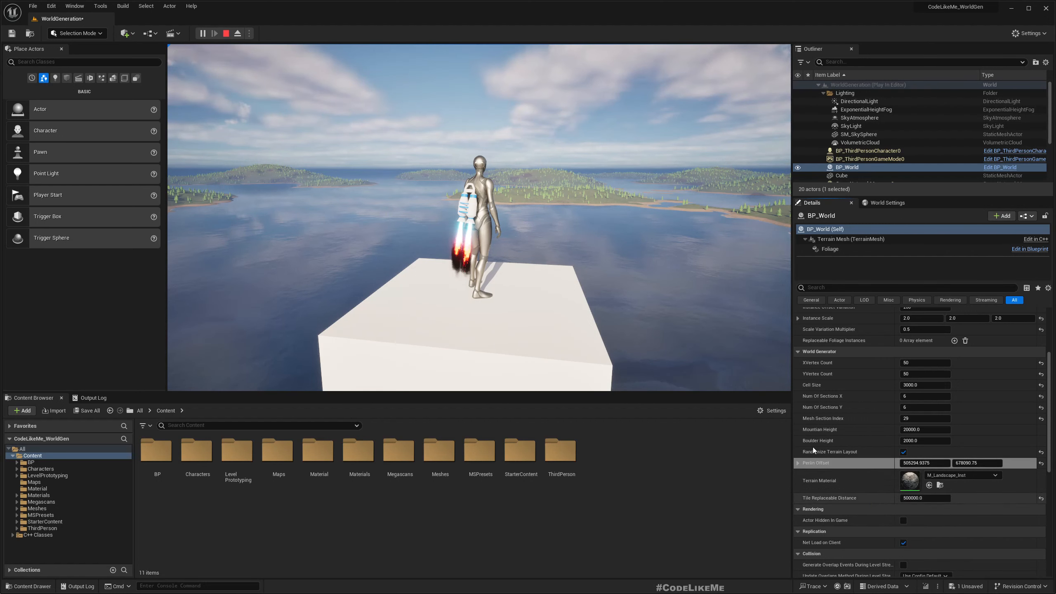
Step: Restart the play session to check another randomized terrain layout, and stop it
{"action": "left_click", "coordinate": [225, 33]}
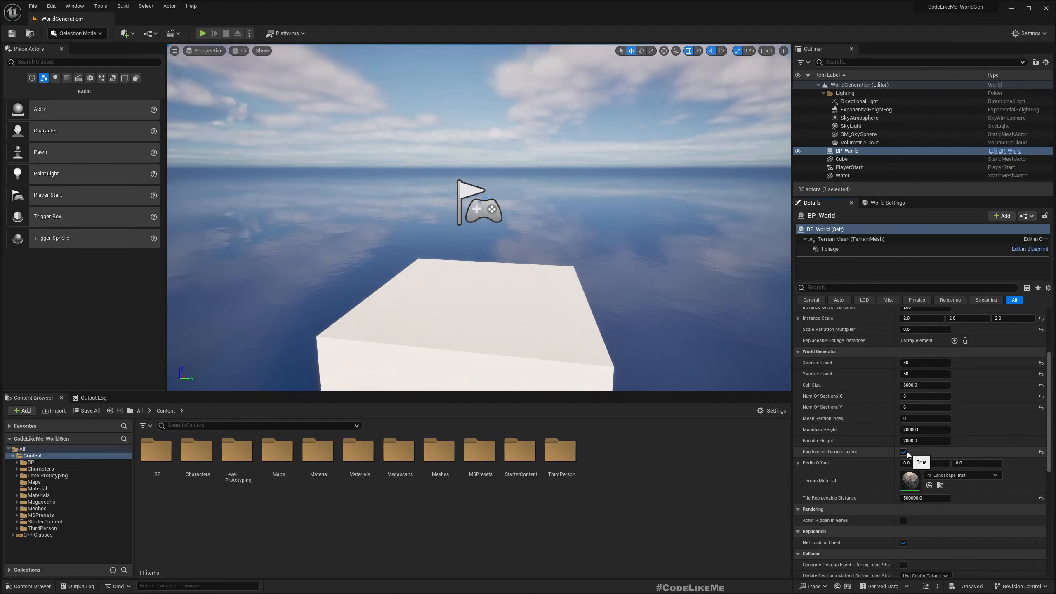
{"action": "left_click", "coordinate": [203, 33]}
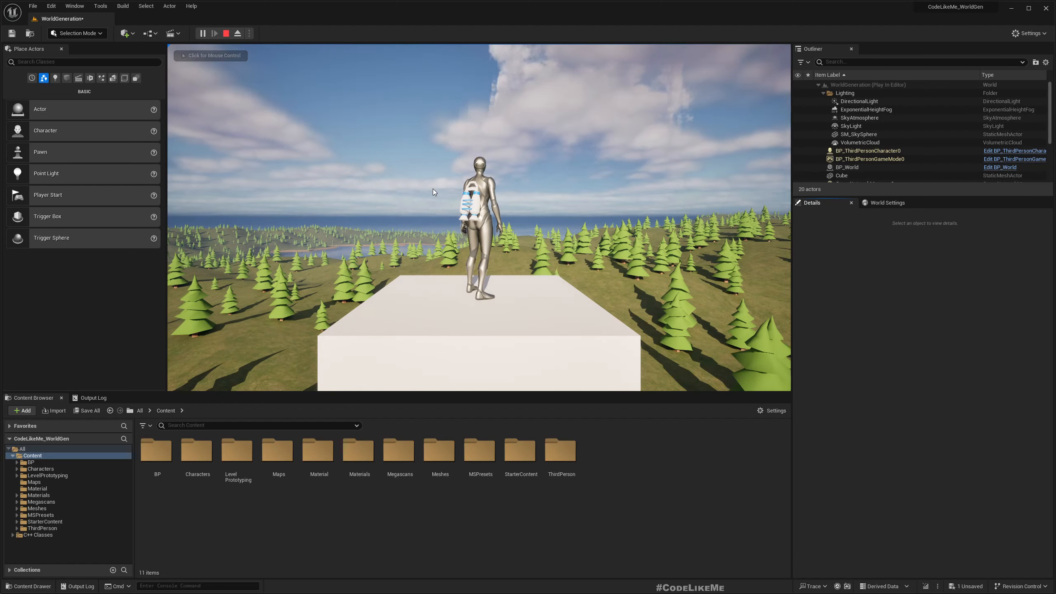
{"action": "key", "text": "Escape"}
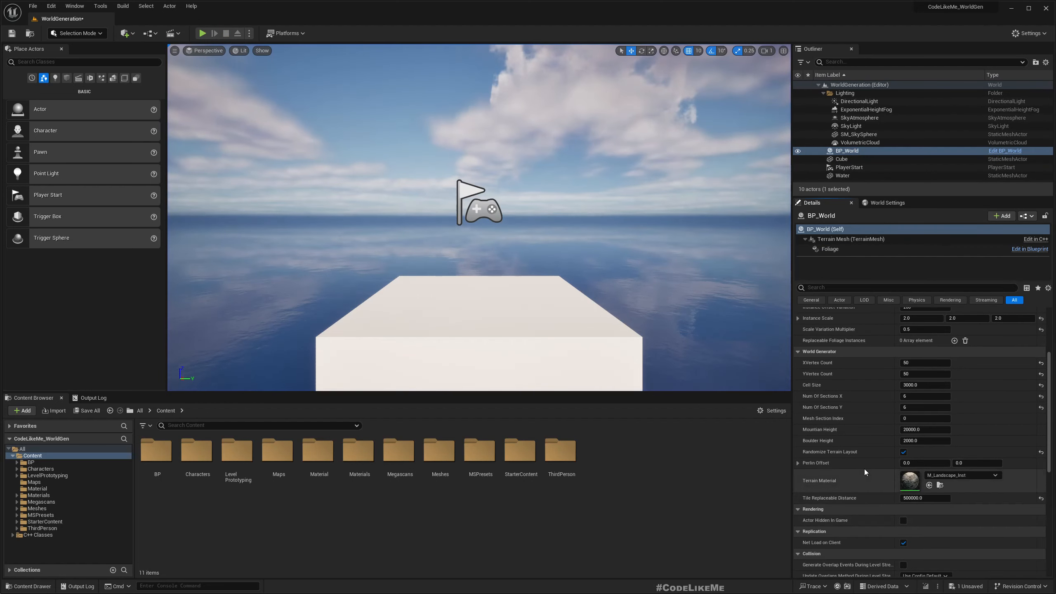
Step: Disable Randomize Terrain Layout on BP_World and paste the copied value 505294.9375, 678090.75 into its Perlin Offset
{"action": "left_click", "coordinate": [904, 453]}
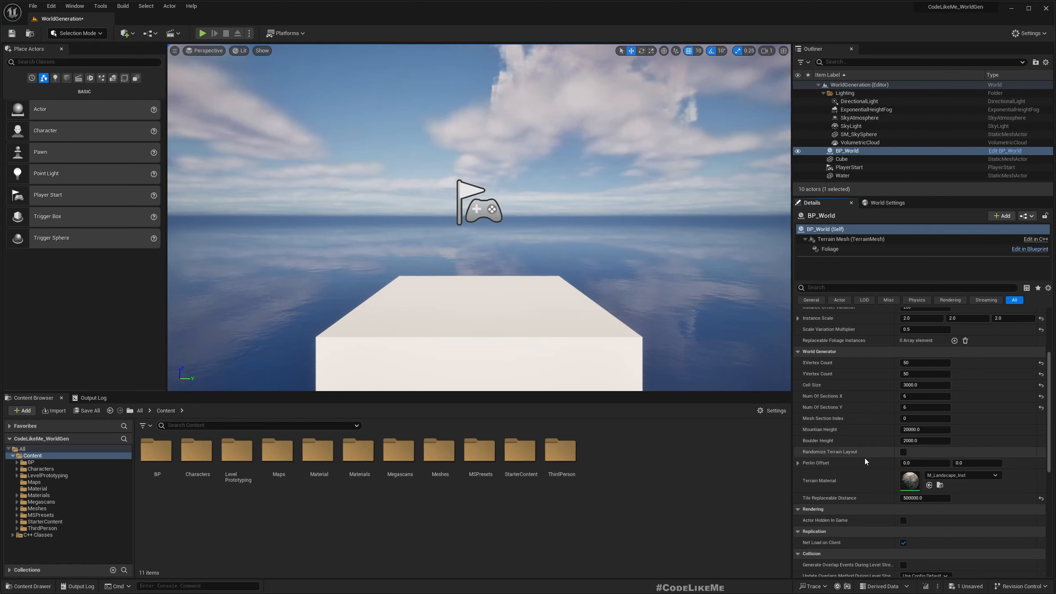
{"action": "right_click", "coordinate": [867, 461]}
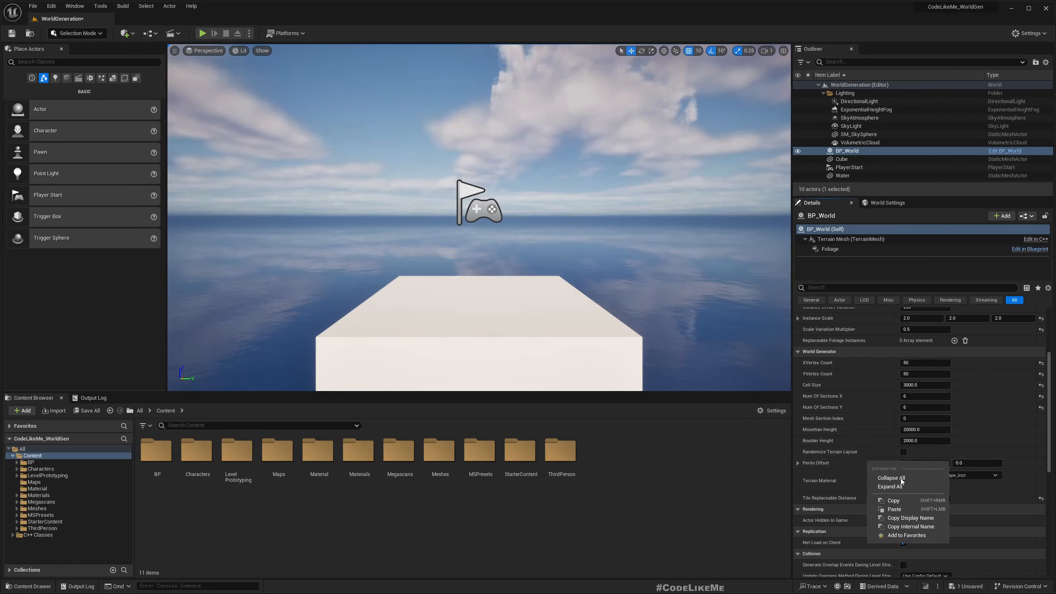
{"action": "left_click", "coordinate": [900, 508]}
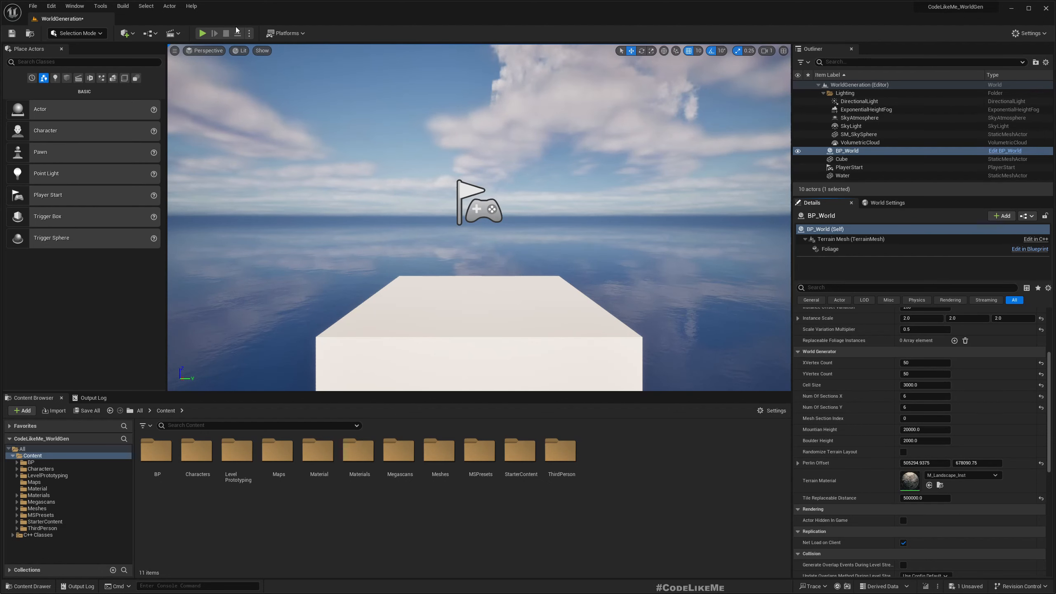
Step: Play the level to check the terrain generated from the pasted Perlin Offset, and stop the session
{"action": "left_click", "coordinate": [202, 33]}
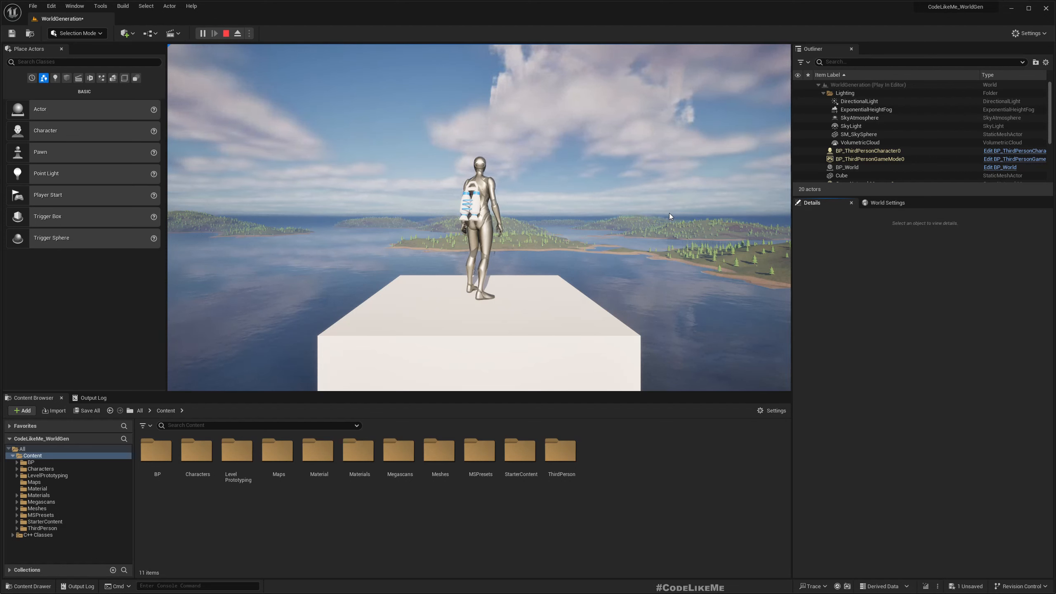
{"action": "key", "text": "Escape"}
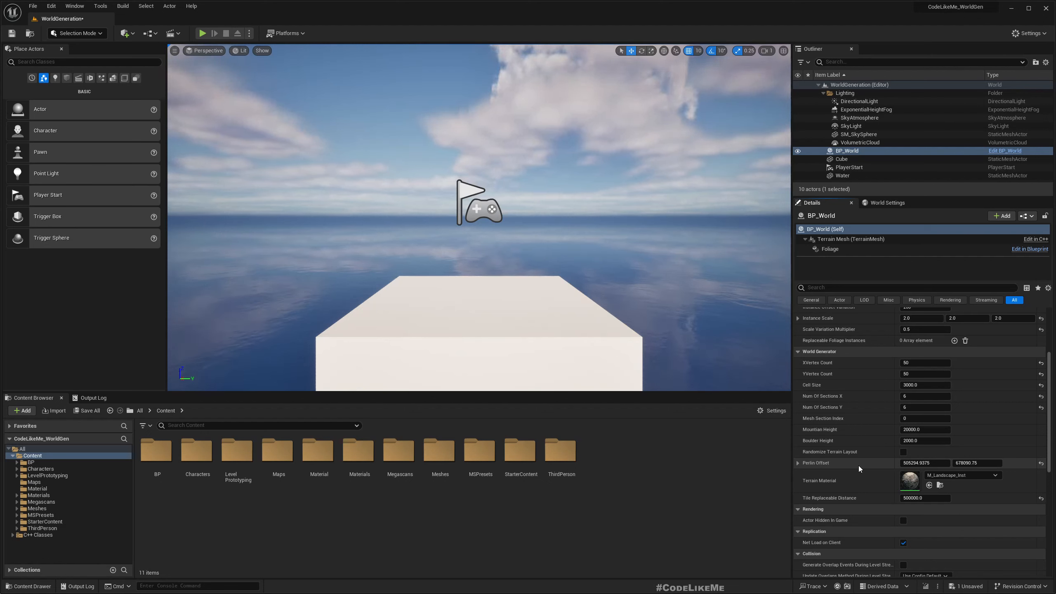
Step: Enable Randomize Terrain Layout on BP_World, and play the level to look over a new random terrain
{"action": "left_click", "coordinate": [903, 452]}
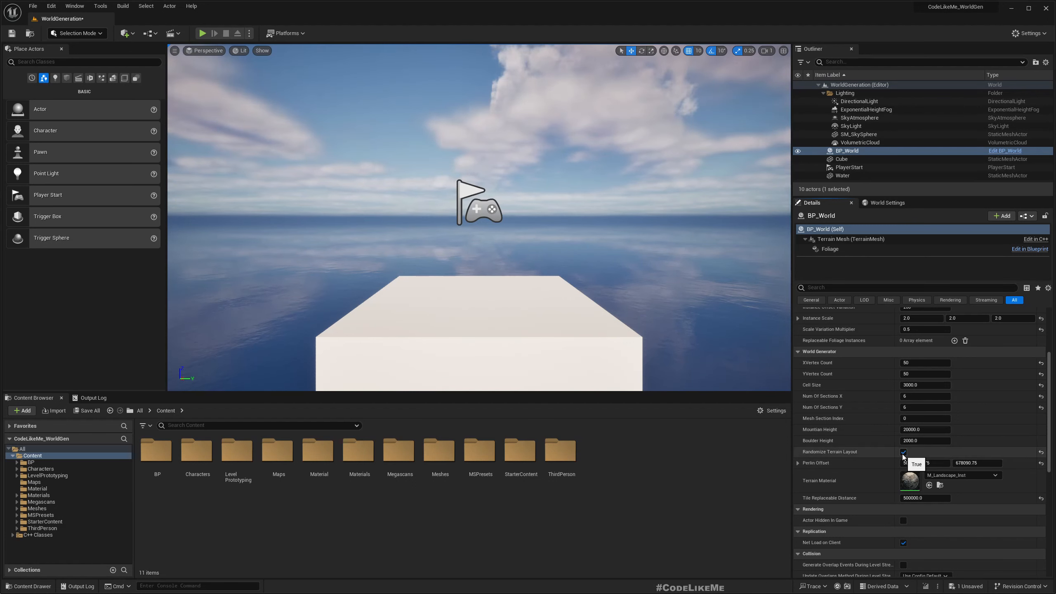
{"action": "left_click", "coordinate": [202, 33]}
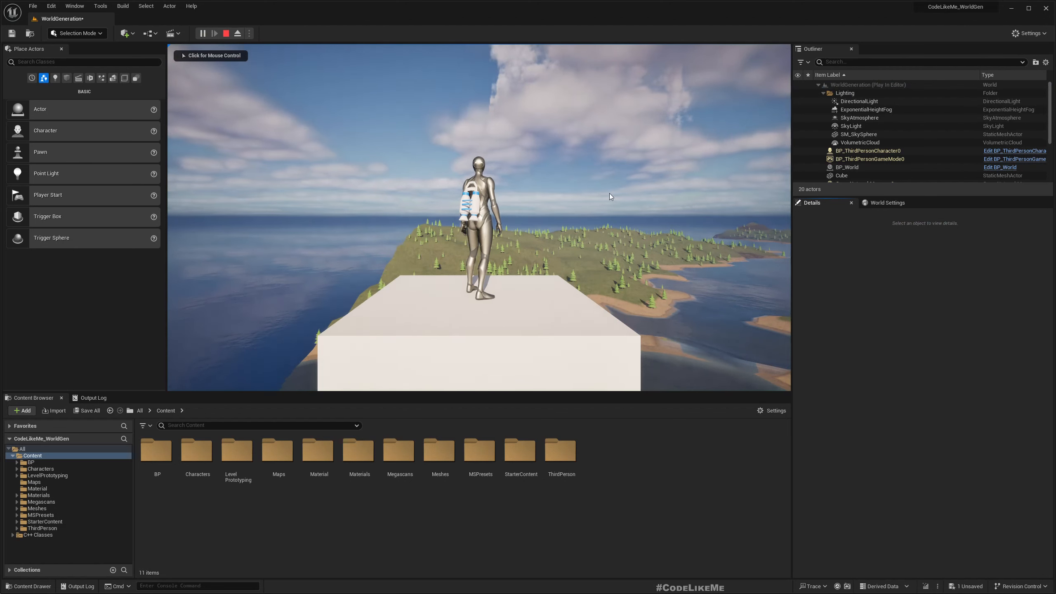
{"action": "left_click", "coordinate": [609, 193]}
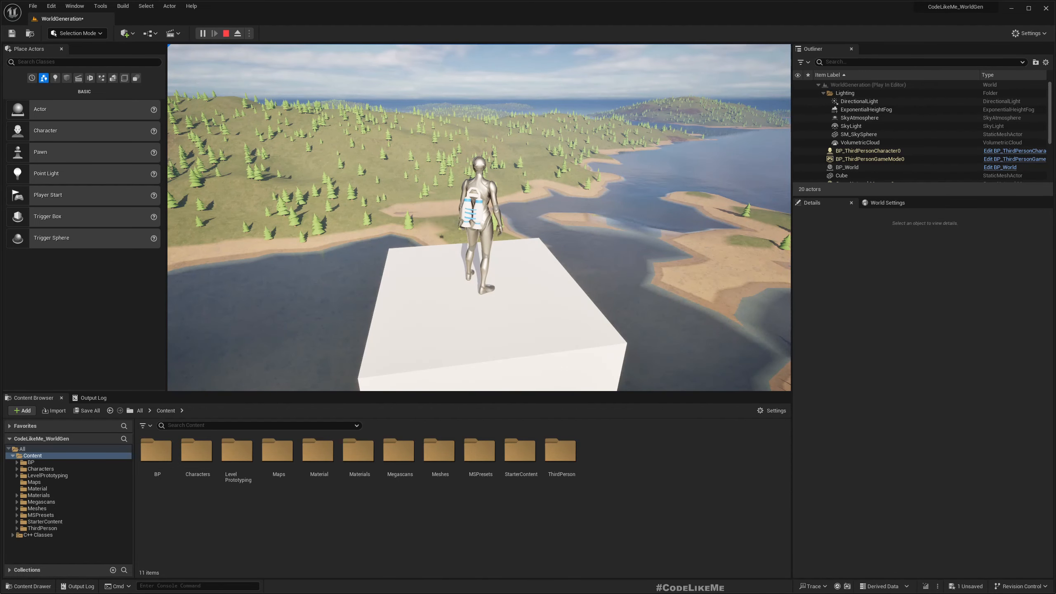
{"action": "key", "text": "f"}
{"action": "key", "text": "shift+F1"}
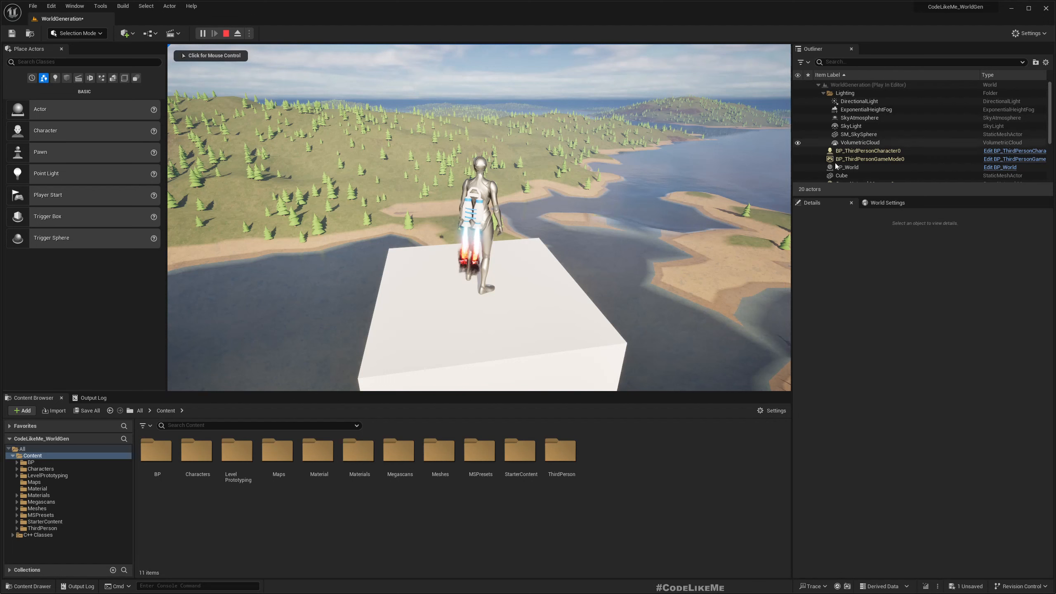
Step: Copy the generated Perlin Offset of BP_World from the running session, and stop playing
{"action": "left_click", "coordinate": [849, 167]}
{"action": "scroll", "coordinate": [929, 400], "scroll_direction": "down", "scroll_amount": 5}
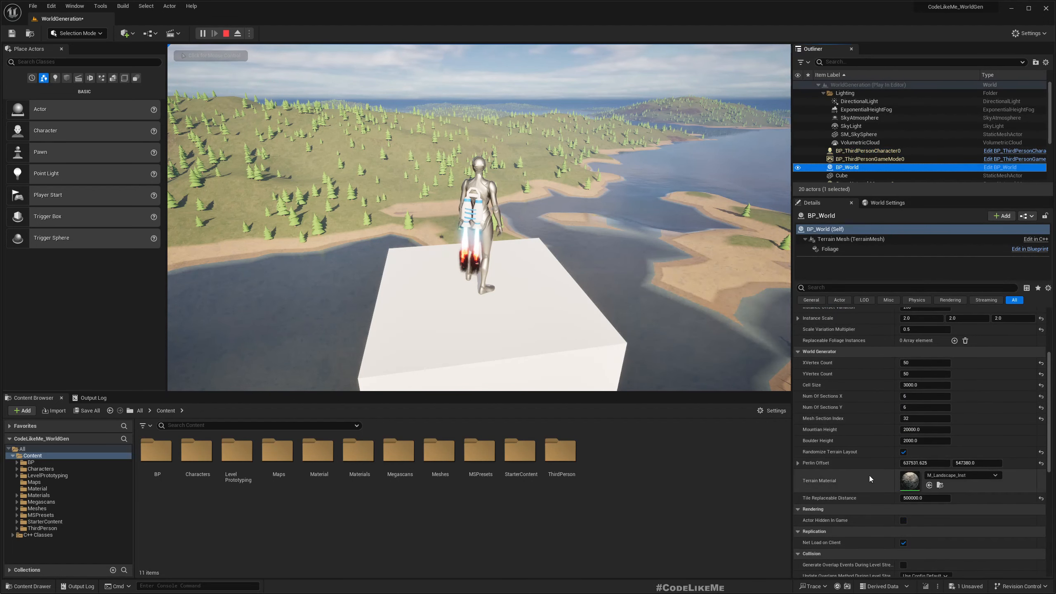
{"action": "right_click", "coordinate": [893, 463]}
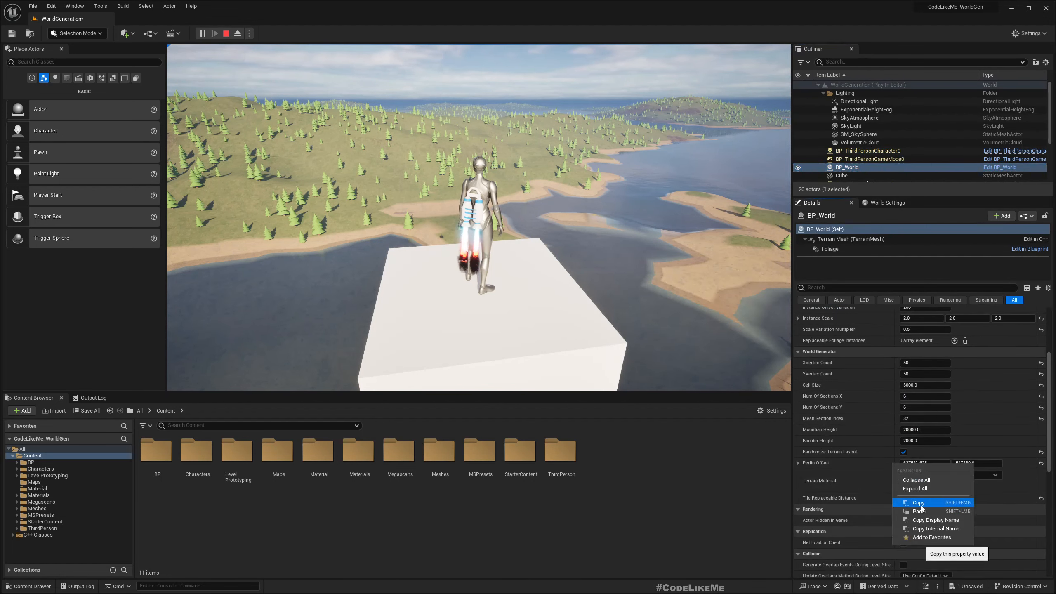
{"action": "key", "text": "Escape"}
{"action": "key", "text": "Escape"}
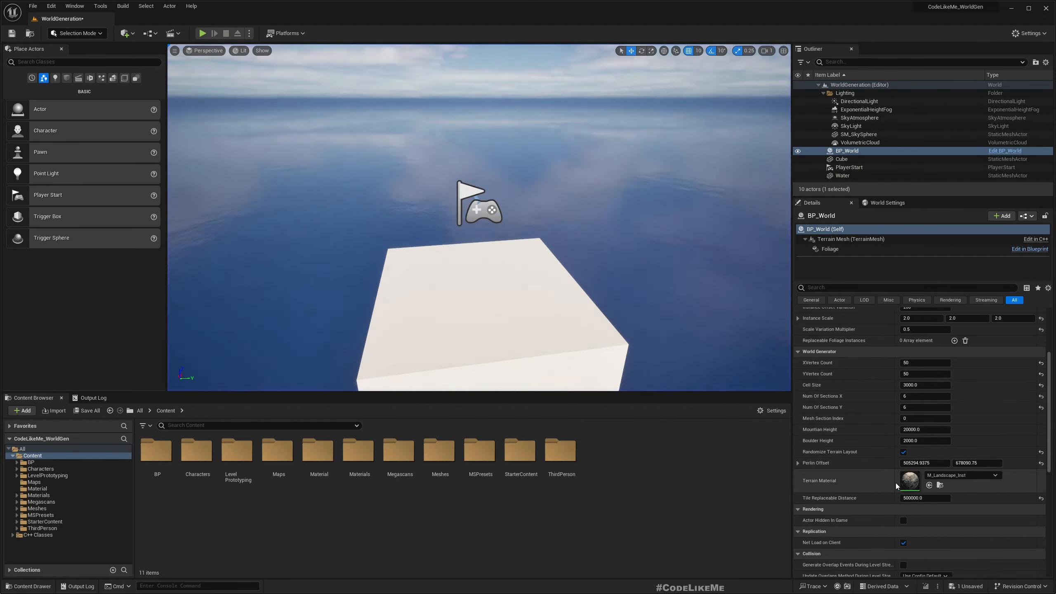
Step: Paste the copied value 637531.625, 547380.0 into BP_World's Perlin Offset, with Randomize Terrain Layout turned off
{"action": "right_click", "coordinate": [889, 465]}
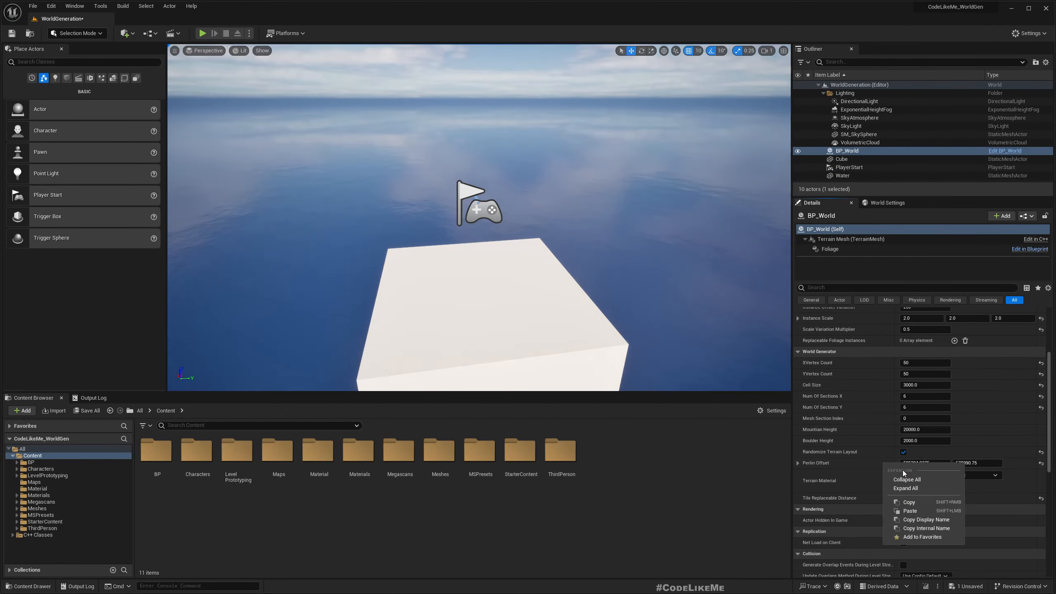
{"action": "left_click", "coordinate": [916, 510]}
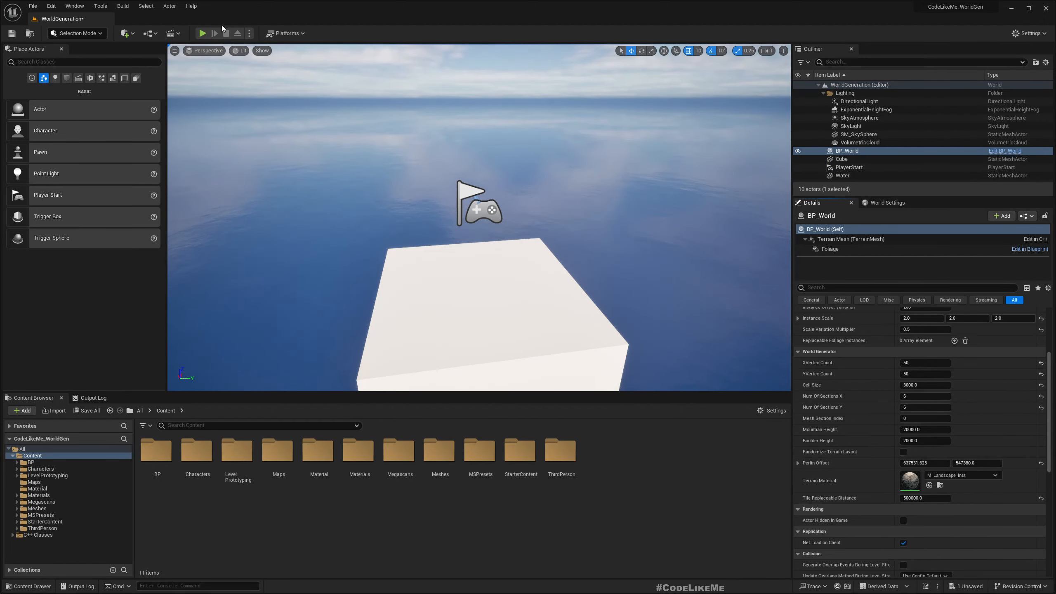
Step: Play the level again to compare the terrain with the copied random layout, and stop the session
{"action": "left_click", "coordinate": [202, 33]}
{"action": "left_click", "coordinate": [561, 108]}
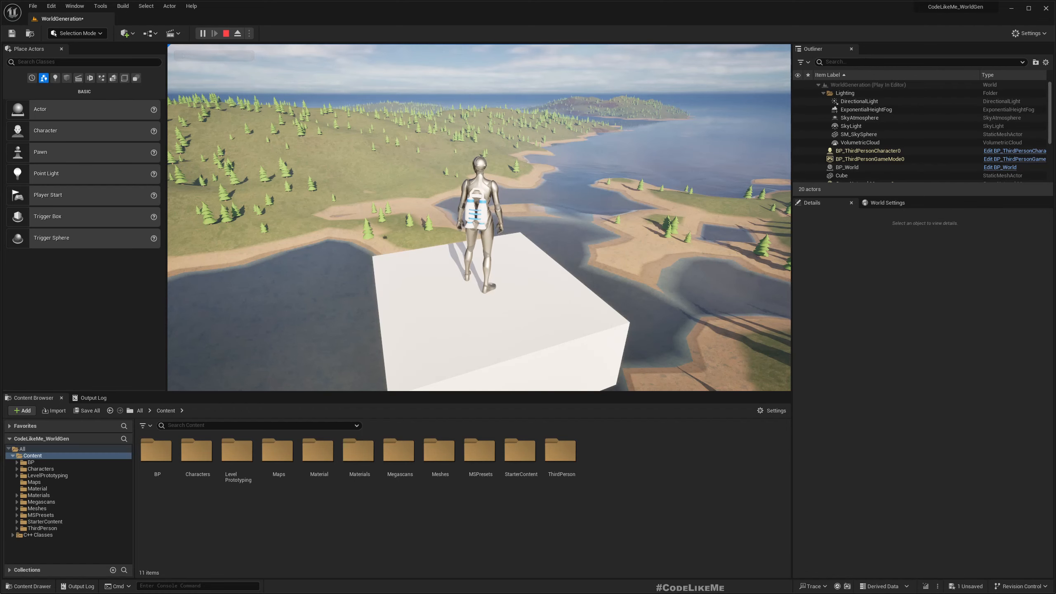
{"action": "key", "text": "Escape"}
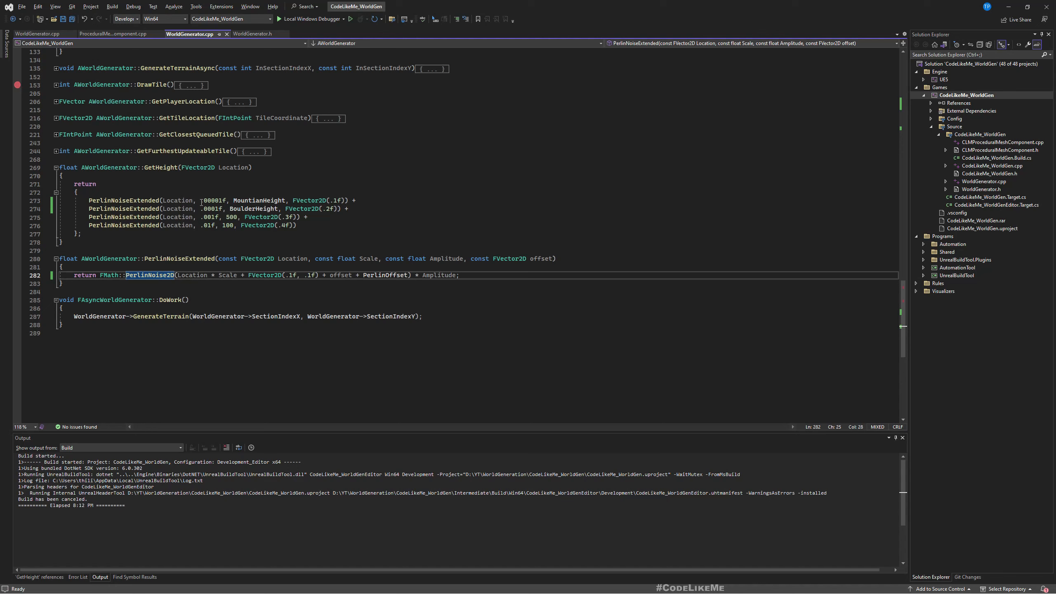
Step: Switch to Visual Studio and examine the MountianHeight term in GetHeight and the BeginPlay function of WorldGenerator.cpp
{"action": "left_click", "coordinate": [256, 200]}
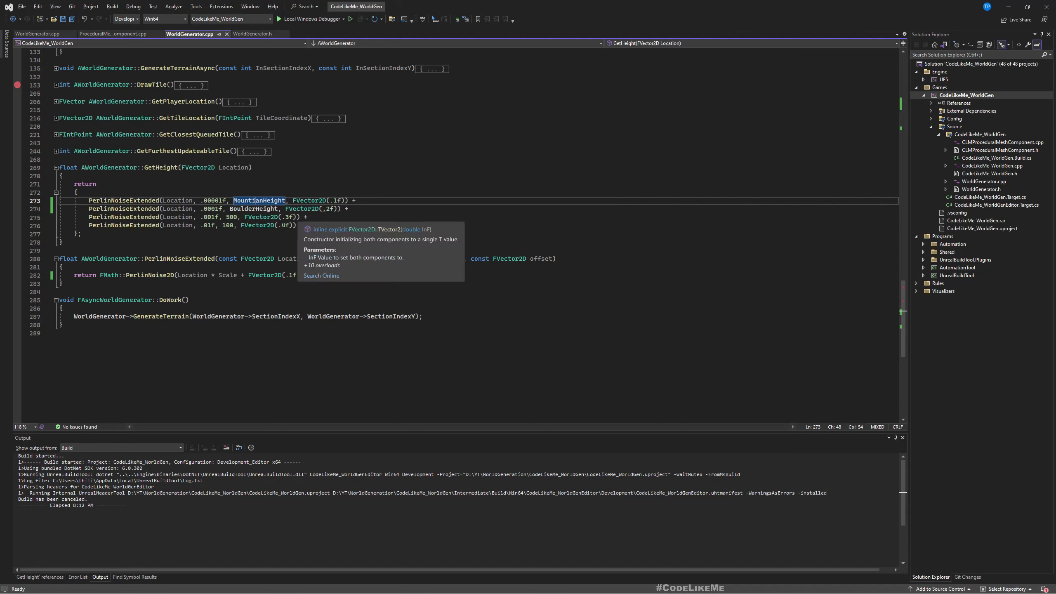
{"action": "scroll", "coordinate": [492, 228], "scroll_direction": "up", "scroll_amount": 19}
{"action": "scroll", "coordinate": [491, 228], "scroll_direction": "up", "scroll_amount": 11}
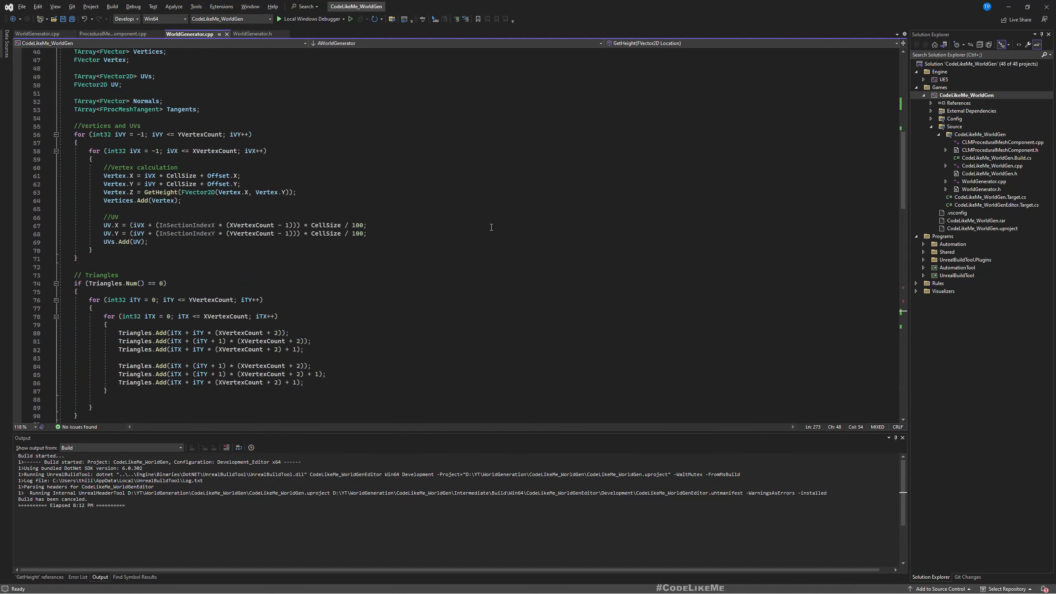
{"action": "scroll", "coordinate": [491, 228], "scroll_direction": "up", "scroll_amount": 6}
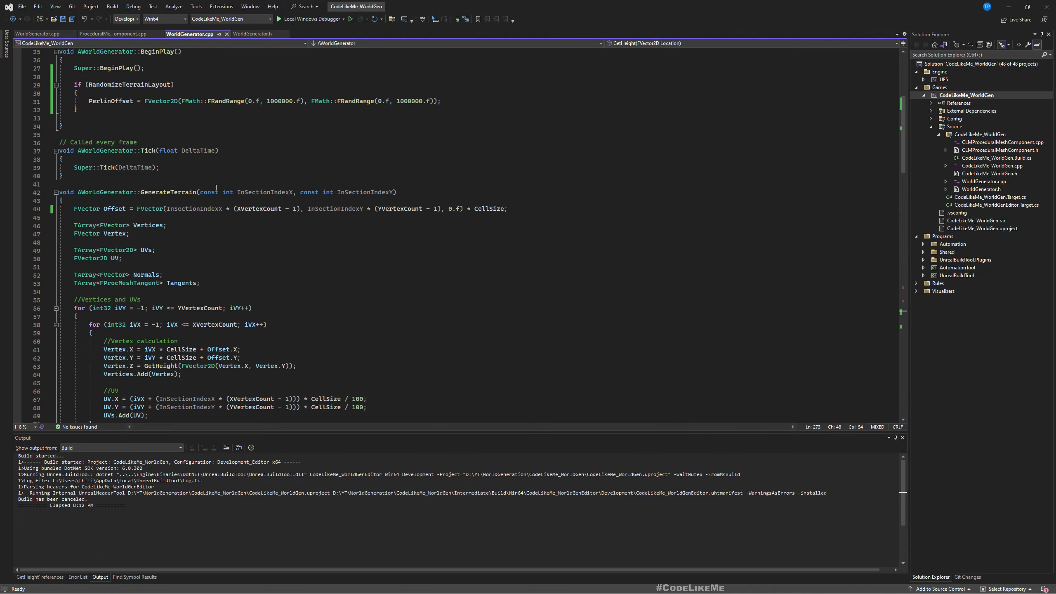
Step: Try to add a MountianHeight assignment below the PerlinOffset line in BeginPlay's RandomizeTerrainLayout block
{"action": "left_click", "coordinate": [469, 102]}
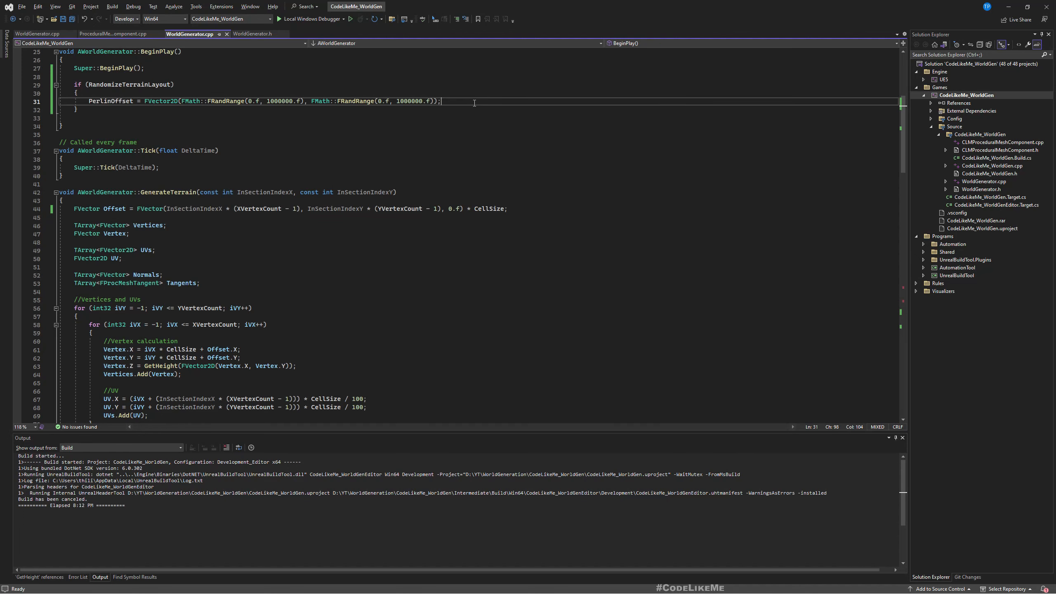
{"action": "key", "text": "Return"}
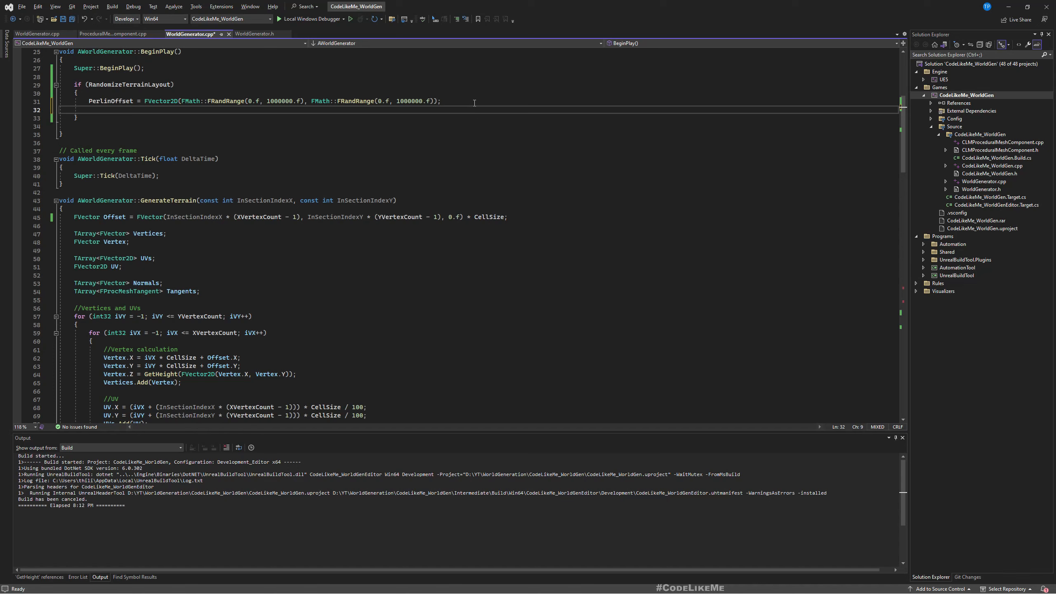
{"action": "type", "text": "Mountain"}
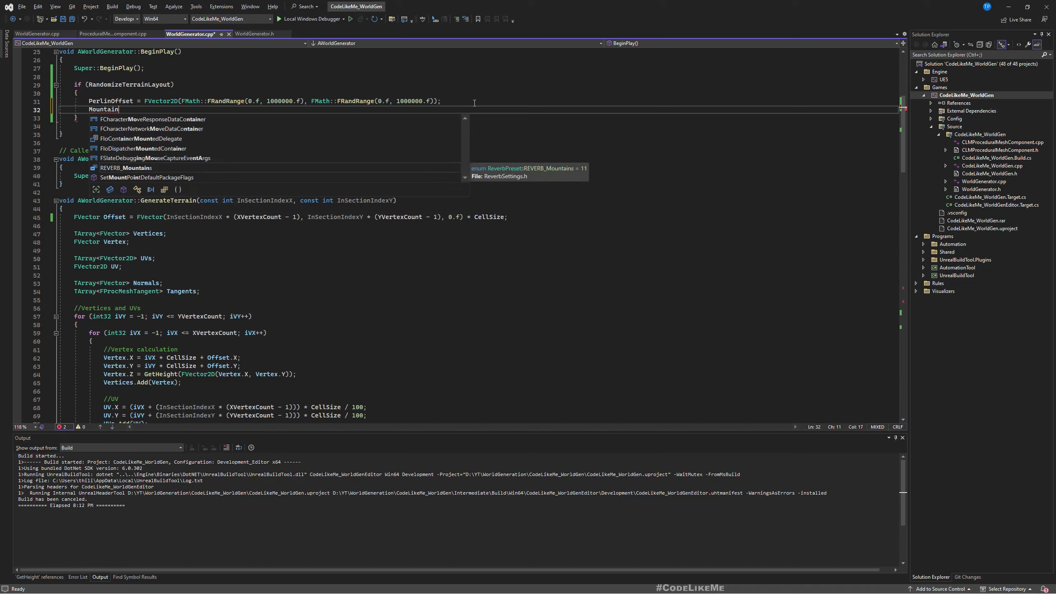
{"action": "type", "text": "He"}
{"action": "key", "text": "BackSpace"}
{"action": "key", "text": "BackSpace"}
{"action": "key", "text": "BackSpace"}
{"action": "key", "text": "BackSpace"}
{"action": "key", "text": "BackSpace"}
{"action": "key", "text": "BackSpace"}
{"action": "key", "text": "BackSpace"}
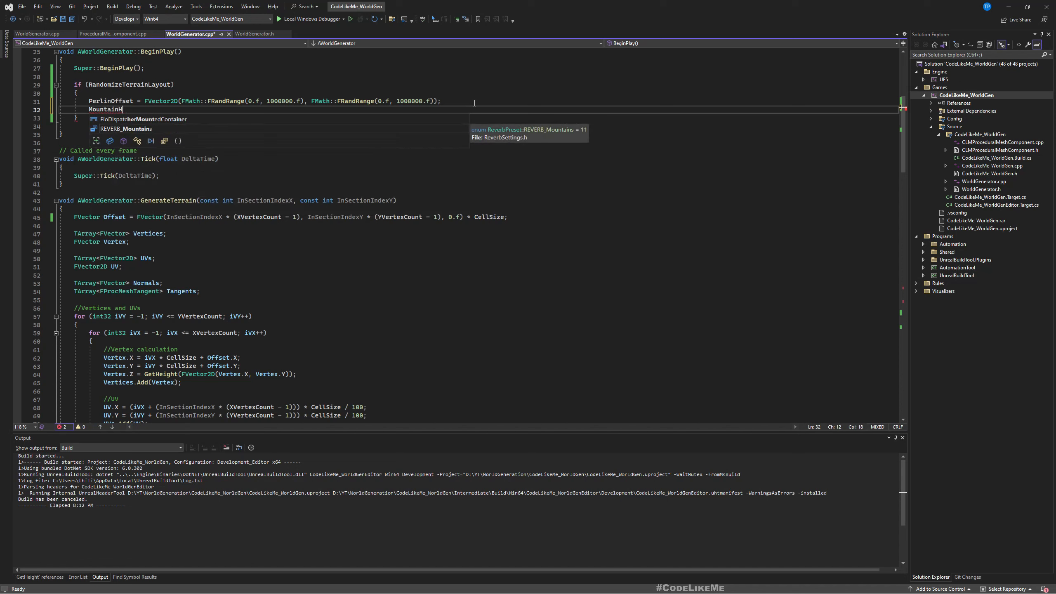
{"action": "type", "text": "nta"}
{"action": "key", "text": "Up"}
{"action": "key", "text": "Tab"}
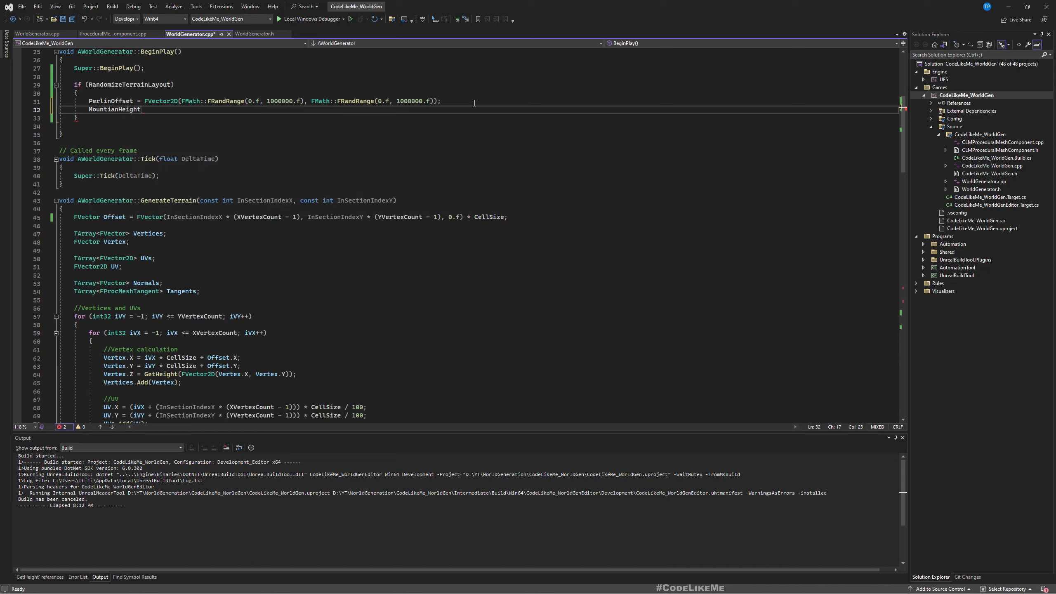
{"action": "type", "text": "="}
{"action": "type", "text": "MountainH"}
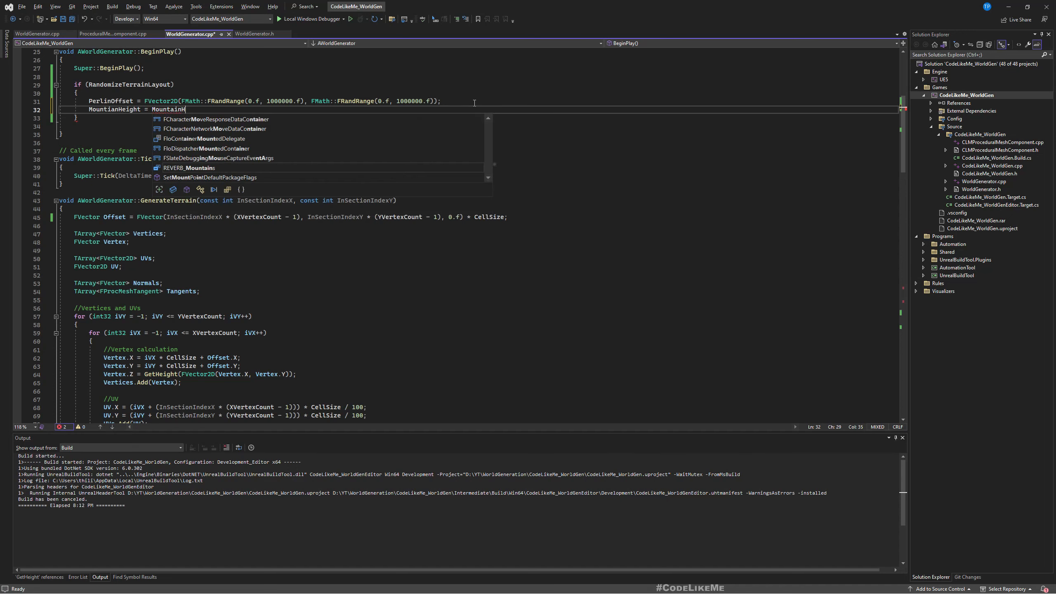
{"action": "type", "text": "e"}
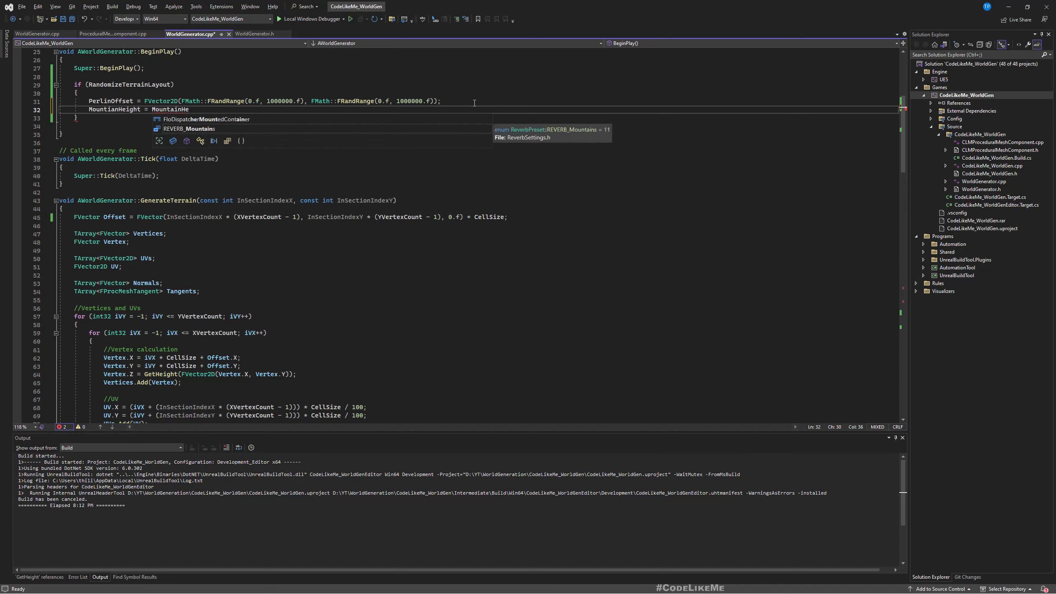
{"action": "key", "text": "BackSpace"}
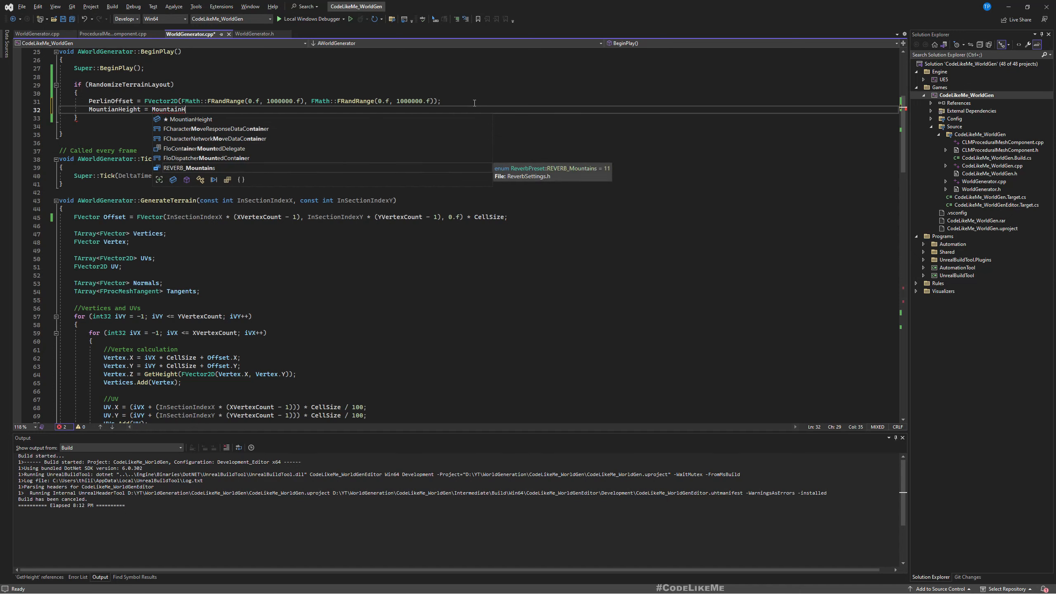
{"action": "key", "text": "BackSpace"}
{"action": "key", "text": "BackSpace"}
{"action": "key", "text": "BackSpace"}
{"action": "key", "text": "BackSpace"}
{"action": "key", "text": "BackSpace"}
{"action": "key", "text": "BackSpace"}
{"action": "key", "text": "BackSpace"}
{"action": "key", "text": "BackSpace"}
{"action": "key", "text": "BackSpace"}
{"action": "key", "text": "BackSpace"}
{"action": "key", "text": "BackSpace"}
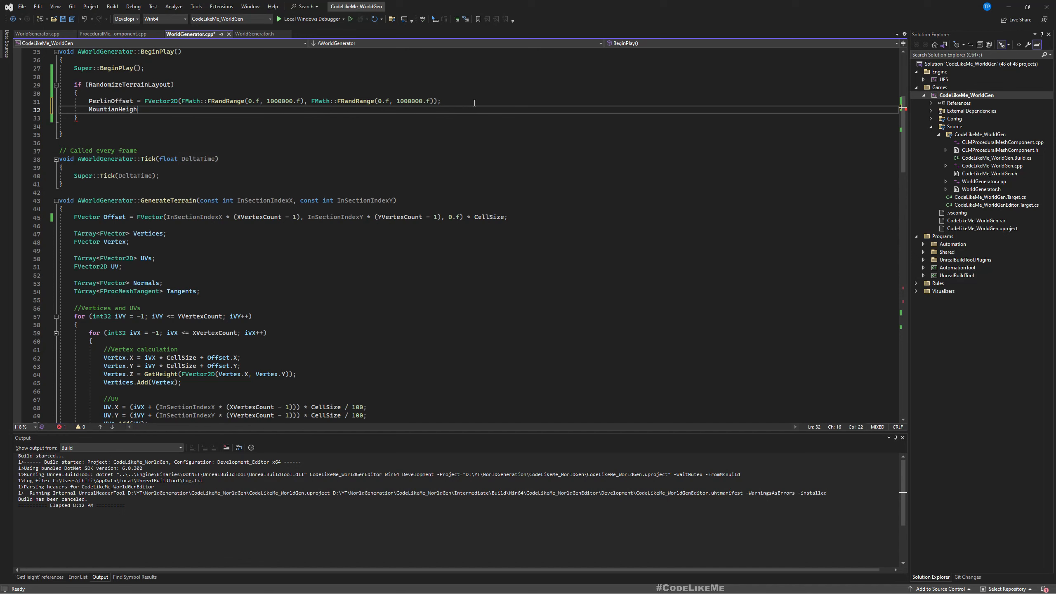
{"action": "key", "text": "BackSpace"}
{"action": "key", "text": "BackSpace"}
{"action": "key", "text": "BackSpace"}
{"action": "key", "text": "BackSpace"}
{"action": "key", "text": "BackSpace"}
{"action": "key", "text": "BackSpace"}
{"action": "key", "text": "BackSpace"}
{"action": "key", "text": "BackSpace"}
{"action": "key", "text": "BackSpace"}
{"action": "key", "text": "BackSpace"}
{"action": "key", "text": "BackSpace"}
{"action": "key", "text": "BackSpace"}
{"action": "key", "text": "BackSpace"}
{"action": "key", "text": "BackSpace"}
Step: Rename the misspelled MountianHeight property in WorldGenerator.h to MountainHeight across the entire solution, applying the previewed changes
{"action": "left_click", "coordinate": [258, 34]}
{"action": "scroll", "coordinate": [158, 316], "scroll_direction": "down", "scroll_amount": 10}
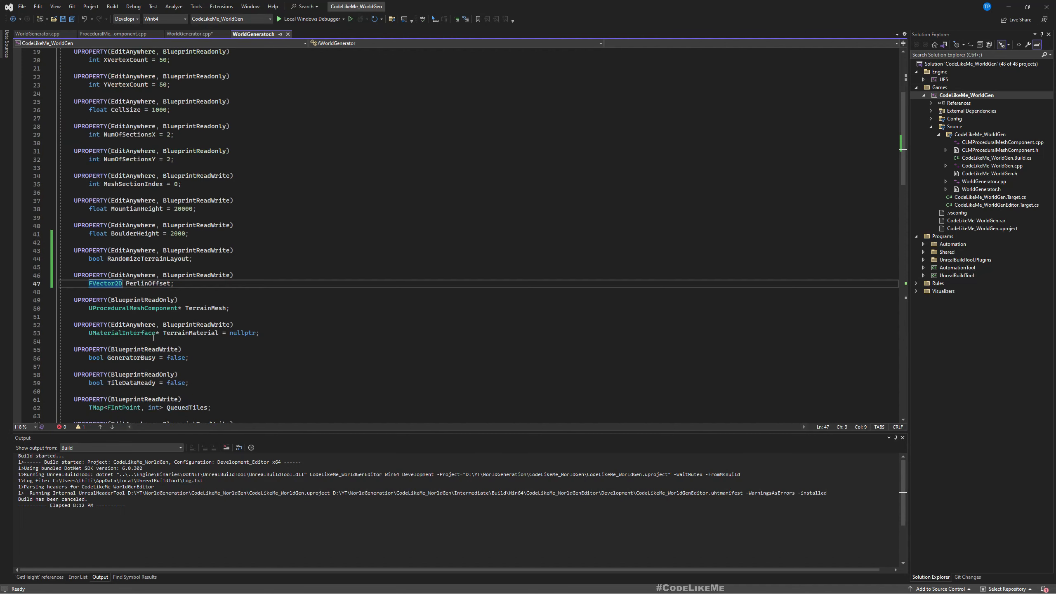
{"action": "scroll", "coordinate": [218, 226], "scroll_direction": "down", "scroll_amount": 3}
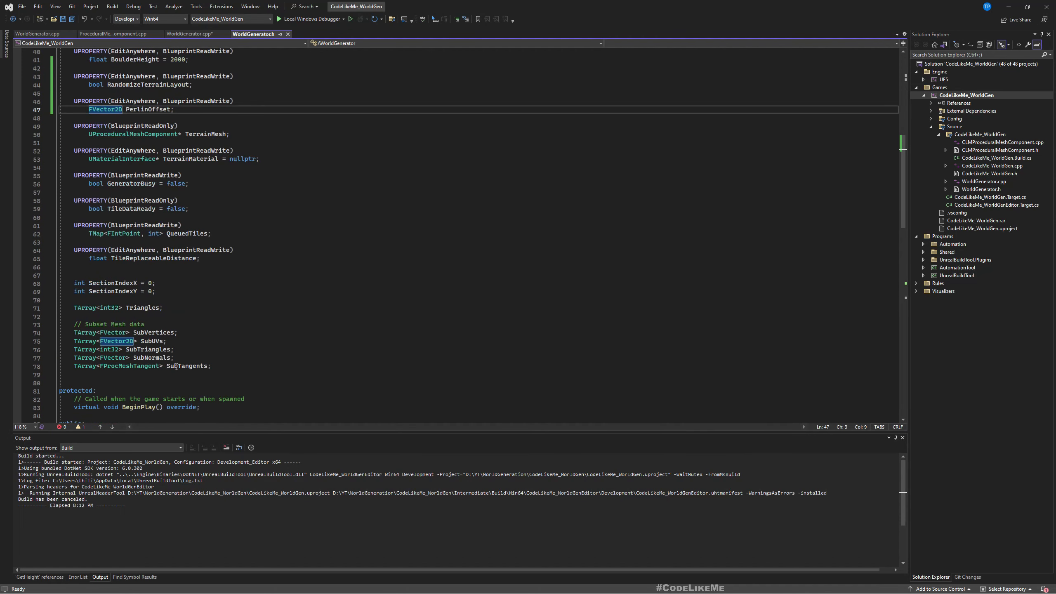
{"action": "scroll", "coordinate": [149, 282], "scroll_direction": "up", "scroll_amount": 2}
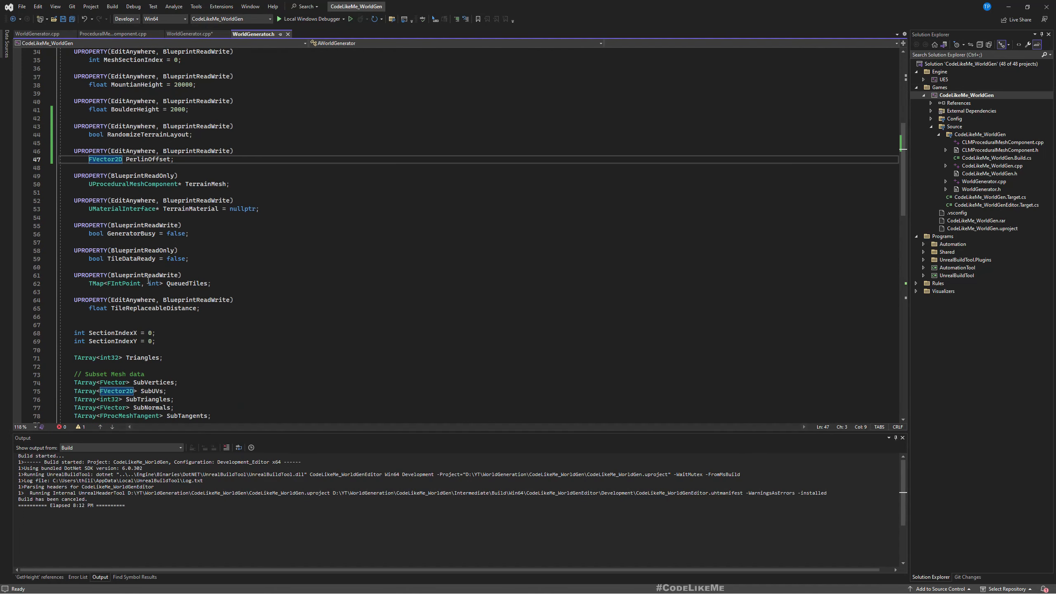
{"action": "scroll", "coordinate": [149, 281], "scroll_direction": "up", "scroll_amount": 3}
{"action": "left_click", "coordinate": [139, 158]}
{"action": "key", "text": "ctrl+r"}
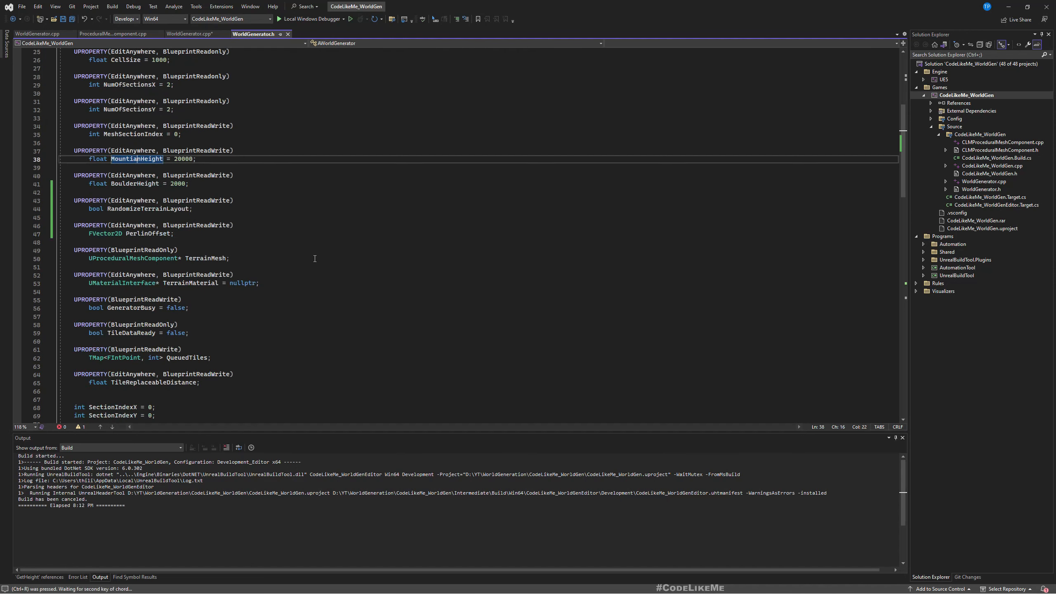
{"action": "key", "text": "ctrl+r"}
{"action": "key", "text": "End"}
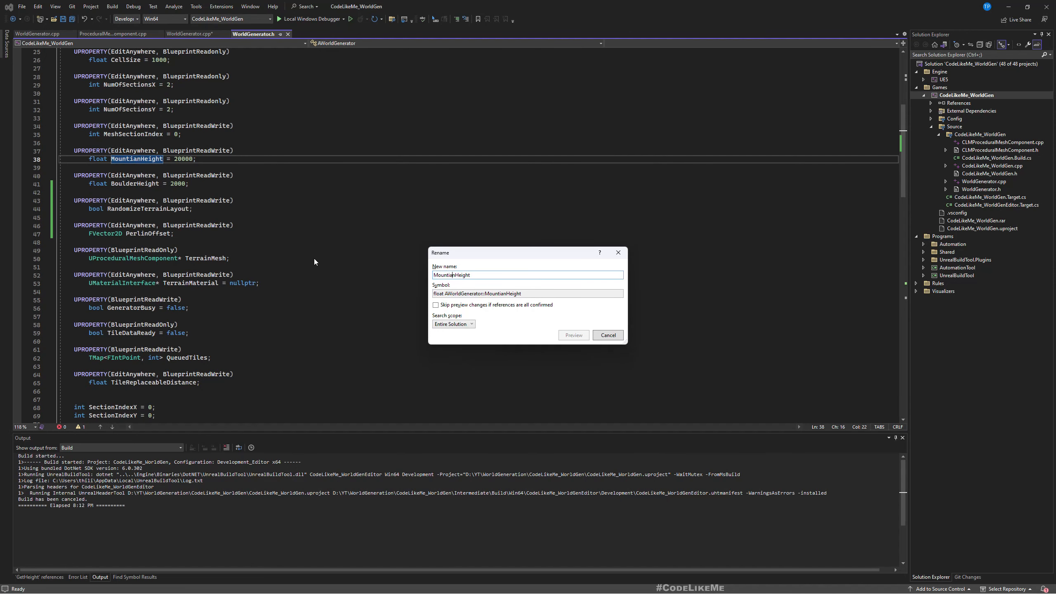
{"action": "key", "text": "Right"}
{"action": "key", "text": "Right"}
{"action": "key", "text": "BackSpace"}
{"action": "key", "text": "Right"}
{"action": "type", "text": "i"}
{"action": "left_click", "coordinate": [576, 336]}
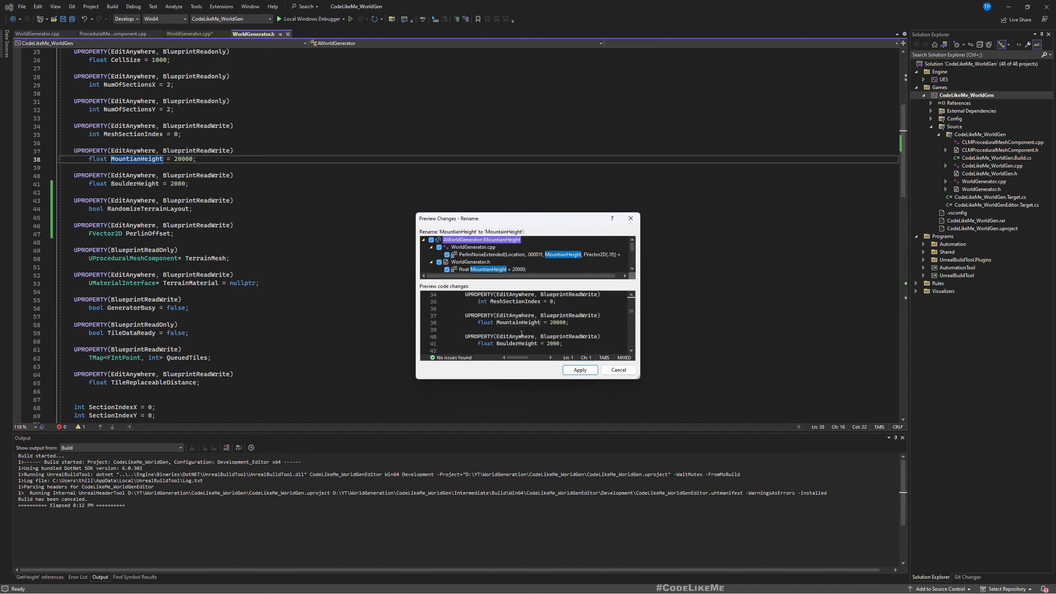
{"action": "left_click", "coordinate": [580, 369]}
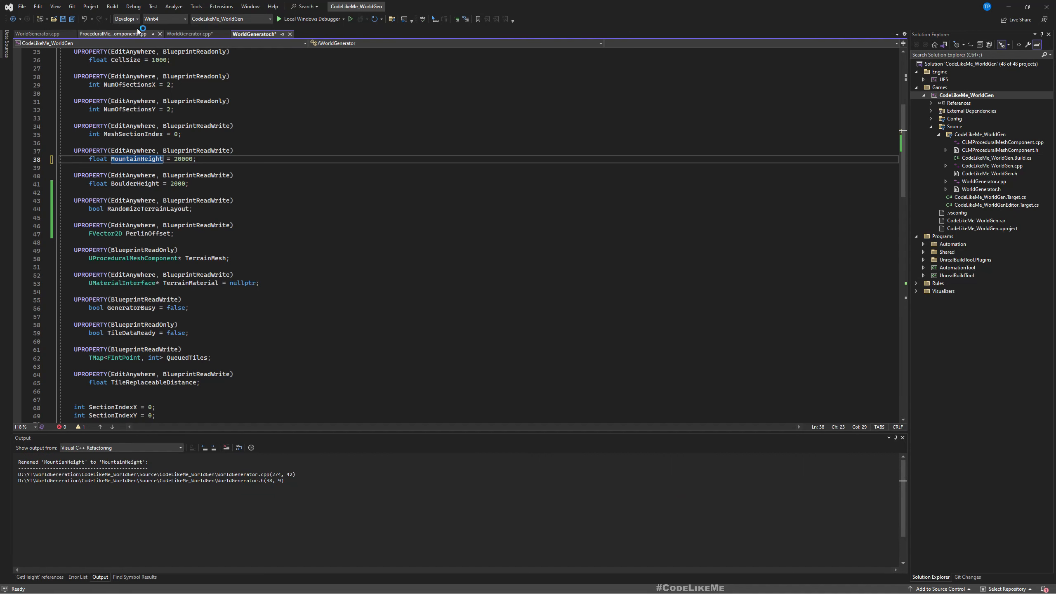
Step: In WorldGenerator.cpp, start a MountainHeight = MountainHeight assignment below the PerlinOffset line in BeginPlay, saving all files first
{"action": "left_click", "coordinate": [183, 34]}
{"action": "key", "text": "ctrl+shift+s"}
{"action": "type", "text": "Mountain"}
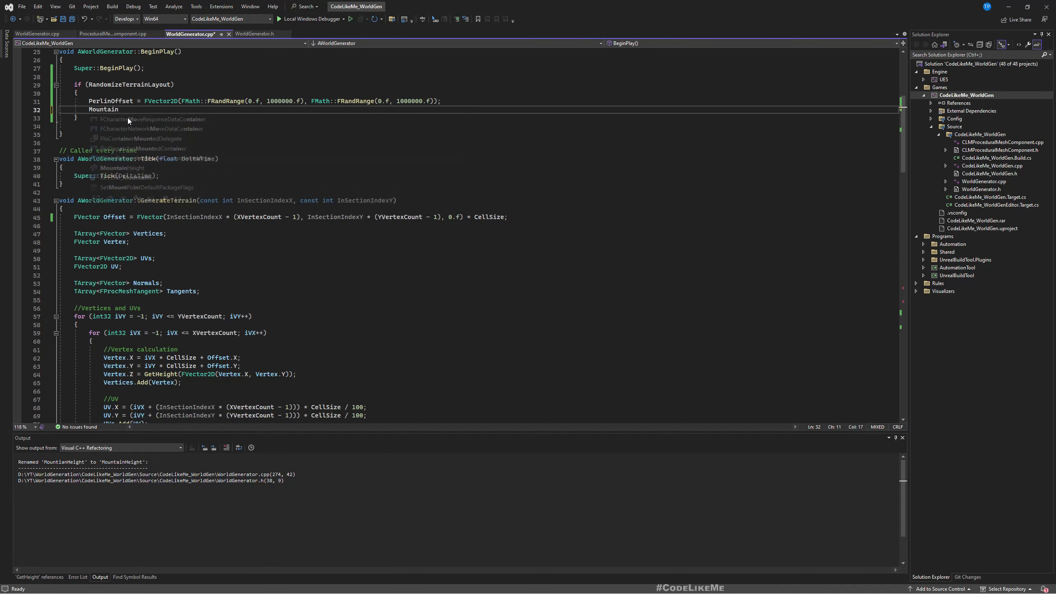
{"action": "key", "text": "Tab"}
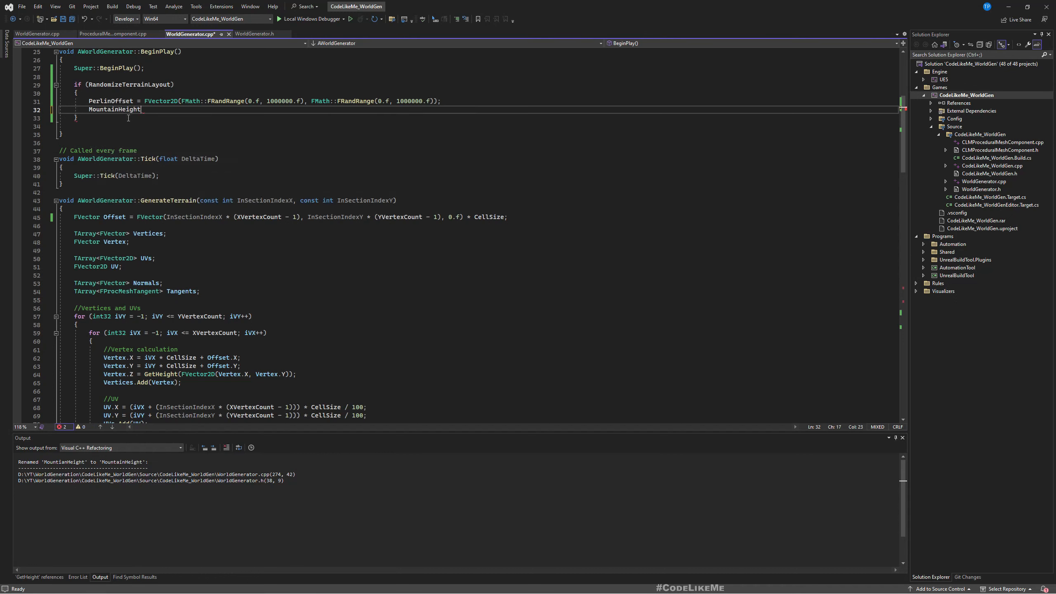
{"action": "type", "text": "= Mounta"}
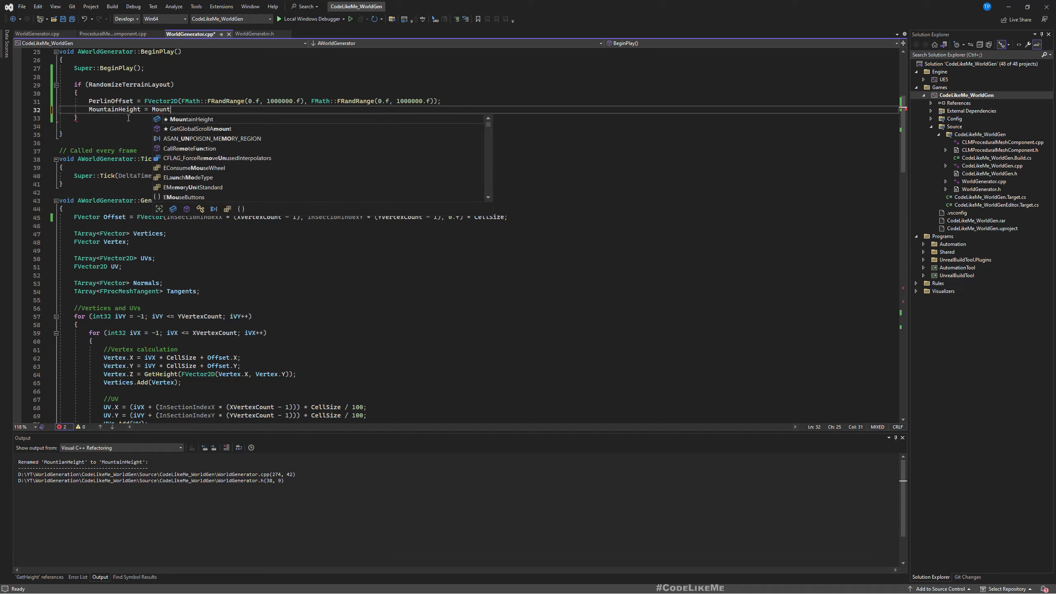
{"action": "key", "text": "Tab"}
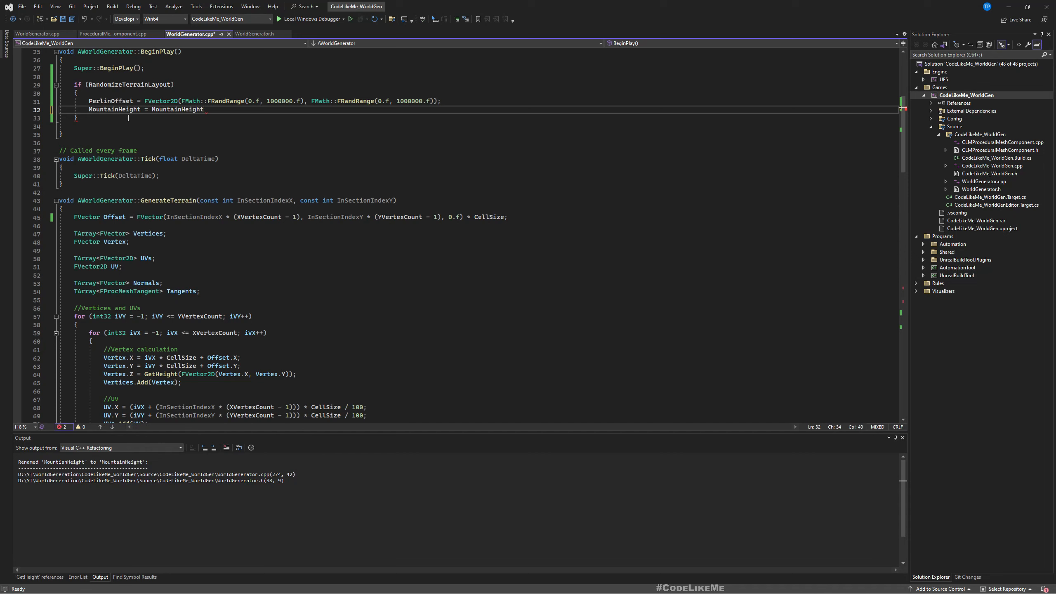
Step: Multiply the assigned MountainHeight value by a call to FMath::FRandRange
{"action": "type", "text": "* FMath"}
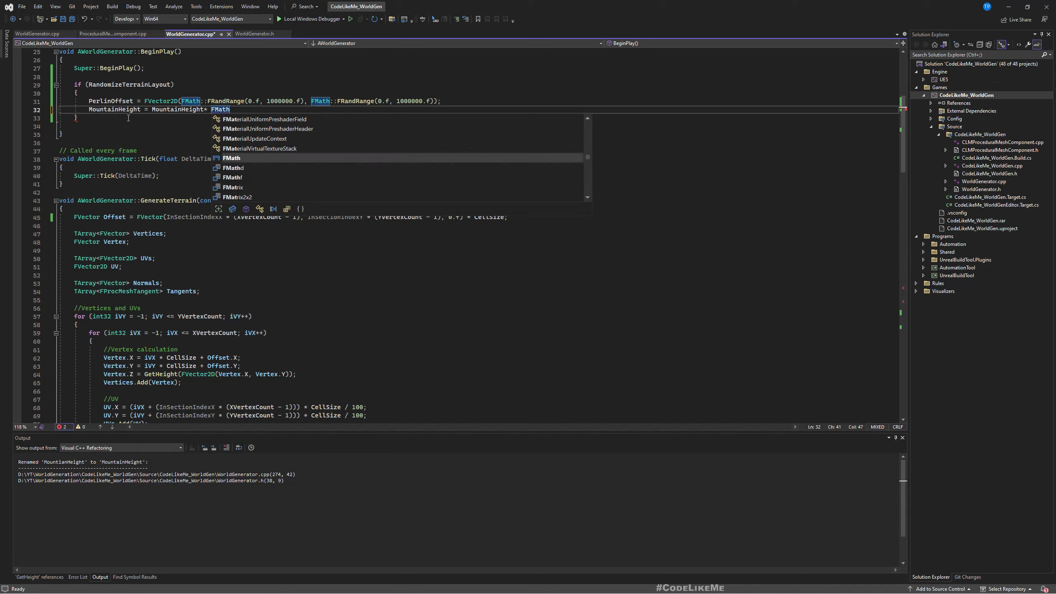
{"action": "type", "text": "::"}
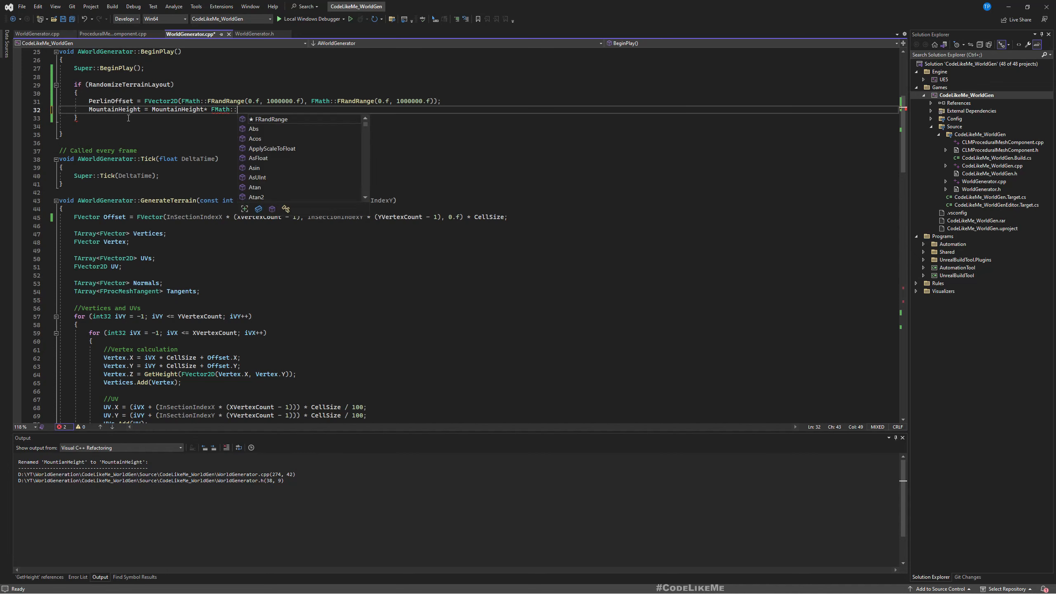
{"action": "type", "text": "RRand"}
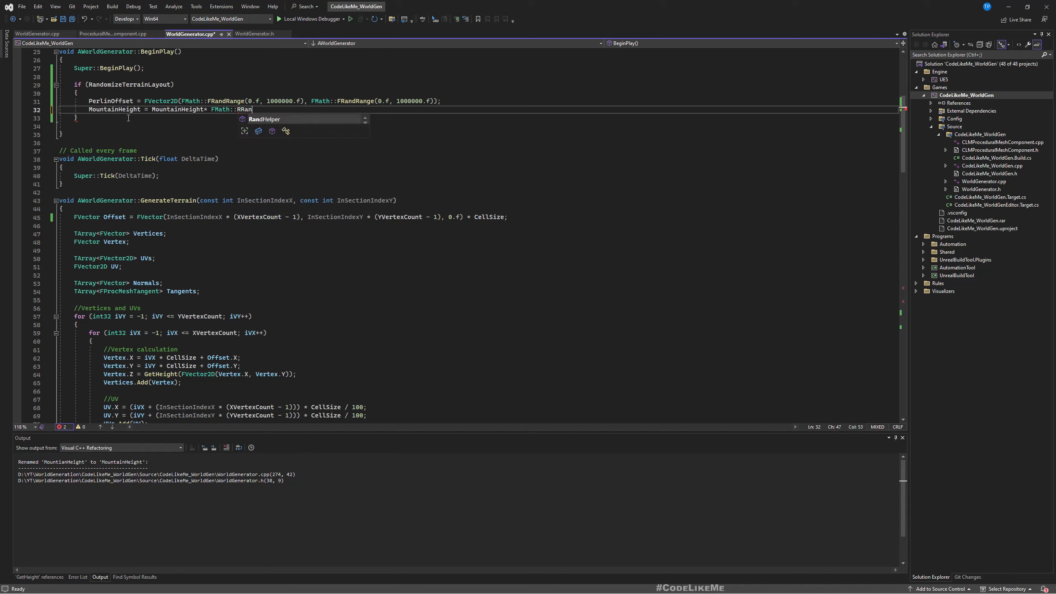
{"action": "key", "text": "BackSpace"}
{"action": "key", "text": "BackSpace"}
{"action": "key", "text": "BackSpace"}
{"action": "key", "text": "BackSpace"}
{"action": "key", "text": "BackSpace"}
{"action": "type", "text": "FRandR"}
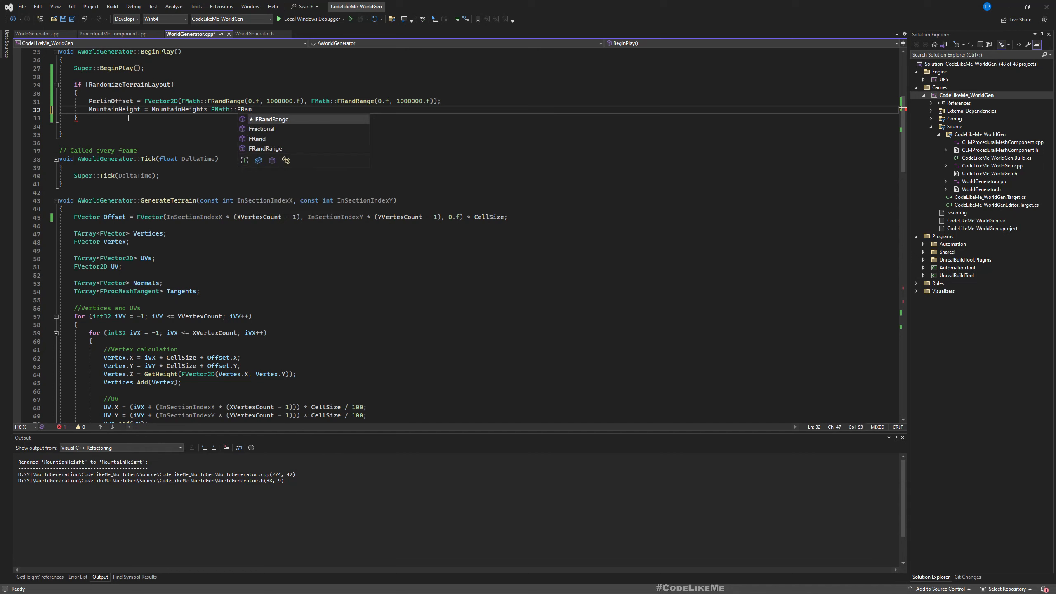
{"action": "key", "text": "Down"}
{"action": "key", "text": "Up"}
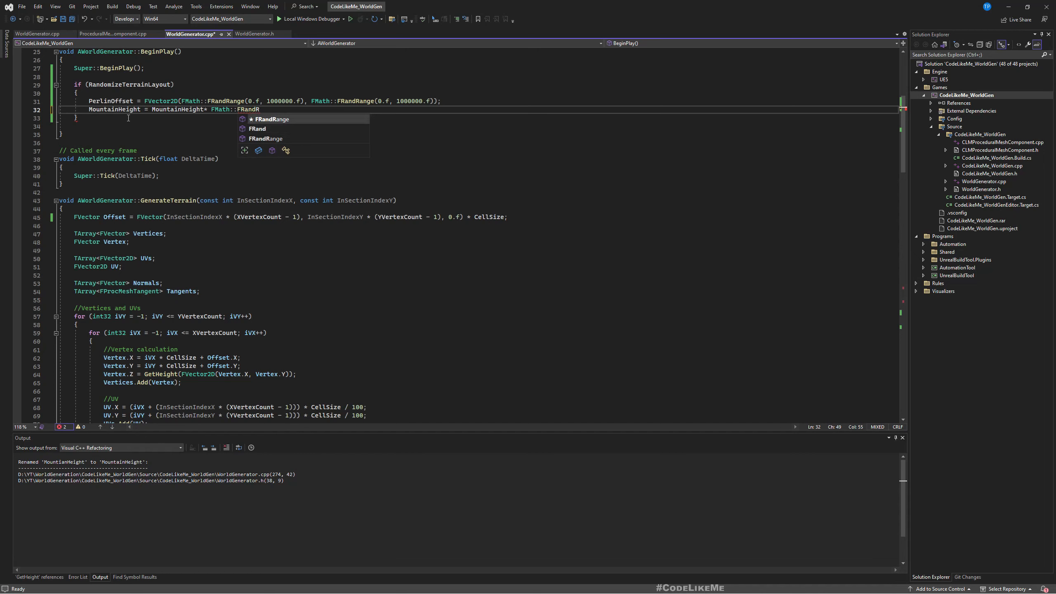
{"action": "key", "text": "Tab"}
{"action": "type", "text": "("}
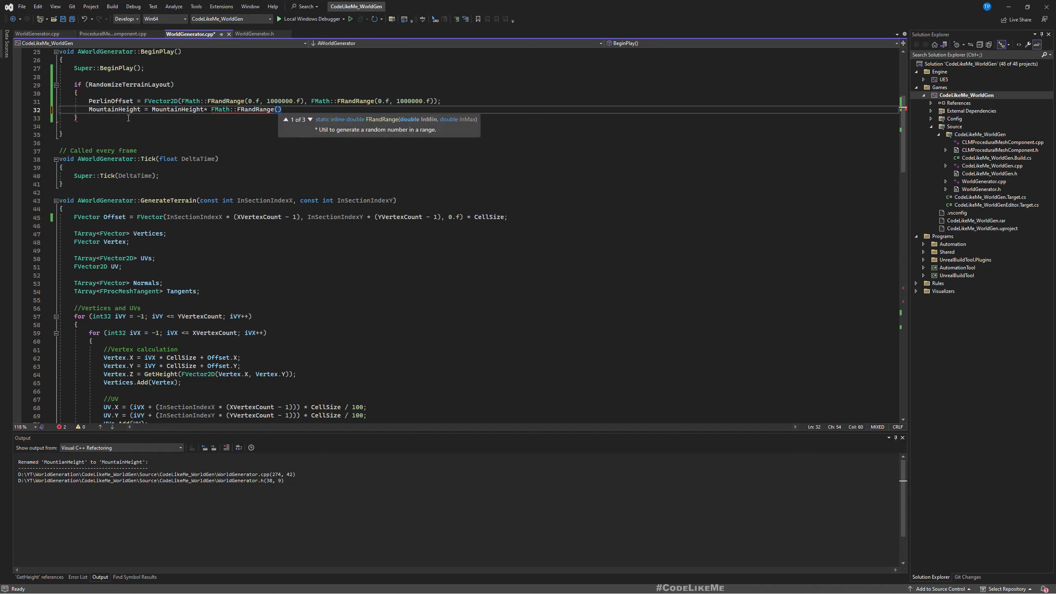
Step: Set the FRandRange arguments to .5f and 2.f, complete the MountainHeight statement, and save WorldGenerator.cpp
{"action": "type", "text": ".5"}
{"action": "key", "text": "Left"}
{"action": "type", "text": "f, "}
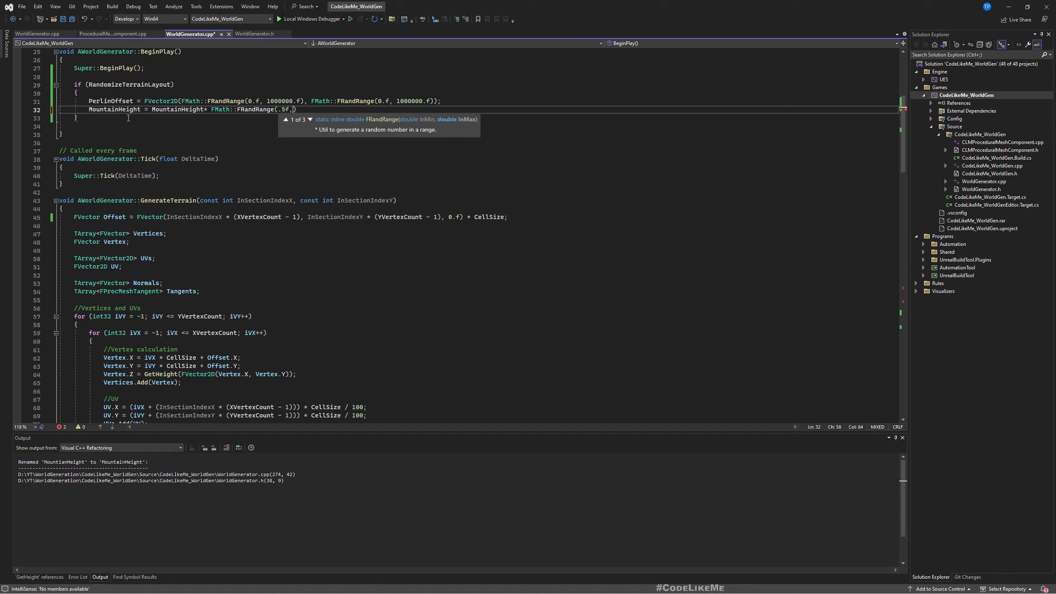
{"action": "type", "text": "2.f)"}
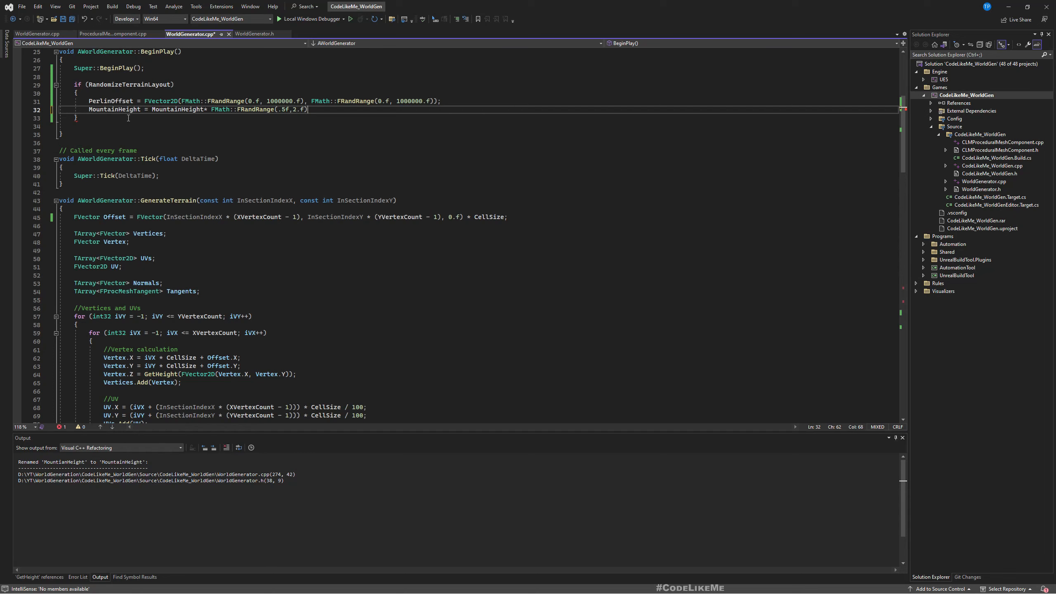
{"action": "type", "text": ";"}
{"action": "key", "text": "ctrl+s"}
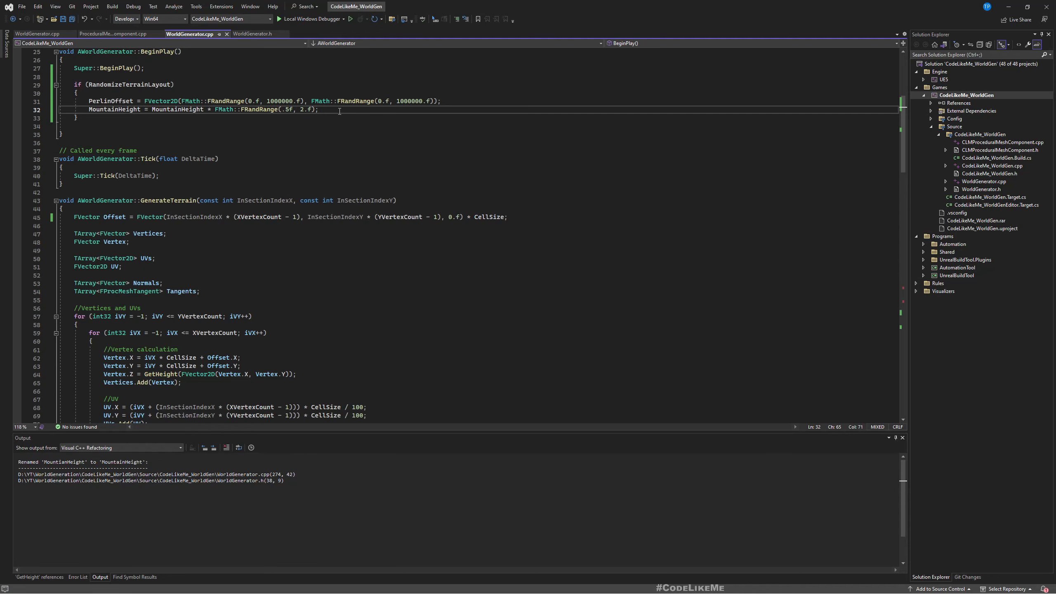
Step: Duplicate the MountainHeight randomization line directly below itself in BeginPlay
{"action": "left_click", "coordinate": [458, 102], "text": "shift"}
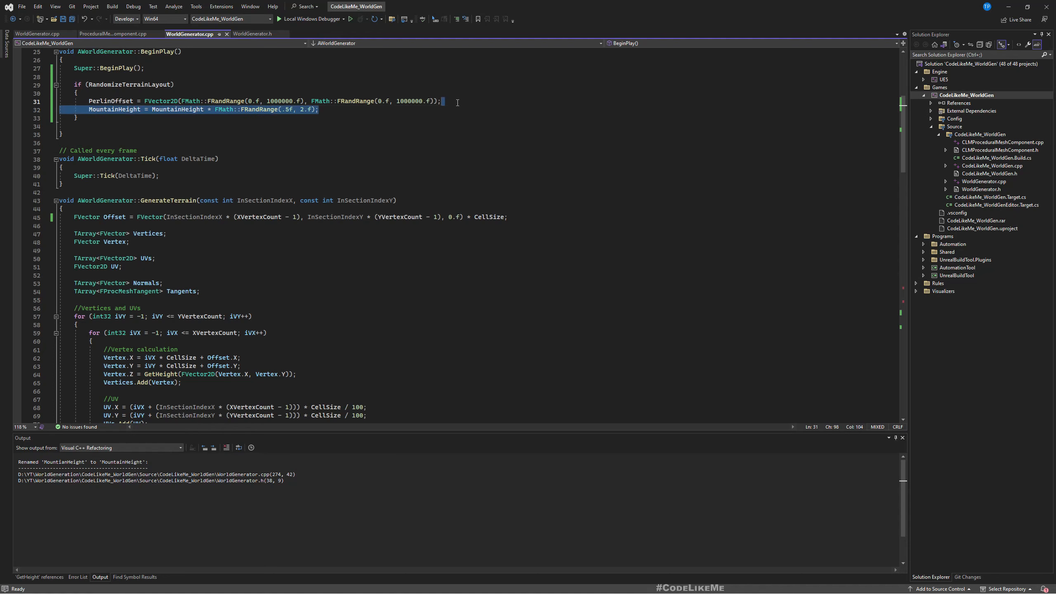
{"action": "type", "text": "MountainHeight = MountainHeight * FMath::FRandRange(.5f, 2.f);"}
{"action": "type", "text": "MountainHeight = MountainHeight * FMath::FRandRange(.5f, 2.f);"}
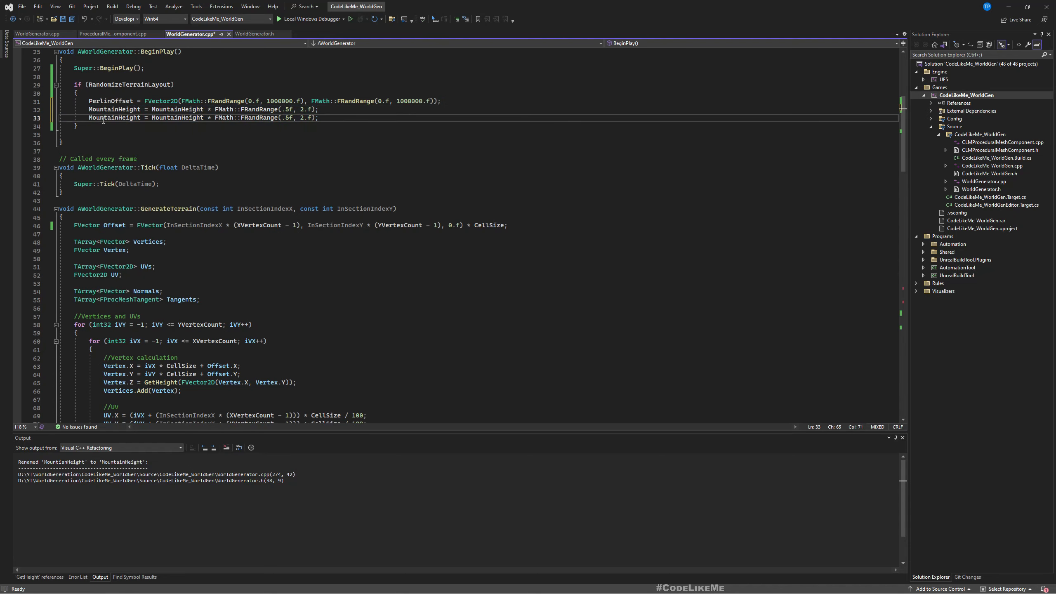
Step: Replace both MountainHeight names in the duplicated line with BoulderHeight, keeping the FRandRange factor, and save all files
{"action": "double_click", "coordinate": [102, 118]}
{"action": "type", "text": "Boun"}
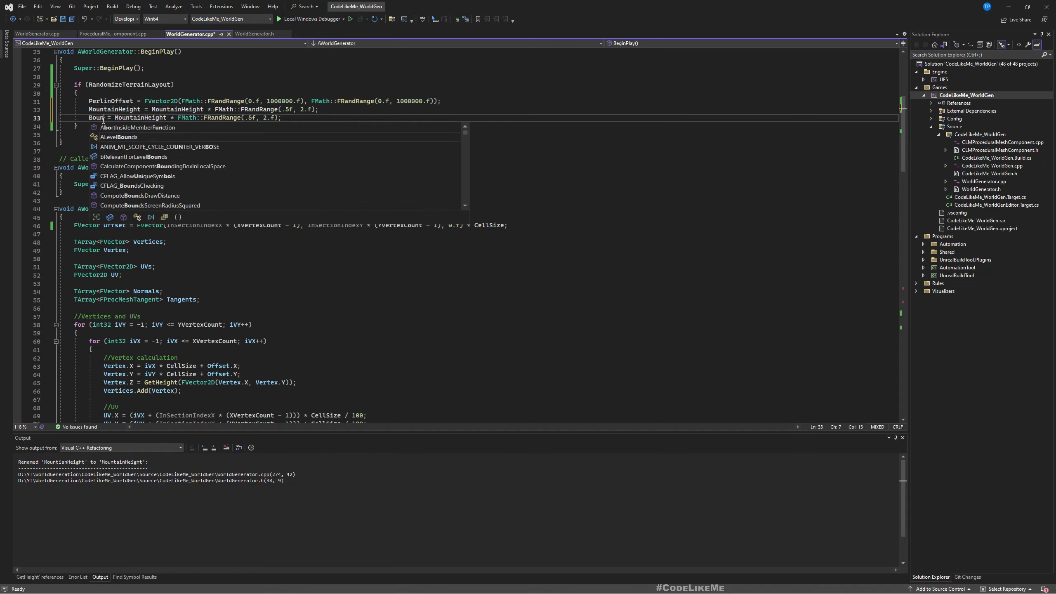
{"action": "key", "text": "BackSpace"}
{"action": "type", "text": "lder"}
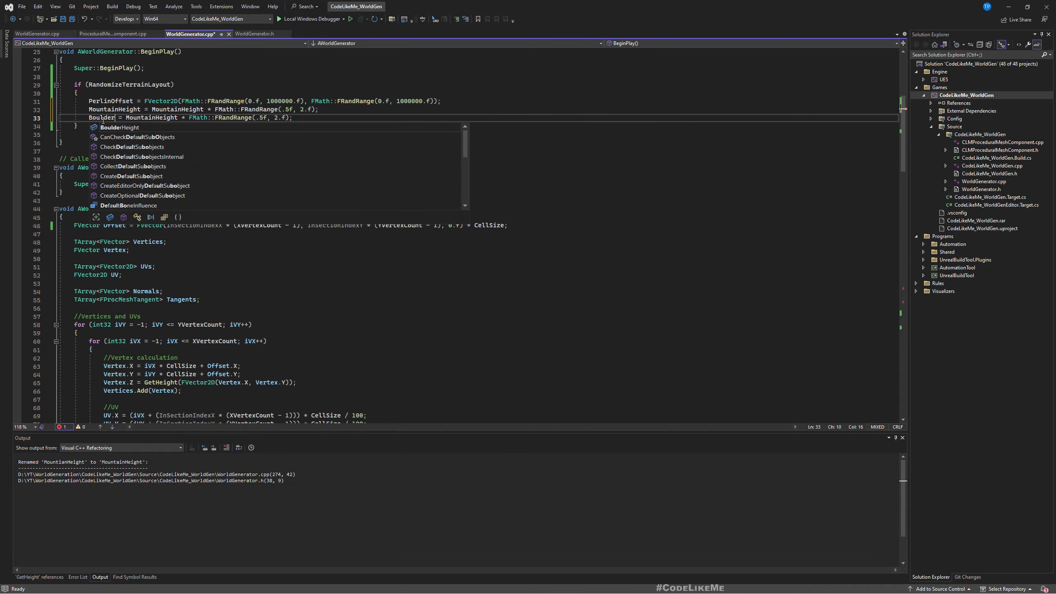
{"action": "key", "text": "Tab"}
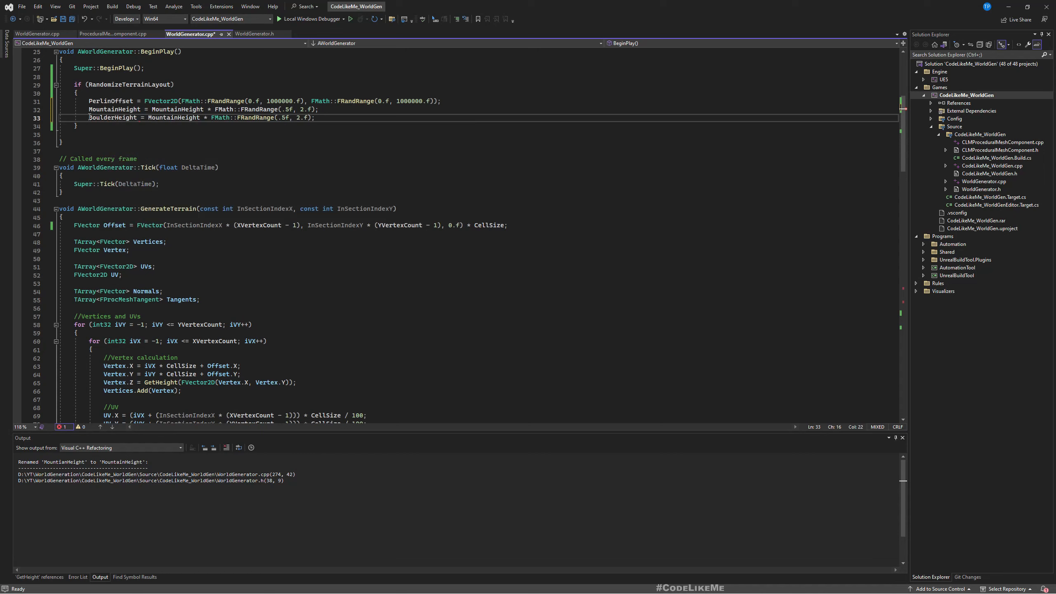
{"action": "double_click", "coordinate": [165, 118]}
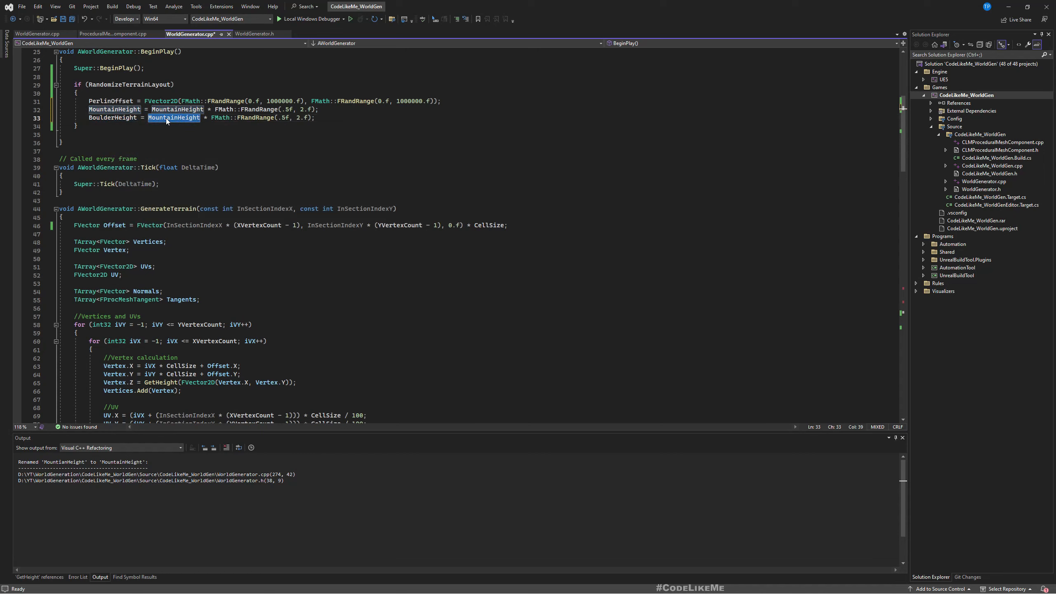
{"action": "type", "text": "Boul"}
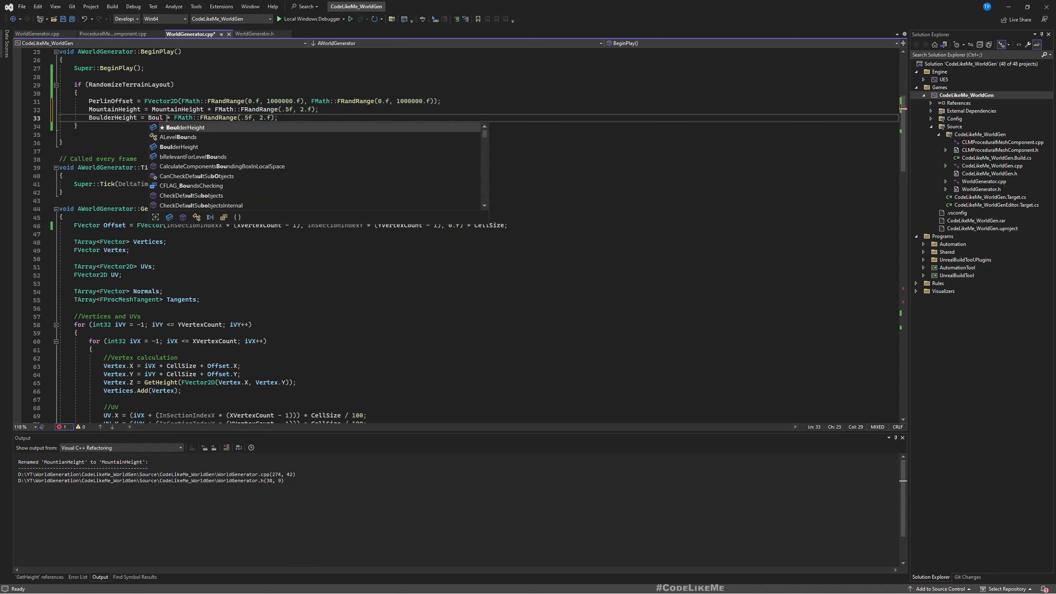
{"action": "key", "text": "Tab"}
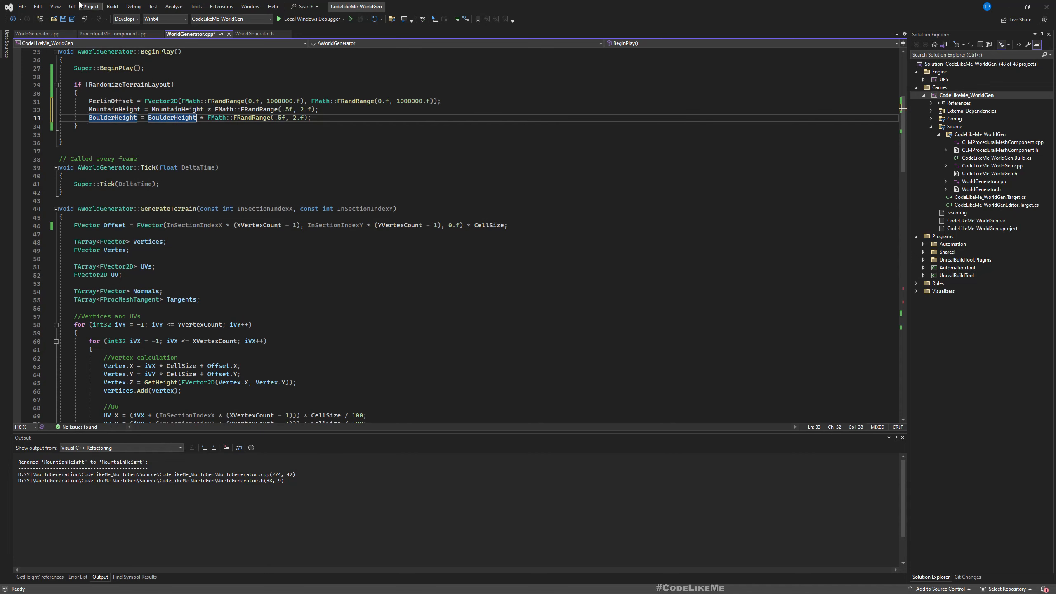
{"action": "left_click", "coordinate": [72, 19]}
Step: Switch to Unreal Editor, recompile the C++ code with Live Coding, and close its log window
{"action": "key", "text": "alt+Tab"}
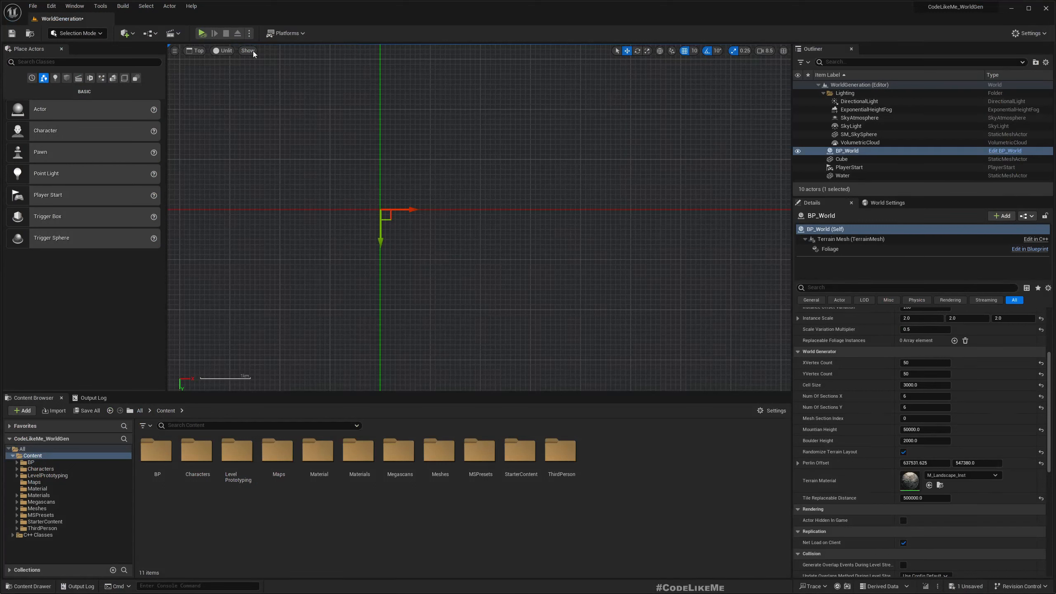
{"action": "left_click", "coordinate": [847, 587]}
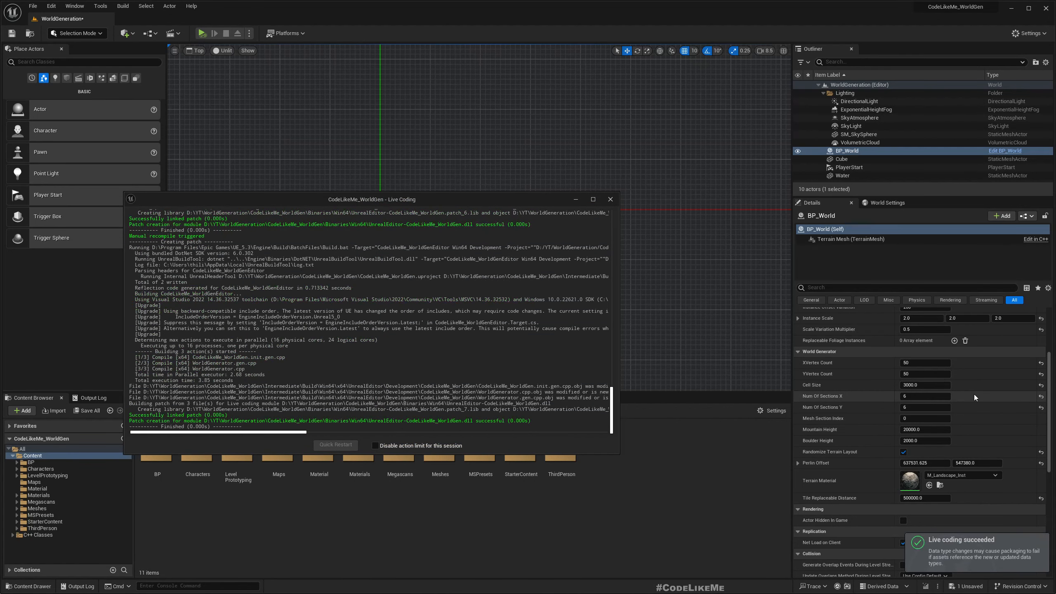
{"action": "left_click", "coordinate": [610, 199]}
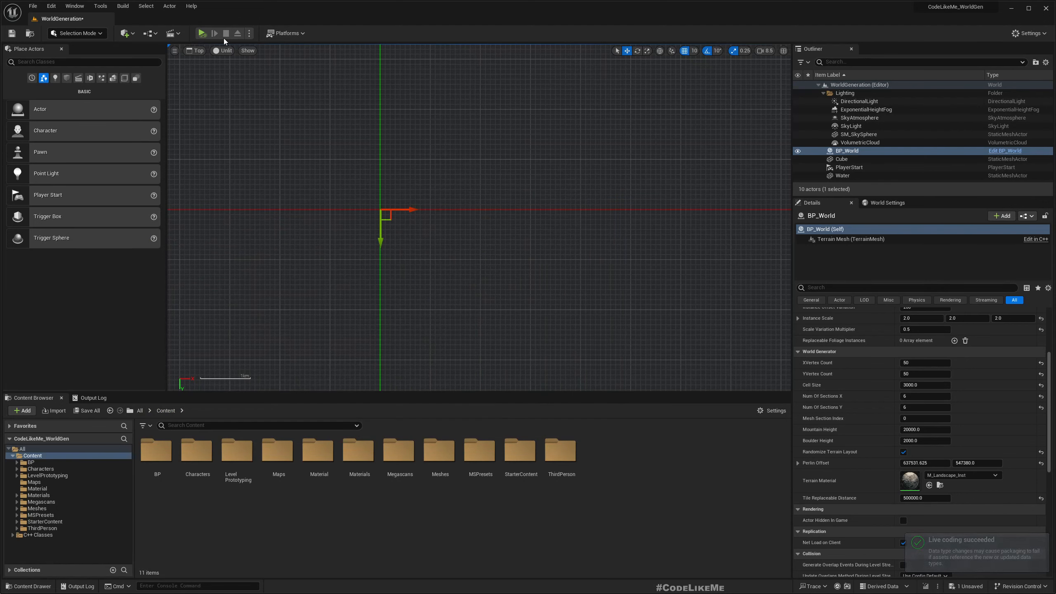
Step: Try to play the level, open the BP_World blueprint from the compilation error prompt, and close the Message Log
{"action": "left_click", "coordinate": [203, 33]}
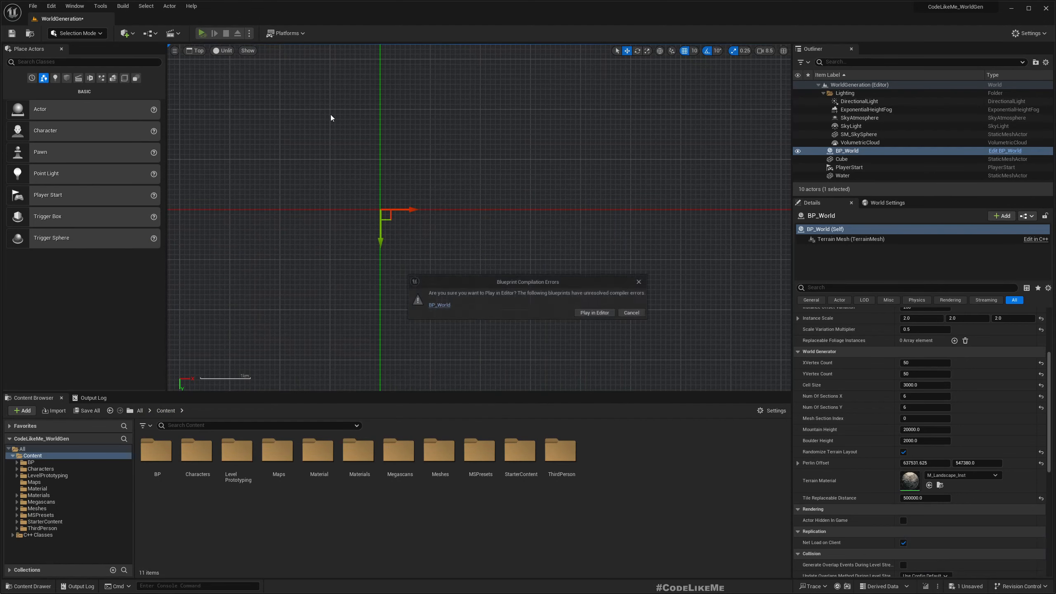
{"action": "left_click", "coordinate": [435, 305]}
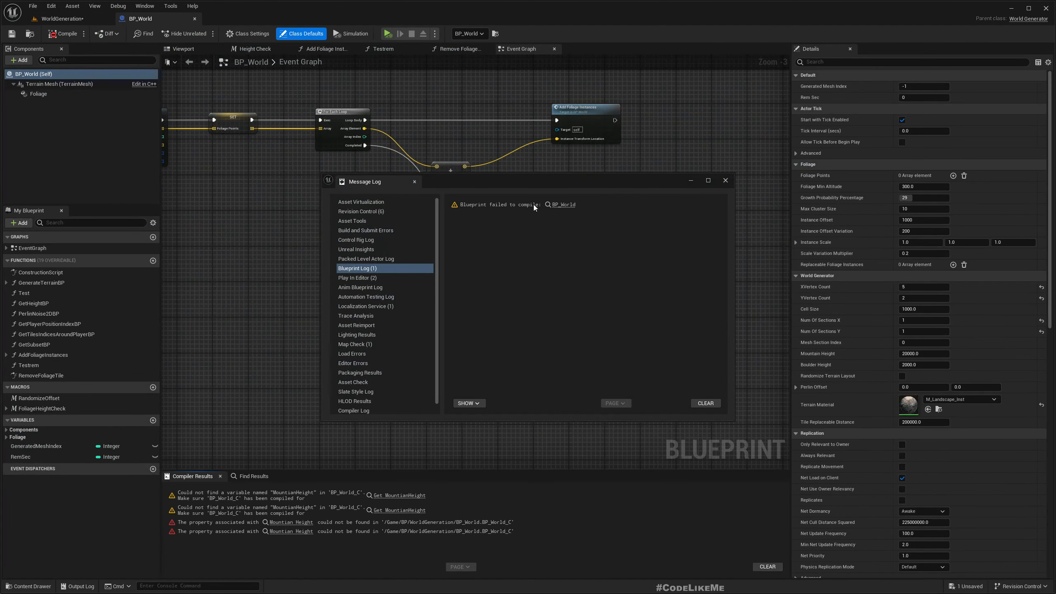
{"action": "left_click", "coordinate": [574, 204]}
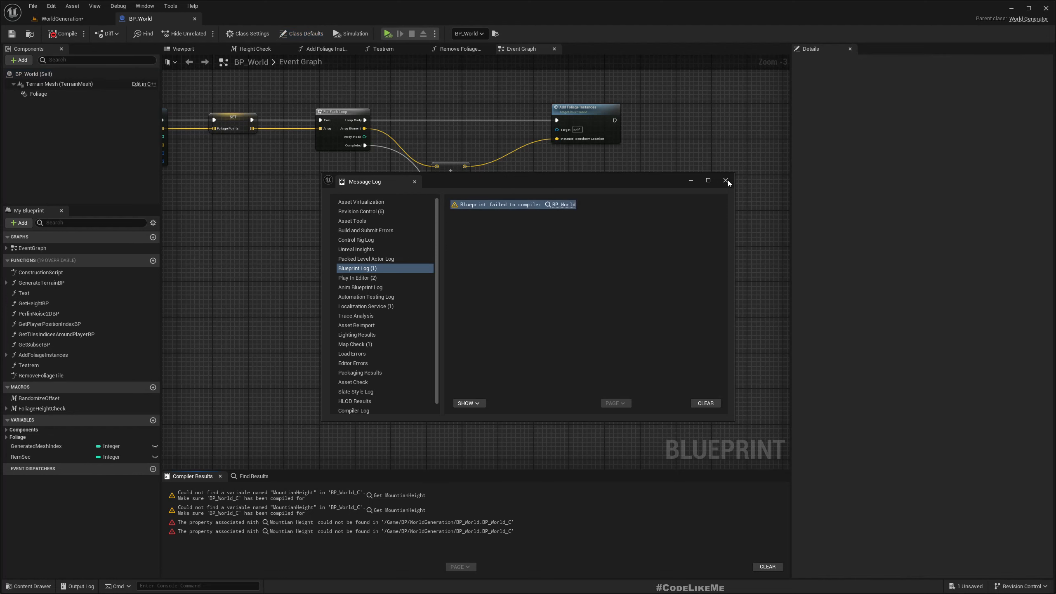
{"action": "left_click", "coordinate": [726, 181]}
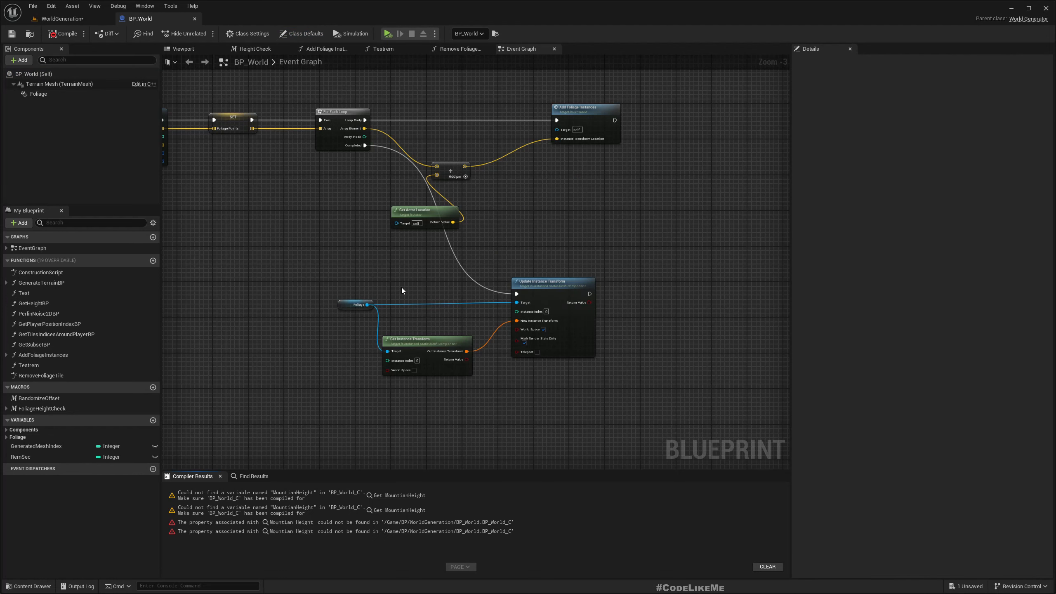
Step: In the Testrem function, replace the invalid Mountian Height getter with a Mountain Height getter wired into the add node
{"action": "left_click", "coordinate": [291, 523]}
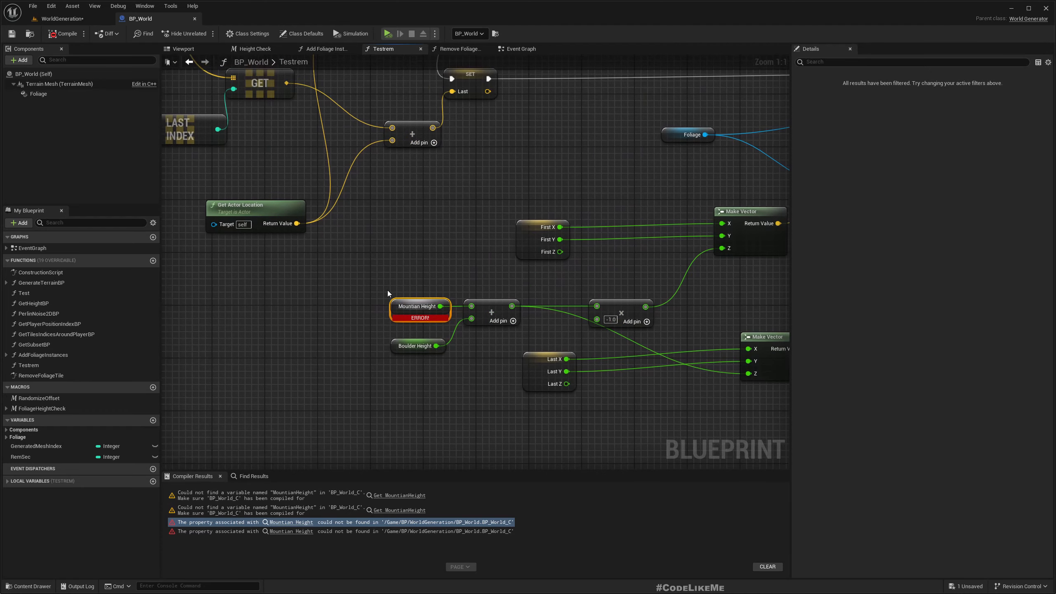
{"action": "right_click", "coordinate": [395, 307]}
{"action": "left_click", "coordinate": [426, 269]}
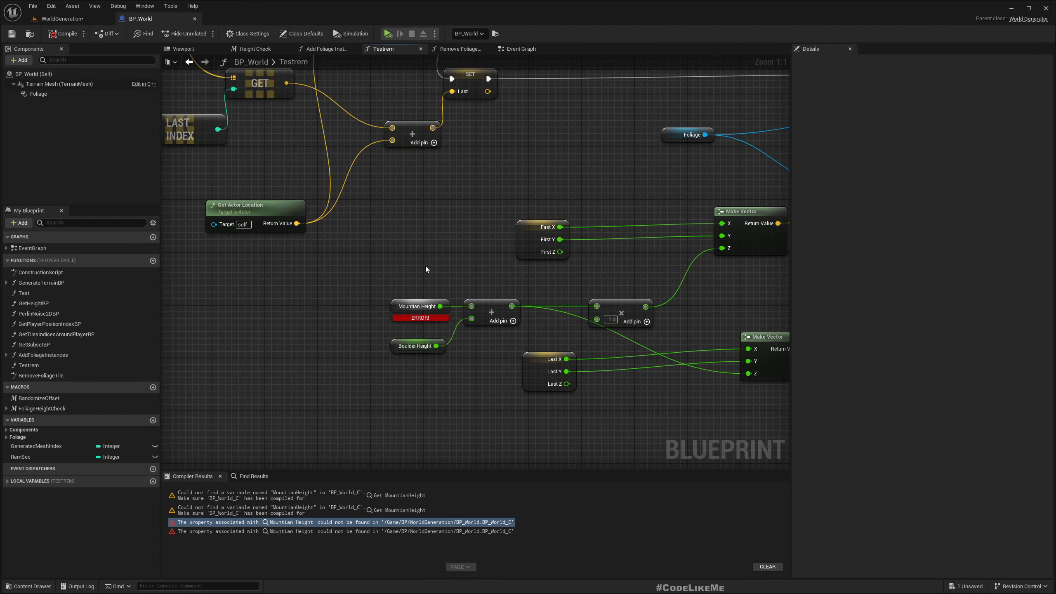
{"action": "right_click", "coordinate": [370, 263]}
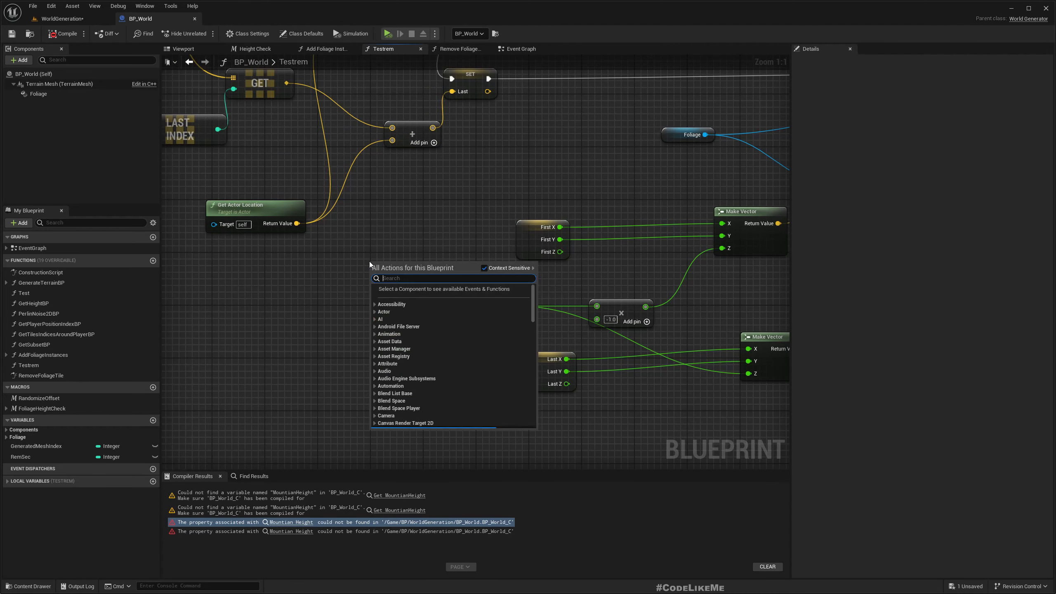
{"action": "type", "text": "mountain"}
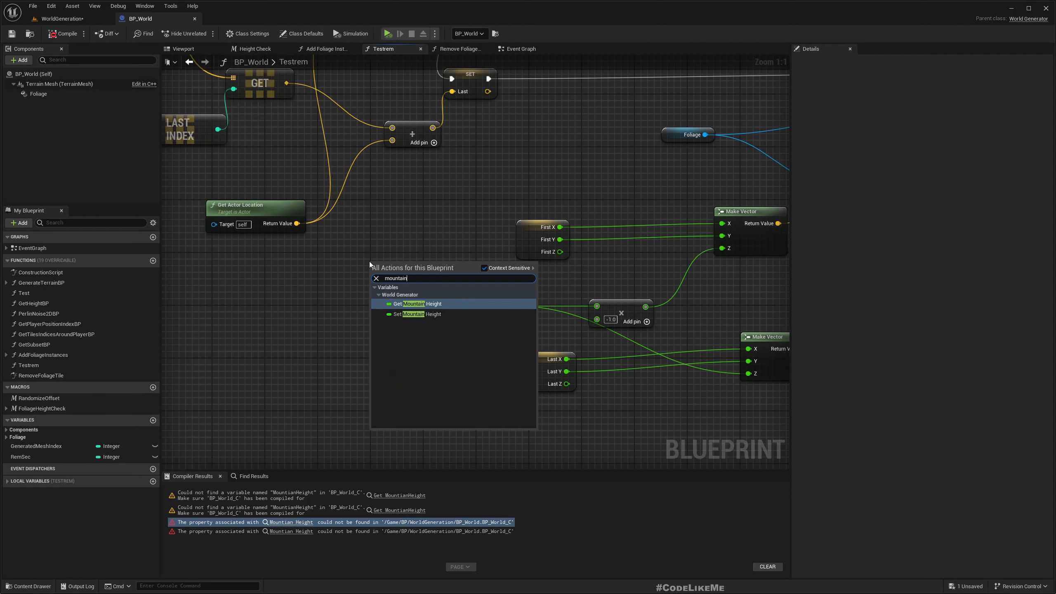
{"action": "key", "text": "Return"}
{"action": "left_click_drag", "start_coordinate": [414, 267], "coordinate": [471, 306]}
{"action": "left_click", "coordinate": [419, 319]}
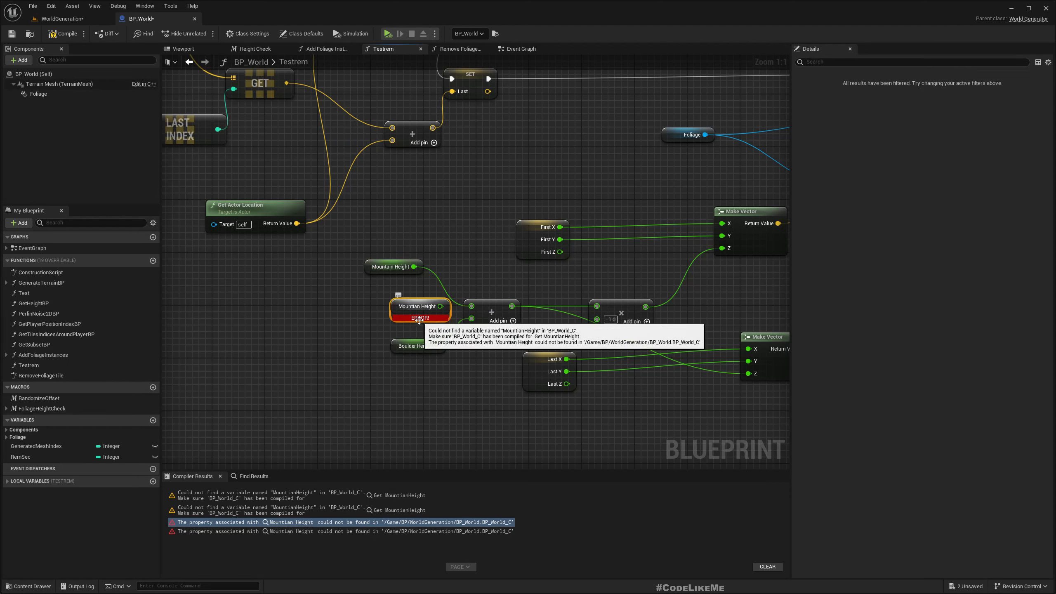
{"action": "key", "text": "Delete"}
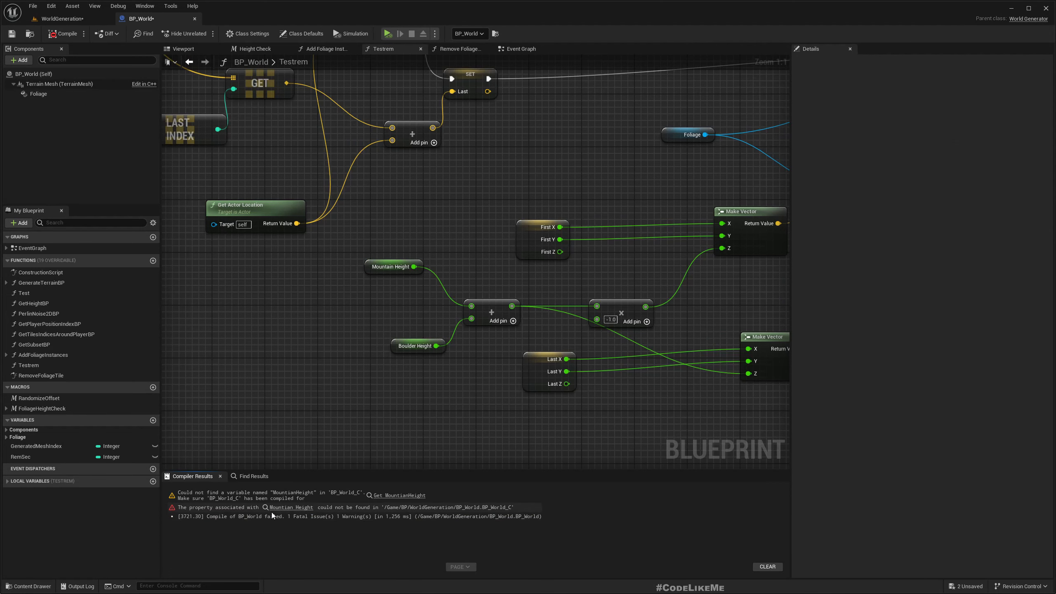
Step: In the Remove Foliage Tile function, replace the invalid Mountain Height getter with a valid one wired into the add node, and compile the blueprint
{"action": "left_click", "coordinate": [289, 508]}
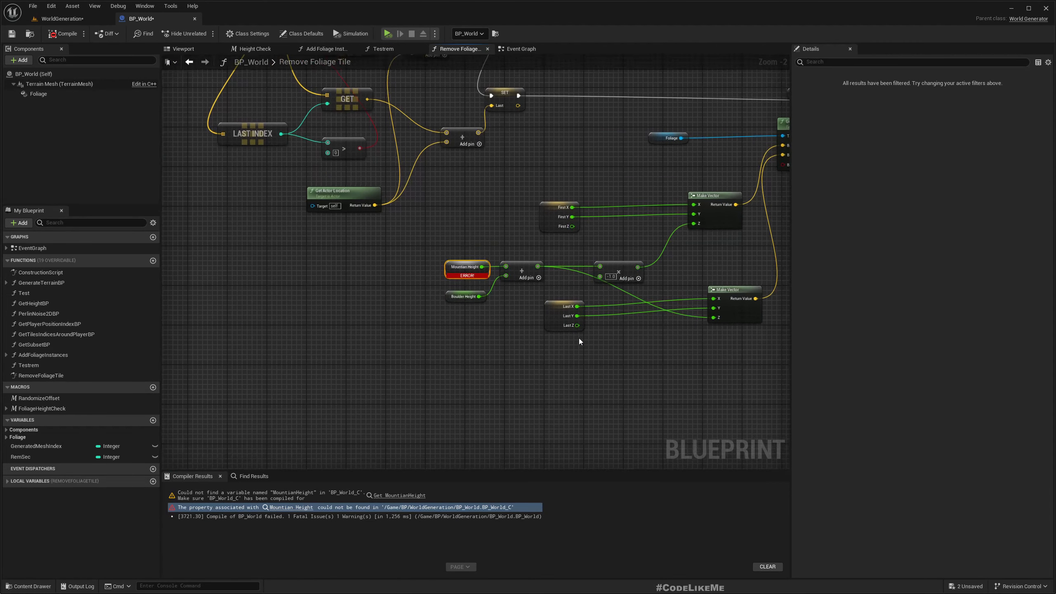
{"action": "right_click", "coordinate": [452, 235]}
{"action": "type", "text": "mou"}
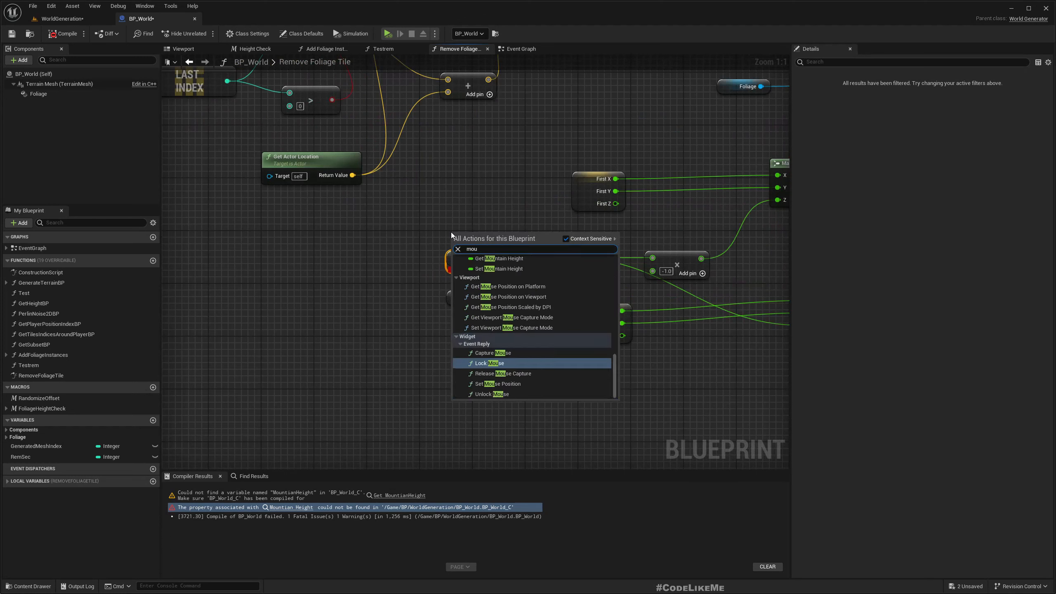
{"action": "type", "text": "ntai"}
{"action": "key", "text": "Return"}
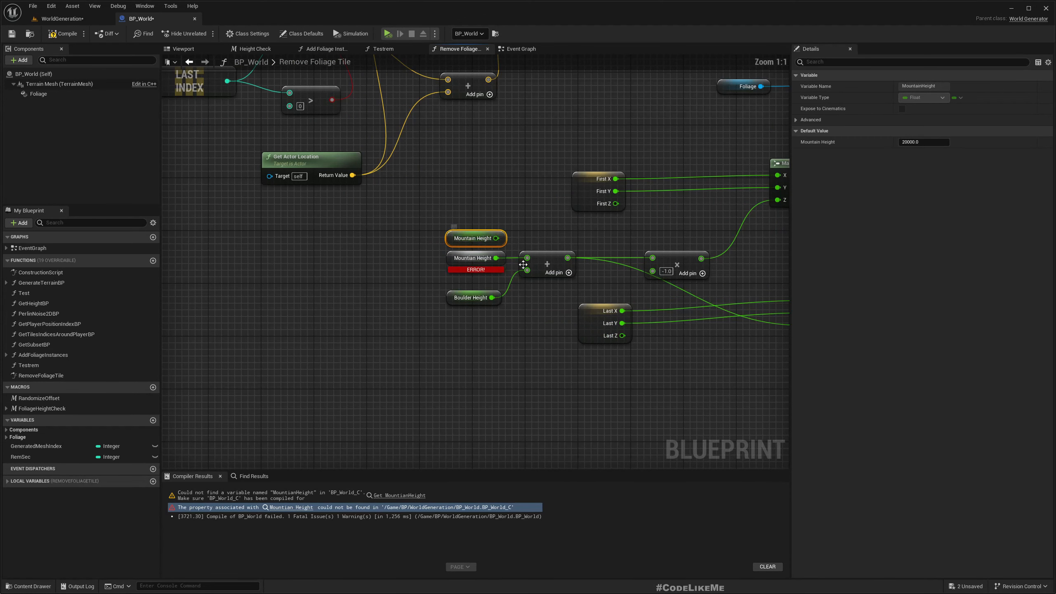
{"action": "left_click_drag", "start_coordinate": [496, 238], "coordinate": [527, 258]}
{"action": "left_click", "coordinate": [448, 258]}
{"action": "key", "text": "Delete"}
{"action": "left_click", "coordinate": [66, 33]}
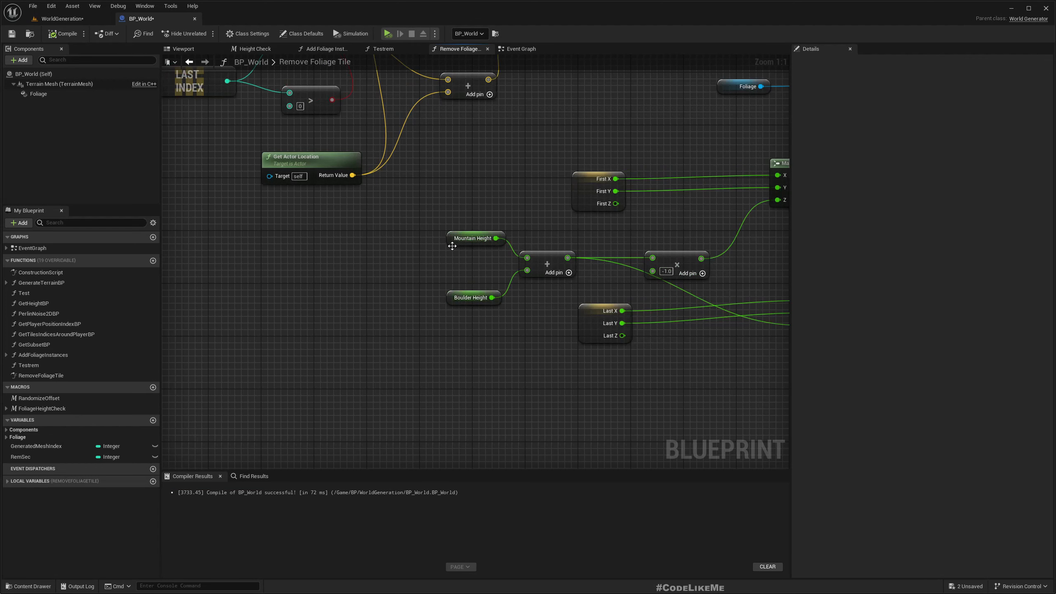
{"action": "left_click_drag", "start_coordinate": [468, 238], "coordinate": [468, 258]}
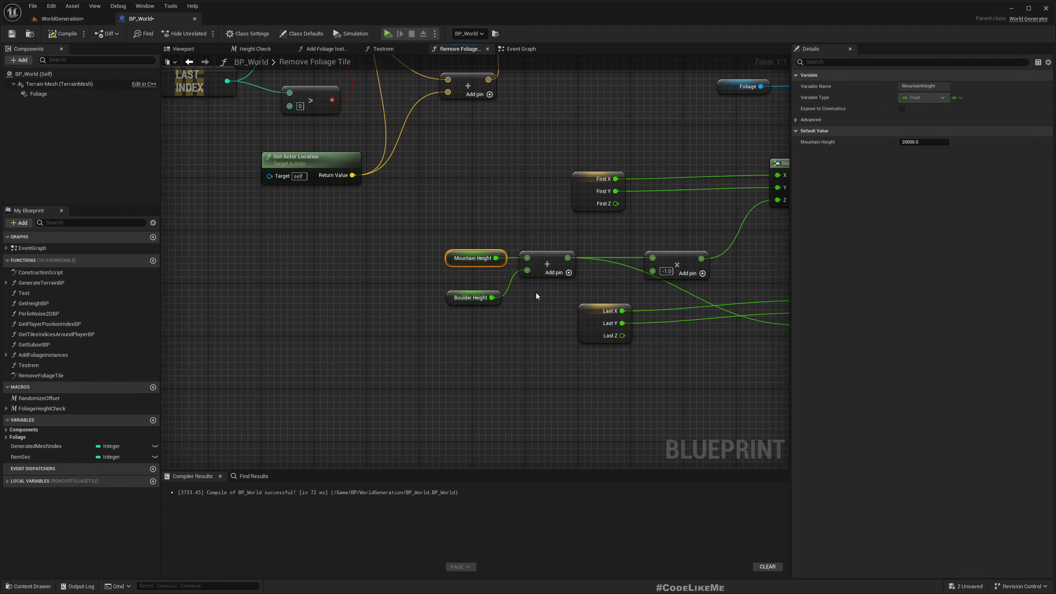
Step: Return to the WorldGeneration level and simulate it three times in the top view to compare the generated terrain layouts and heights
{"action": "left_click", "coordinate": [60, 18]}
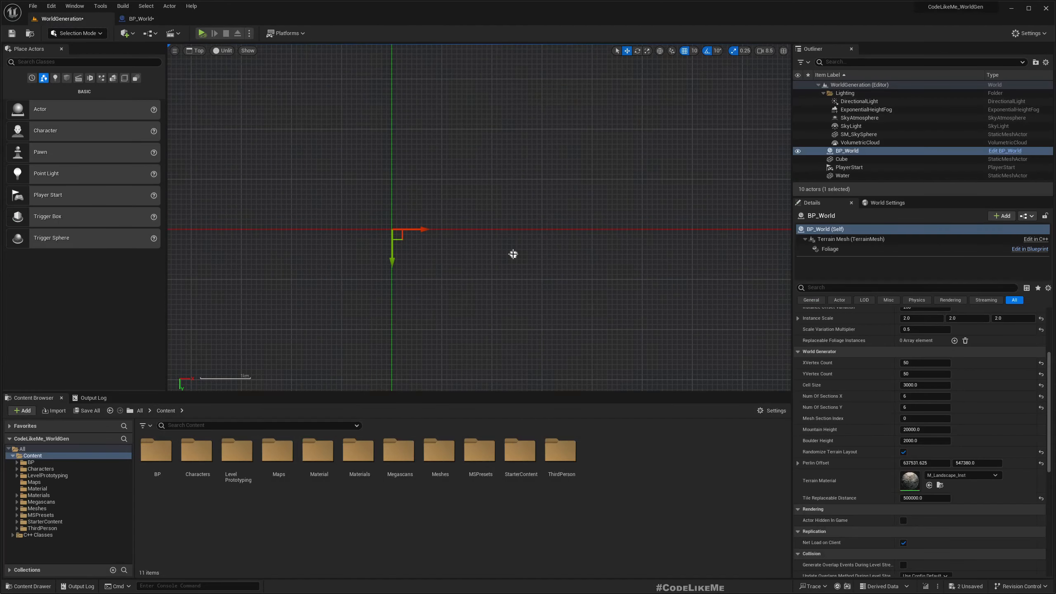
{"action": "key", "text": "alt+p"}
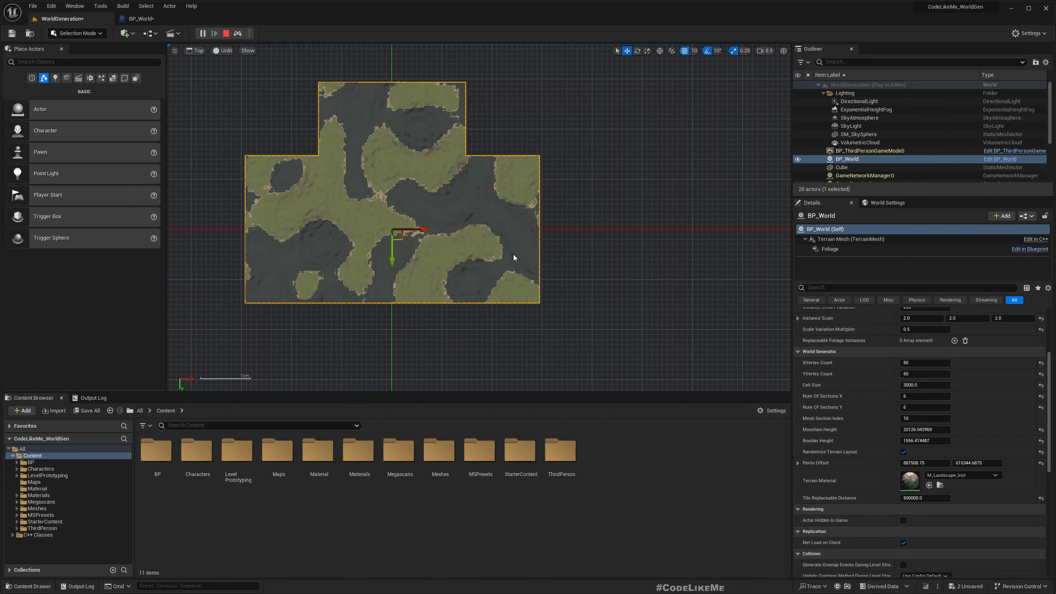
{"action": "key", "text": "Escape"}
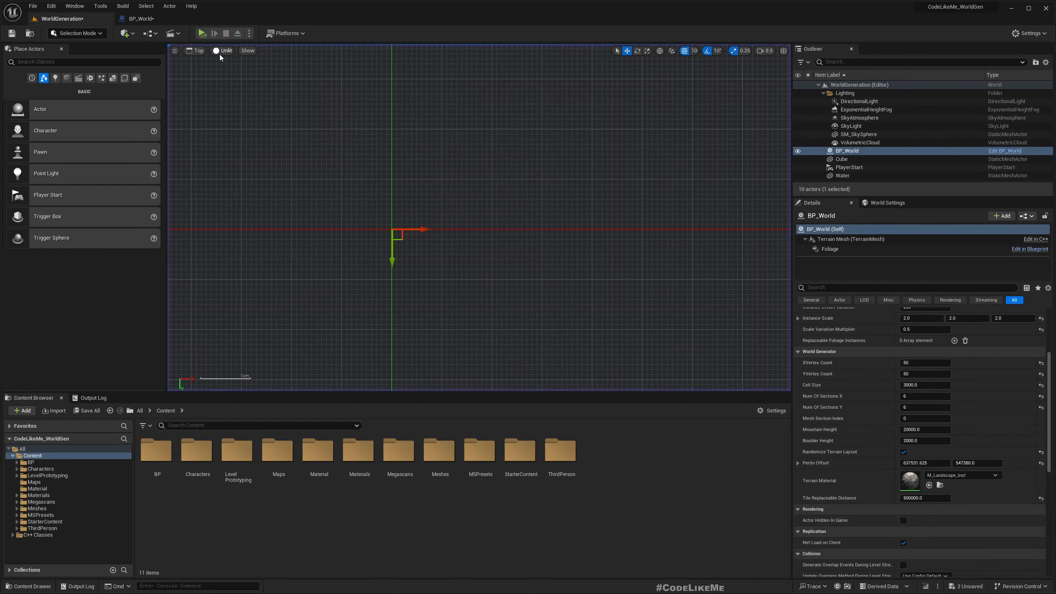
{"action": "left_click", "coordinate": [204, 34]}
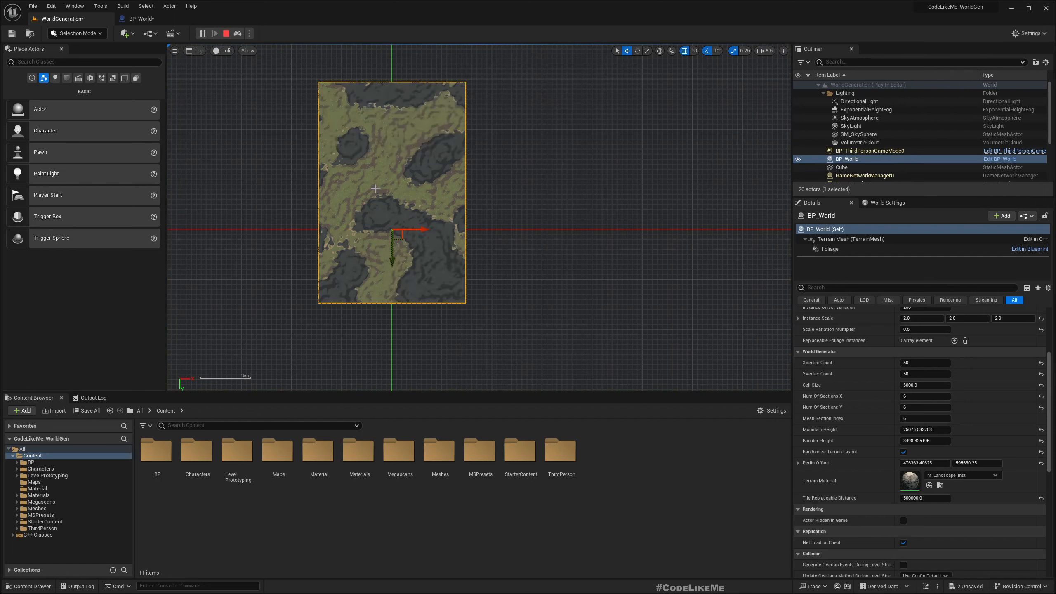
{"action": "left_click", "coordinate": [226, 34]}
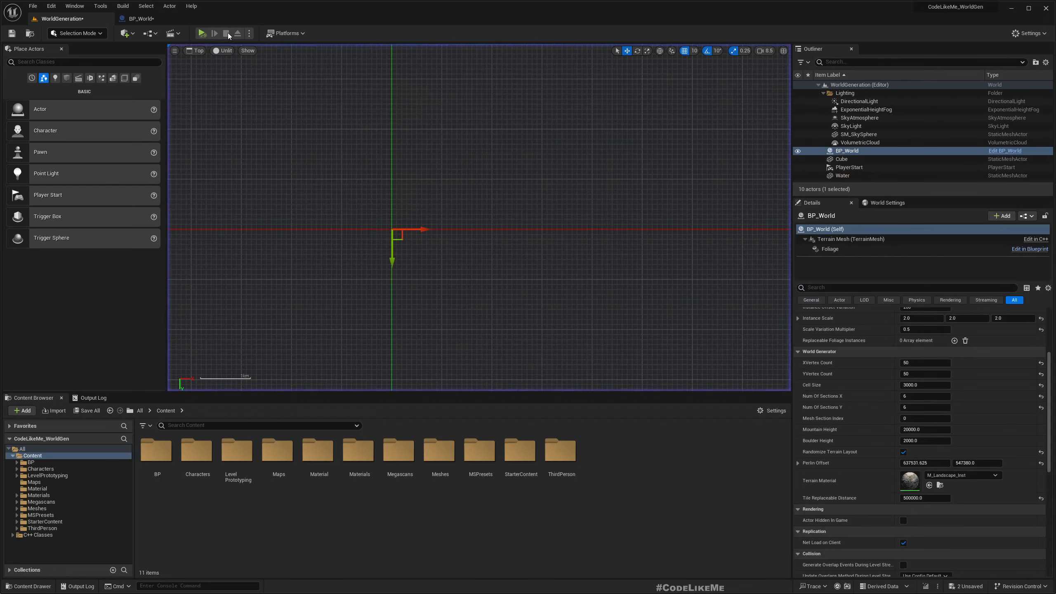
{"action": "left_click", "coordinate": [202, 34]}
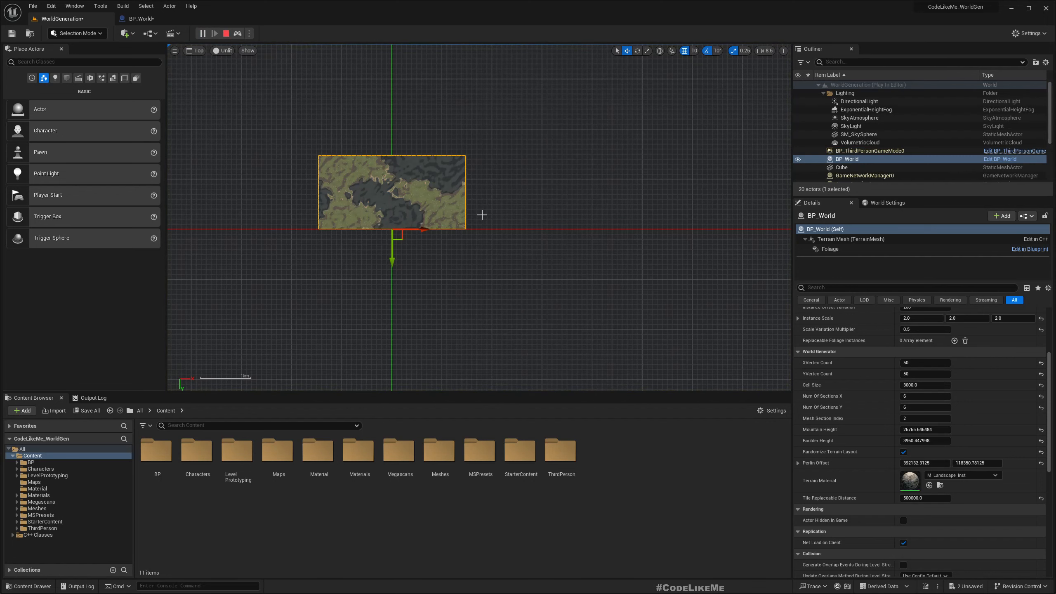
{"action": "left_click", "coordinate": [226, 33]}
Step: Set the viewport to Perspective, simulate the level, and fly over the generated islands before stopping the simulation
{"action": "left_click", "coordinate": [198, 51]}
{"action": "left_click", "coordinate": [222, 64]}
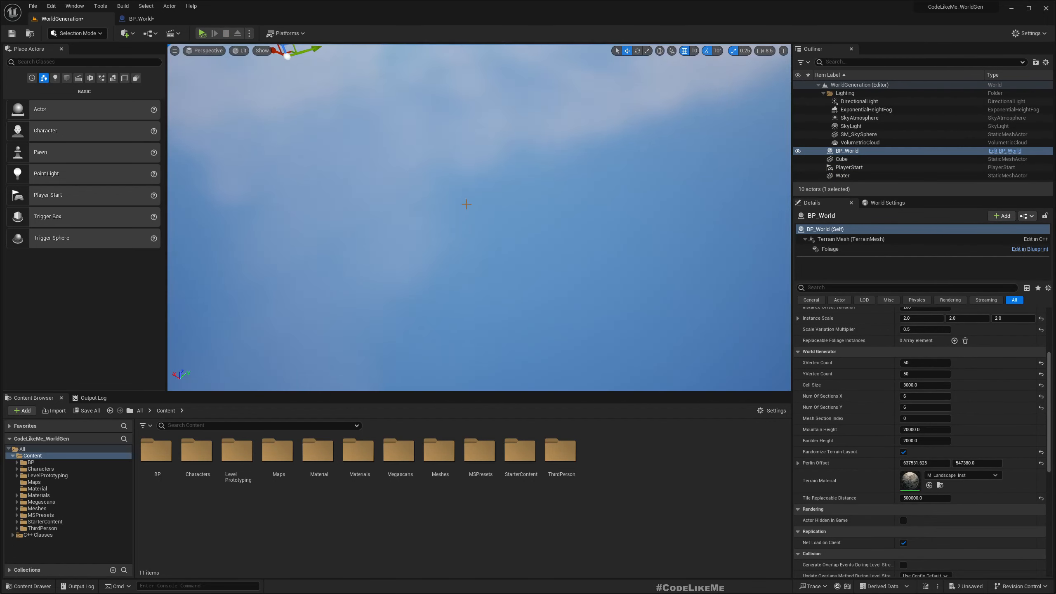
{"action": "left_click", "coordinate": [201, 34]}
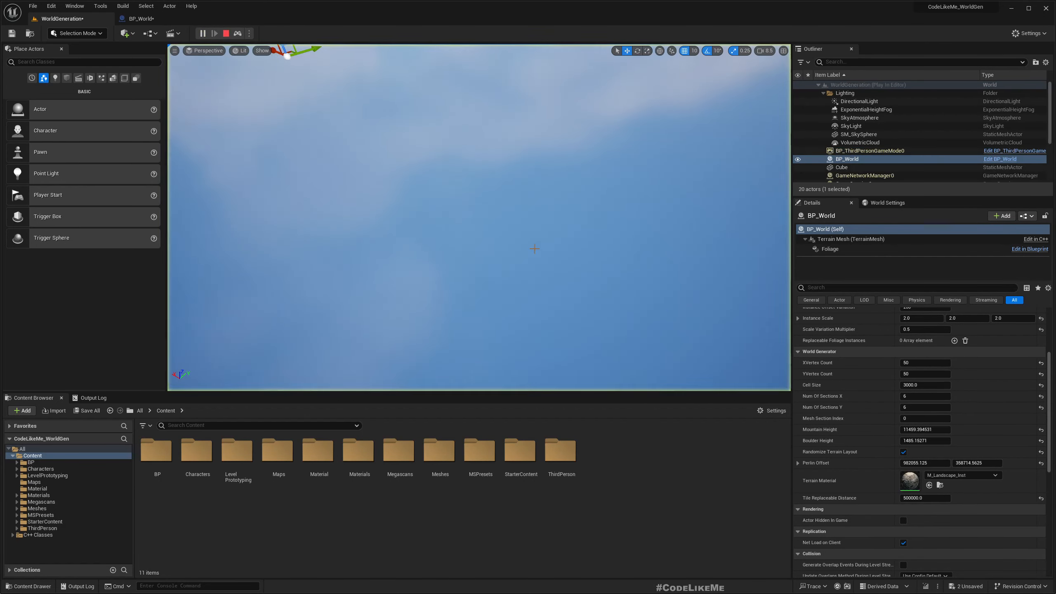
{"action": "right_click_drag", "start_coordinate": [479, 217], "coordinate": [443, 185]}
{"action": "key", "text": "w"}
{"action": "left_click", "coordinate": [458, 105]}
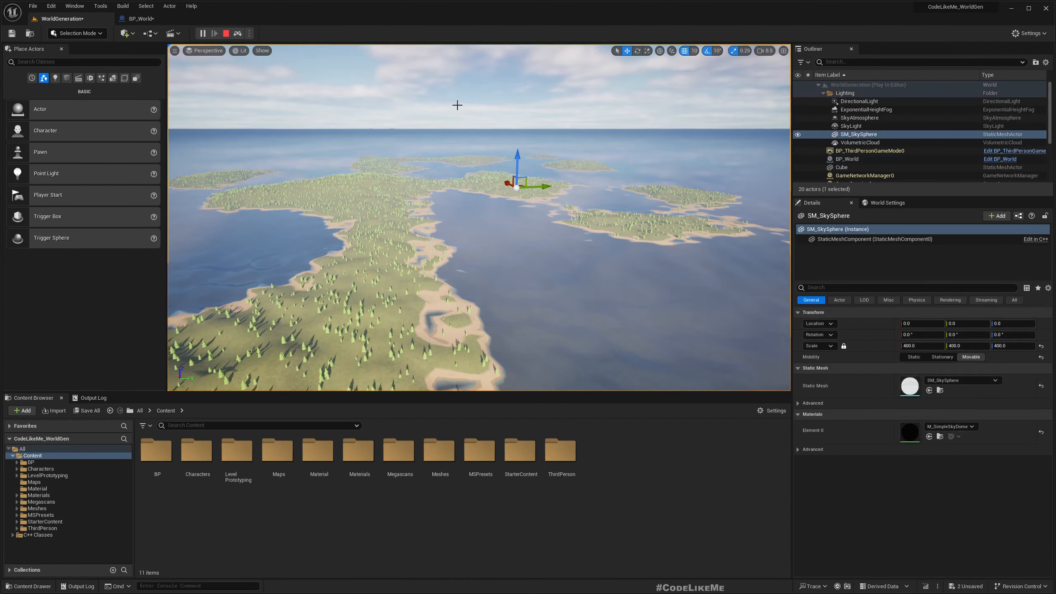
{"action": "key", "text": "Escape"}
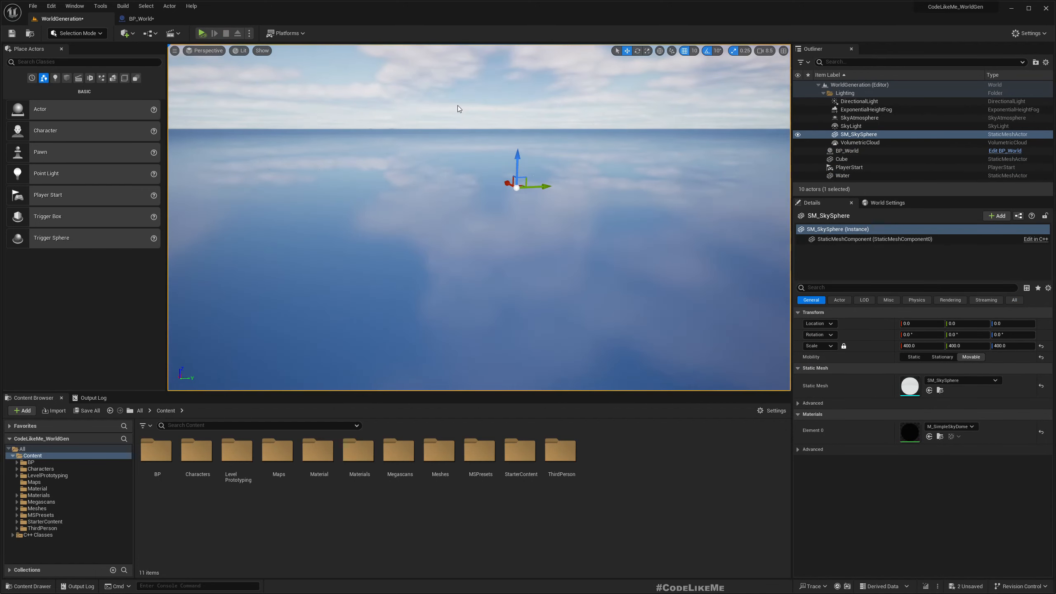
Step: Simulate the level twice more from the perspective view, inspecting the terrain heights up close in the second run
{"action": "key", "text": "alt+p"}
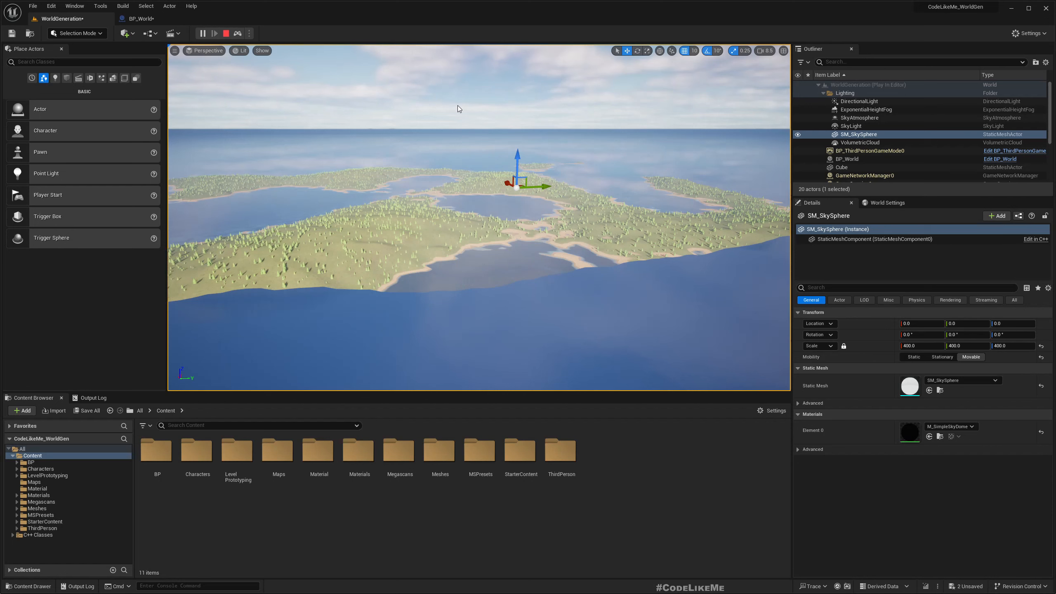
{"action": "key", "text": "Escape"}
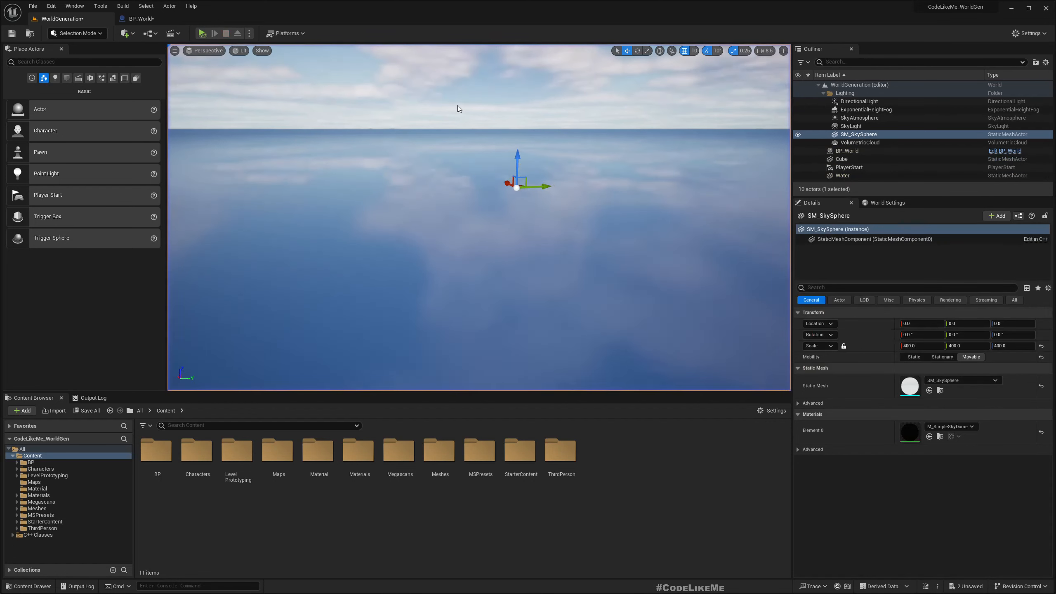
{"action": "key", "text": "alt+p"}
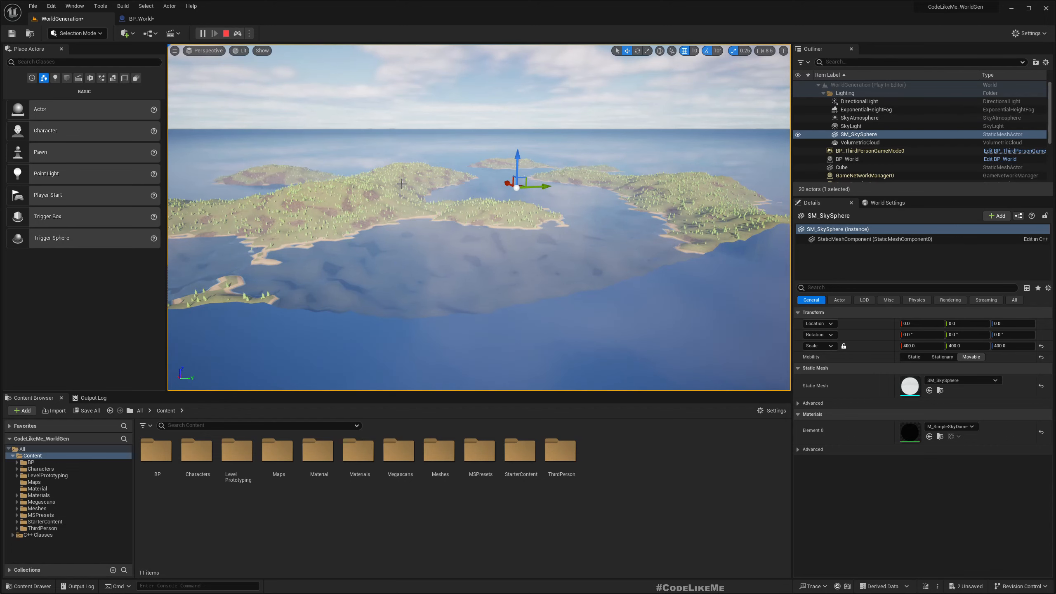
{"action": "right_click_drag", "start_coordinate": [402, 184], "coordinate": [394, 225]}
{"action": "right_click_drag", "start_coordinate": [357, 151], "coordinate": [348, 168]}
{"action": "right_click_drag", "start_coordinate": [382, 305], "coordinate": [389, 247]}
{"action": "key", "text": "w"}
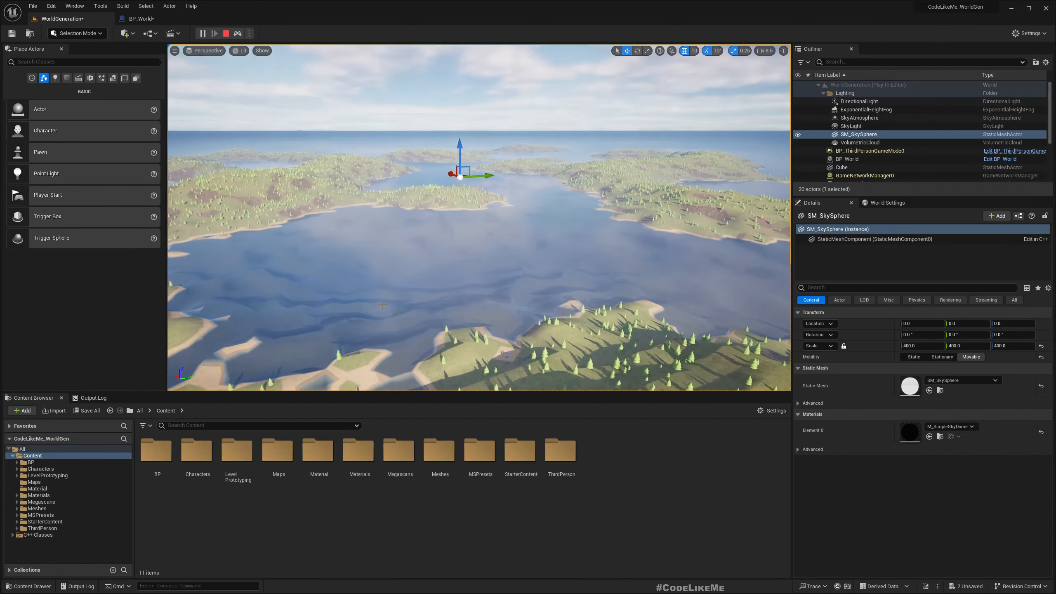
{"action": "key", "text": "Escape"}
Step: Run another simulation, examine the regenerated islands and shoreline from several angles, and stop it
{"action": "key", "text": "alt+p"}
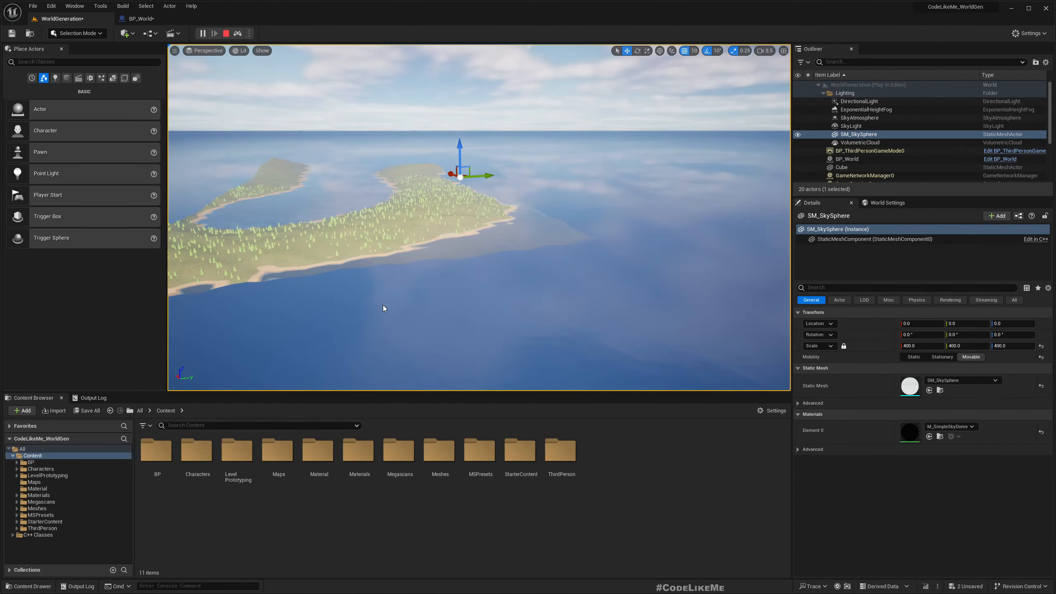
{"action": "right_click_drag", "start_coordinate": [428, 274], "coordinate": [373, 279]}
{"action": "right_click", "coordinate": [429, 275]}
{"action": "left_click", "coordinate": [465, 120]}
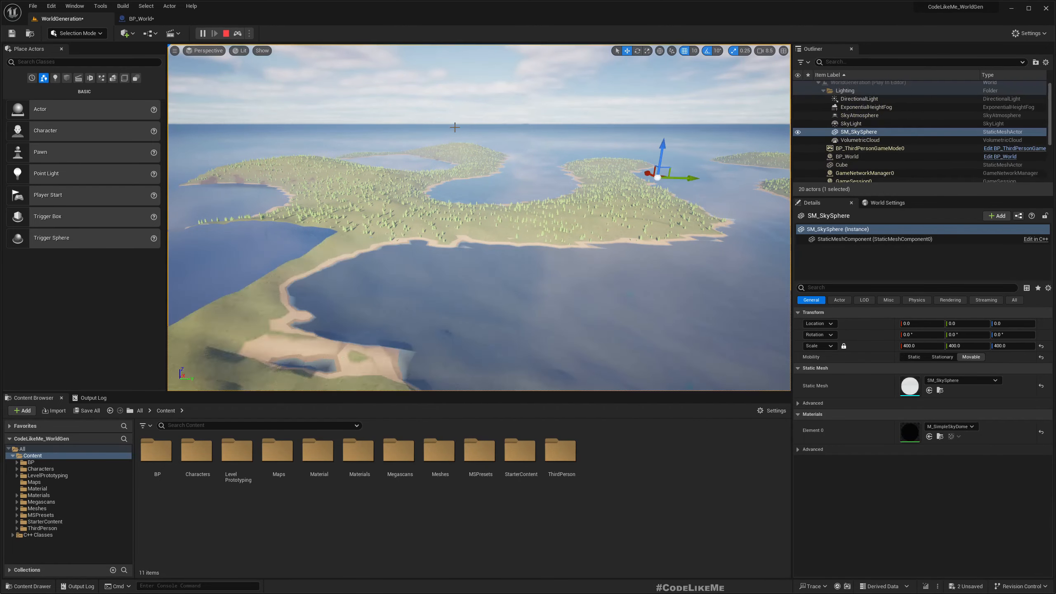
{"action": "right_click_drag", "start_coordinate": [447, 219], "coordinate": [420, 234]}
{"action": "right_click", "coordinate": [447, 218]}
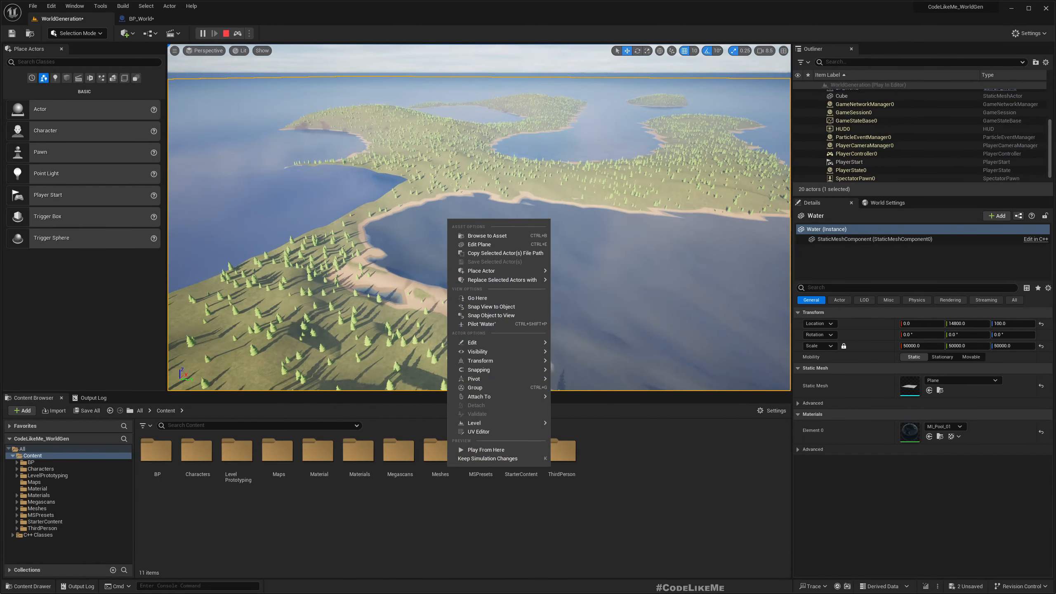
{"action": "left_click", "coordinate": [337, 167]}
{"action": "key", "text": "Escape"}
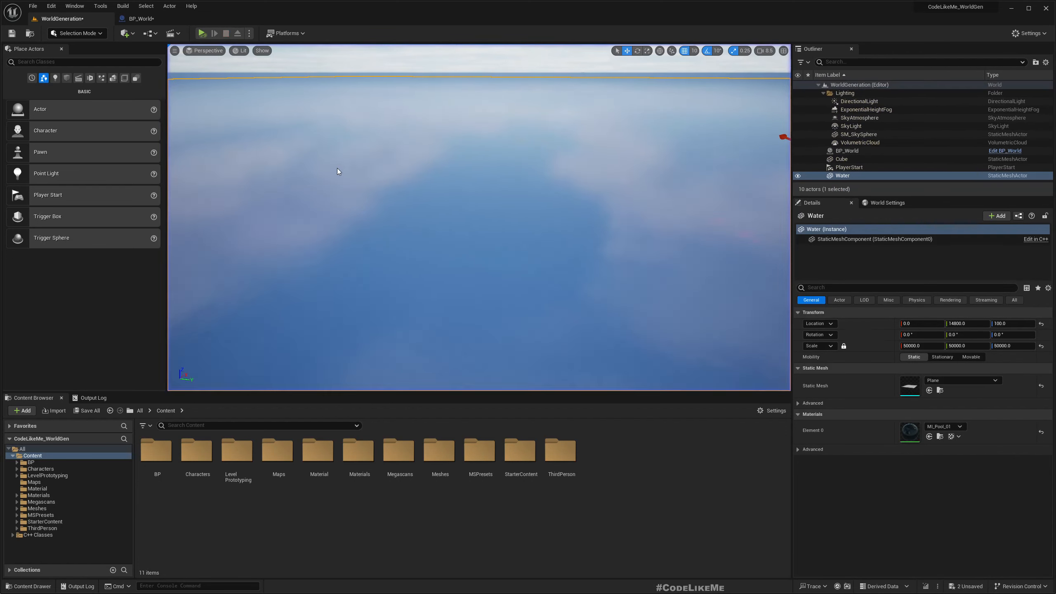
Step: Simulate the level once more, look around the newly randomized hills and water, and end the simulation
{"action": "key", "text": "alt+s"}
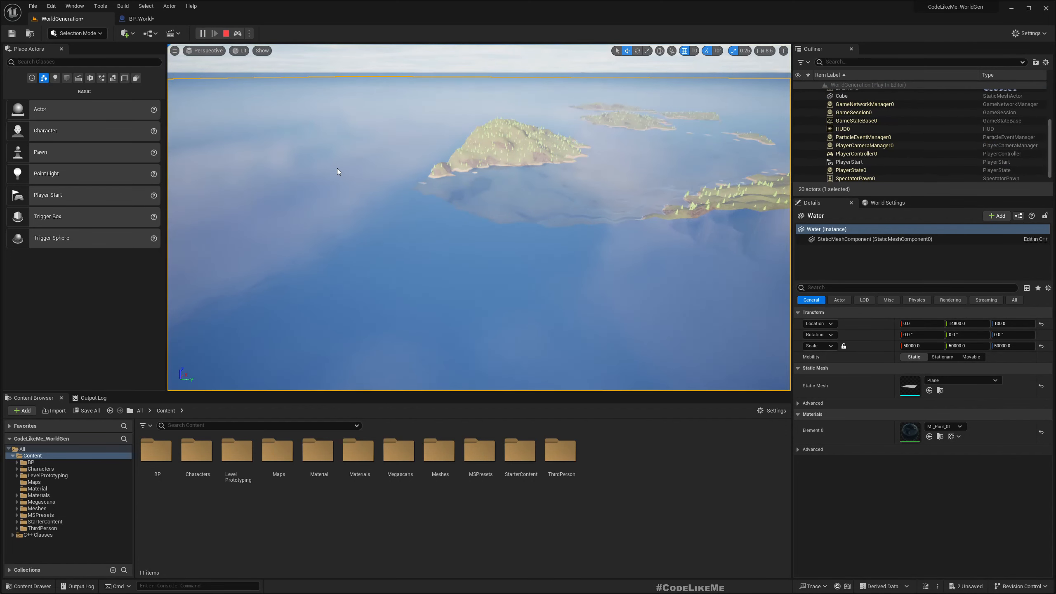
{"action": "right_click_drag", "start_coordinate": [336, 169], "coordinate": [333, 142]}
{"action": "right_click", "coordinate": [333, 224]}
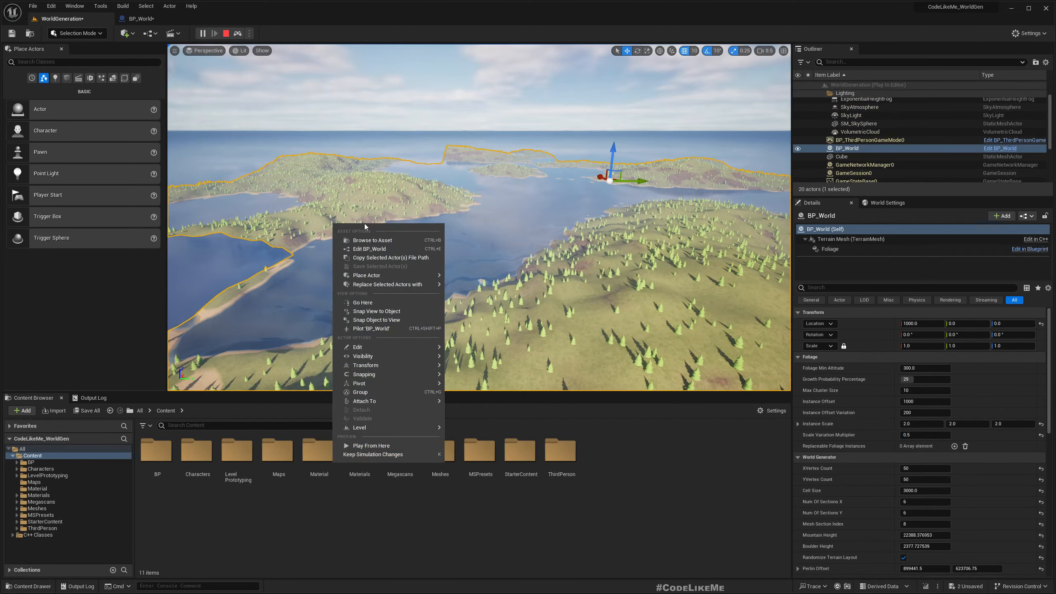
{"action": "left_click", "coordinate": [557, 212]}
{"action": "right_click_drag", "start_coordinate": [558, 211], "coordinate": [612, 207]}
{"action": "key", "text": "Escape"}
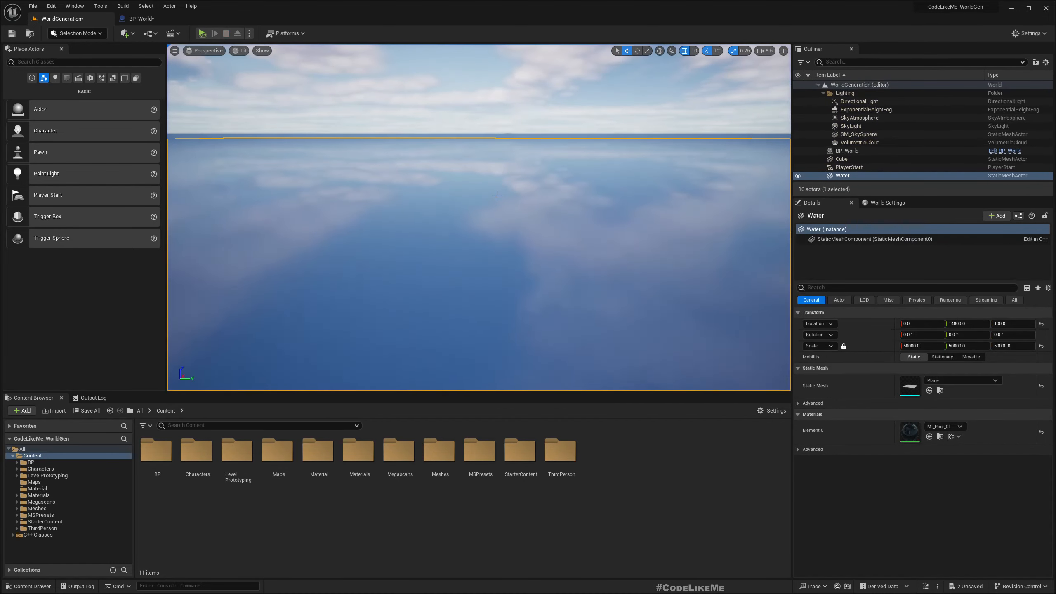
Step: Switch to Visual Studio and edit the upper limit of the FRandRange factor on the MountainHeight line in BeginPlay
{"action": "key", "text": "alt+Tab"}
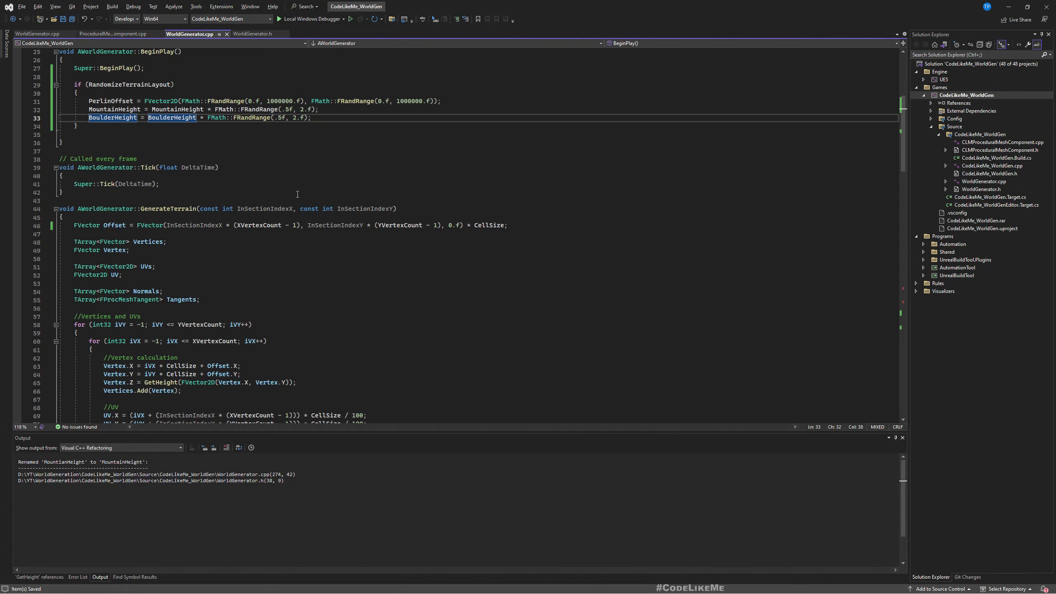
{"action": "left_click", "coordinate": [296, 109]}
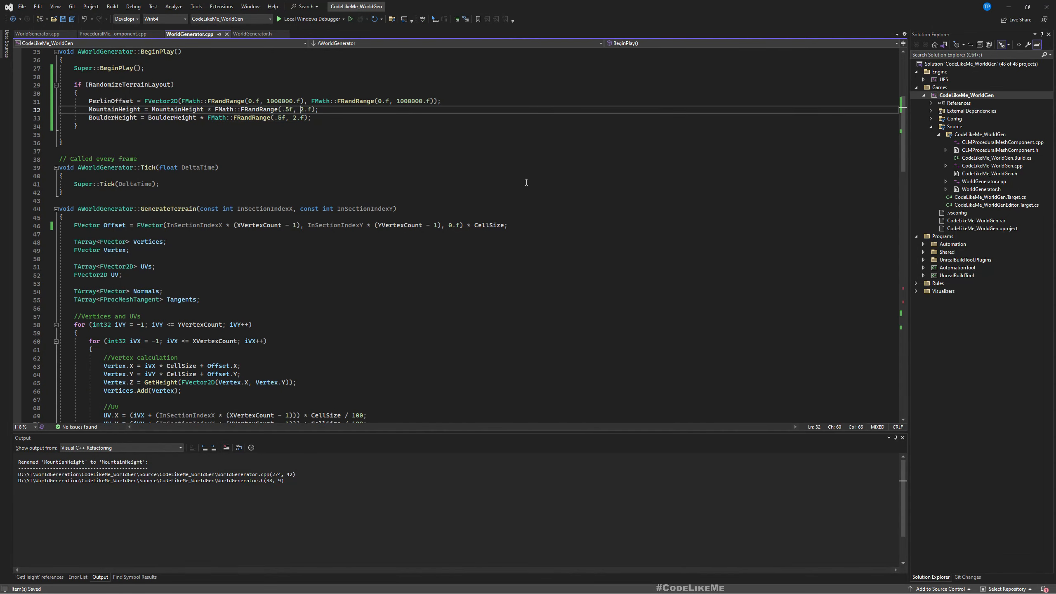
{"action": "key", "text": "Delete"}
Step: Back in Unreal Editor, stop the running simulation, recompile the C++ code with Live Coding, and close its log window
{"action": "left_click", "coordinate": [72, 19]}
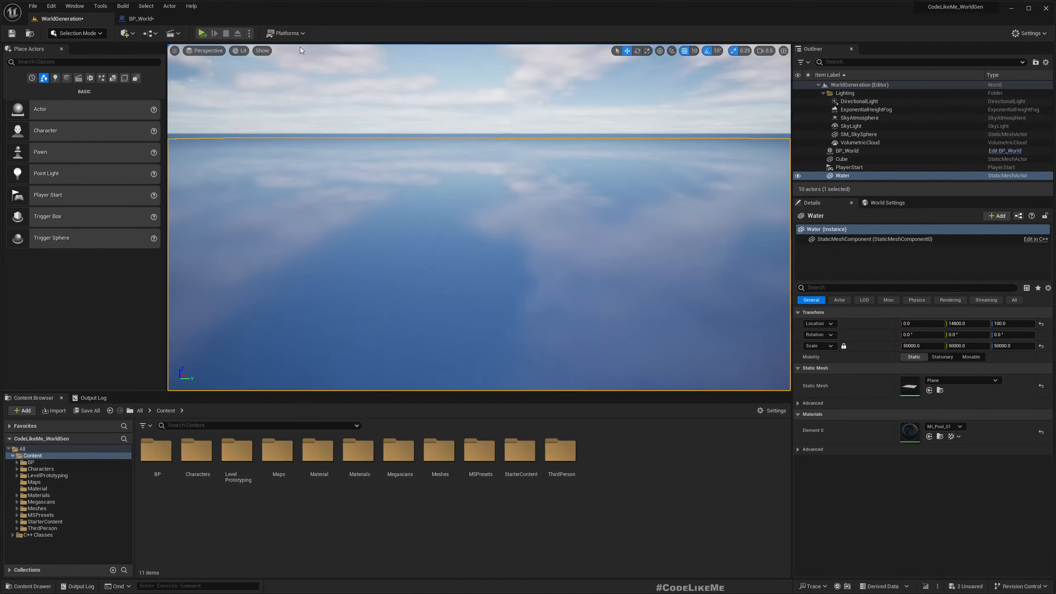
{"action": "left_click", "coordinate": [226, 33]}
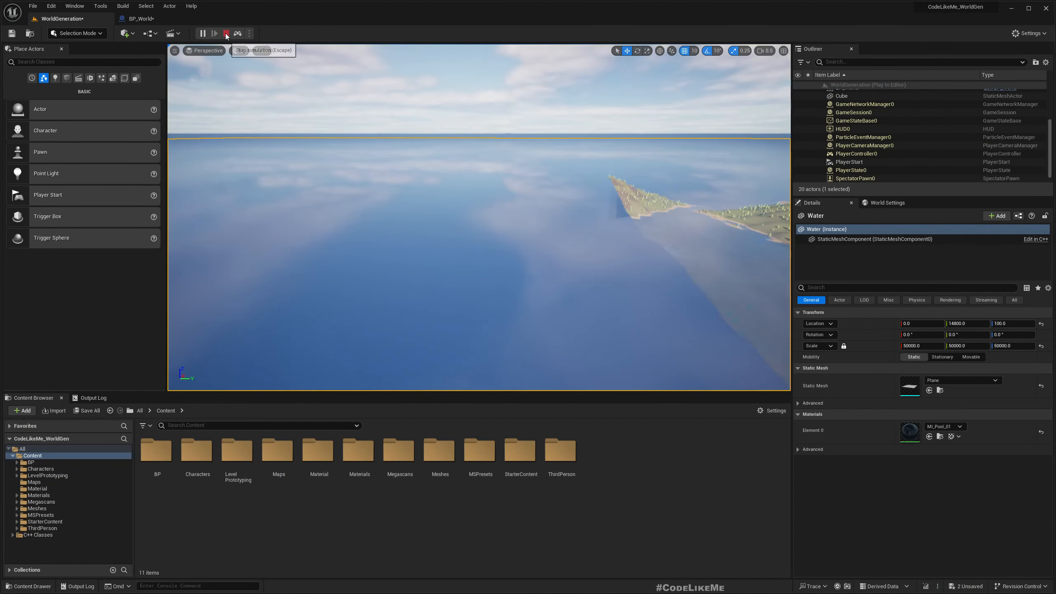
{"action": "left_click", "coordinate": [926, 587]}
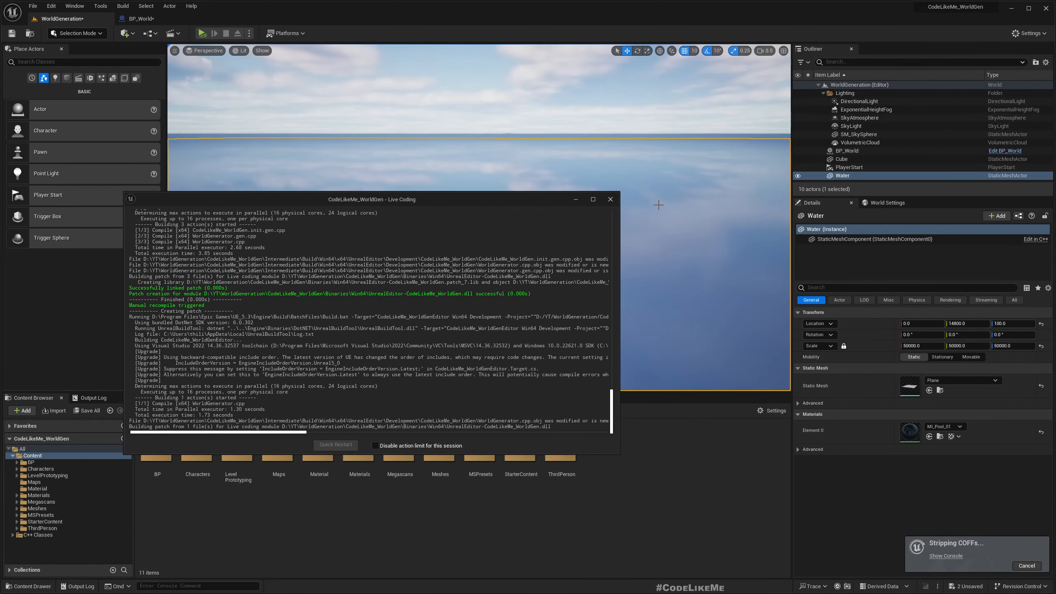
{"action": "left_click", "coordinate": [610, 200]}
Step: Play the level in the selected viewport, then restart it to compare the randomized mountain heights around the character
{"action": "right_click_drag", "start_coordinate": [410, 146], "coordinate": [410, 166]}
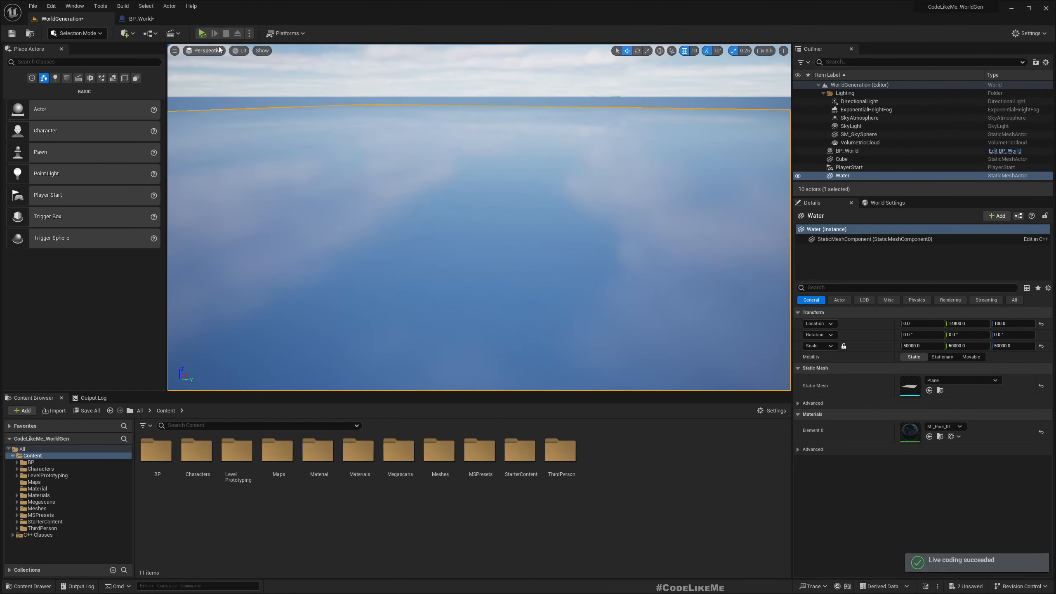
{"action": "left_click", "coordinate": [249, 33]}
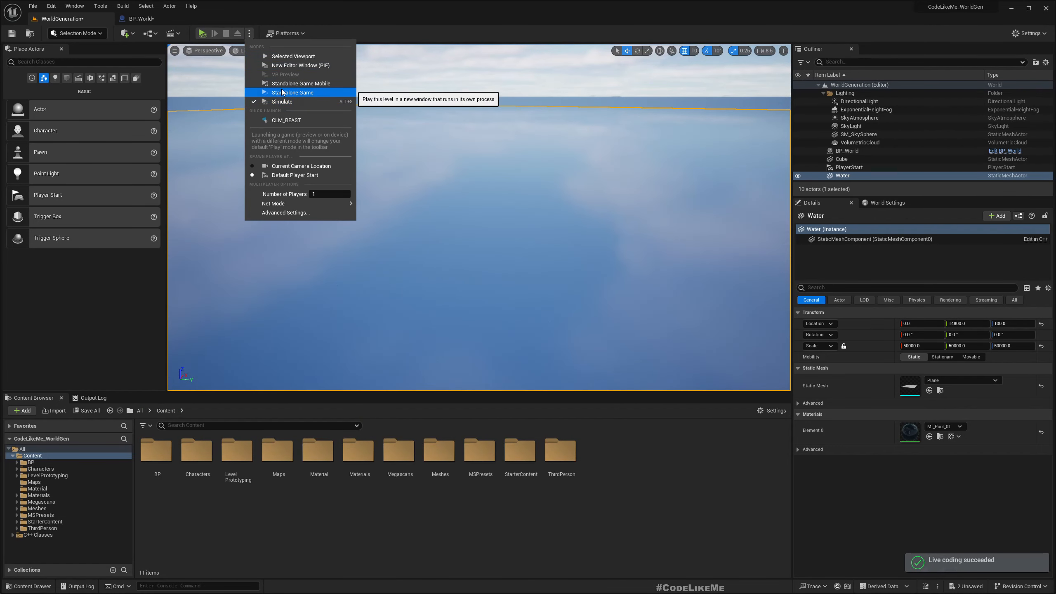
{"action": "left_click", "coordinate": [291, 56]}
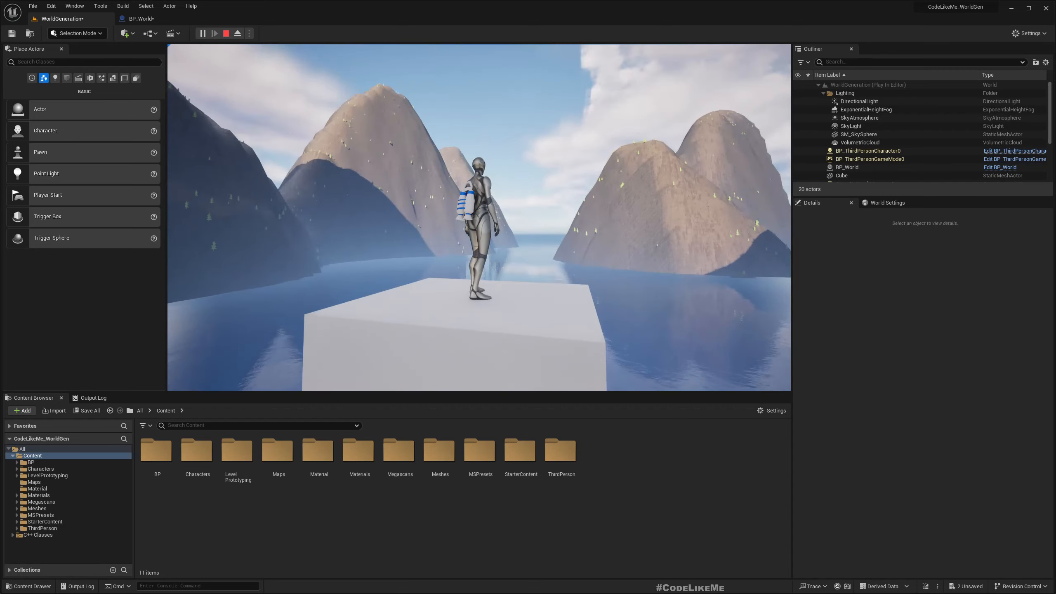
{"action": "key", "text": "Escape"}
{"action": "key", "text": "alt+p"}
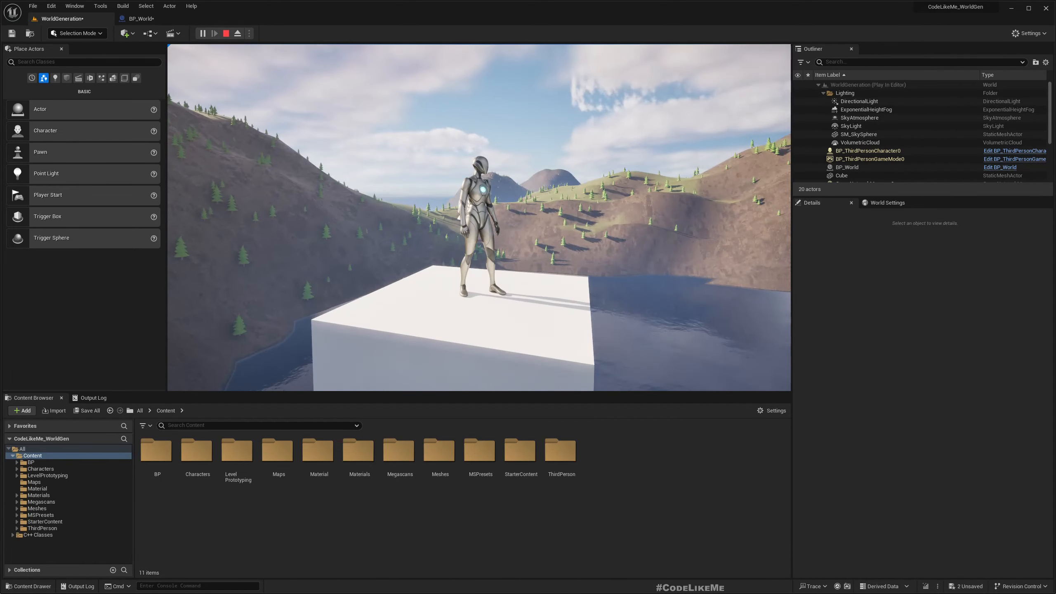
Step: Restart the level twice, look around the character to compare the newly randomized mountains and water, and end the simulation
{"action": "key", "text": "Escape"}
{"action": "key", "text": "alt+p"}
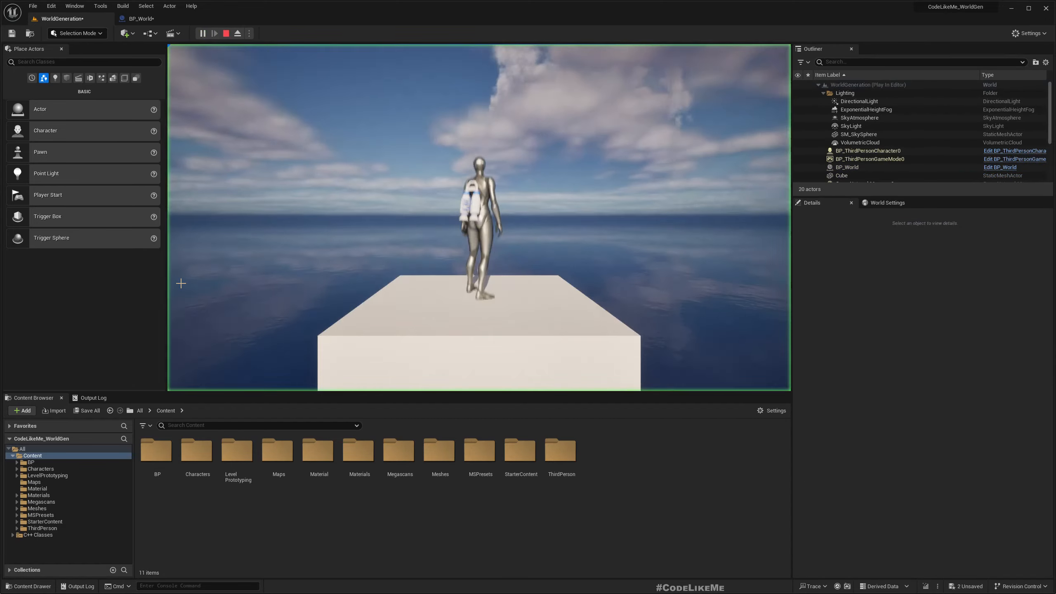
{"action": "left_click", "coordinate": [181, 284]}
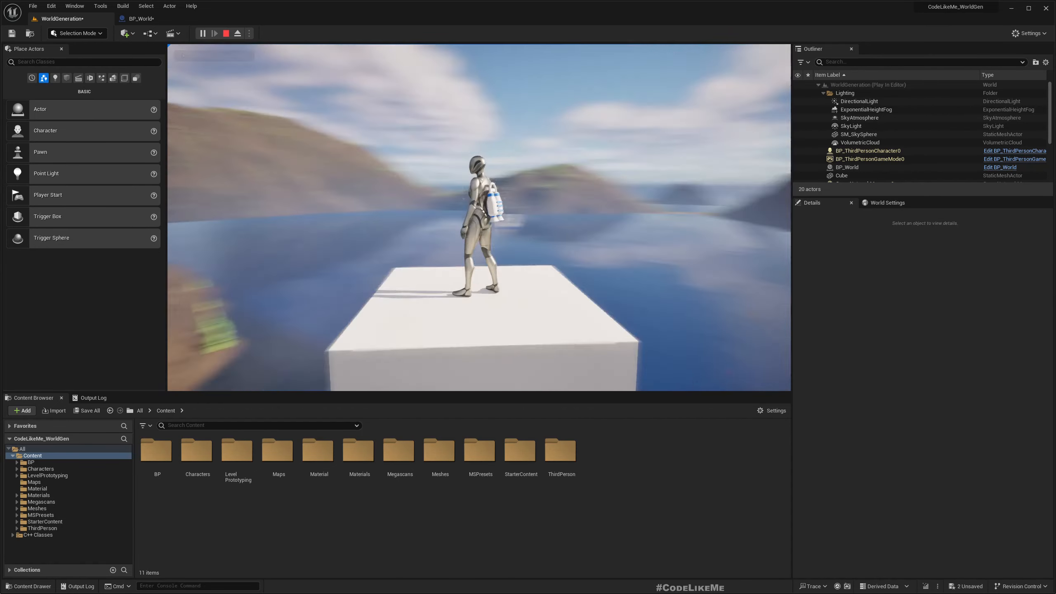
{"action": "key", "text": "Escape"}
{"action": "key", "text": "alt+p"}
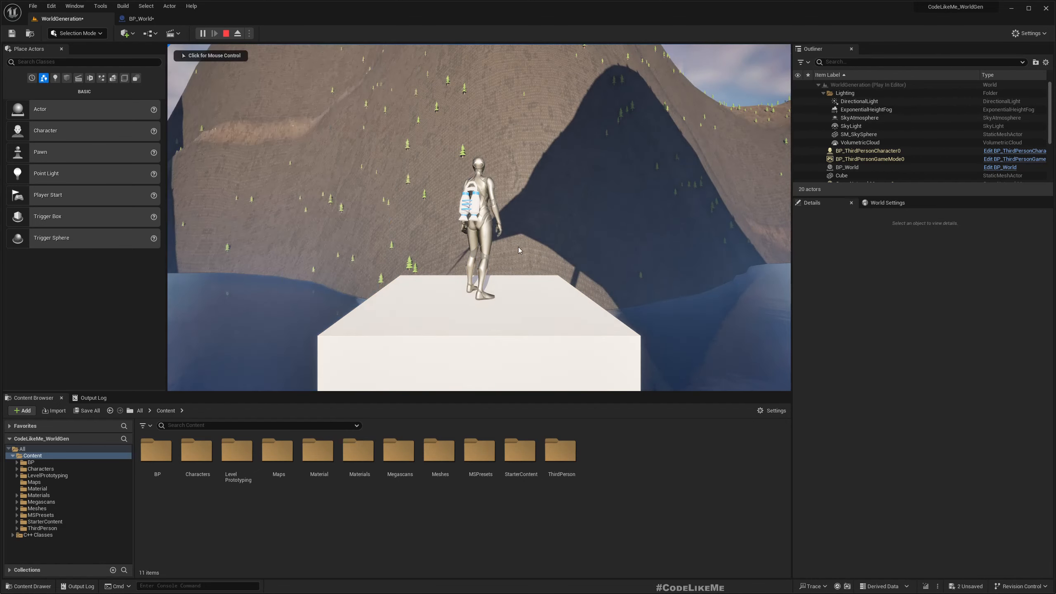
{"action": "left_click", "coordinate": [519, 247]}
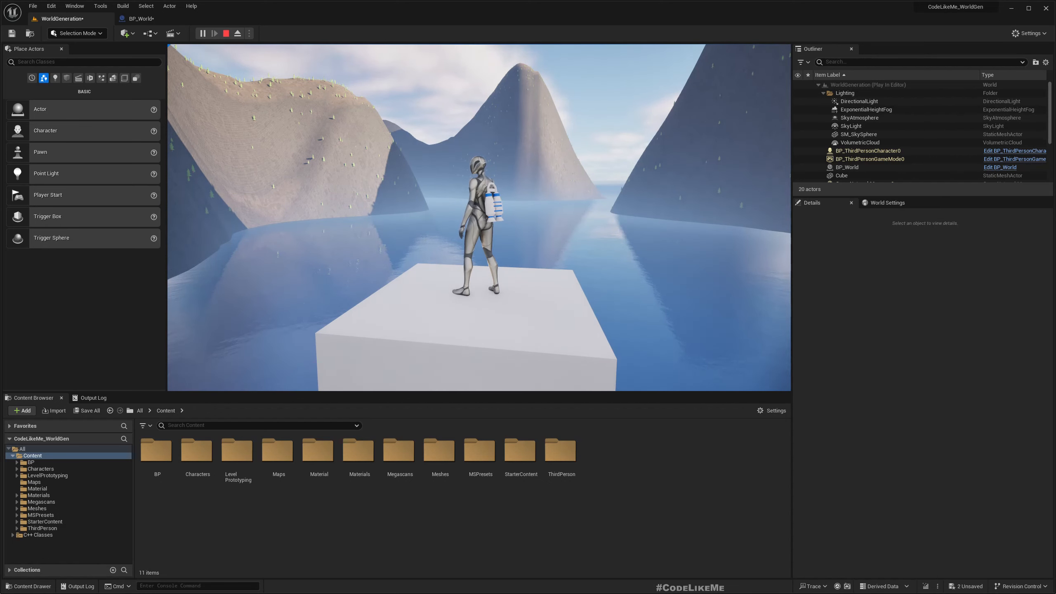
{"action": "key", "text": "Escape"}
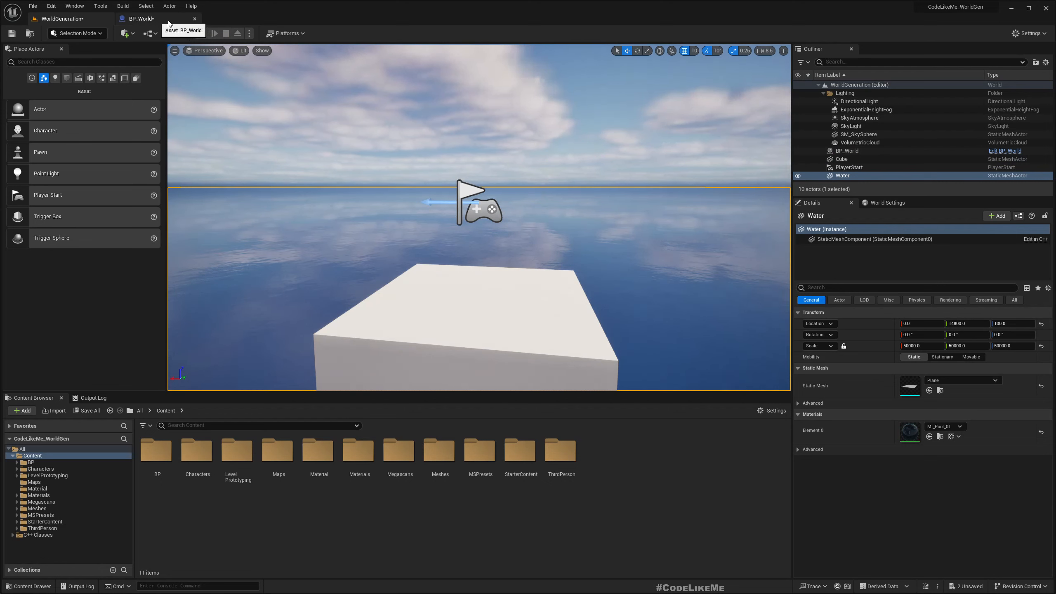
Step: Disable Randomize Terrain Layout on the BP_World actor and play the level to inspect the terrain around the character
{"action": "left_click", "coordinate": [853, 152]}
{"action": "scroll", "coordinate": [961, 382], "scroll_direction": "down", "scroll_amount": 8}
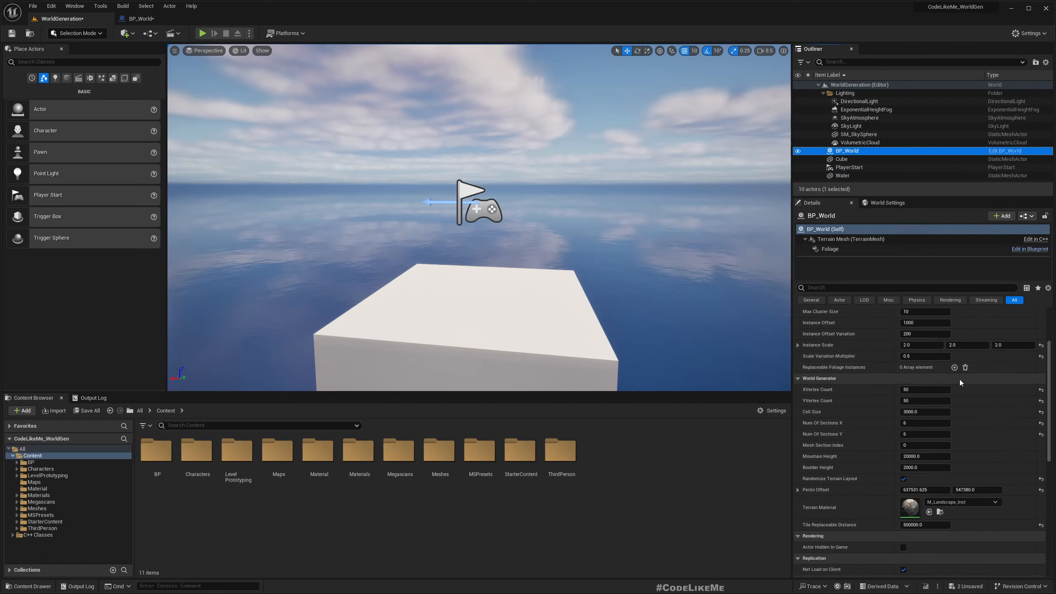
{"action": "left_click", "coordinate": [904, 480]}
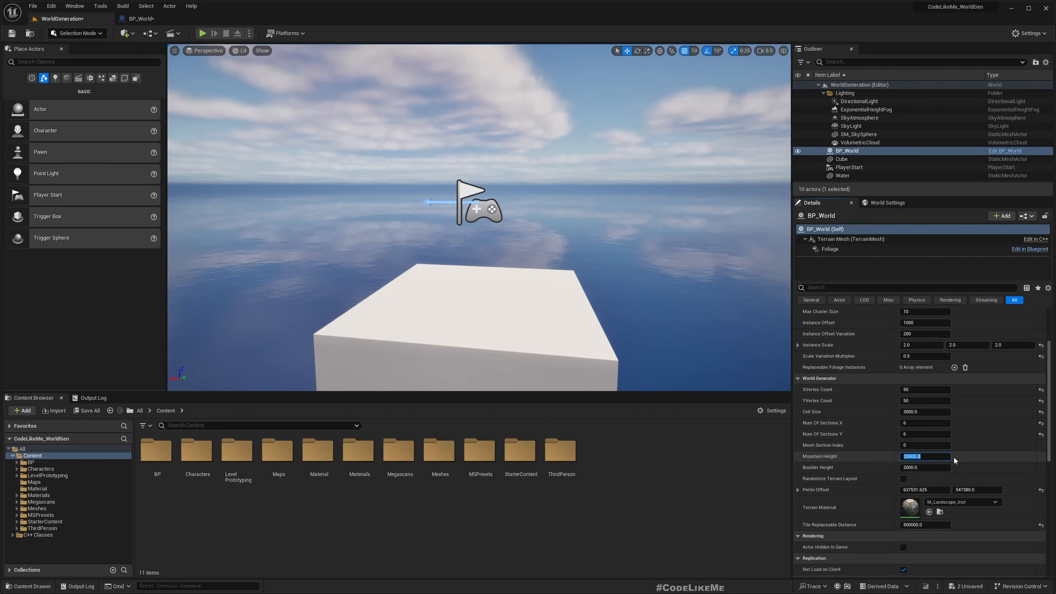
{"action": "left_click", "coordinate": [203, 34]}
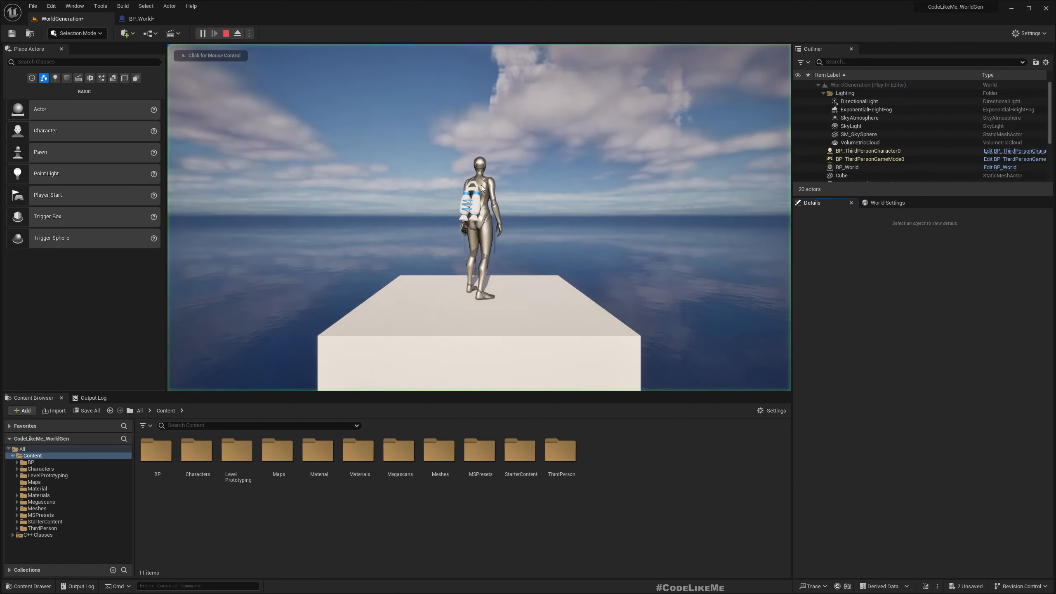
{"action": "left_click", "coordinate": [603, 185]}
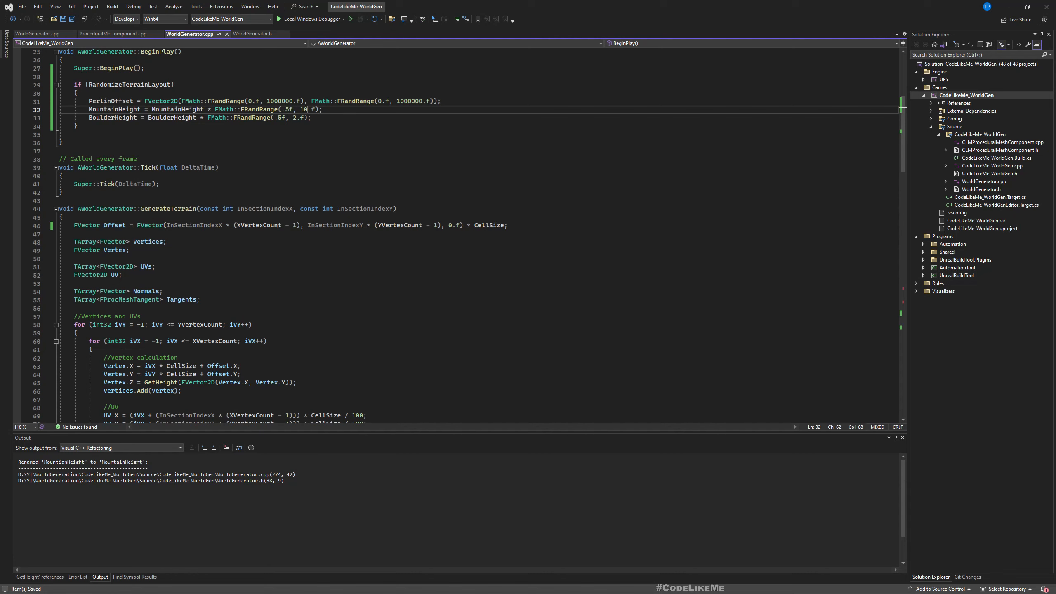
Step: Set the upper limit of MountainHeight's FRandRange factor in BeginPlay to 3.f, save, and recompile the code from Unreal Editor with Live Coding
{"action": "key", "text": "shift+Left"}
{"action": "key", "text": "shift+Left"}
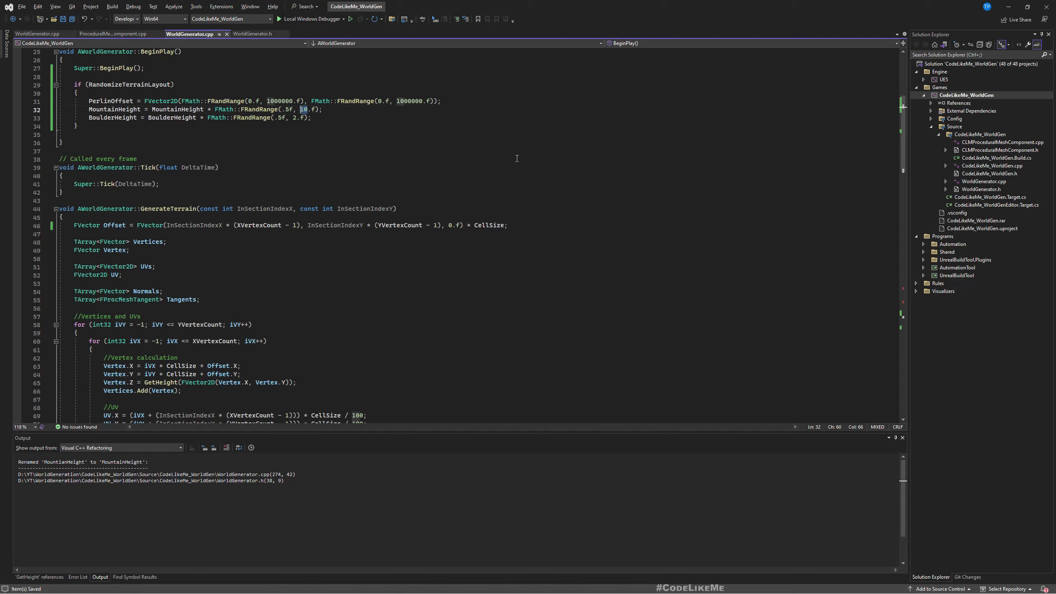
{"action": "type", "text": "5"}
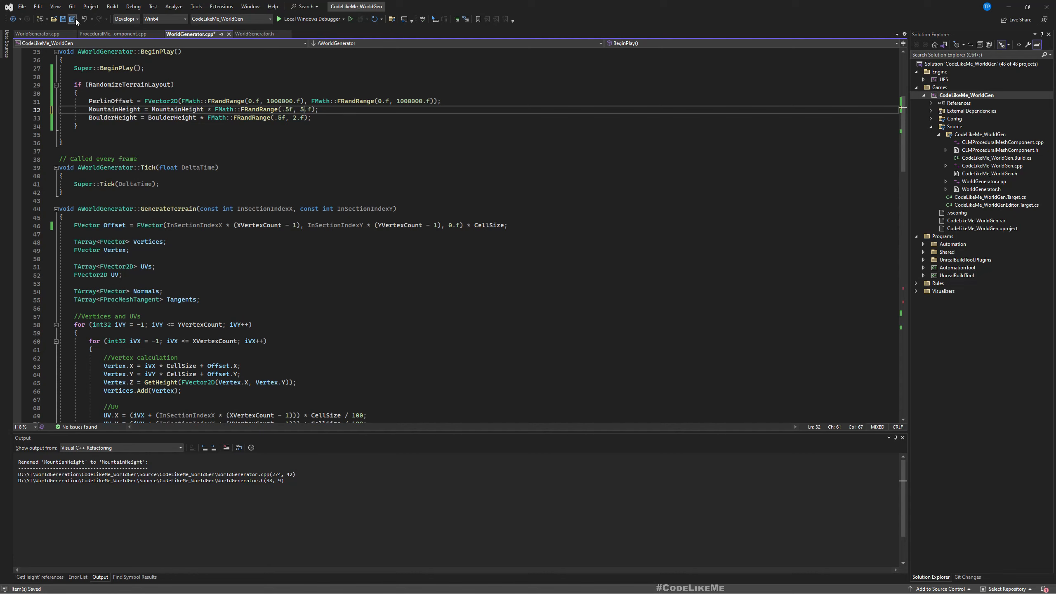
{"action": "double_click", "coordinate": [304, 110]}
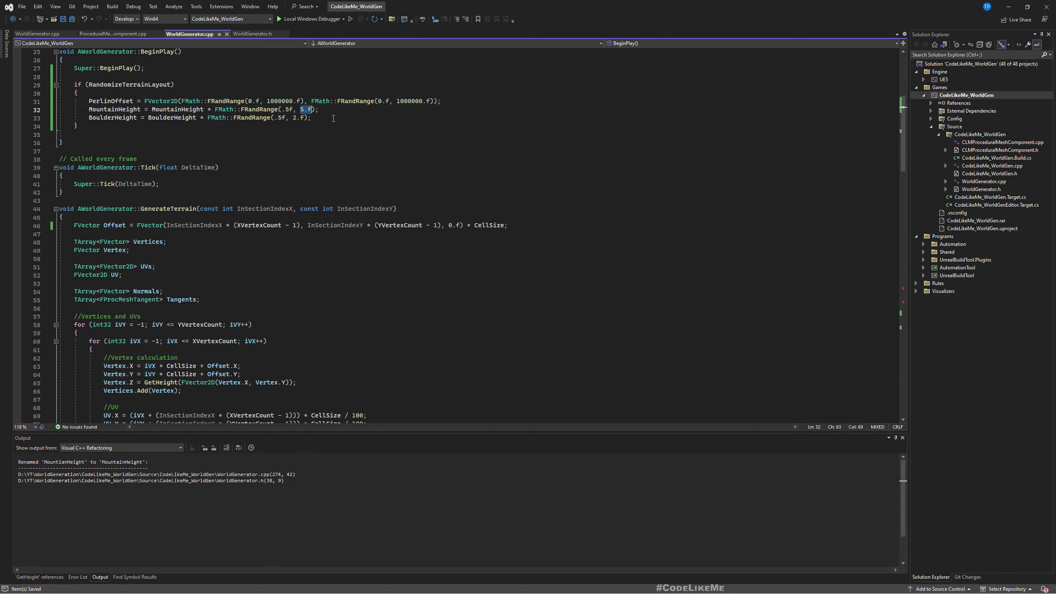
{"action": "key", "text": "Left"}
{"action": "key", "text": "shift+Right"}
{"action": "type", "text": "3"}
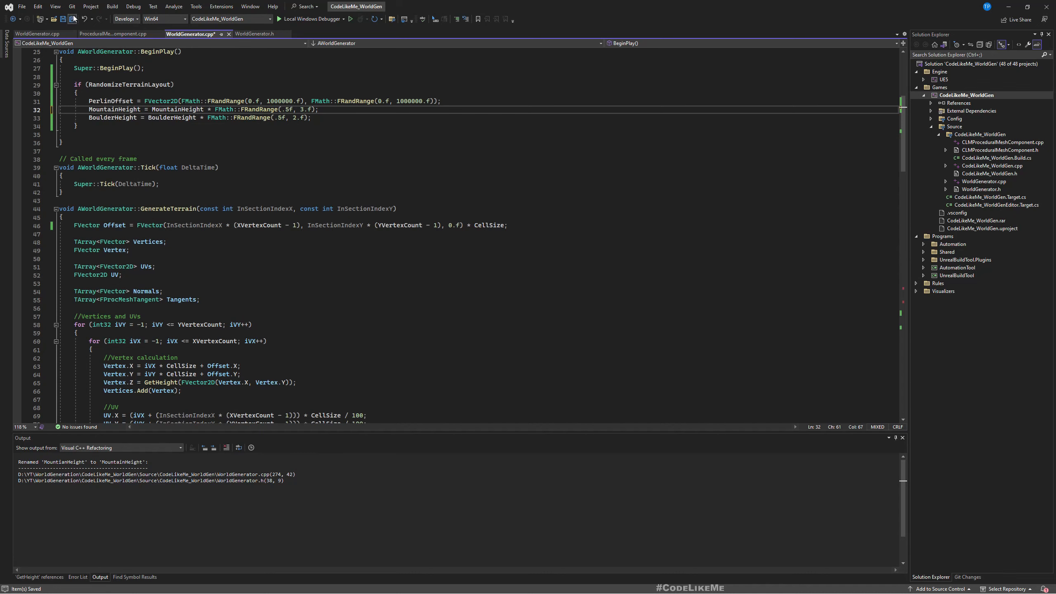
{"action": "key", "text": "alt+Tab"}
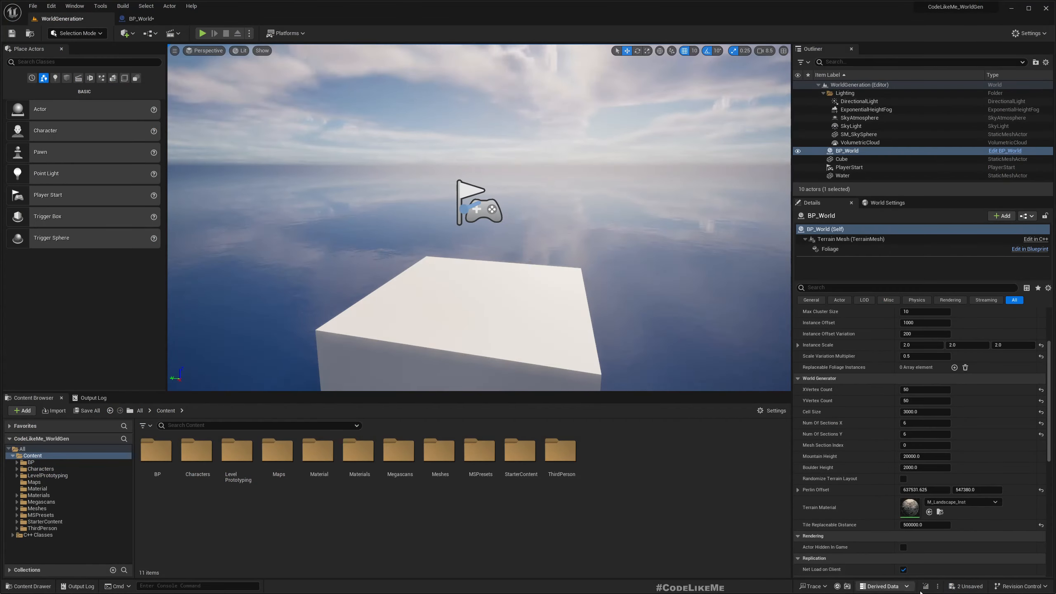
{"action": "left_click", "coordinate": [927, 587]}
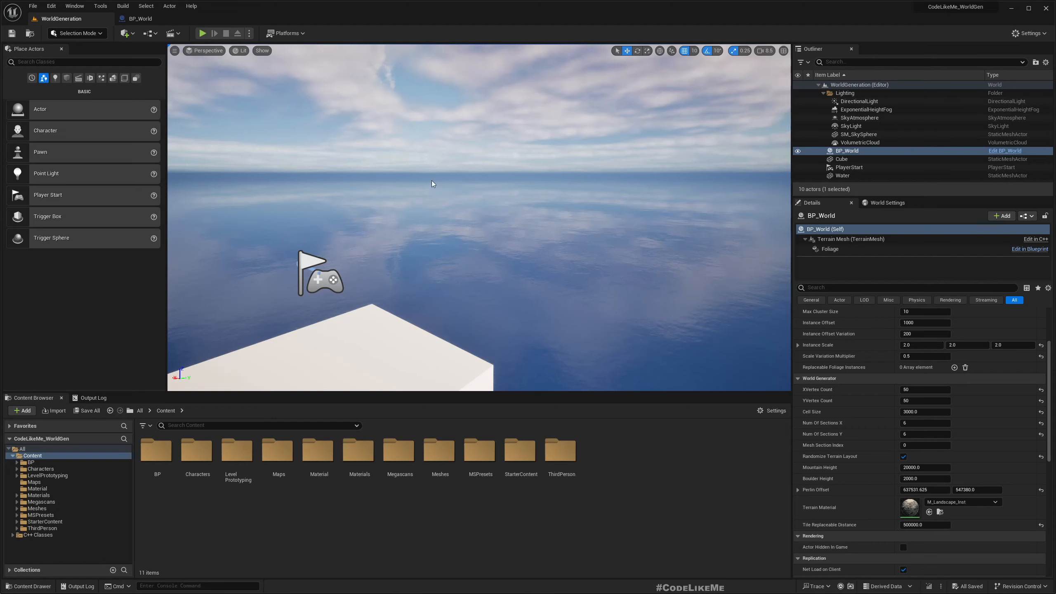
Step: Switch to Visual Studio and examine the noise scale values of the PerlinNoiseExtended calls in WorldGenerator.cpp's GetHeight function
{"action": "key", "text": "alt+Tab"}
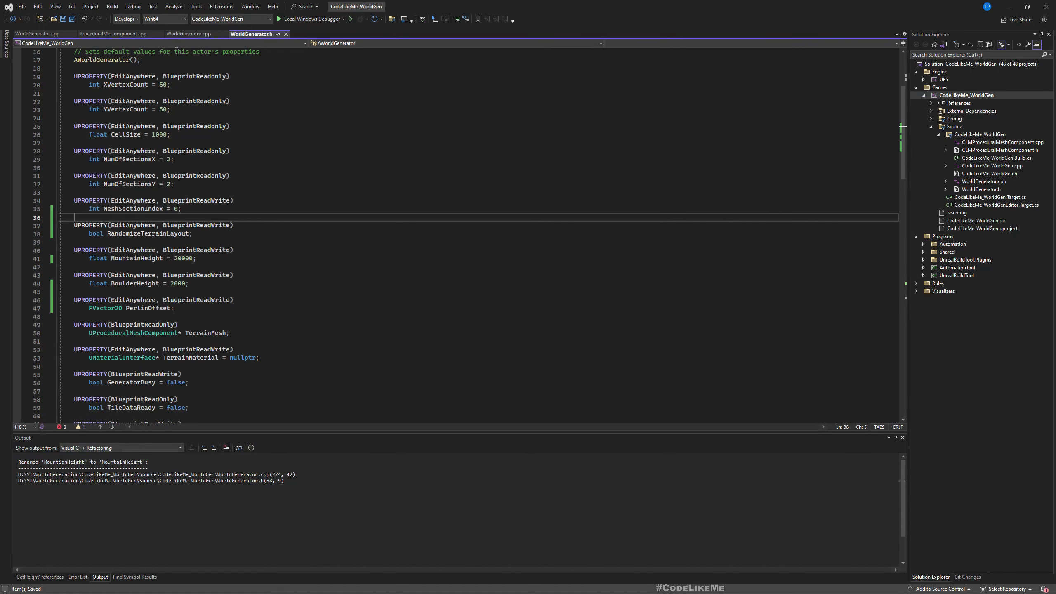
{"action": "left_click", "coordinate": [184, 35]}
{"action": "scroll", "coordinate": [305, 282], "scroll_direction": "down", "scroll_amount": 8}
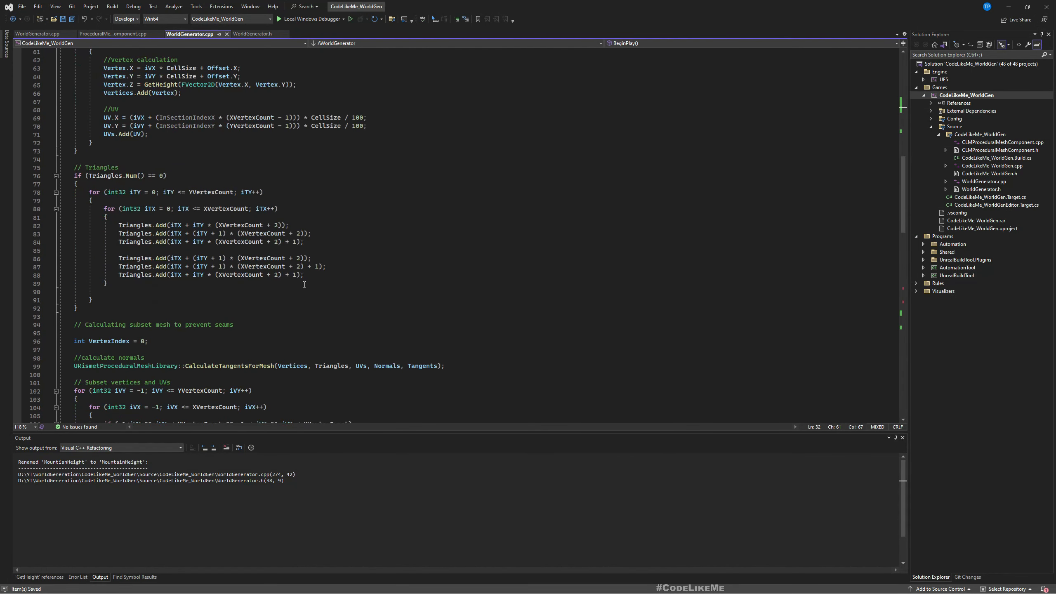
{"action": "scroll", "coordinate": [304, 284], "scroll_direction": "down", "scroll_amount": 20}
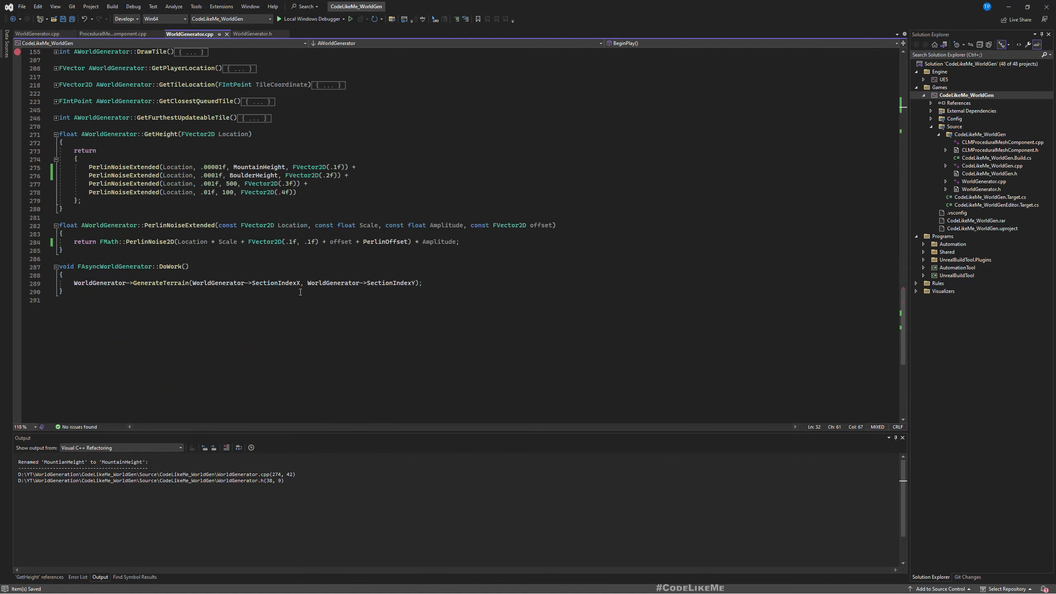
{"action": "left_click", "coordinate": [211, 167]}
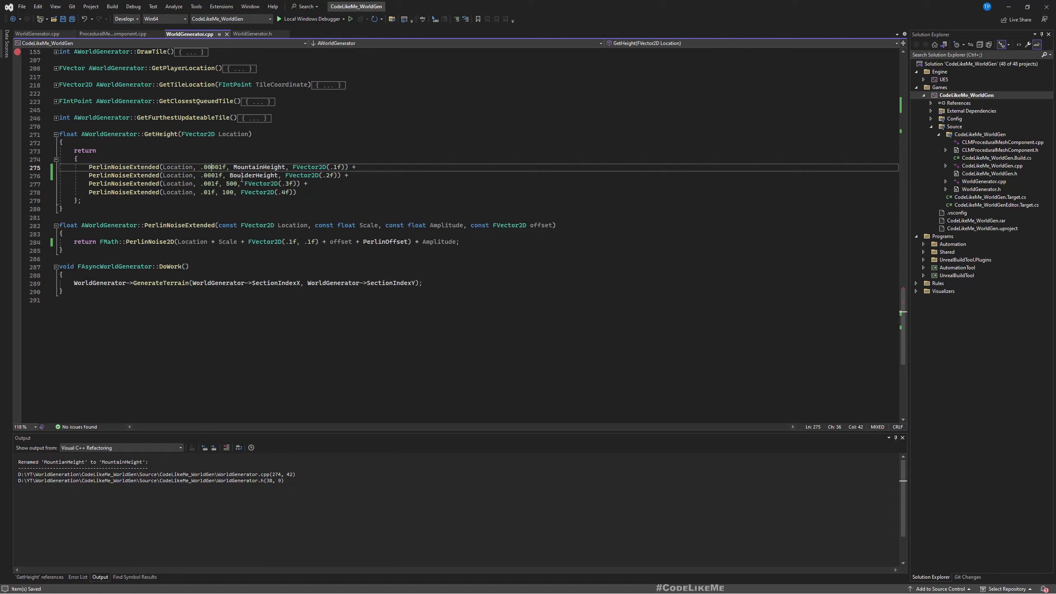
{"action": "double_click", "coordinate": [209, 167]}
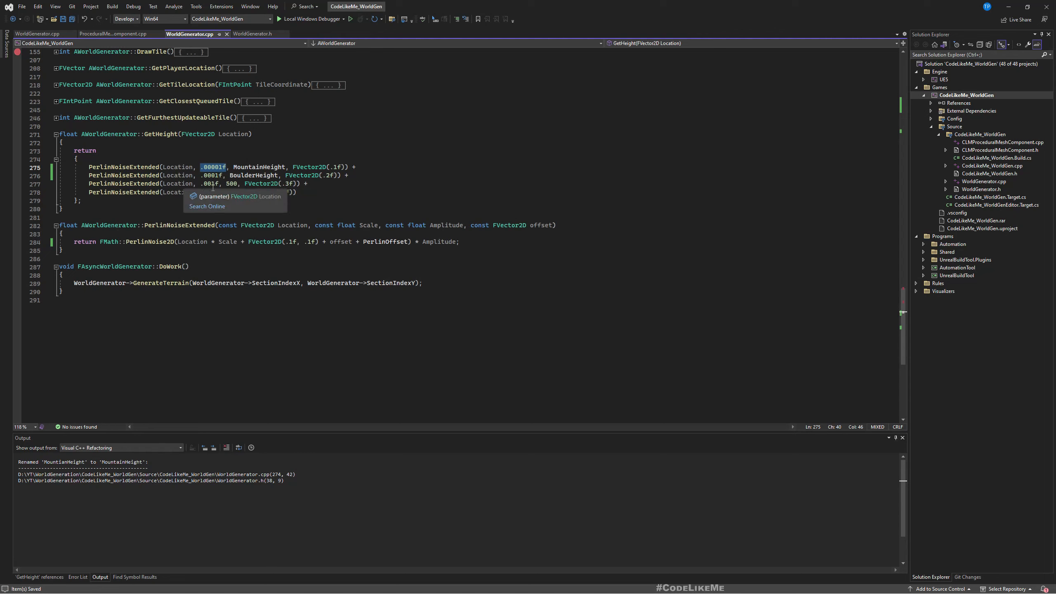
{"action": "key", "text": "Down"}
{"action": "key", "text": "Down"}
{"action": "key", "text": "Down"}
{"action": "key", "text": "Down"}
{"action": "key", "text": "Down"}
{"action": "double_click", "coordinate": [212, 184]}
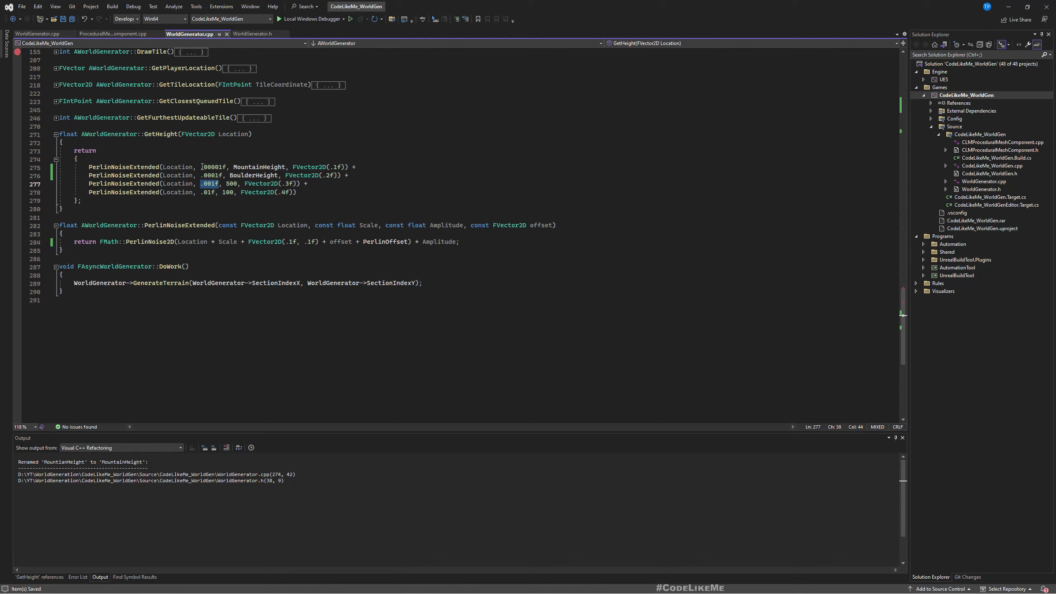
Step: Try a noise scale of .00004f for the MountainHeight call in GetHeight and save the file
{"action": "left_click", "coordinate": [215, 167]}
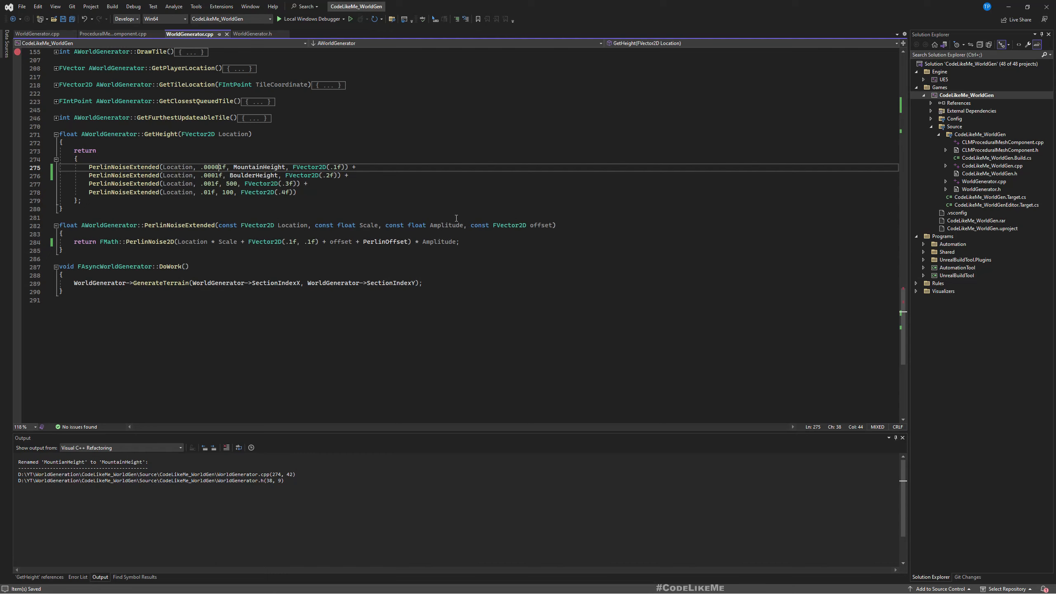
{"action": "key", "text": "Delete"}
{"action": "type", "text": "4"}
{"action": "left_click", "coordinate": [72, 18]}
Step: Return to Unreal Editor, recompile the C++ code with Live Coding, and briefly play the level to check the mountain shapes
{"action": "key", "text": "alt+Tab"}
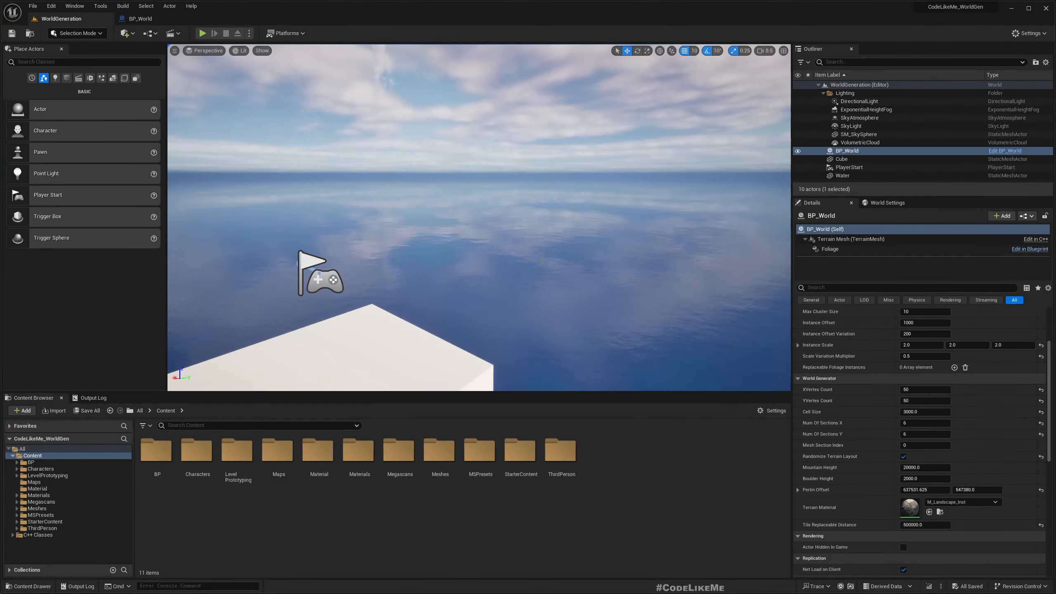
{"action": "key", "text": "alt+Tab"}
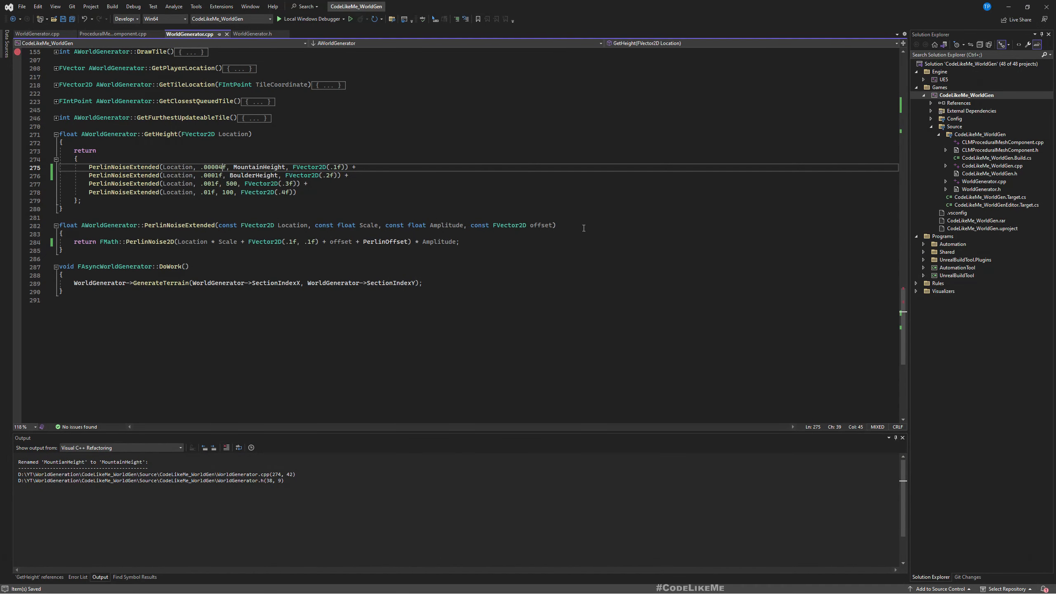
{"action": "key", "text": "alt+Tab"}
{"action": "left_click", "coordinate": [929, 586]}
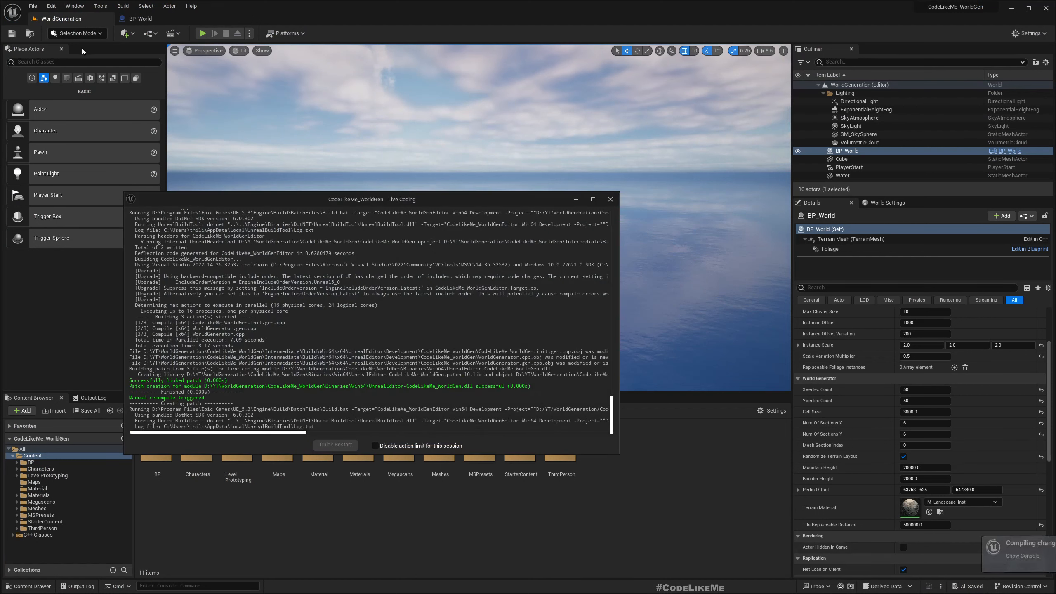
{"action": "left_click", "coordinate": [609, 200]}
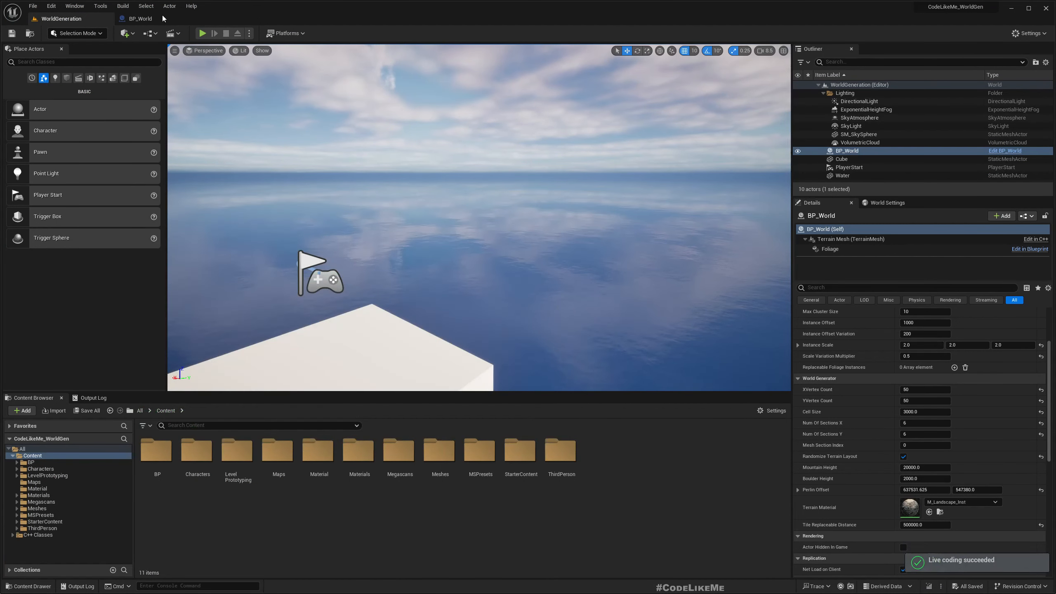
{"action": "left_click", "coordinate": [199, 32]}
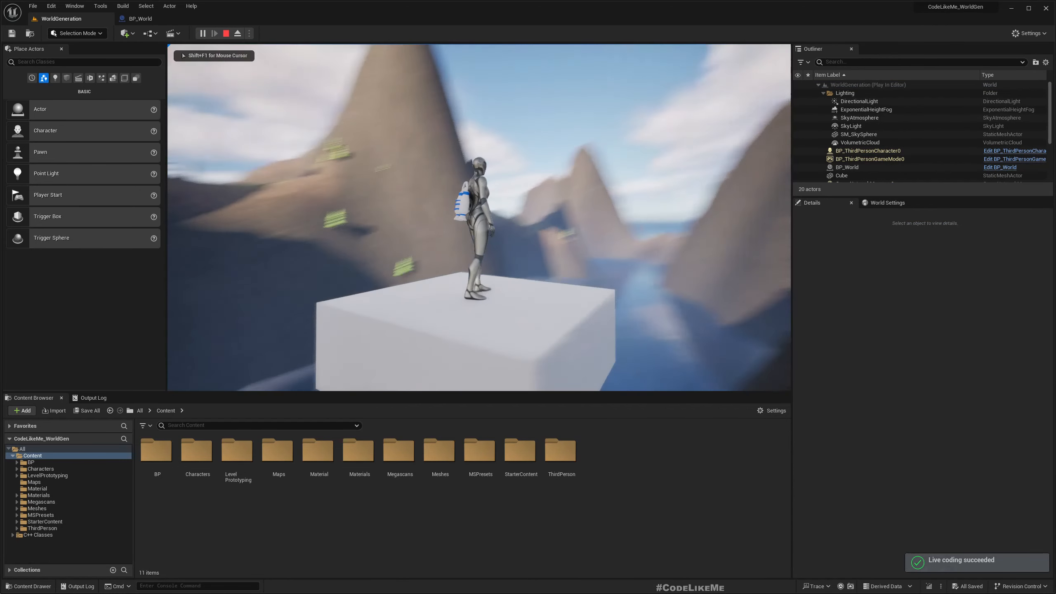
{"action": "key", "text": "Escape"}
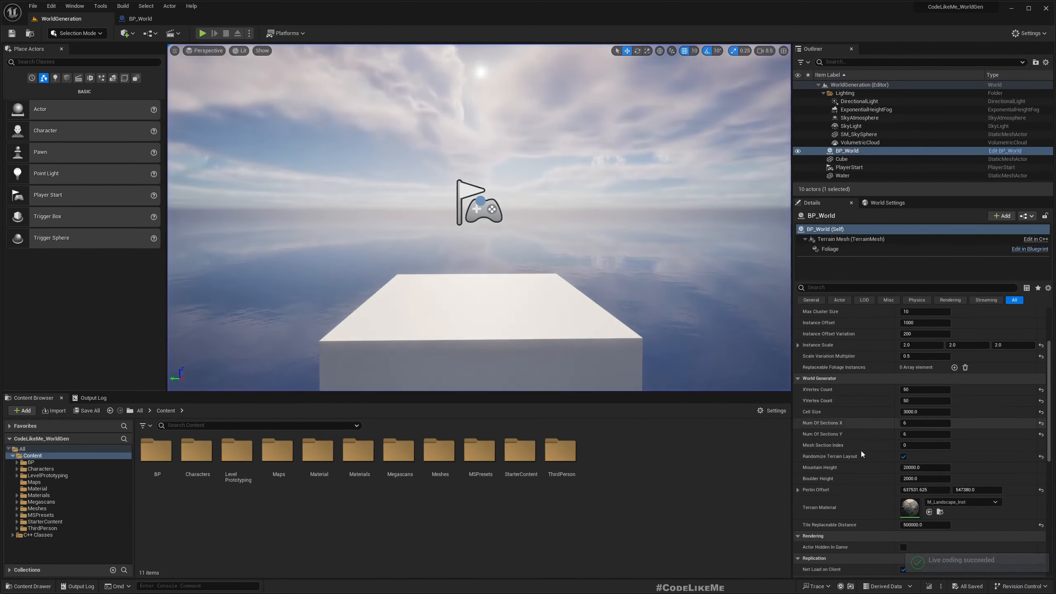
Step: Disable Randomize Terrain Layout on BP_World, play the level to look over the non-randomized terrain, and stop it
{"action": "left_click", "coordinate": [905, 457]}
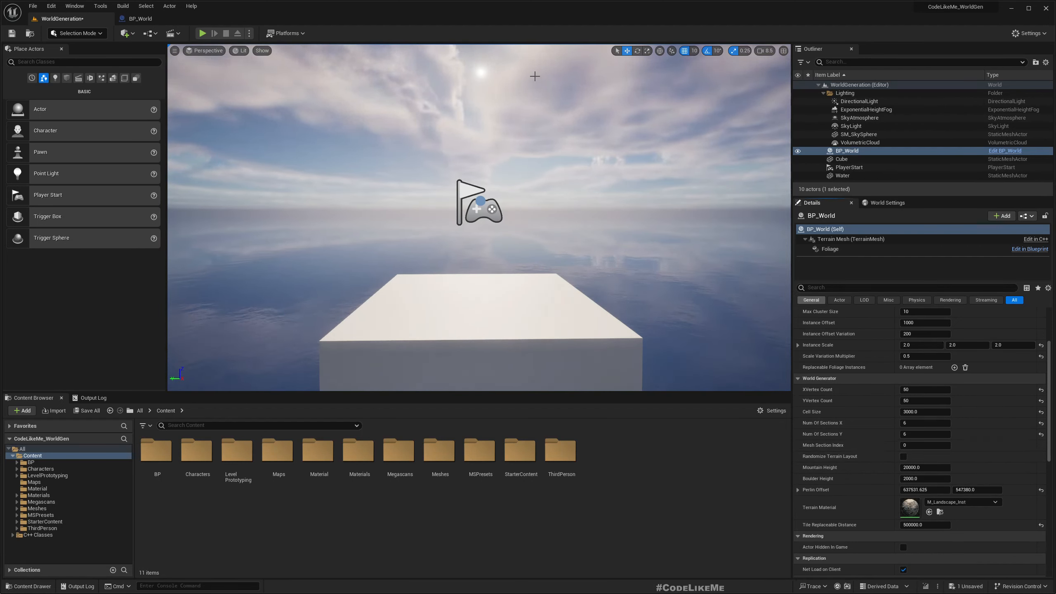
{"action": "left_click", "coordinate": [203, 33]}
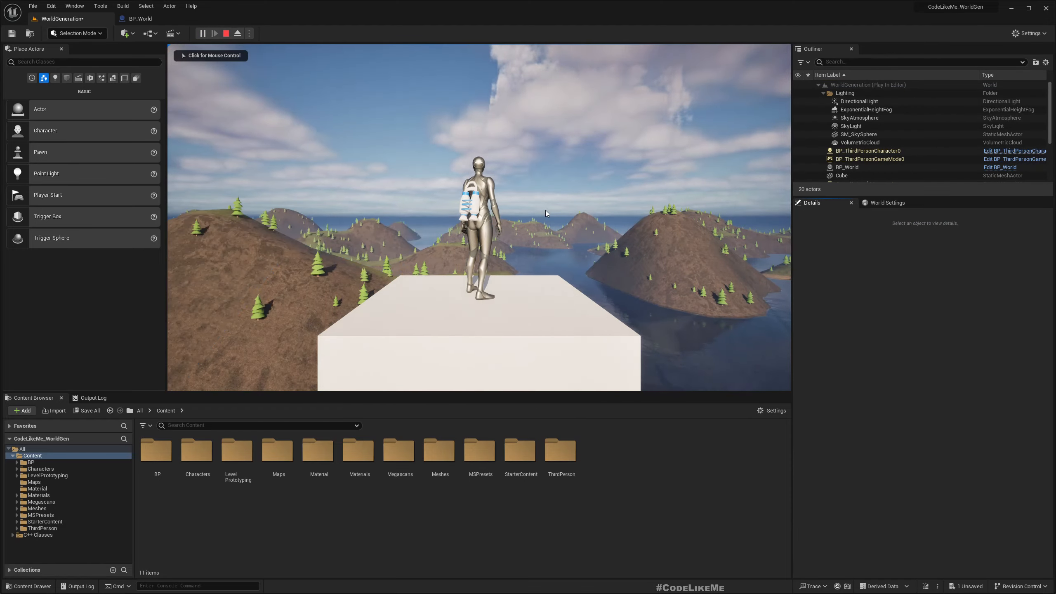
{"action": "left_click", "coordinate": [545, 210]}
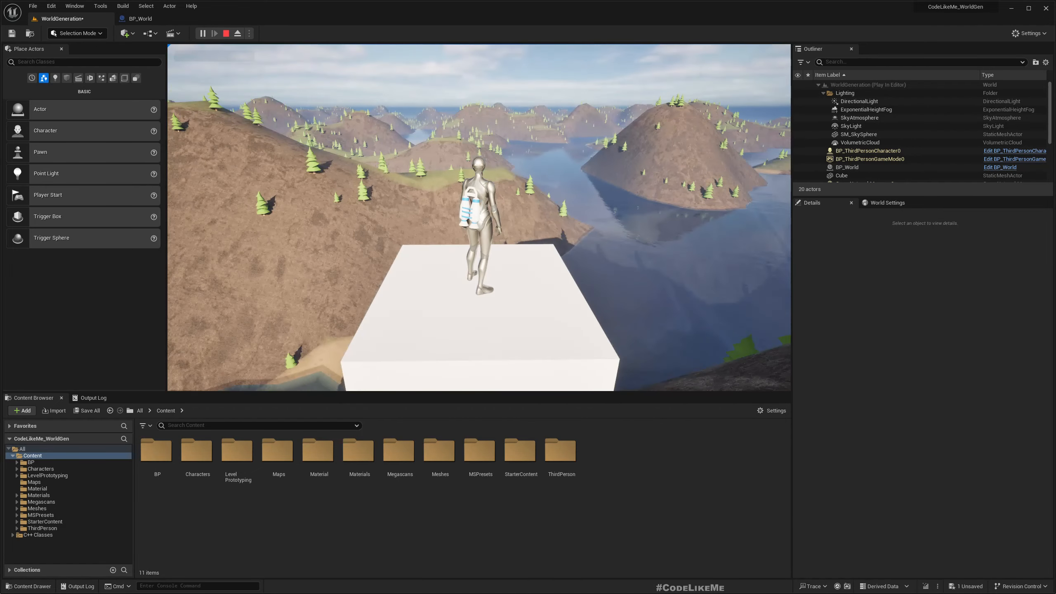
{"action": "key", "text": "Escape"}
Step: In Visual Studio, undo the last noise scale edit, set the MountainHeight call's scale in GetHeight to .000001f, and save
{"action": "key", "text": "alt+Tab"}
{"action": "left_click", "coordinate": [233, 154]}
{"action": "key", "text": "ctrl+z"}
{"action": "type", "text": "1"}
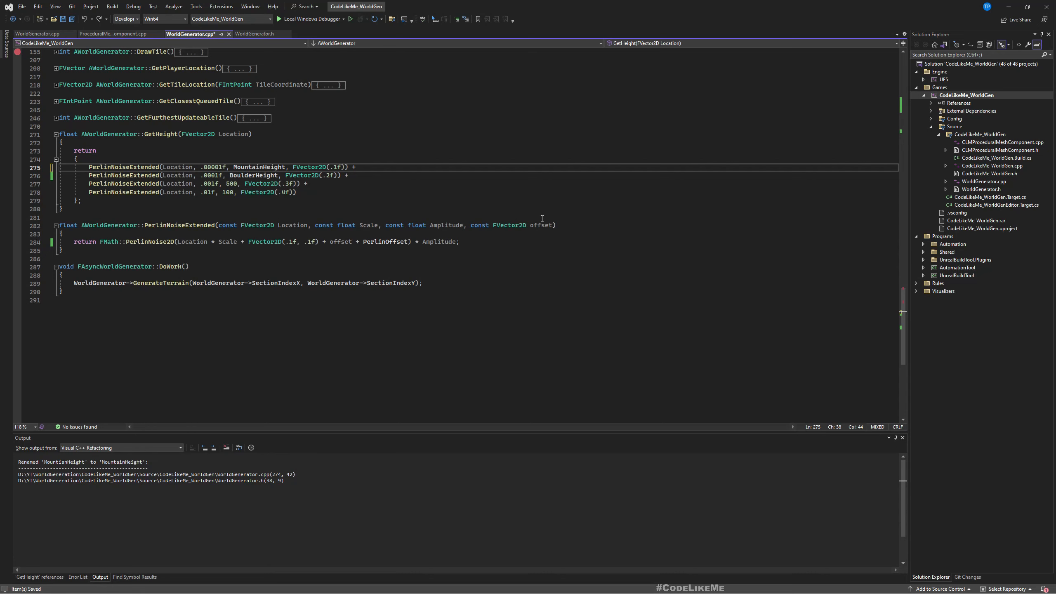
{"action": "type", "text": "0"}
{"action": "key", "text": "ctrl+s"}
Step: Back in Unreal Editor, recompile the code with Live Coding and play the level to view the terrain at the new noise scale
{"action": "key", "text": "alt+Tab"}
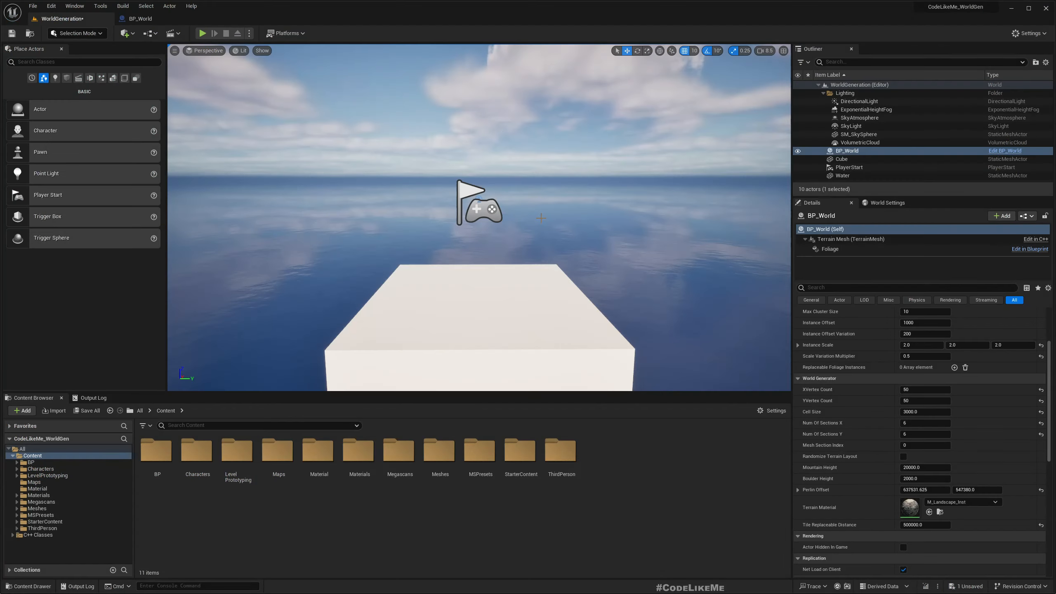
{"action": "left_click", "coordinate": [927, 587]}
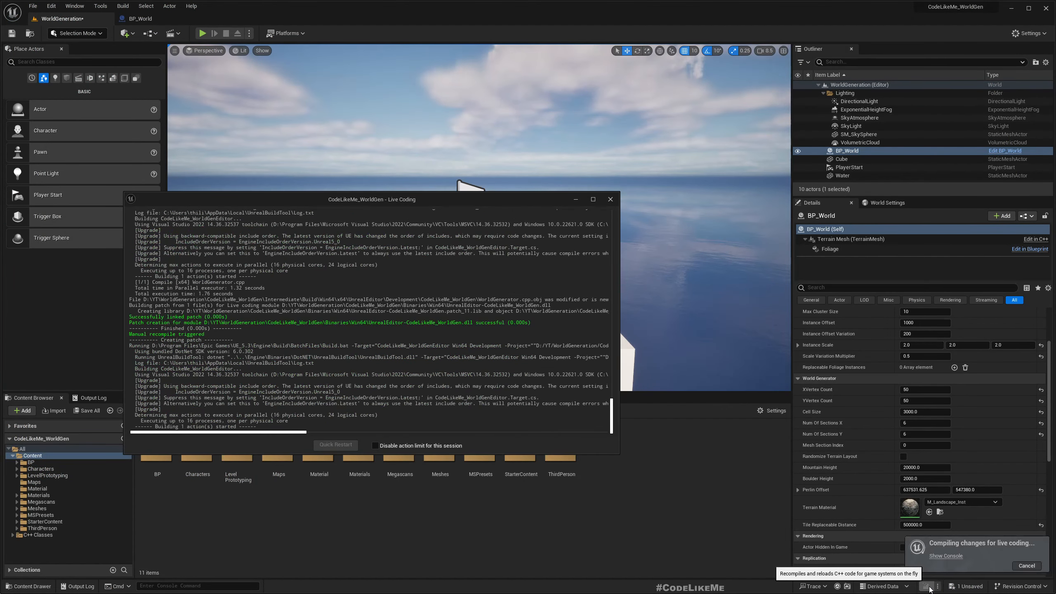
{"action": "left_click", "coordinate": [202, 33]}
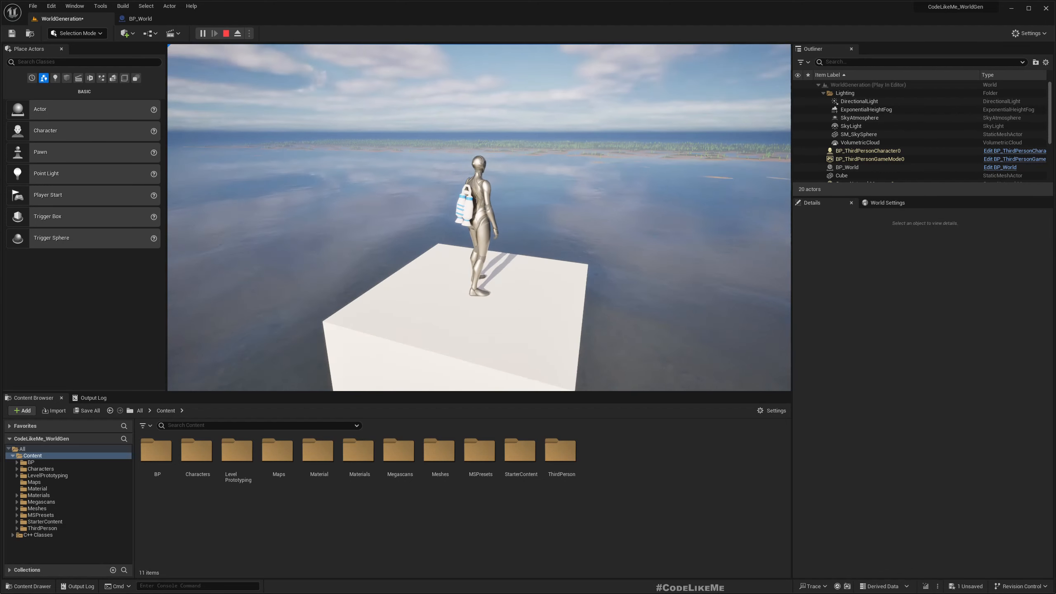
Step: Detach the camera from the character to look over the generated terrain, stop the session, and briefly play the level once more
{"action": "key", "text": "f"}
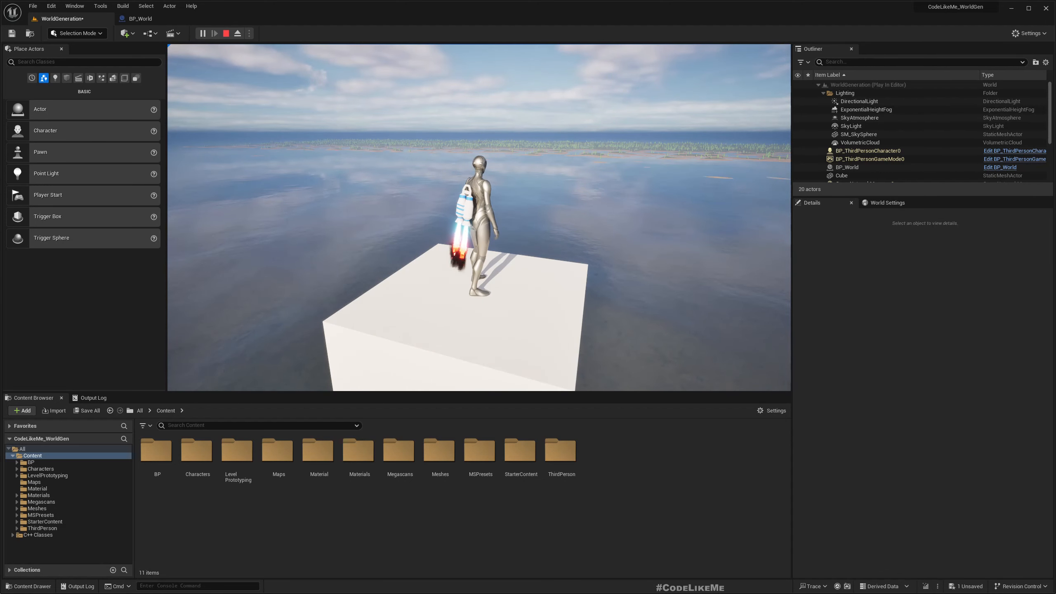
{"action": "key", "text": "shift+F1"}
{"action": "left_click", "coordinate": [238, 34]}
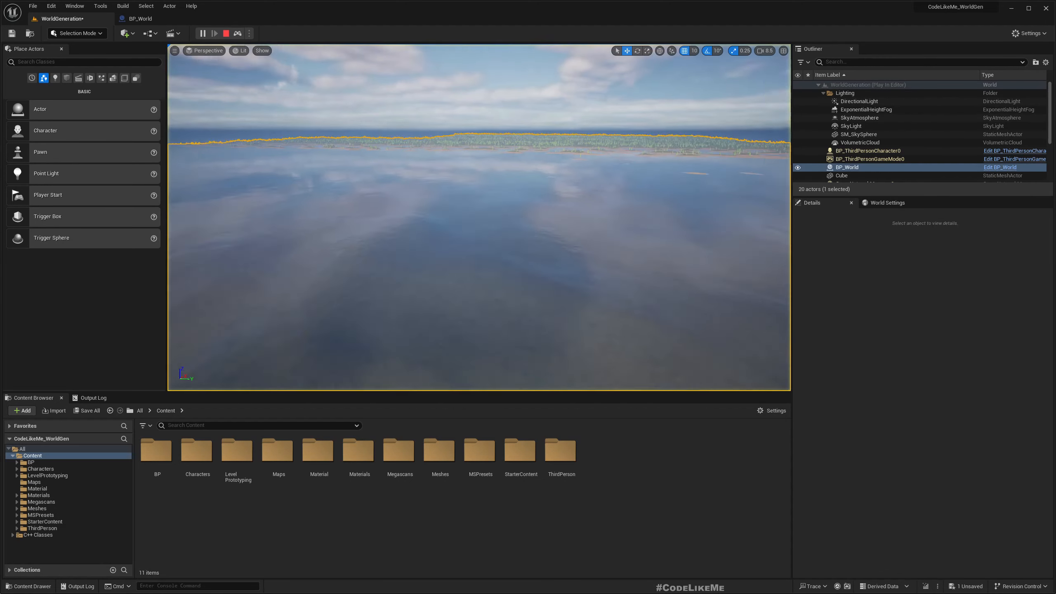
{"action": "right_click_drag", "start_coordinate": [479, 217], "coordinate": [370, 157]}
{"action": "key", "text": "Escape"}
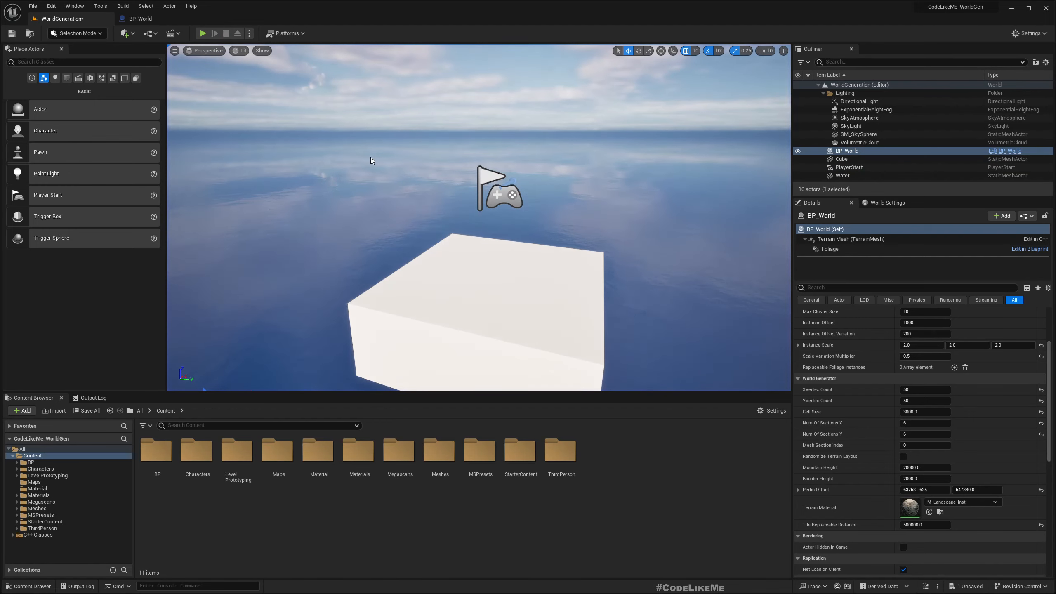
{"action": "key", "text": "alt+p"}
{"action": "key", "text": "Escape"}
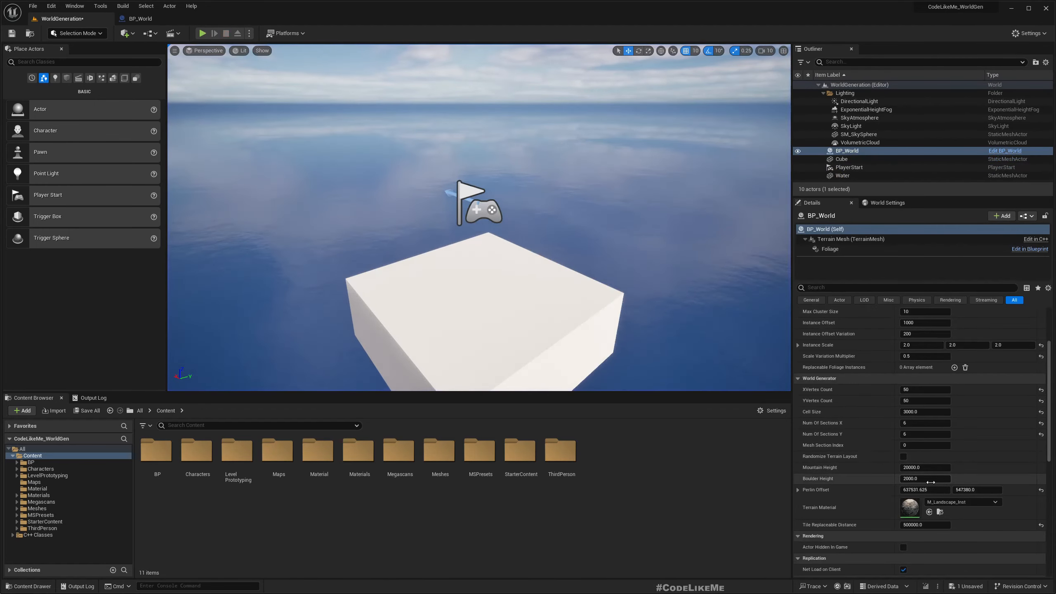
Step: Enable Randomize Terrain Layout on BP_World, play the level to view the randomized terrain, and stop it
{"action": "left_click", "coordinate": [904, 456]}
{"action": "key", "text": "alt+p"}
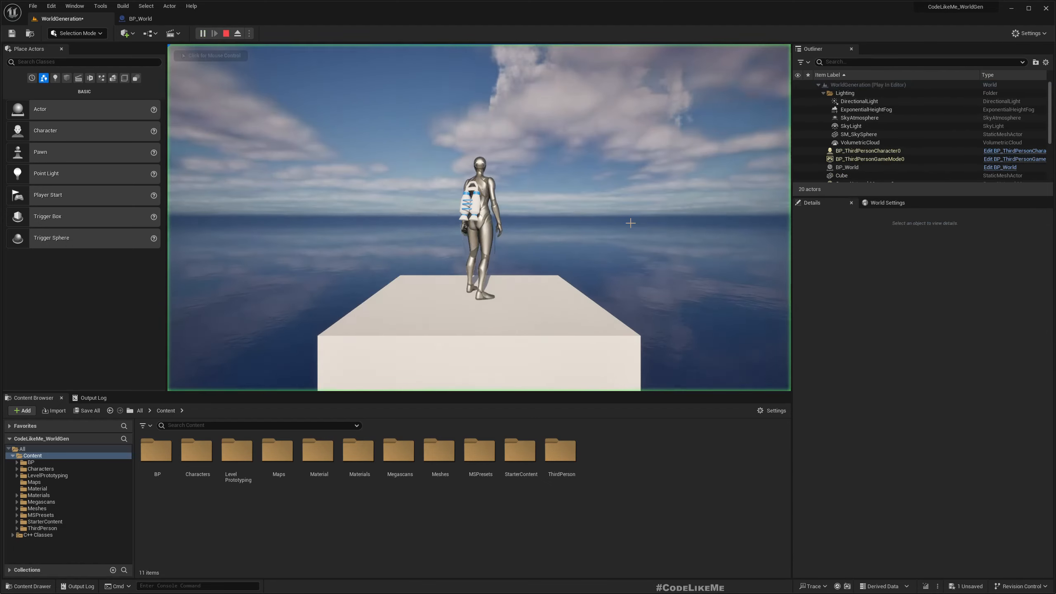
{"action": "left_click", "coordinate": [631, 223]}
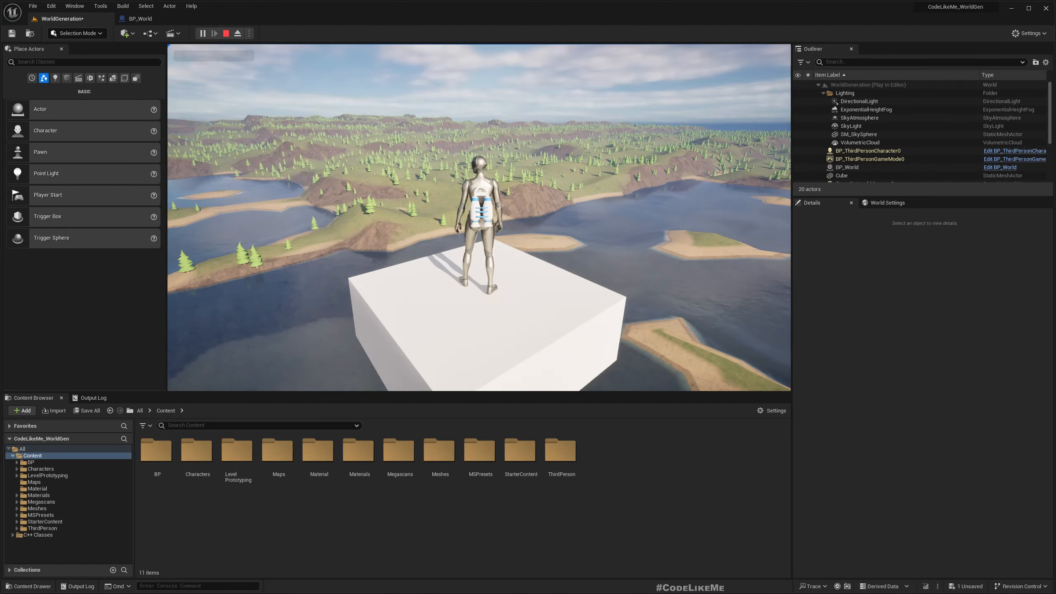
{"action": "key", "text": "Escape"}
Step: Switch to Visual Studio, set the MountainHeight call's noise scale in GetHeight to .00001f, and save
{"action": "key", "text": "alt+Tab"}
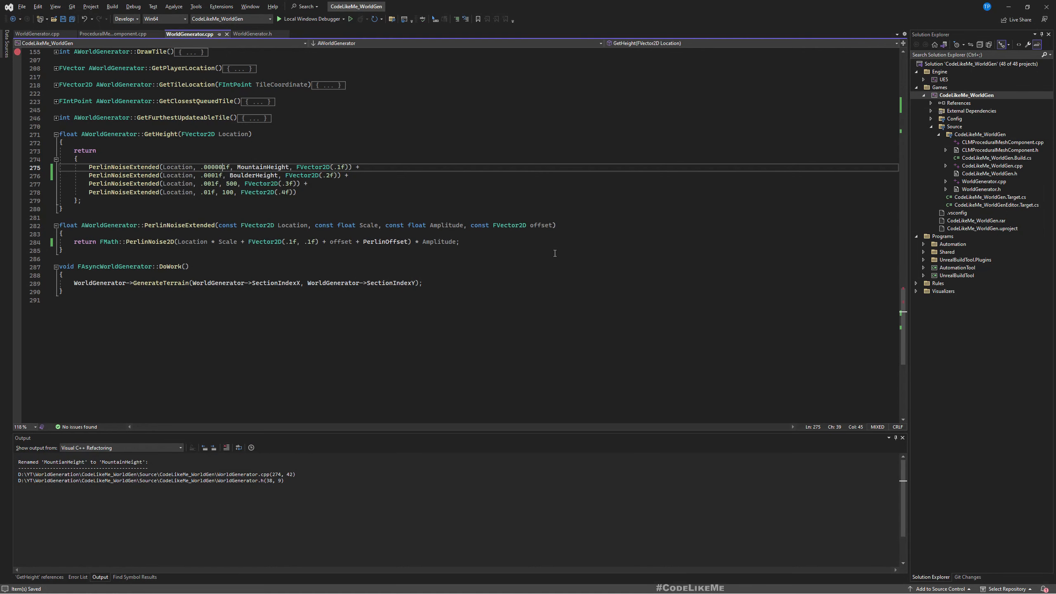
{"action": "left_click", "coordinate": [222, 164]}
{"action": "key", "text": "BackSpace"}
{"action": "key", "text": "ctrl+s"}
{"action": "key", "text": "Up"}
{"action": "key", "text": "Up"}
{"action": "key", "text": "Up"}
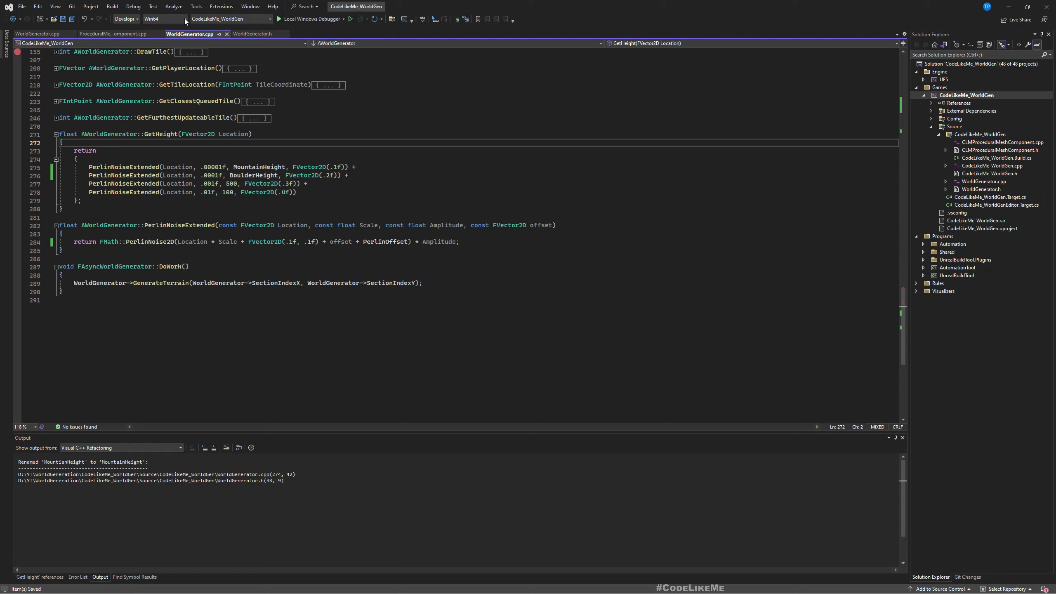
Step: In WorldGenerator.h, add two copies of the UPROPERTY(EditAnywhere, BlueprintReadWrite) line below the PerlinOffset property
{"action": "left_click", "coordinate": [256, 34]}
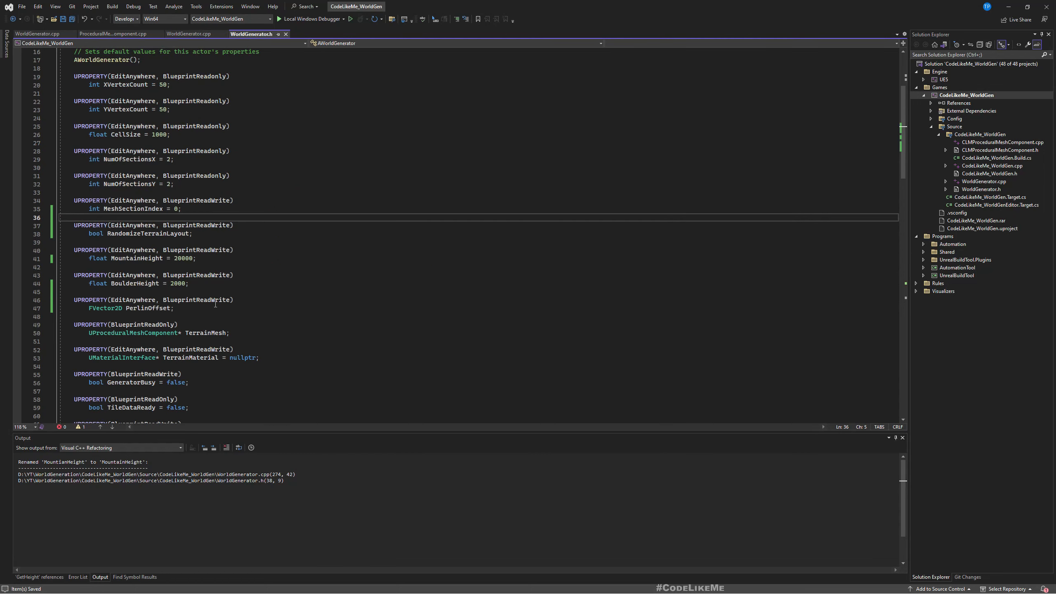
{"action": "scroll", "coordinate": [250, 285], "scroll_direction": "down", "scroll_amount": 2}
{"action": "left_click_drag", "start_coordinate": [257, 250], "coordinate": [257, 245]}
{"action": "key", "text": "ctrl+c"}
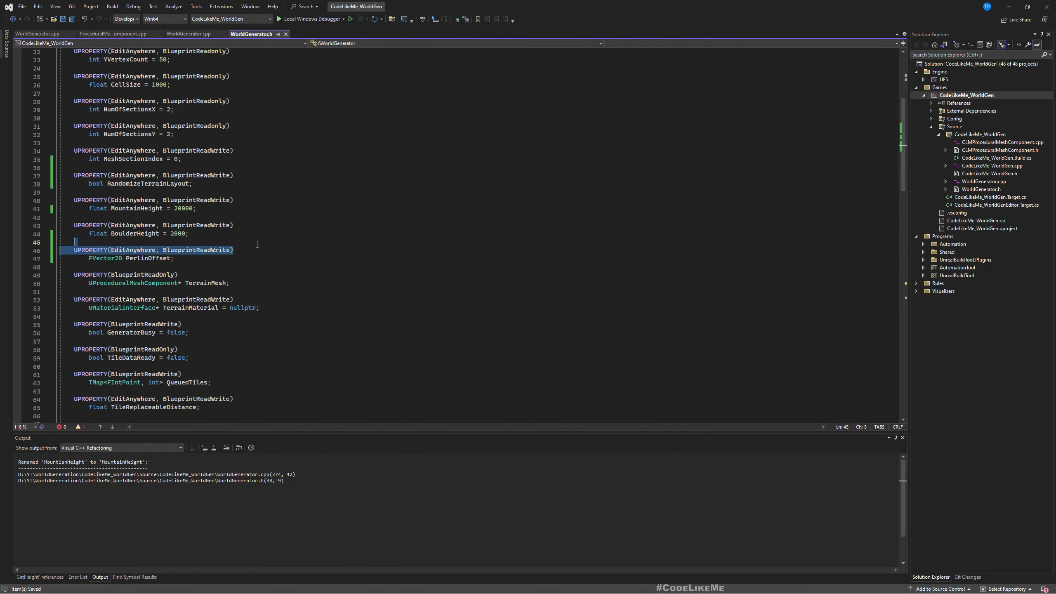
{"action": "left_click", "coordinate": [215, 253]}
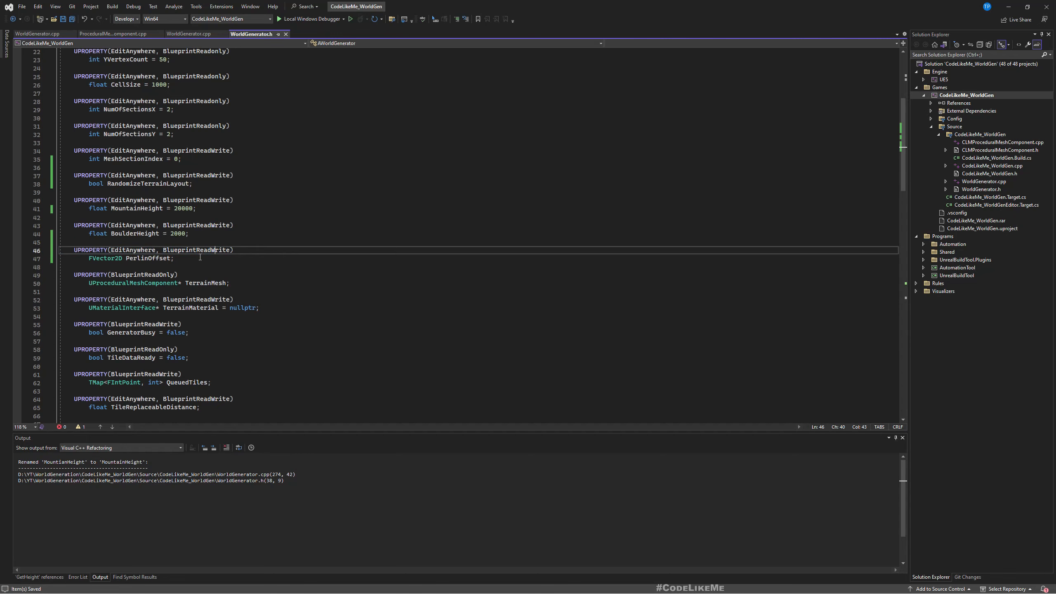
{"action": "left_click", "coordinate": [195, 258]}
{"action": "key", "text": "Return"}
{"action": "key", "text": "Return"}
{"action": "key", "text": "ctrl+v"}
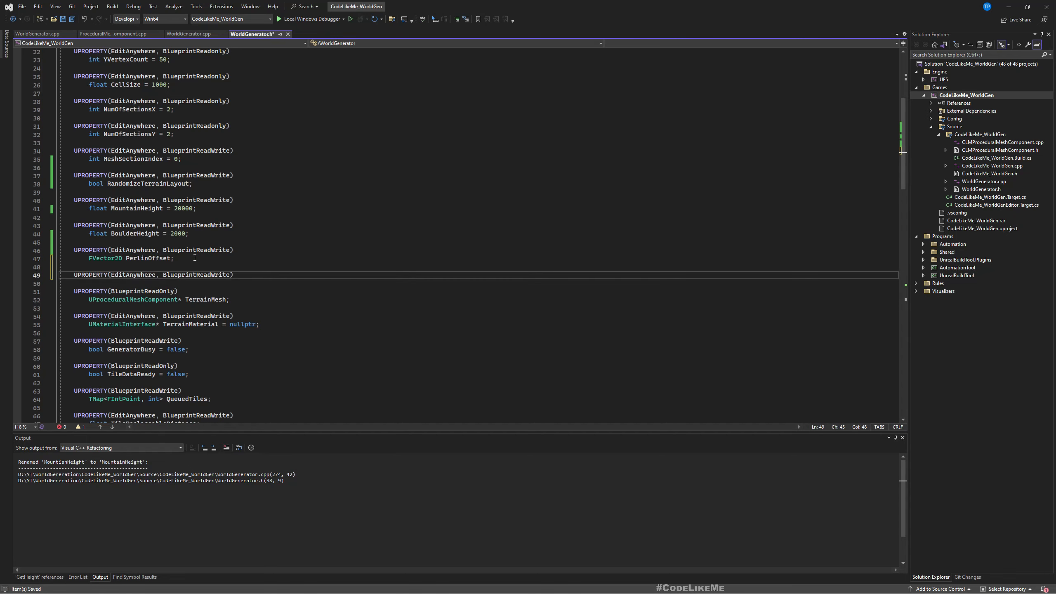
{"action": "key", "text": "Return"}
{"action": "key", "text": "Return"}
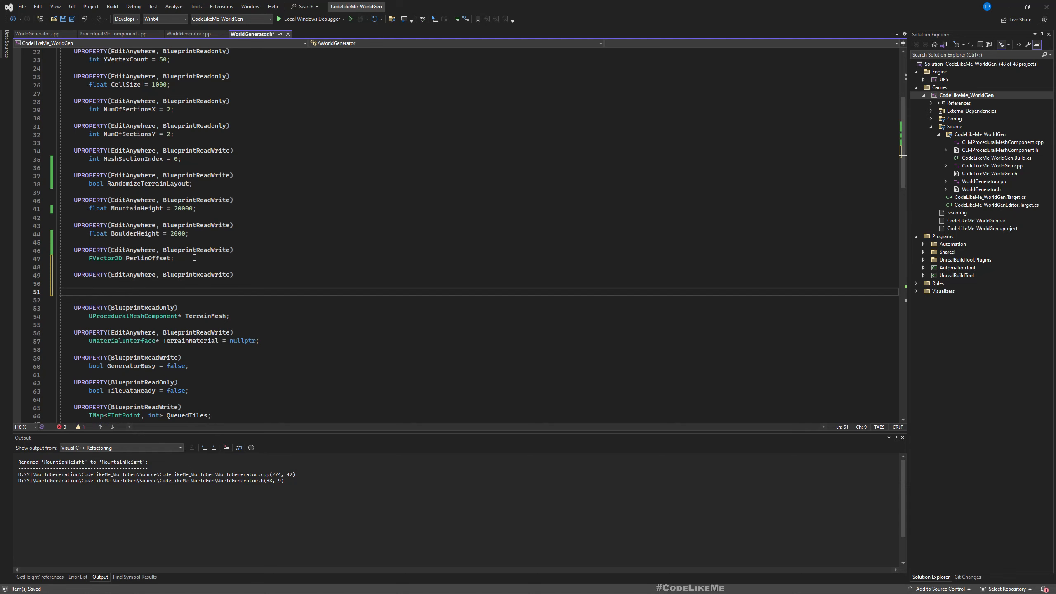
{"action": "key", "text": "Return"}
{"action": "key", "text": "ctrl+v"}
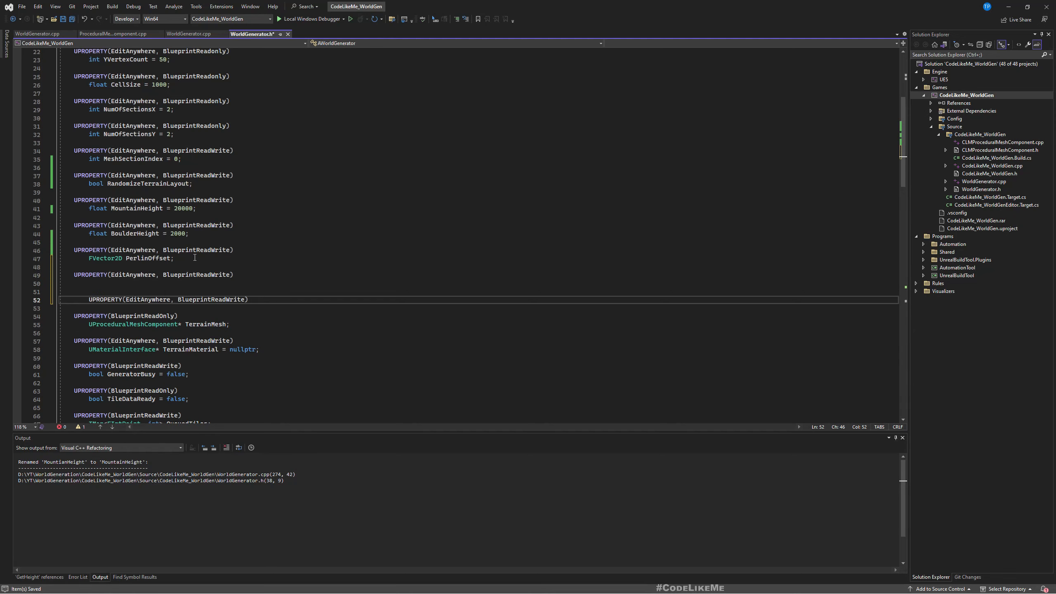
{"action": "key", "text": "shift+Tab"}
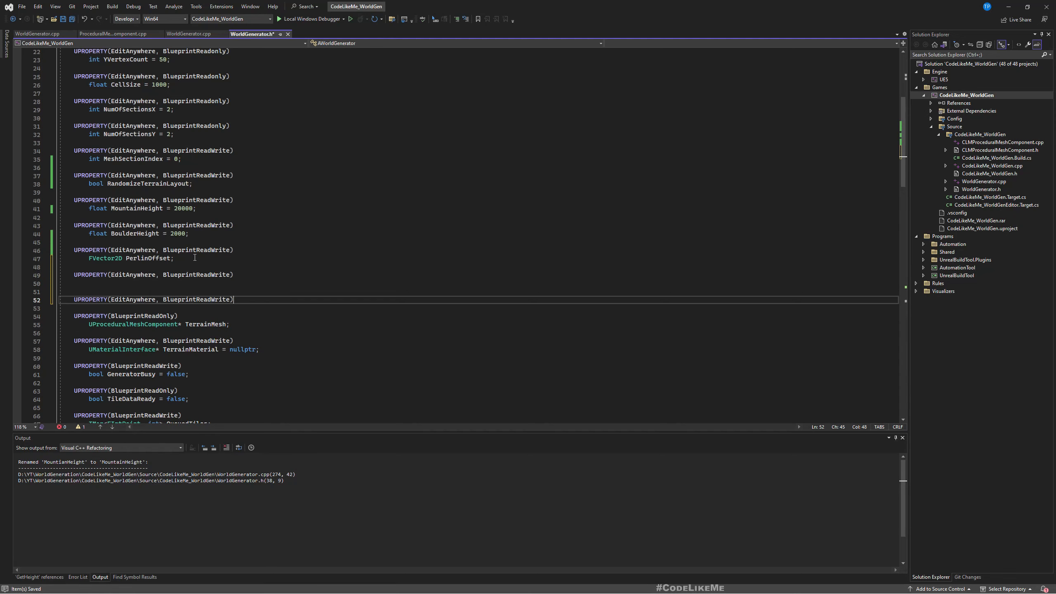
Step: Declare float MountainScale = 10000000.f; under the first new UPROPERTY line
{"action": "key", "text": "Up"}
{"action": "key", "text": "Up"}
{"action": "type", "text": "float Mountain"}
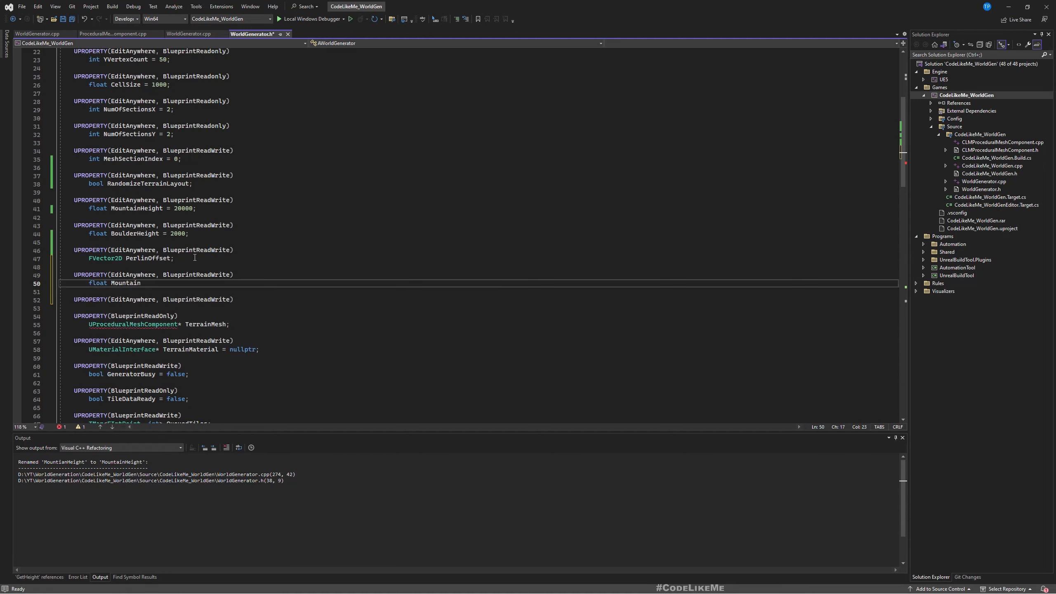
{"action": "type", "text": "Scale = 10000000.f;"}
{"action": "scroll", "coordinate": [277, 225], "scroll_direction": "down", "scroll_amount": 7}
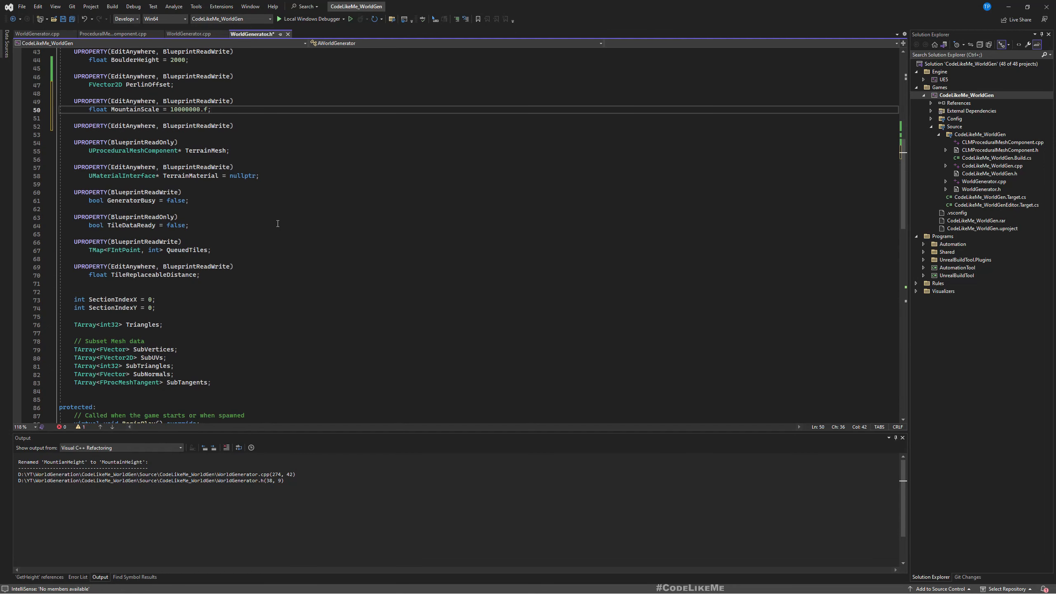
{"action": "scroll", "coordinate": [236, 118], "scroll_direction": "up", "scroll_amount": 1}
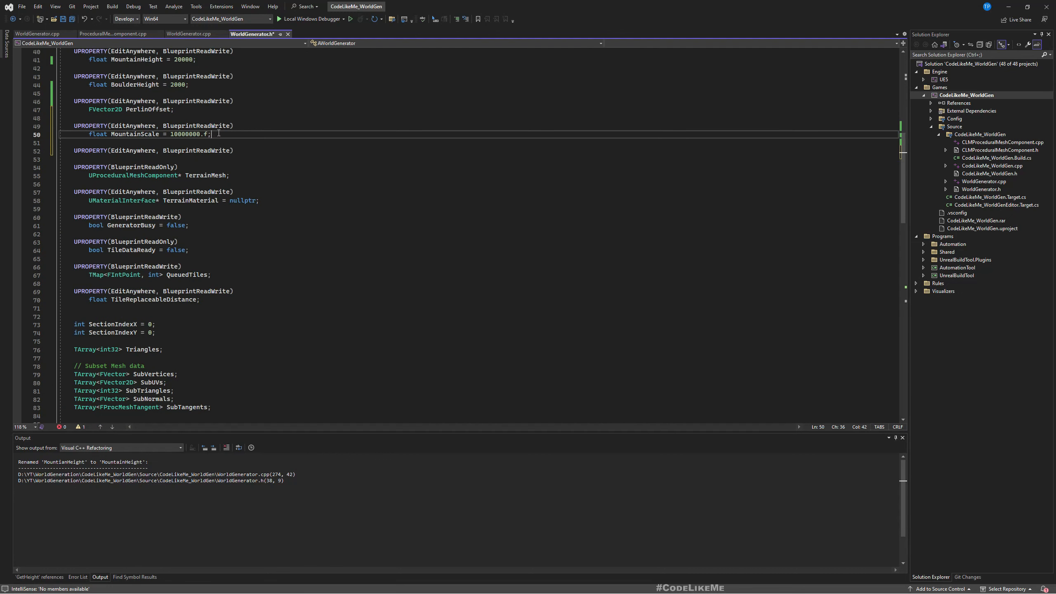
Step: Duplicate the MountainScale declaration under the second UPROPERTY line, rename it BoulderScale with default 1000000.f, and save the header
{"action": "left_click_drag", "start_coordinate": [213, 135], "coordinate": [256, 129]}
{"action": "key", "text": "ctrl+c"}
{"action": "left_click", "coordinate": [263, 156]}
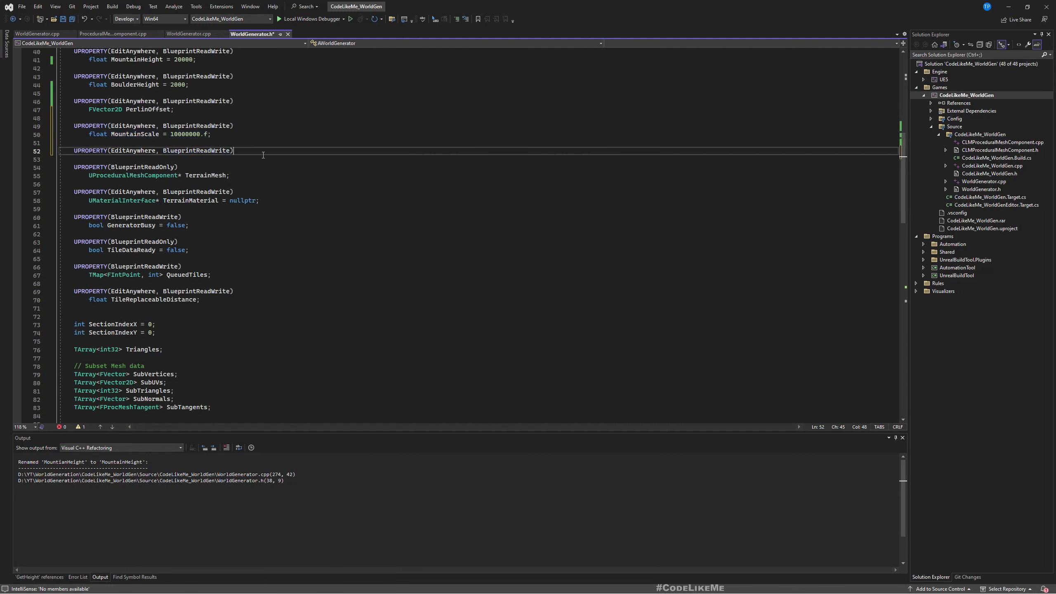
{"action": "key", "text": "ctrl+v"}
{"action": "double_click", "coordinate": [142, 159]}
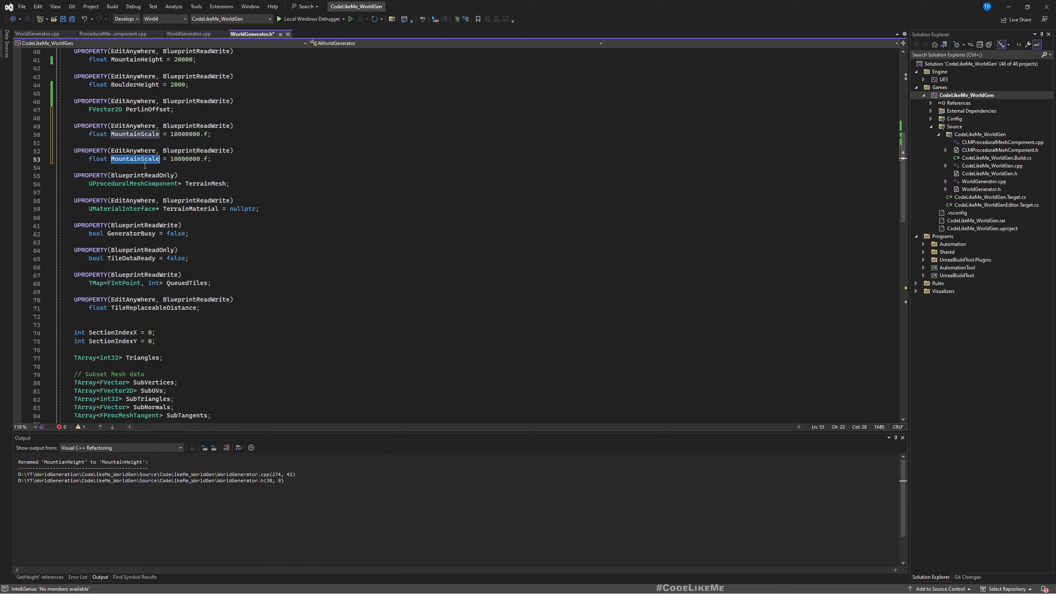
{"action": "type", "text": "Boulder"}
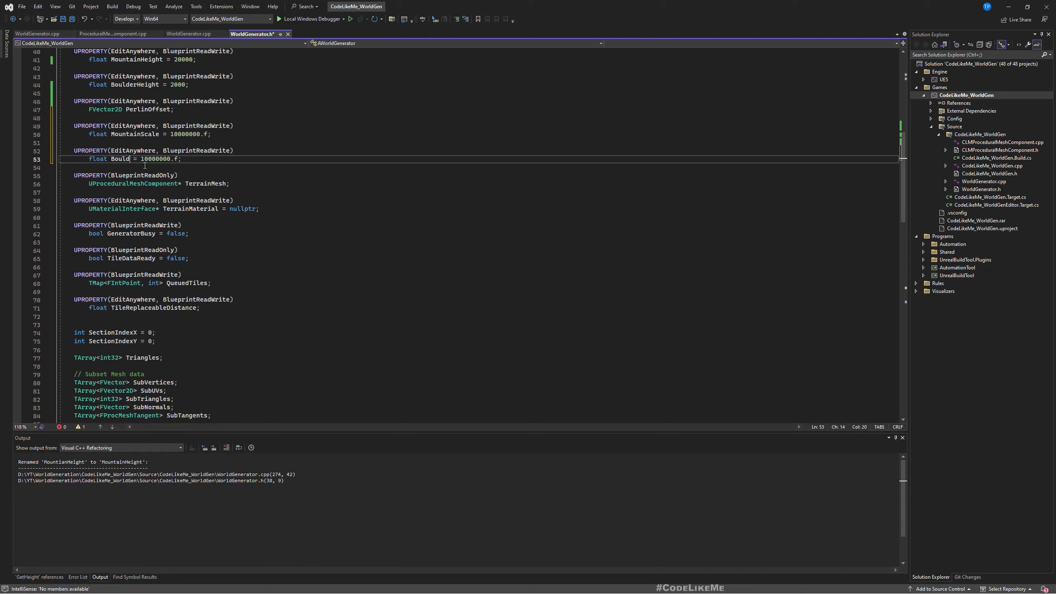
{"action": "type", "text": "Scale"}
{"action": "left_click", "coordinate": [178, 159]}
{"action": "key", "text": "BackSpace"}
{"action": "key", "text": "ctrl+s"}
Step: Compare the hard-coded noise scales in GetHeight in WorldGenerator.cpp with the new scale defaults in WorldGenerator.h
{"action": "scroll", "coordinate": [366, 200], "scroll_direction": "down", "scroll_amount": 20}
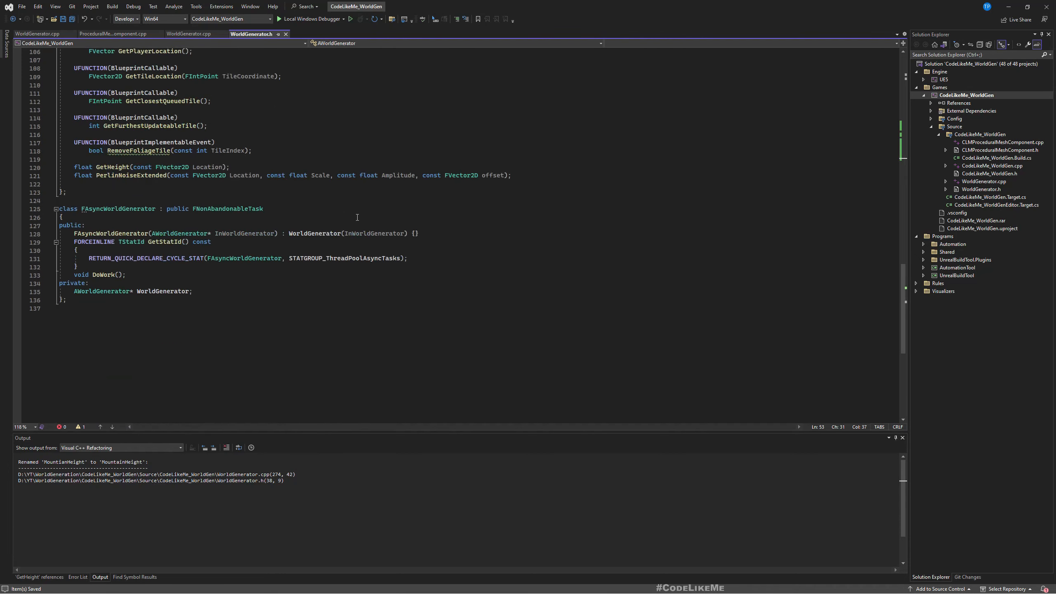
{"action": "scroll", "coordinate": [357, 217], "scroll_direction": "up", "scroll_amount": 15}
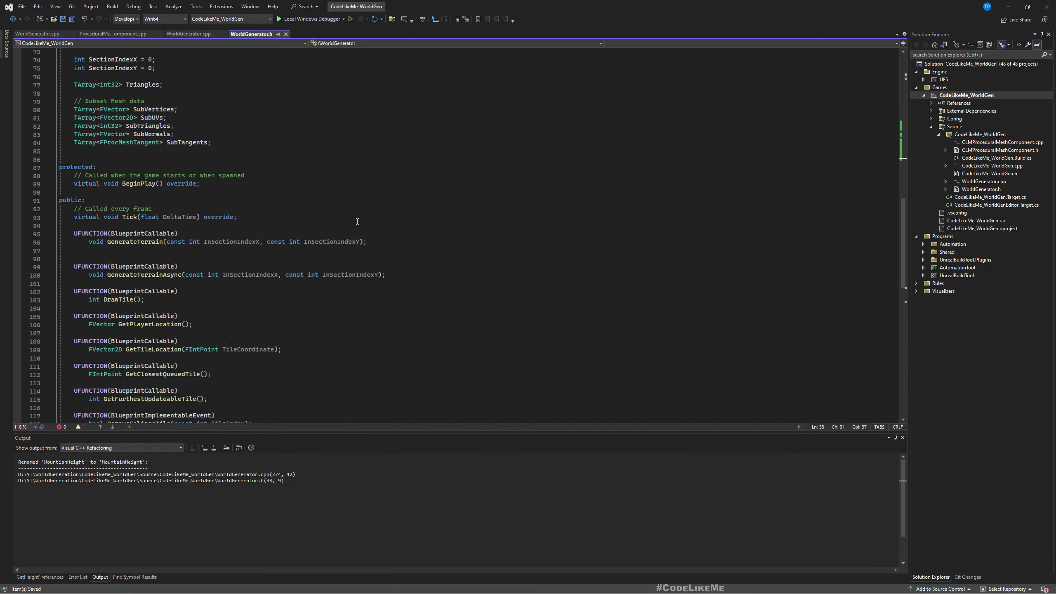
{"action": "left_click", "coordinate": [190, 34]}
{"action": "scroll", "coordinate": [203, 212], "scroll_direction": "up", "scroll_amount": 1}
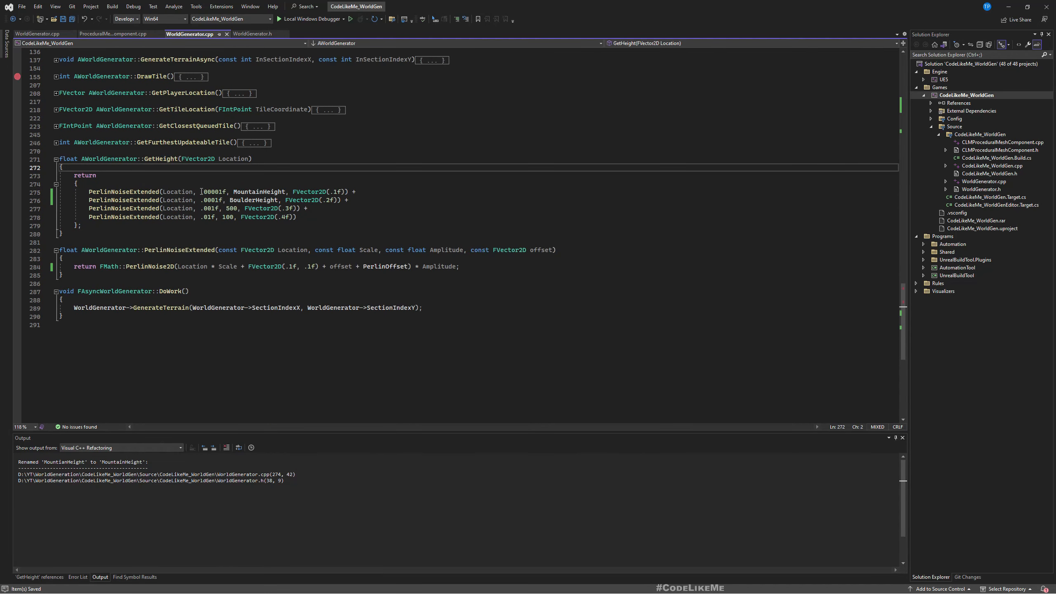
{"action": "left_click_drag", "start_coordinate": [201, 191], "coordinate": [222, 194]}
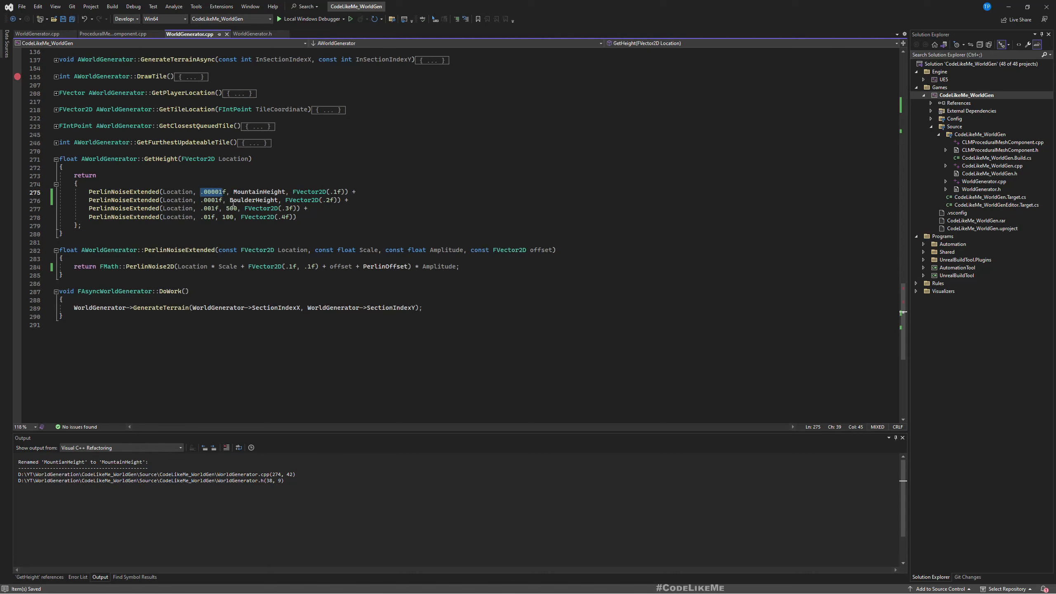
{"action": "left_click", "coordinate": [218, 192]}
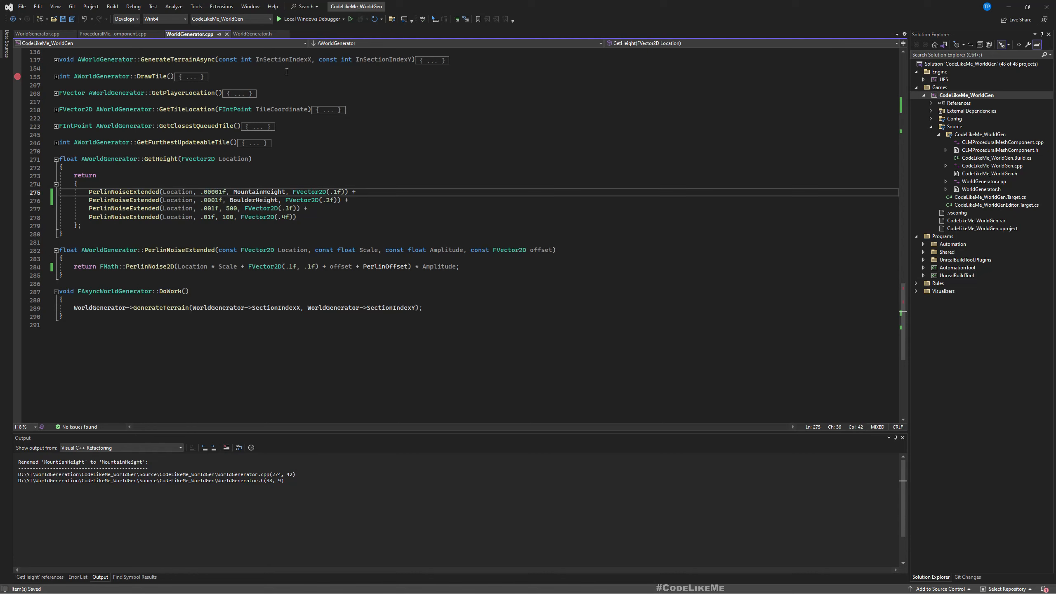
{"action": "left_click", "coordinate": [248, 33]}
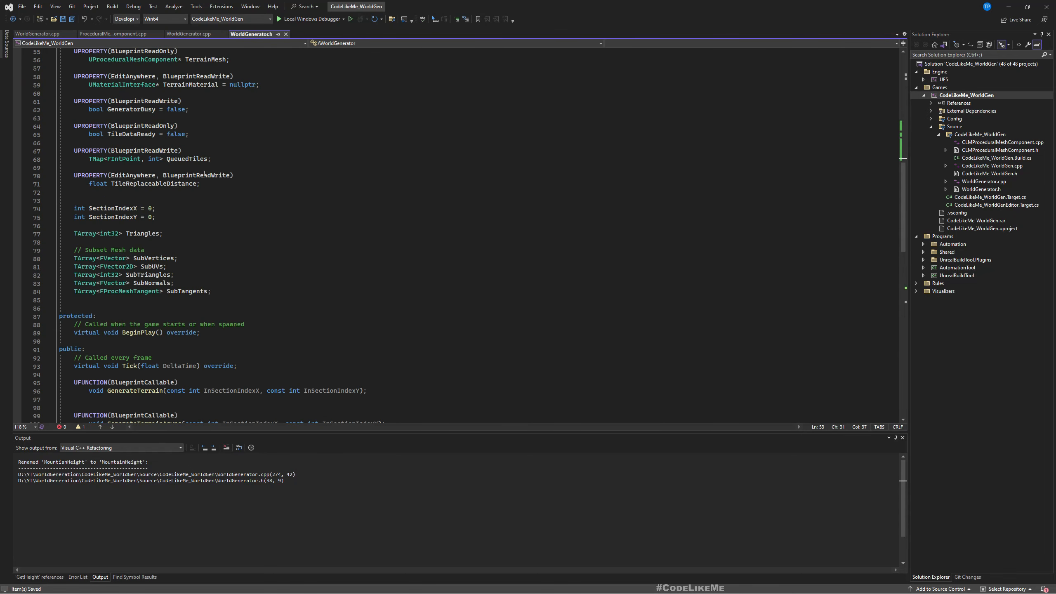
{"action": "scroll", "coordinate": [189, 220], "scroll_direction": "up", "scroll_amount": 5}
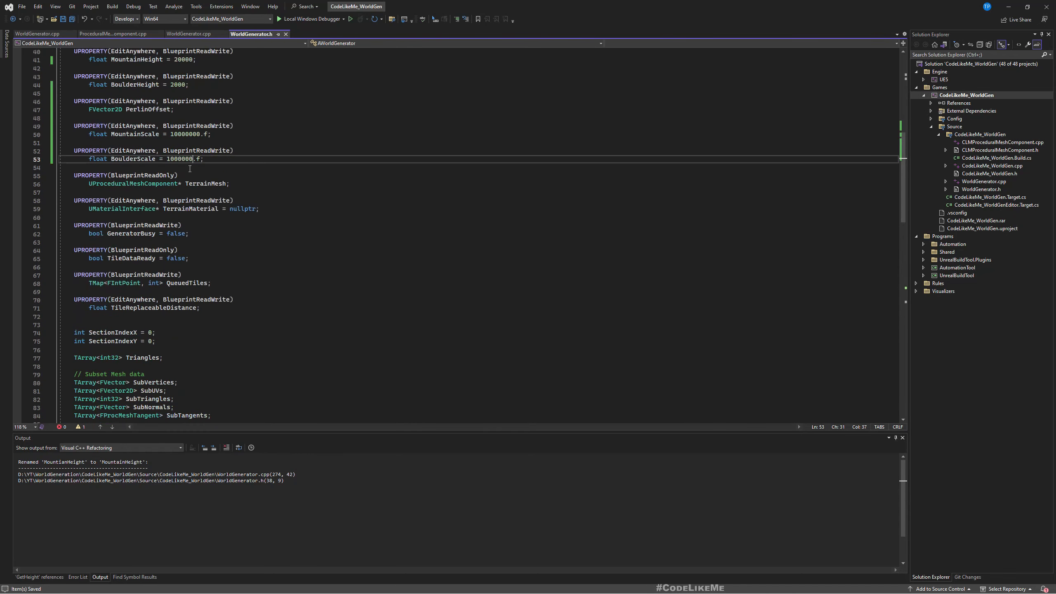
Step: Set the MountainScale default to 10000.f, shorten the BoulderScale default by three zeros, and save all files
{"action": "left_click", "coordinate": [185, 134]}
{"action": "key", "text": "shift+Right"}
{"action": "key", "text": "shift+Right"}
{"action": "key", "text": "shift+Right"}
{"action": "key", "text": "BackSpace"}
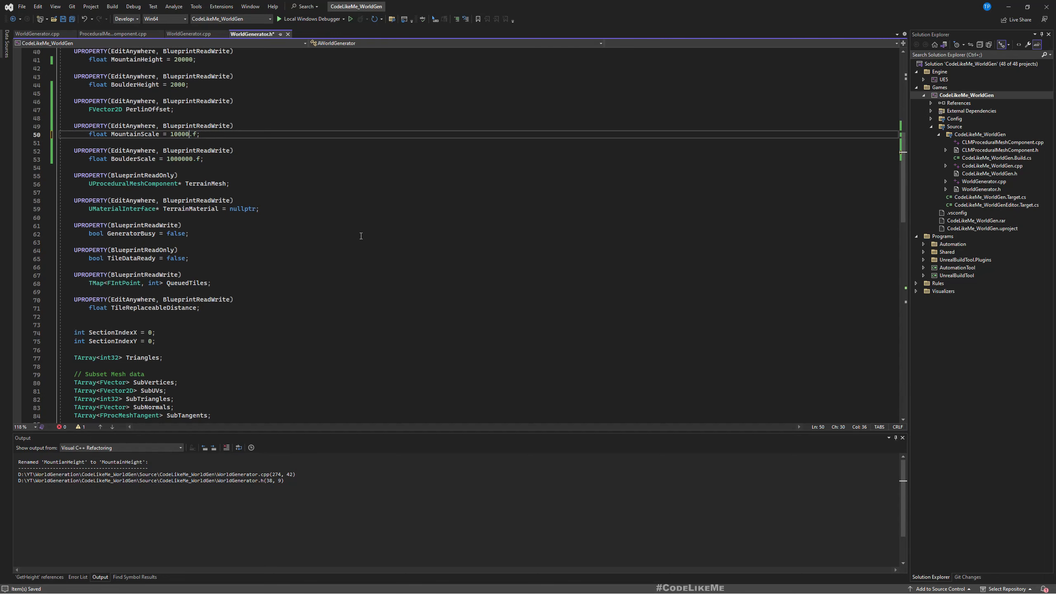
{"action": "key", "text": "Down"}
{"action": "key", "text": "Down"}
{"action": "key", "text": "Down"}
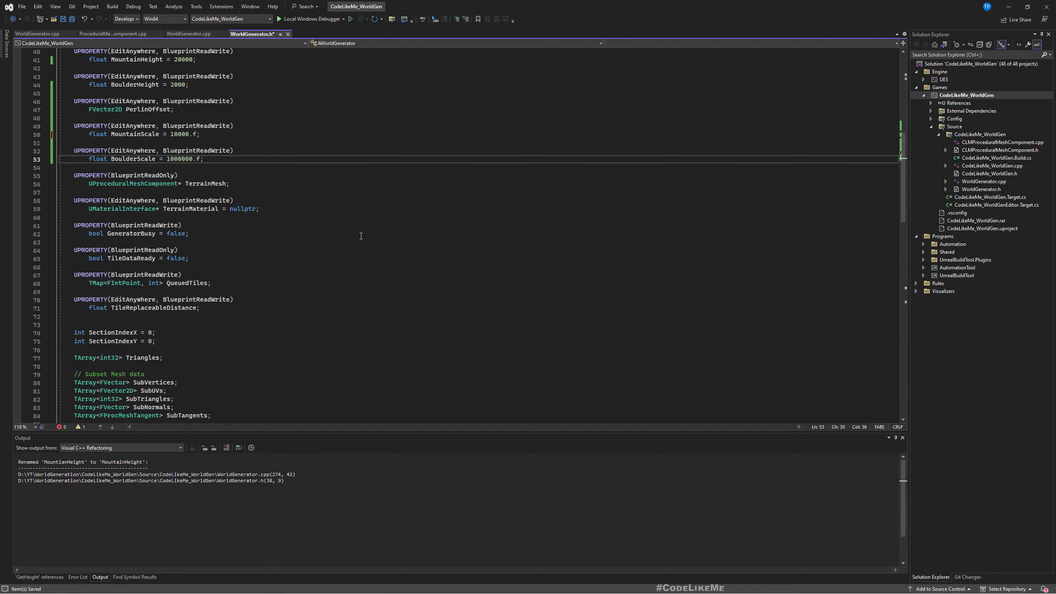
{"action": "key", "text": "Right"}
{"action": "key", "text": "shift+Left"}
{"action": "key", "text": "shift+Left"}
{"action": "key", "text": "shift+Left"}
{"action": "key", "text": "BackSpace"}
{"action": "left_click", "coordinate": [73, 19]}
Step: In GetHeight in WorldGenerator.cpp, replace the MountainHeight call's hard-coded noise scale with 1/MountainScale
{"action": "left_click", "coordinate": [194, 33]}
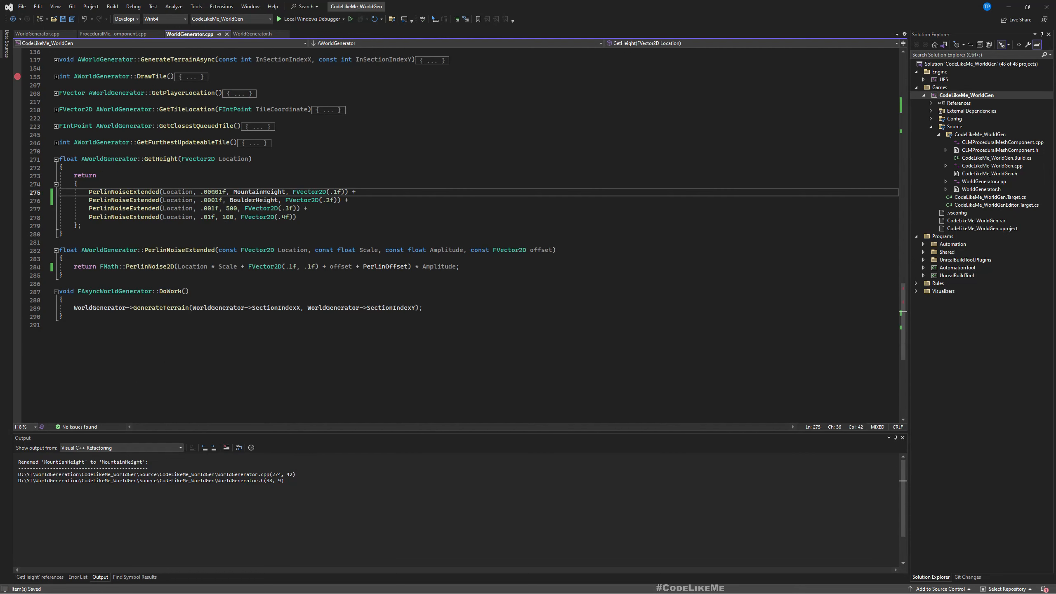
{"action": "left_click_drag", "start_coordinate": [202, 192], "coordinate": [226, 192]}
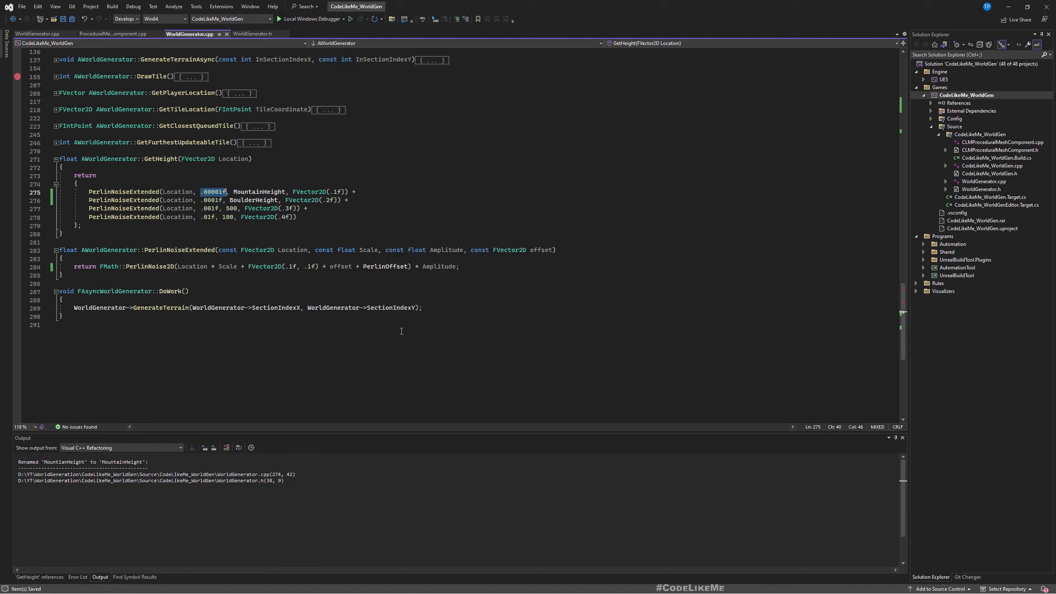
{"action": "type", "text": "1"}
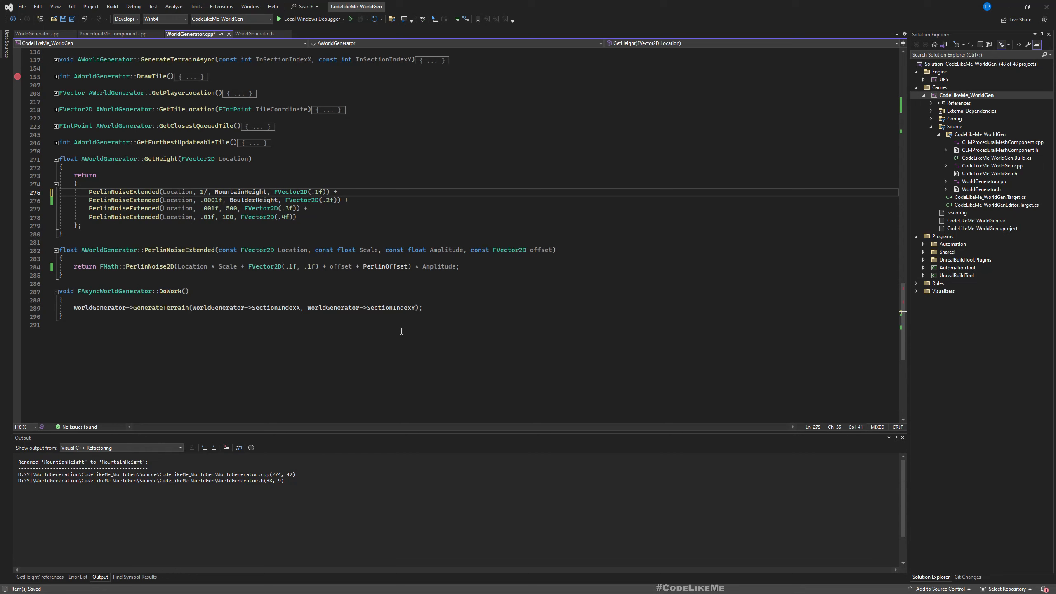
{"action": "type", "text": "Mountain"}
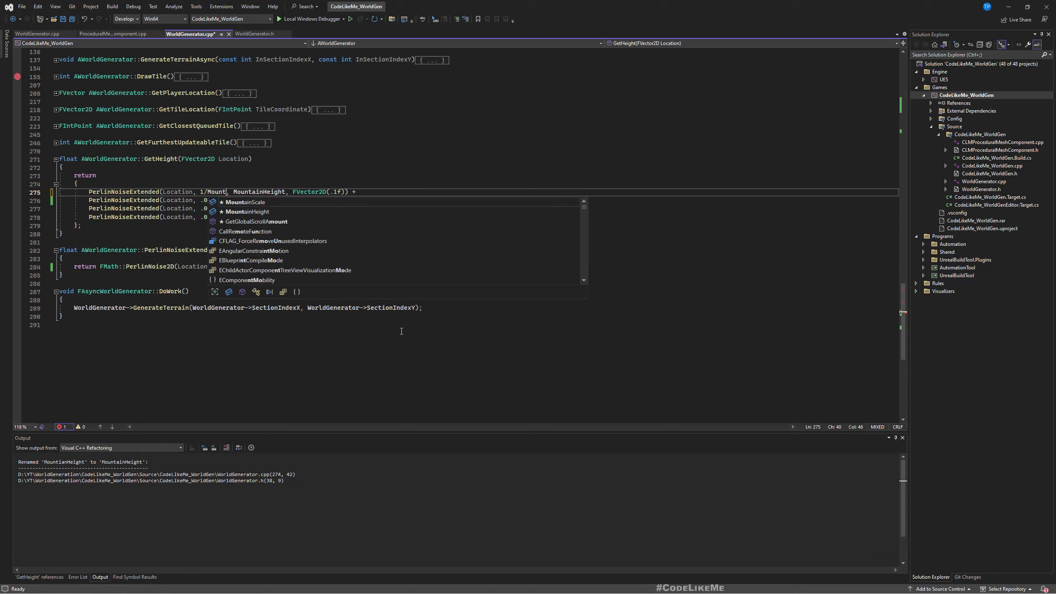
{"action": "key", "text": "Tab"}
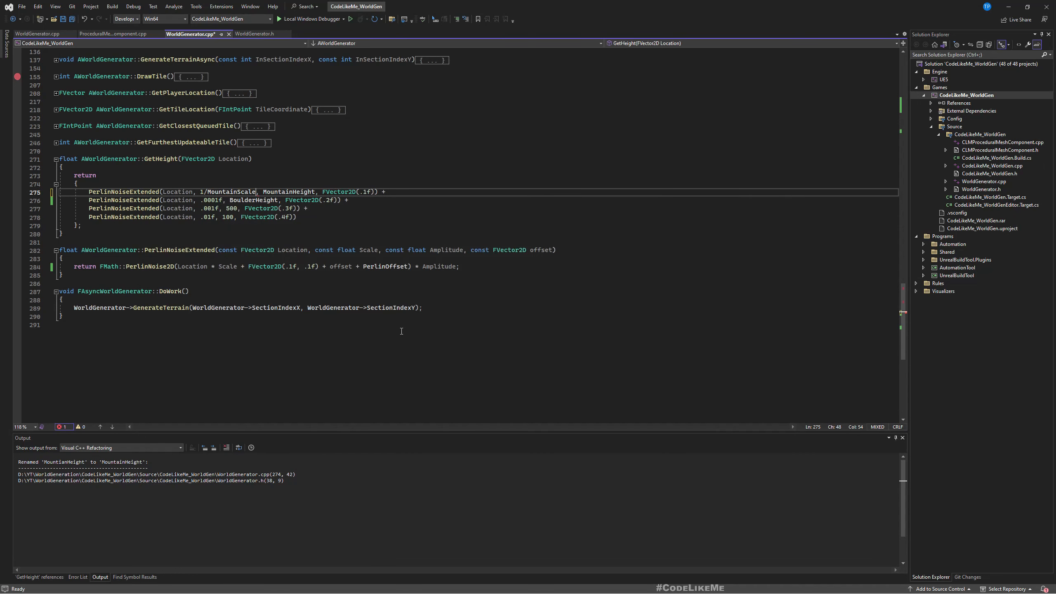
Step: In GetHeight's second noise call, replace the BoulderHeight argument with 1/BoulderScale and save the file
{"action": "key", "text": "Down"}
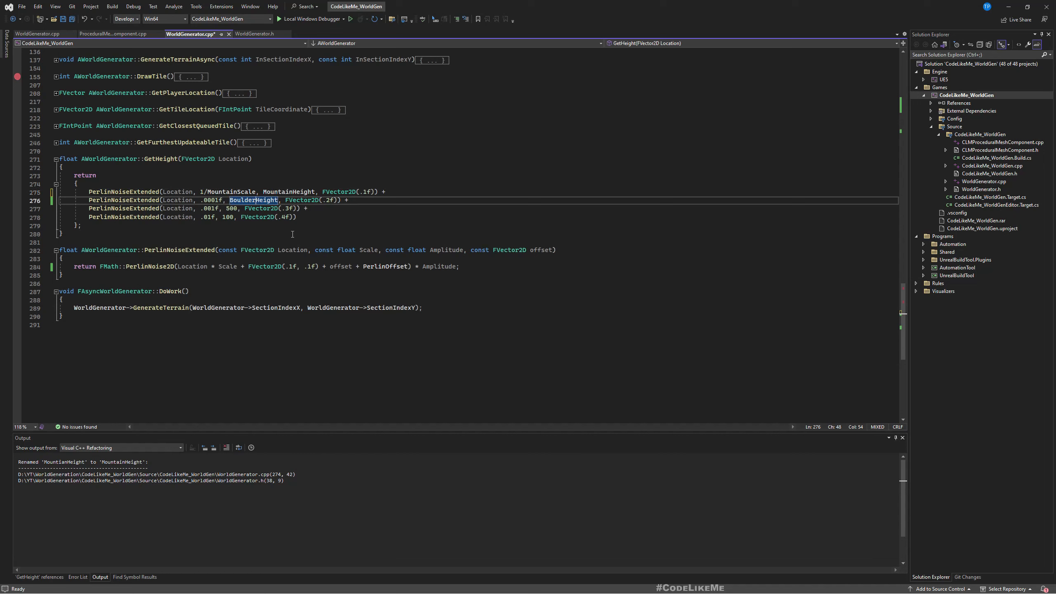
{"action": "double_click", "coordinate": [246, 200]}
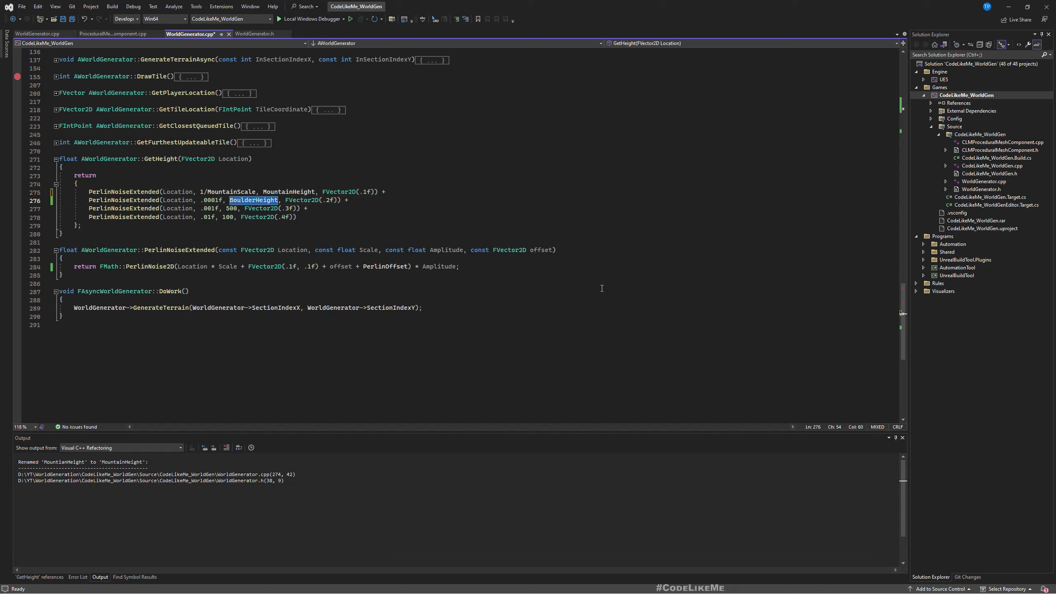
{"action": "type", "text": "1"}
{"action": "type", "text": "/"}
{"action": "type", "text": "Boul"}
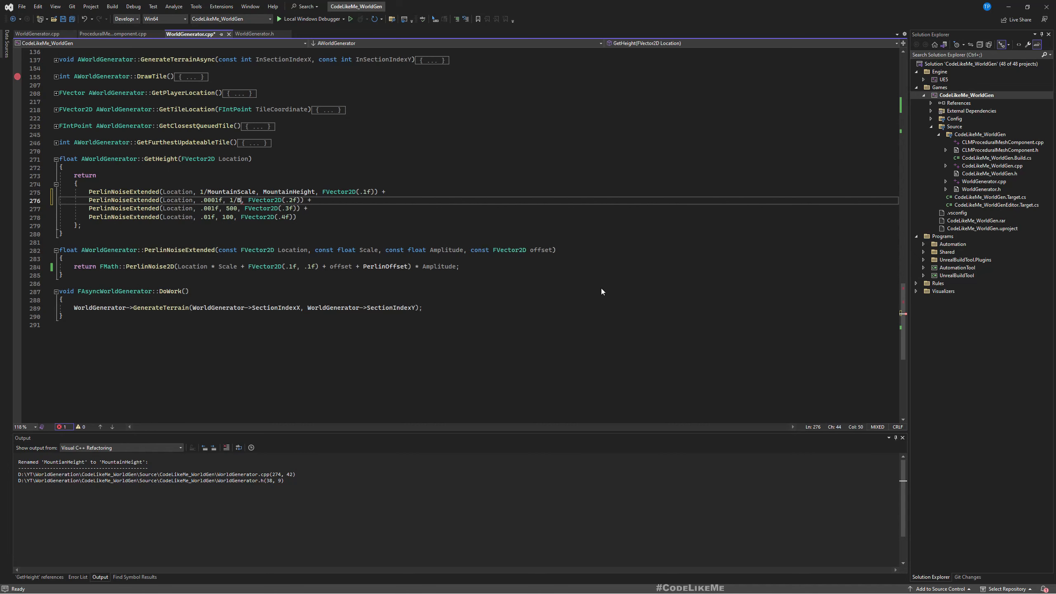
{"action": "key", "text": "Down"}
{"action": "key", "text": "Down"}
{"action": "key", "text": "Return"}
{"action": "key", "text": "ctrl+s"}
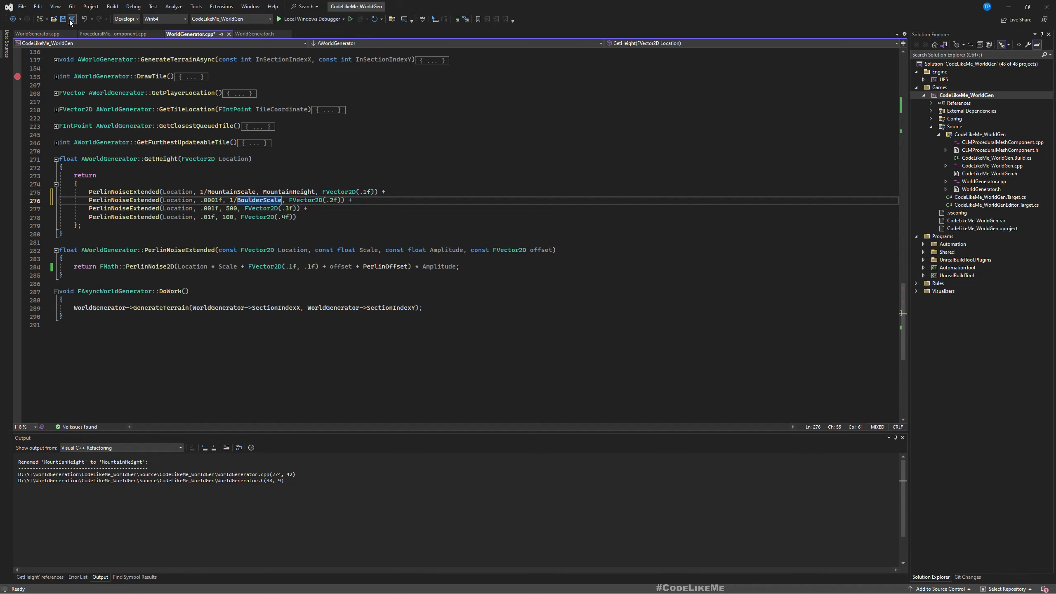
{"action": "key", "text": "alt+Tab"}
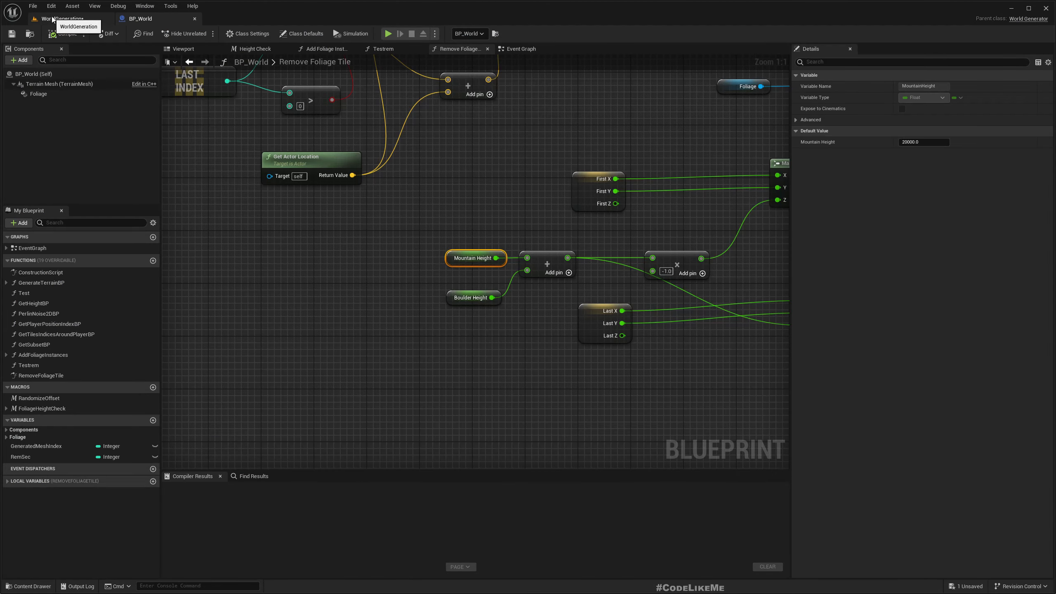
{"action": "key", "text": "alt+Tab"}
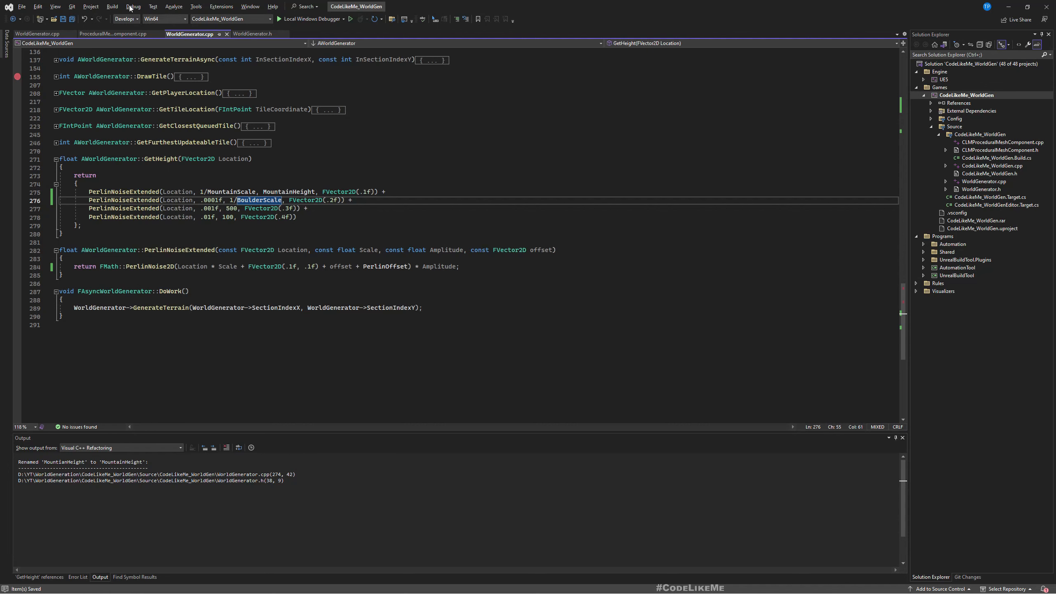
Step: In BeginPlay of WorldGenerator.cpp, duplicate the BoulderHeight randomization line twice inside the RandomizeTerrainLayout block
{"action": "scroll", "coordinate": [477, 212], "scroll_direction": "up", "scroll_amount": 12}
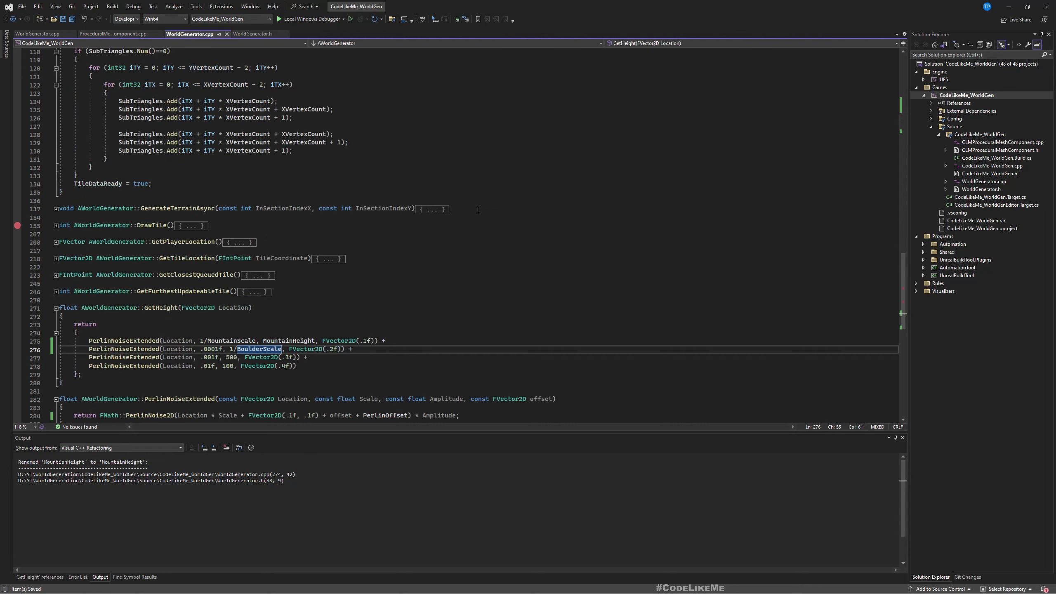
{"action": "scroll", "coordinate": [477, 212], "scroll_direction": "up", "scroll_amount": 20}
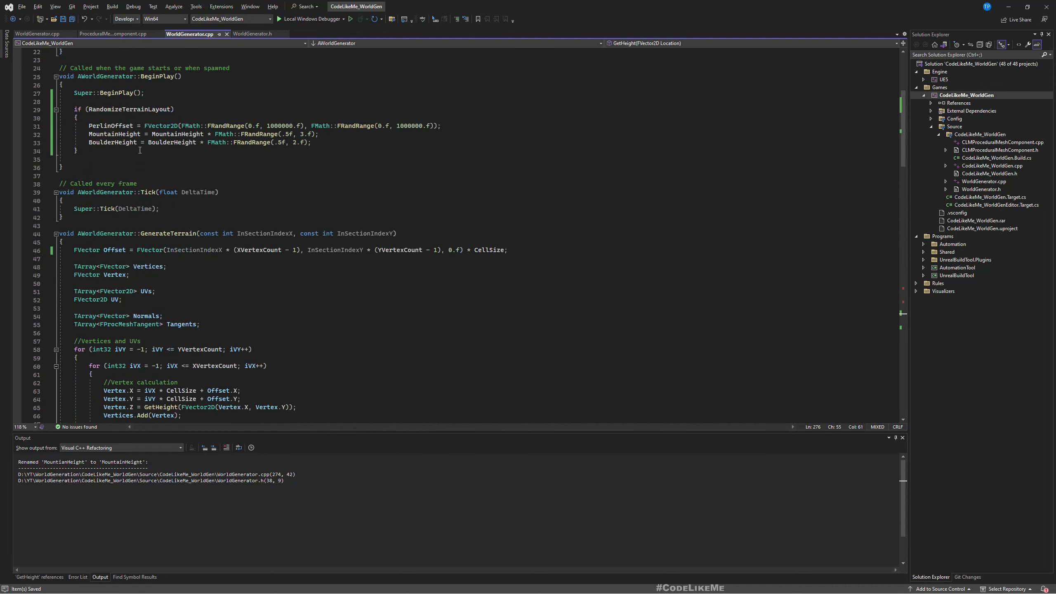
{"action": "left_click", "coordinate": [242, 35]}
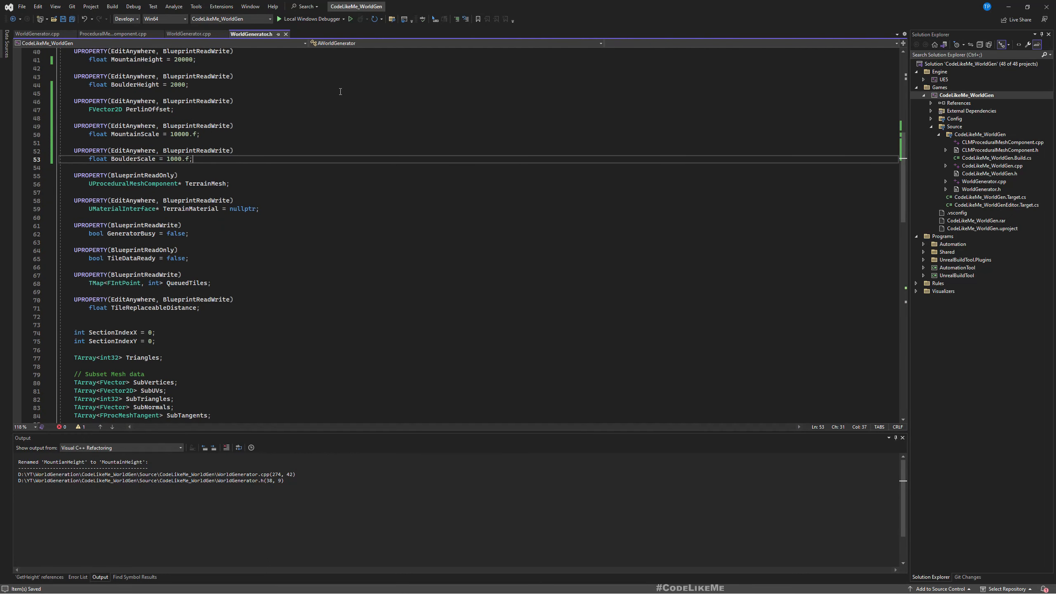
{"action": "left_click", "coordinate": [183, 33]}
{"action": "scroll", "coordinate": [245, 163], "scroll_direction": "up", "scroll_amount": 1}
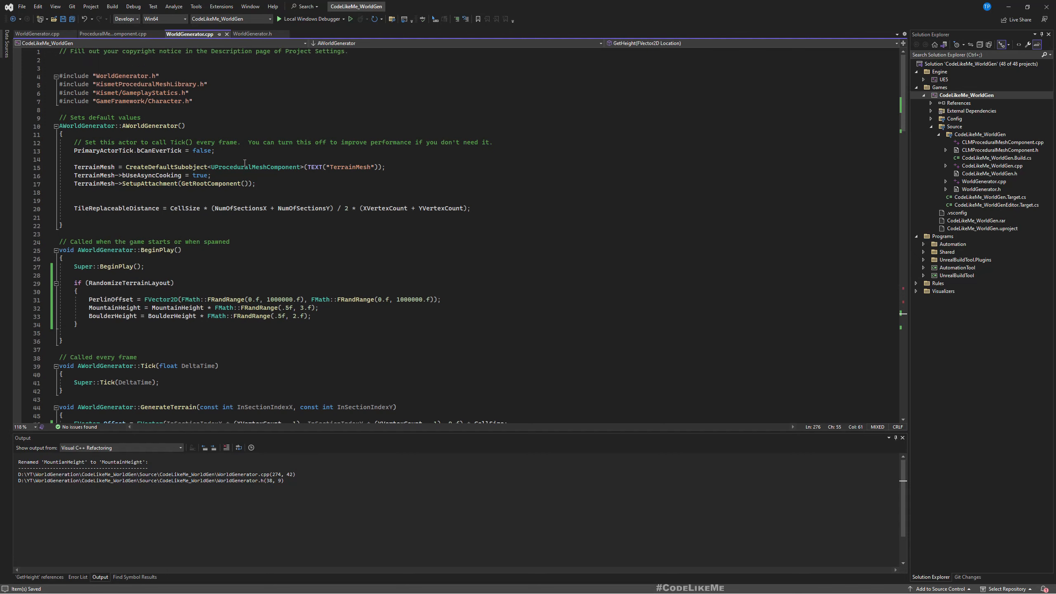
{"action": "scroll", "coordinate": [247, 165], "scroll_direction": "down", "scroll_amount": 3}
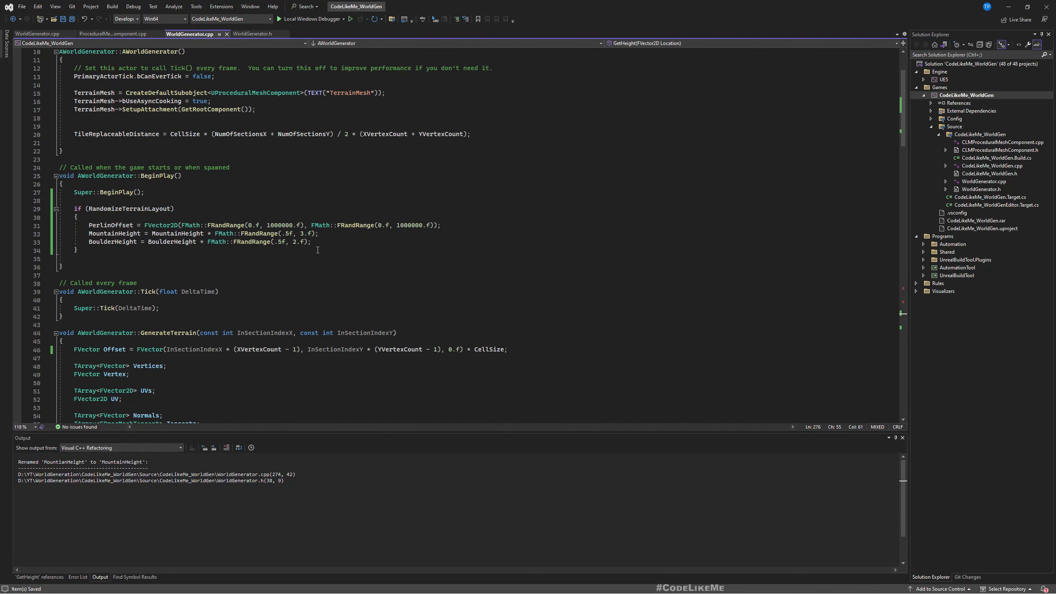
{"action": "left_click", "coordinate": [474, 241]}
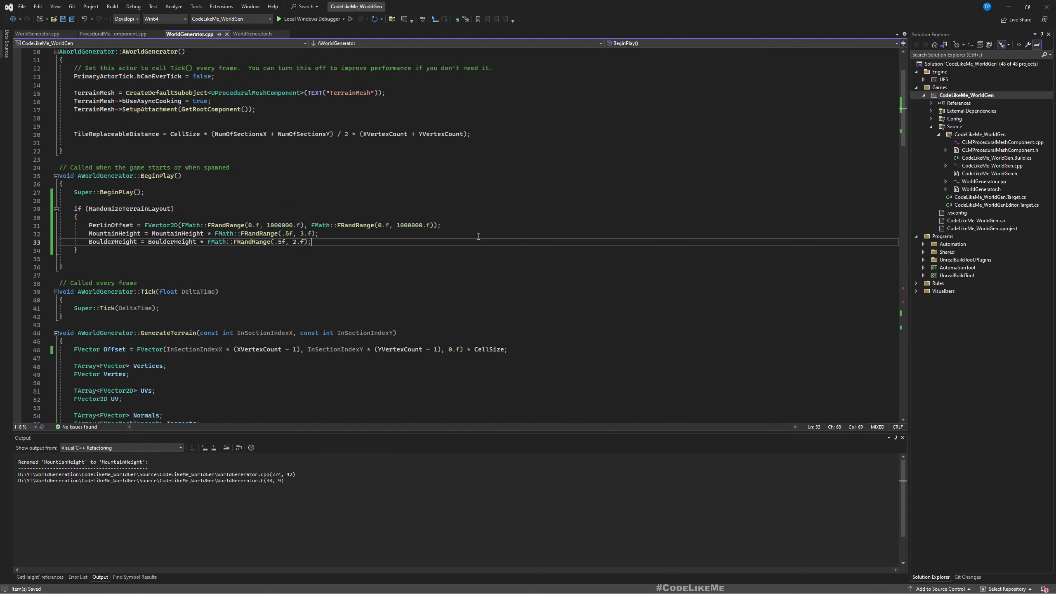
{"action": "key", "text": "Return"}
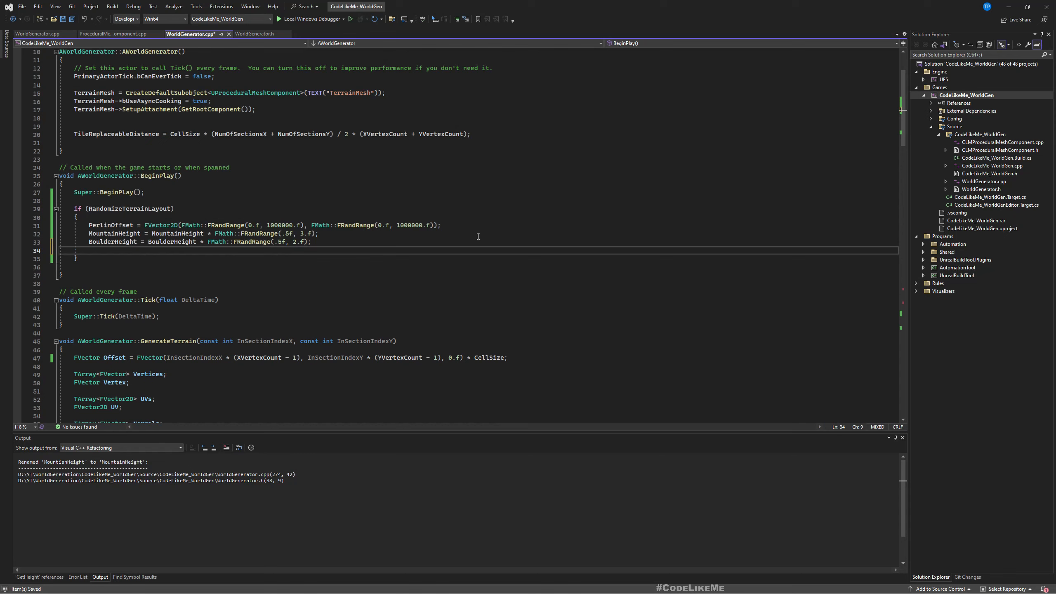
{"action": "left_click_drag", "start_coordinate": [370, 241], "coordinate": [350, 237]}
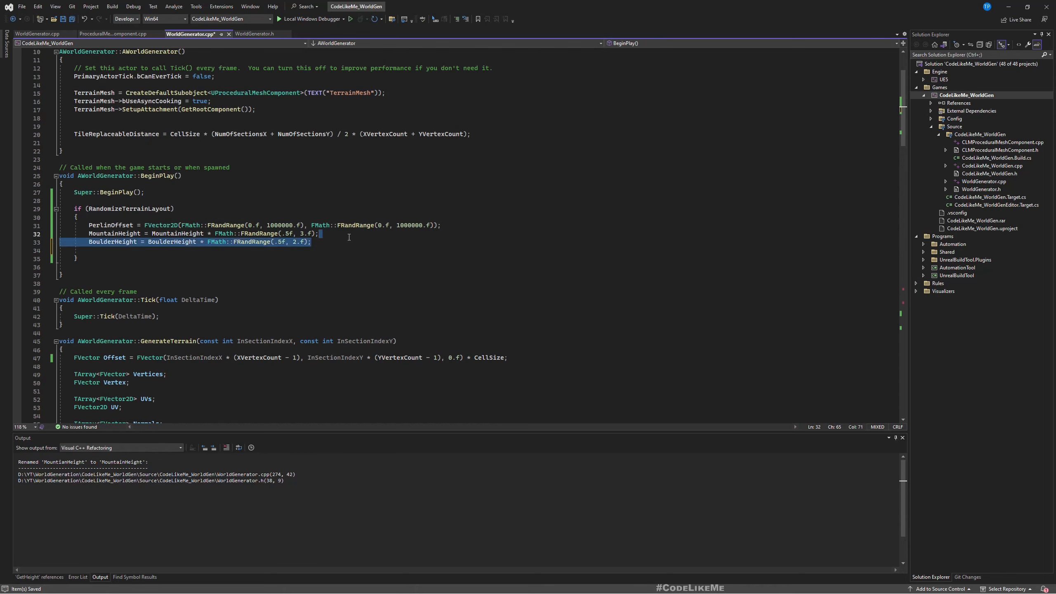
{"action": "key", "text": "ctrl+v"}
{"action": "key", "text": "ctrl+v"}
{"action": "key", "text": "ctrl+v"}
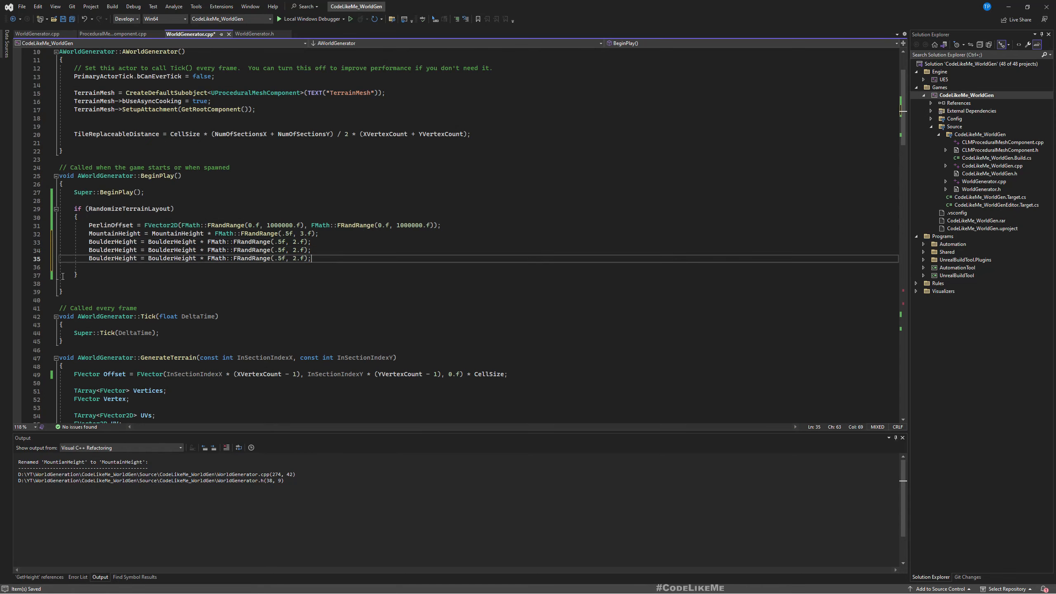
Step: In the first duplicated line, replace both BoulderHeight references with MountainScale
{"action": "double_click", "coordinate": [118, 250]}
{"action": "type", "text": "Mountain"}
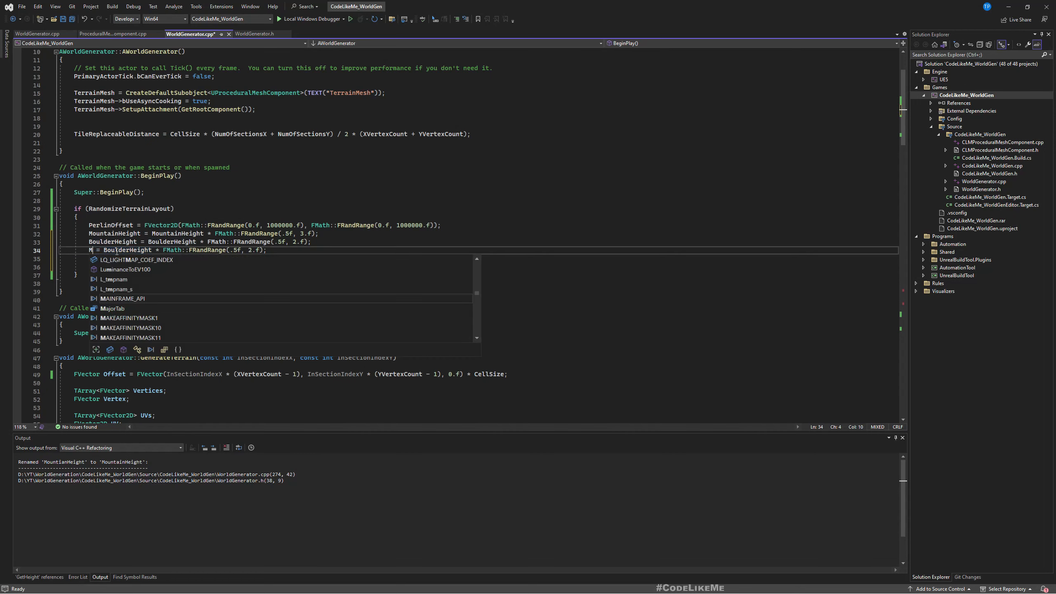
{"action": "key", "text": "Down"}
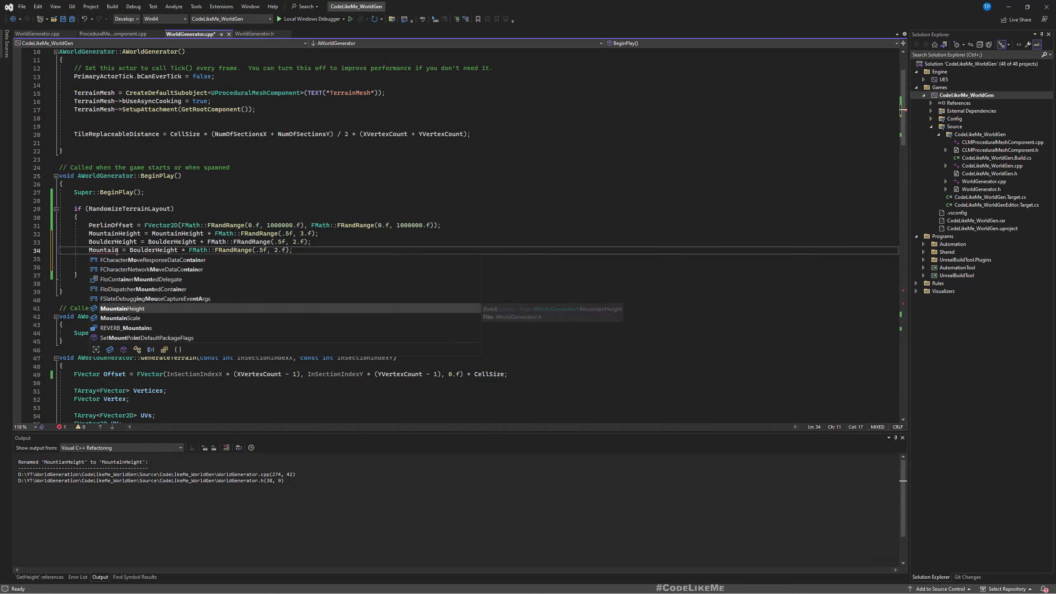
{"action": "key", "text": "Tab"}
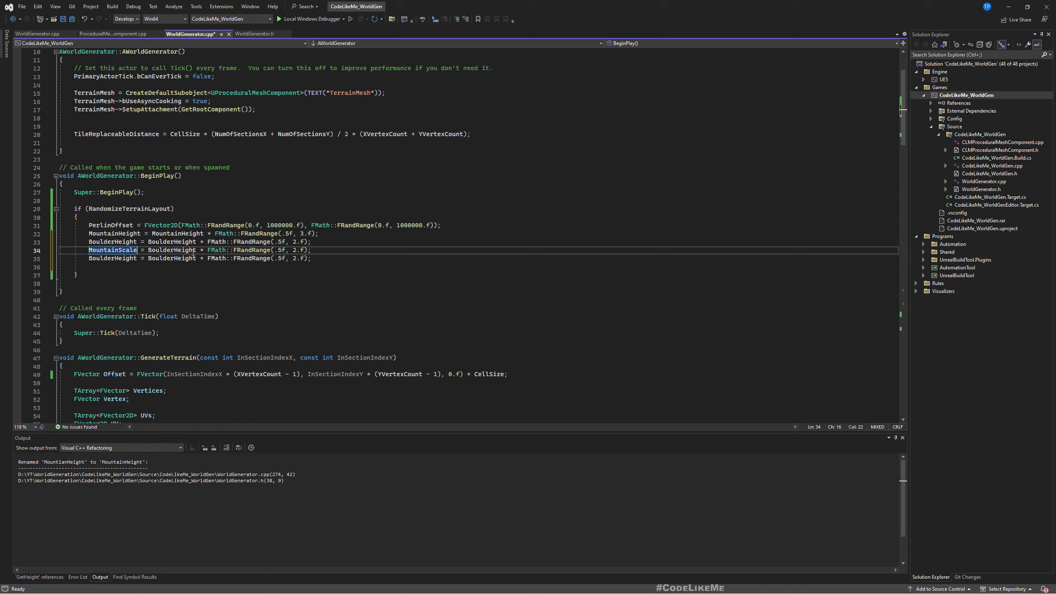
{"action": "double_click", "coordinate": [169, 250]}
{"action": "type", "text": "Mountains"}
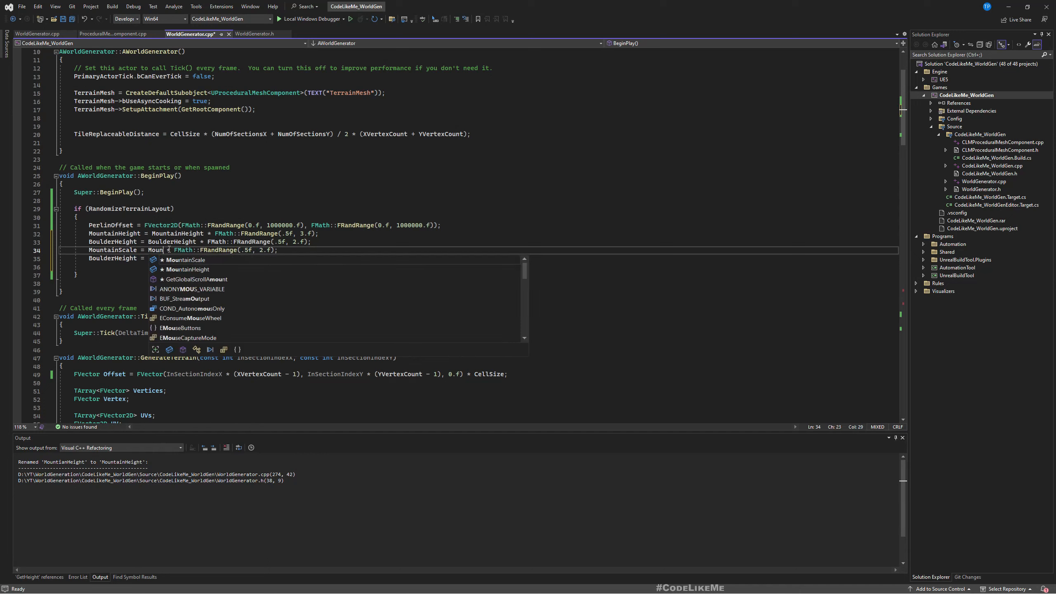
{"action": "key", "text": "Tab"}
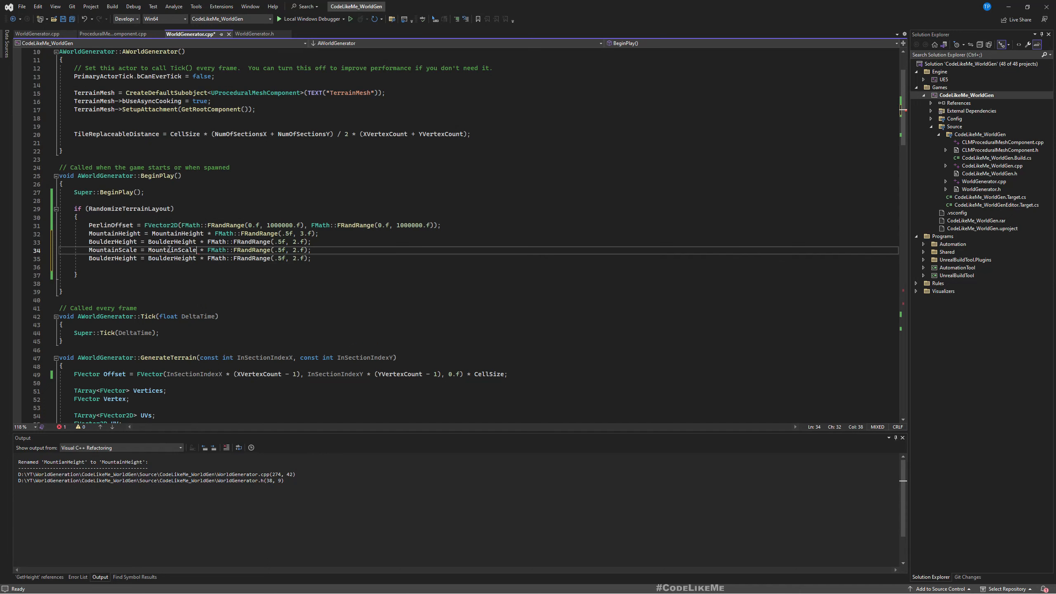
Step: In the second duplicated line, replace both BoulderHeight references with BoulderScale
{"action": "double_click", "coordinate": [101, 258]}
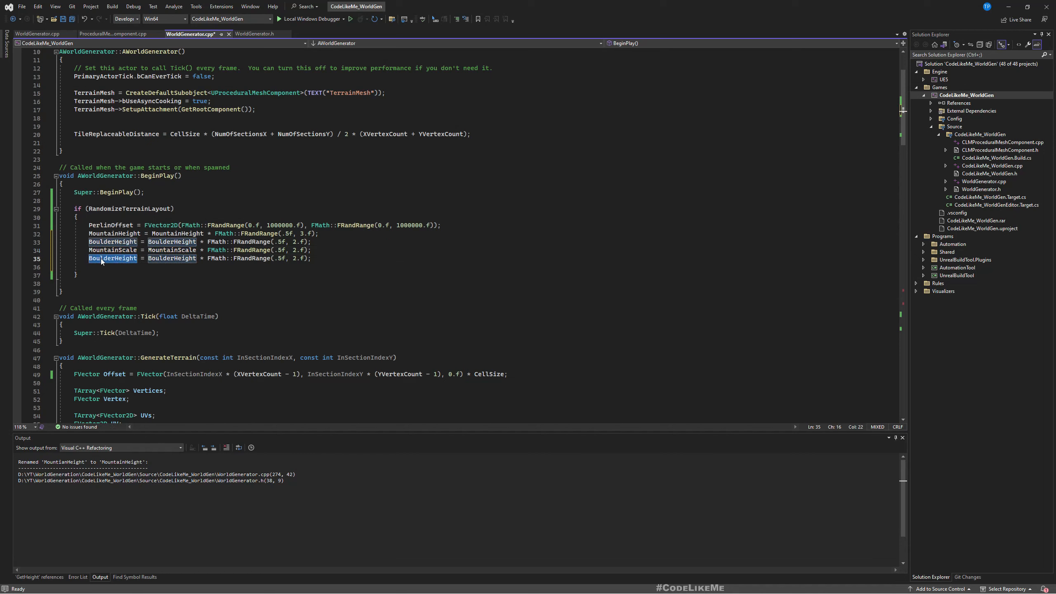
{"action": "type", "text": "Boulders"}
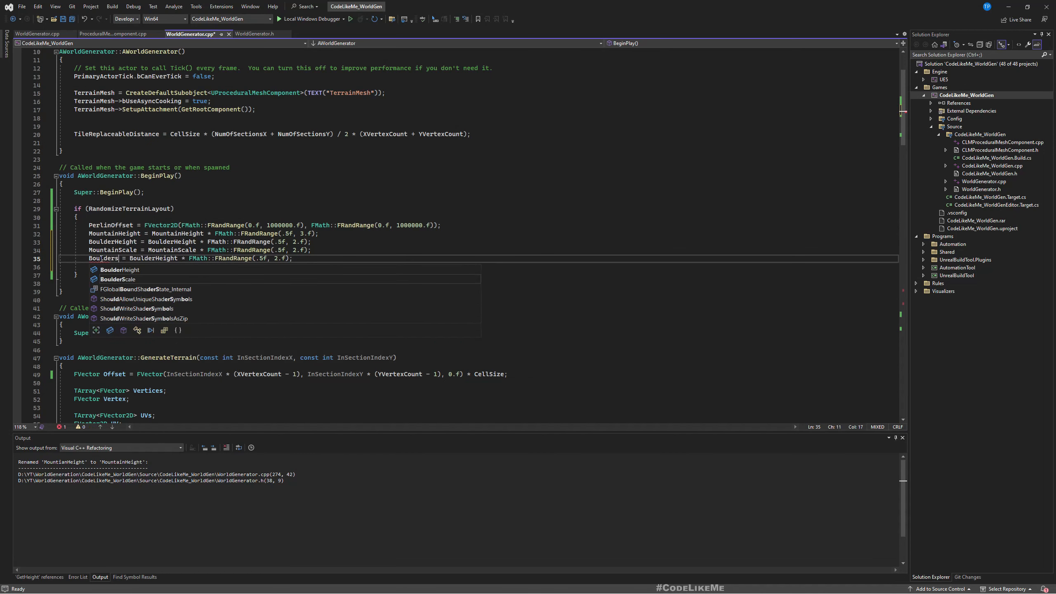
{"action": "key", "text": "Tab"}
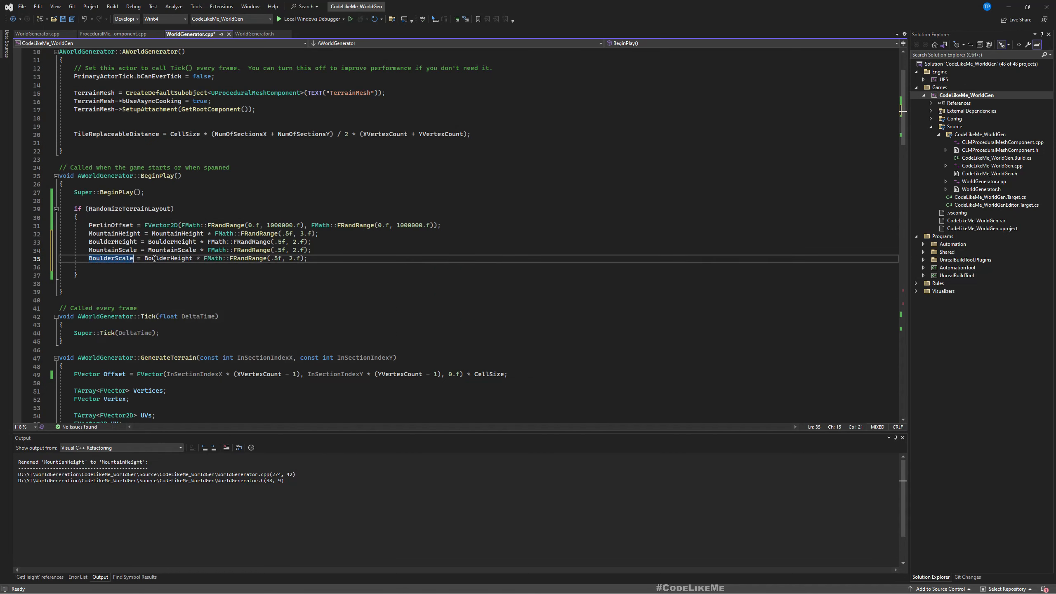
{"action": "double_click", "coordinate": [154, 258]}
{"action": "type", "text": "Boulders"}
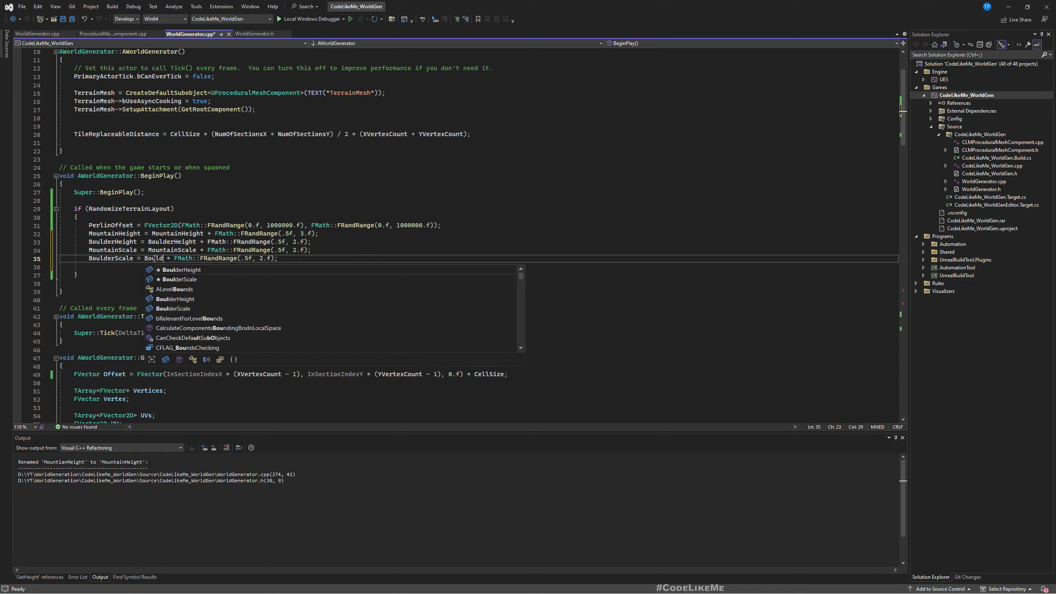
{"action": "key", "text": "Tab"}
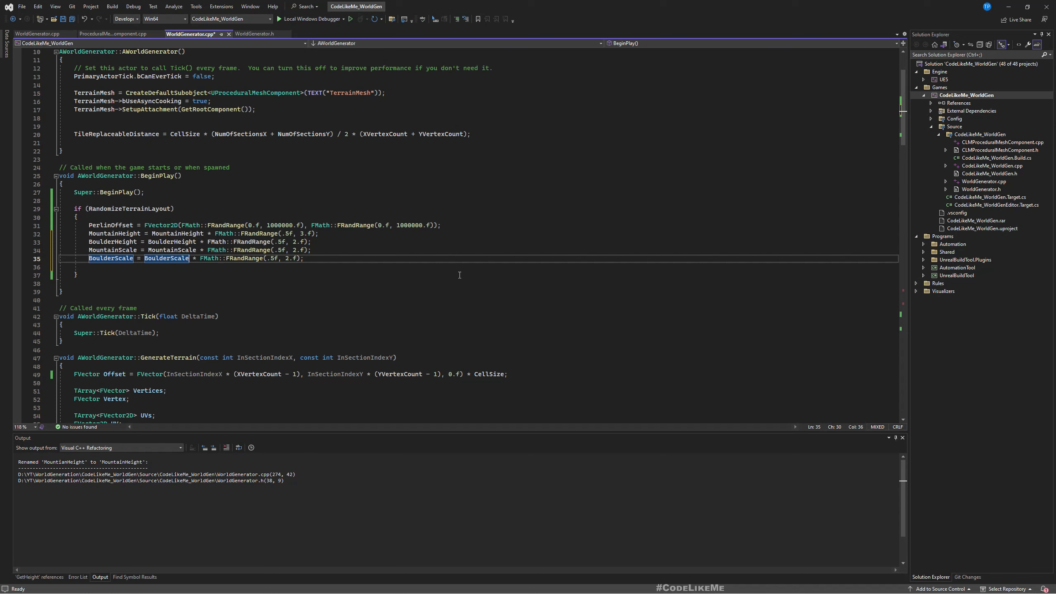
Step: Set the FRandRange limits of the MountainScale and BoulderScale lines to .3f and 3.f, and save the file
{"action": "left_click", "coordinate": [277, 250]}
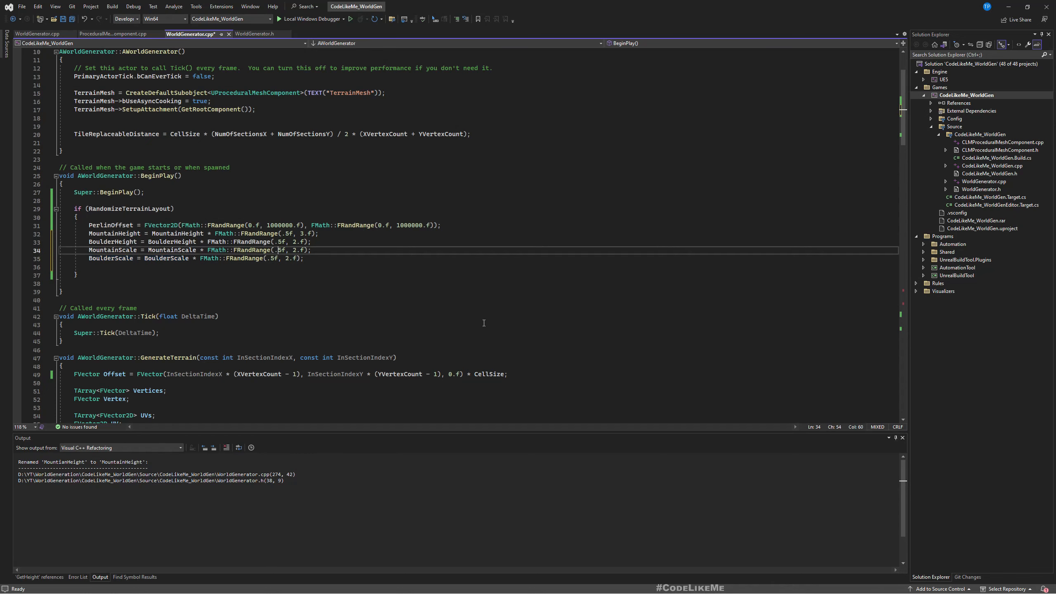
{"action": "key", "text": "Delete"}
{"action": "type", "text": "3"}
{"action": "key", "text": "Down"}
{"action": "key", "text": "Left"}
{"action": "key", "text": "Left"}
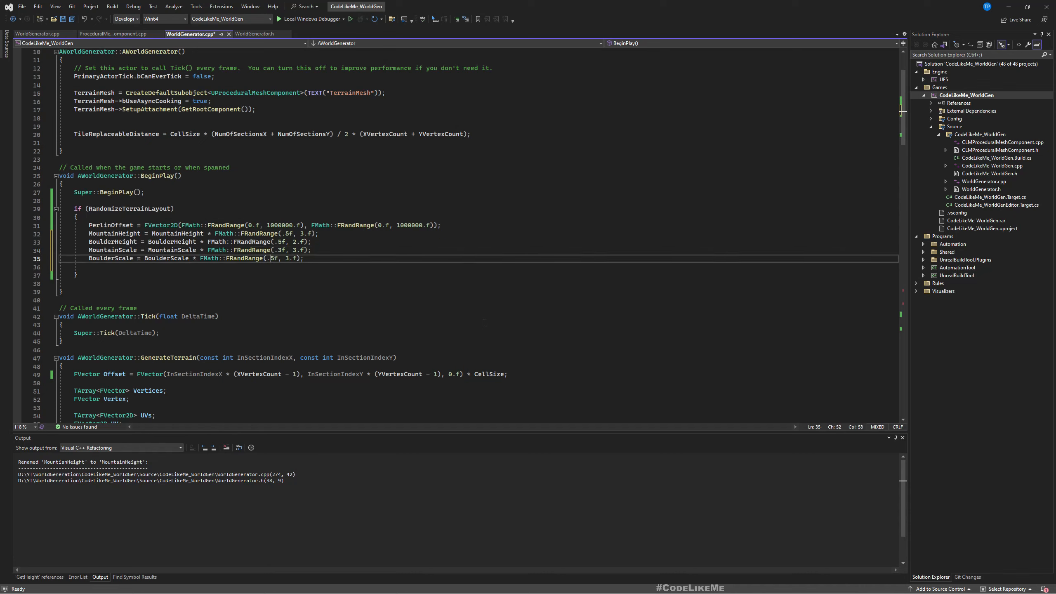
{"action": "key", "text": "Delete"}
{"action": "type", "text": "3"}
{"action": "key", "text": "ctrl+s"}
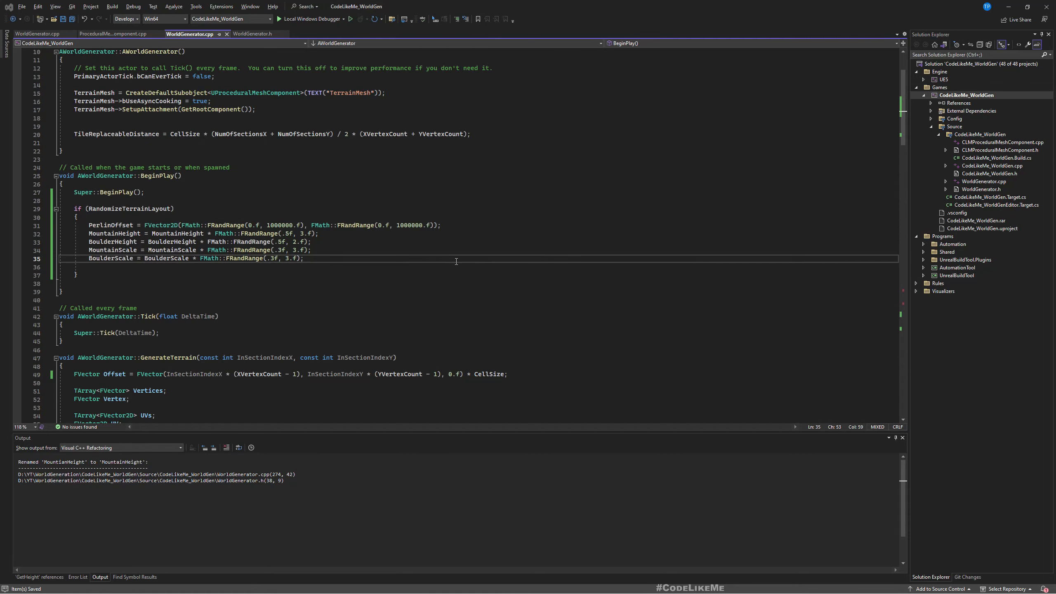
Step: Switch to Unreal Editor, play the WorldGeneration level, and eject from the character to inspect the generated terrain from above
{"action": "key", "text": "alt+Tab"}
{"action": "left_click", "coordinate": [61, 18]}
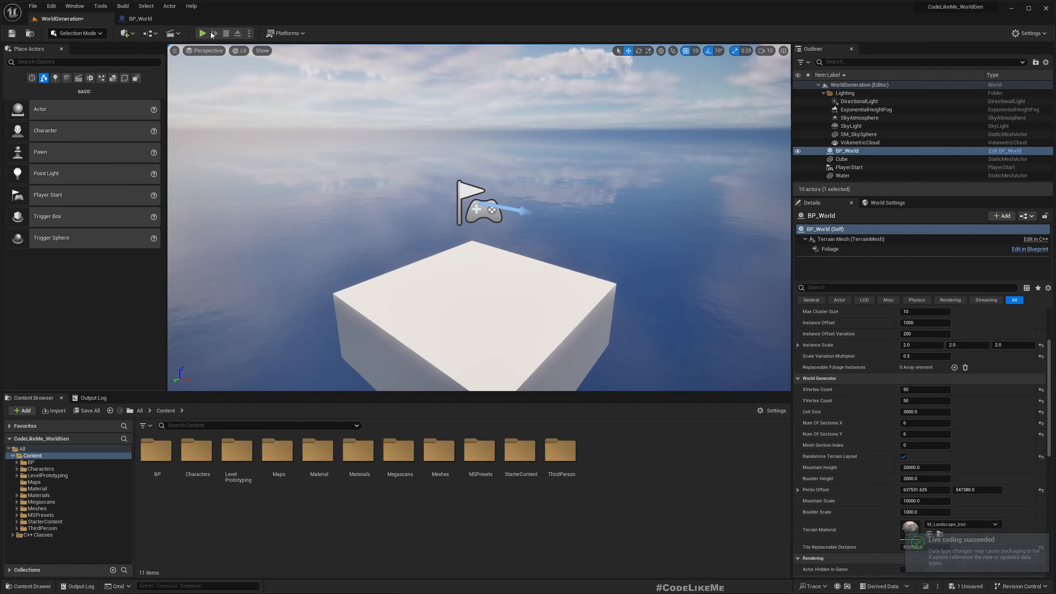
{"action": "left_click", "coordinate": [203, 33]}
{"action": "left_click", "coordinate": [534, 155]}
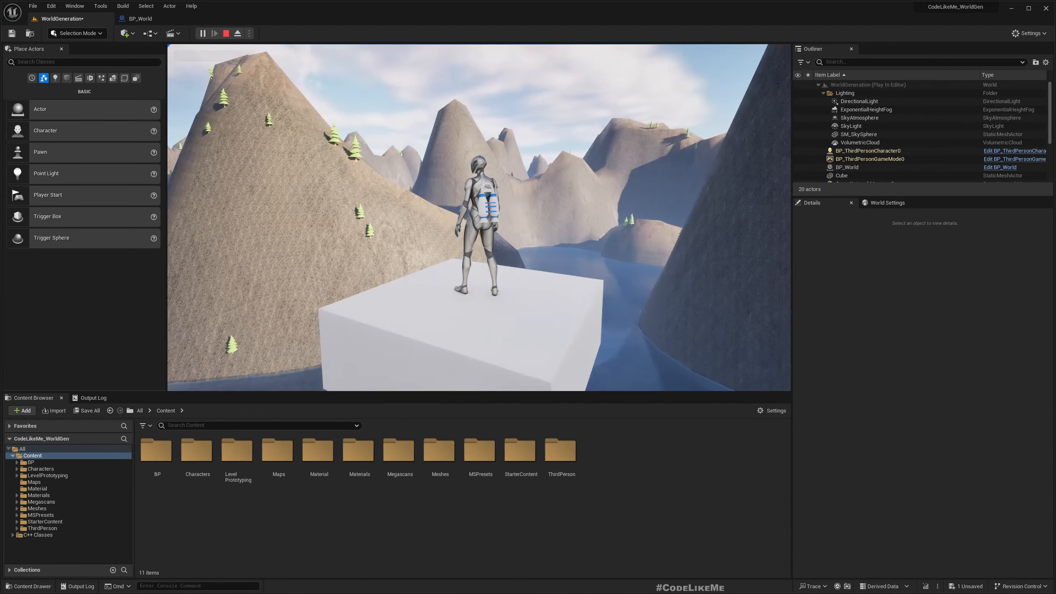
{"action": "key", "text": "shift+F1"}
{"action": "left_click", "coordinate": [238, 34]}
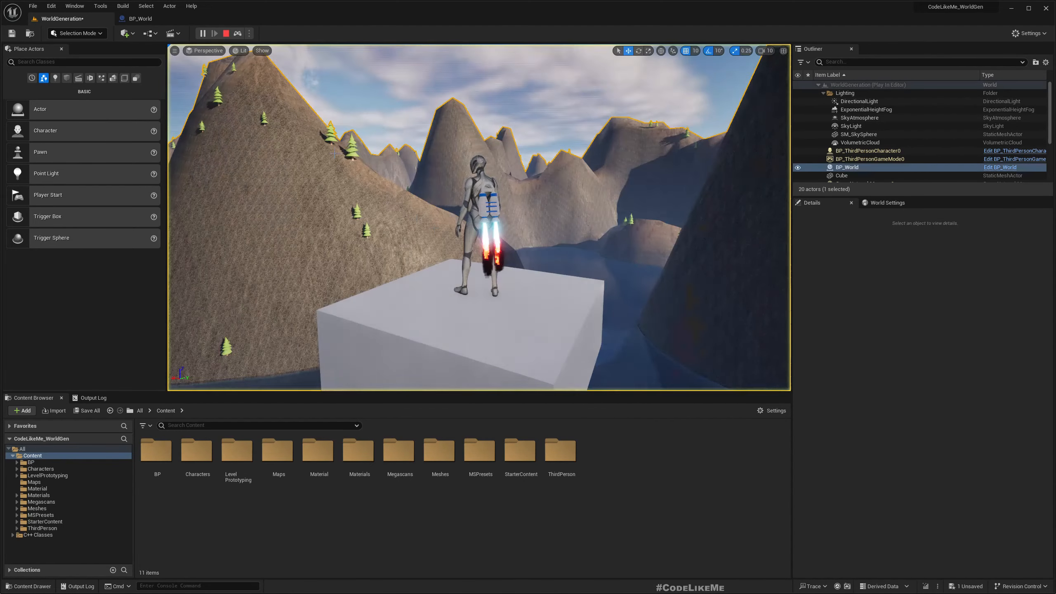
{"action": "key", "text": "s"}
{"action": "right_click_drag", "start_coordinate": [416, 184], "coordinate": [435, 229]}
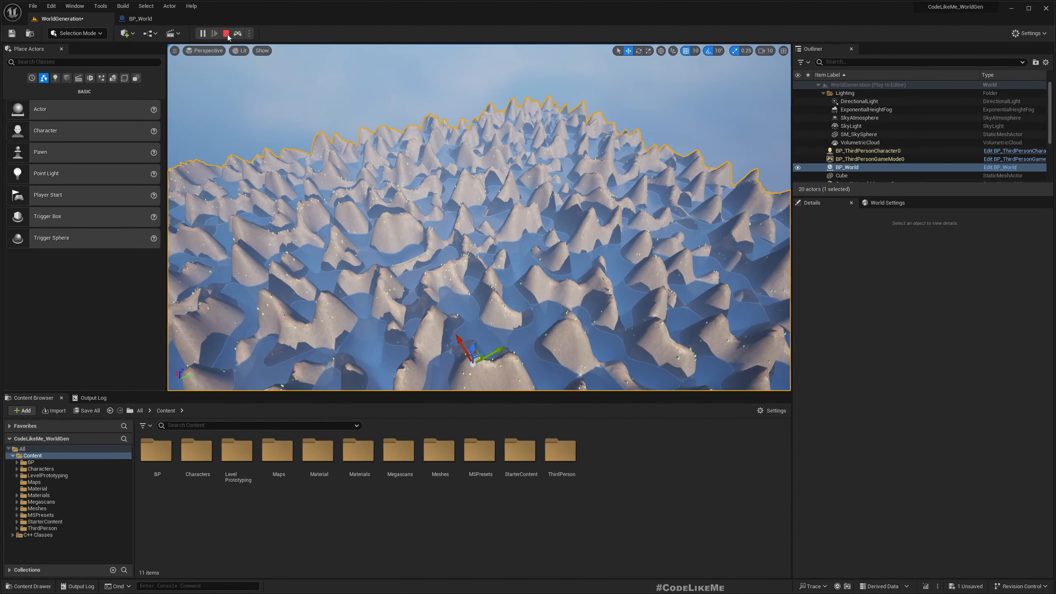
Step: Switch to Visual Studio and remove the .0001f argument from the second PerlinNoiseExtended call in GetHeight
{"action": "key", "text": "alt+Tab"}
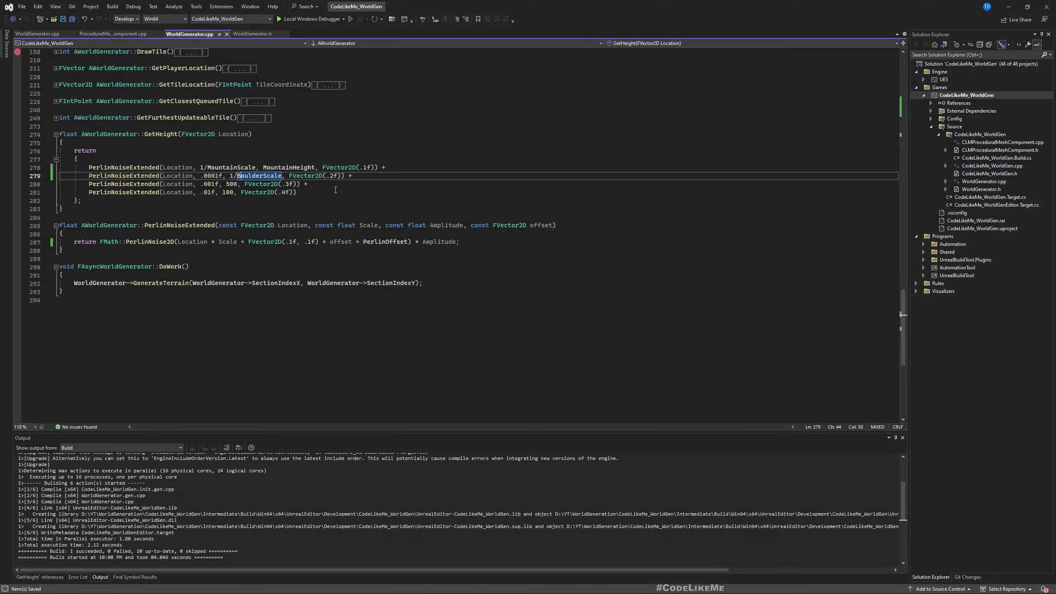
{"action": "key", "text": "ctrl+z"}
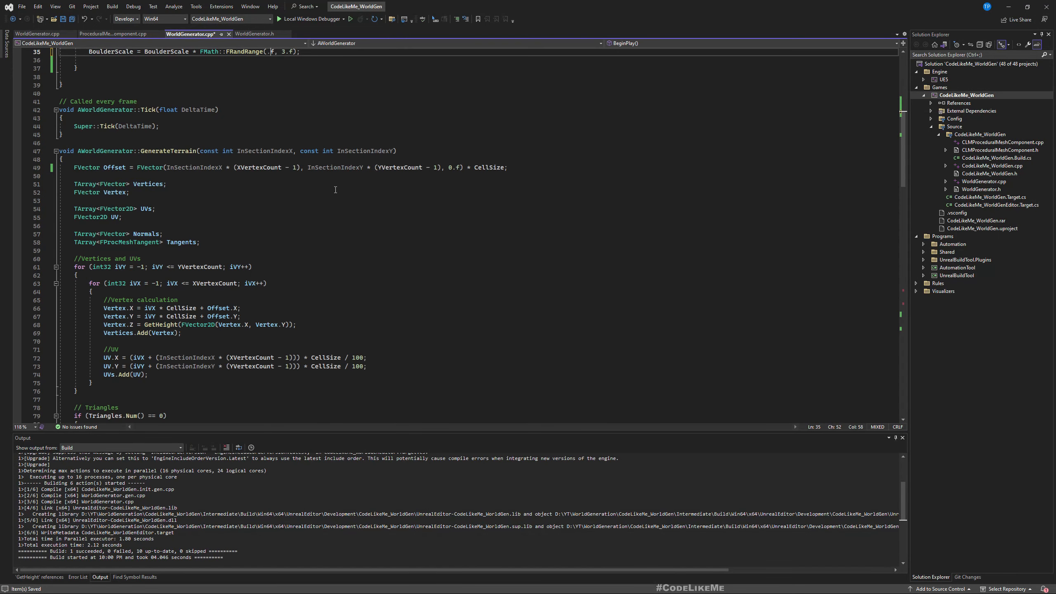
{"action": "key", "text": "ctrl+z"}
{"action": "scroll", "coordinate": [299, 259], "scroll_direction": "down", "scroll_amount": 20}
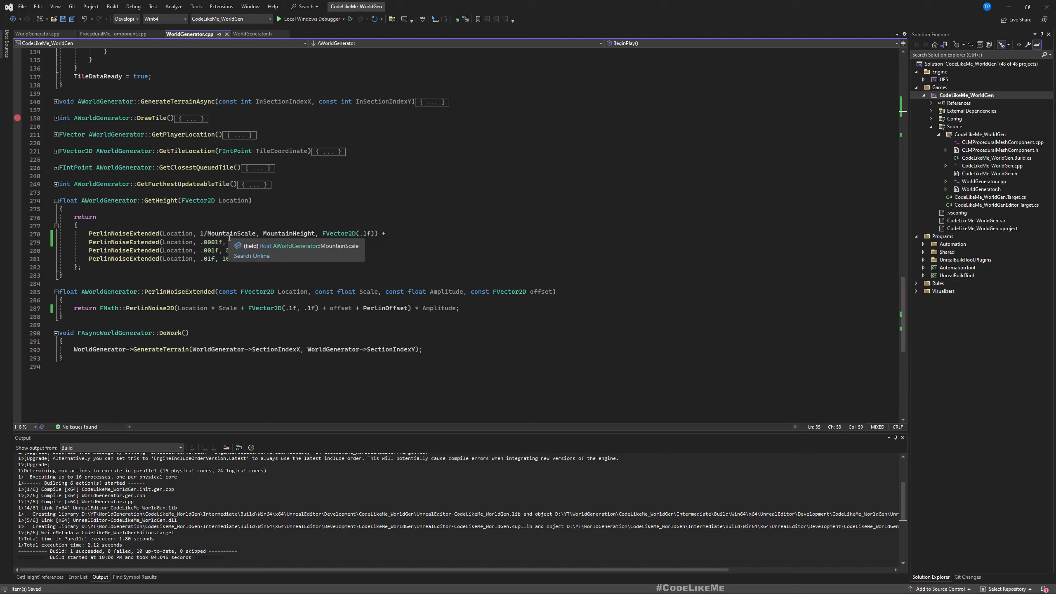
{"action": "left_click_drag", "start_coordinate": [229, 242], "coordinate": [199, 245]}
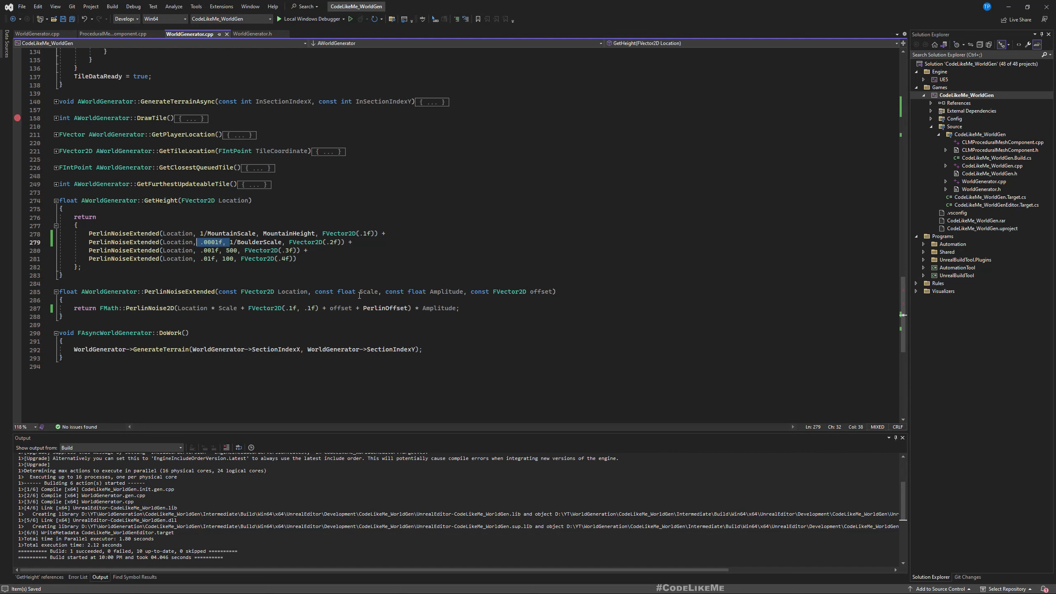
{"action": "key", "text": "BackSpace"}
Step: Insert BoulderHeight as the amplitude argument after 1/BoulderScale in the second PerlinNoiseExtended call
{"action": "key", "text": "Right"}
{"action": "key", "text": "Right"}
{"action": "key", "text": "Right"}
{"action": "key", "text": "Right"}
{"action": "key", "text": "Right"}
{"action": "key", "text": "Right"}
{"action": "key", "text": "Right"}
{"action": "key", "text": "Right"}
{"action": "key", "text": "Right"}
{"action": "key", "text": "Right"}
{"action": "key", "text": "Right"}
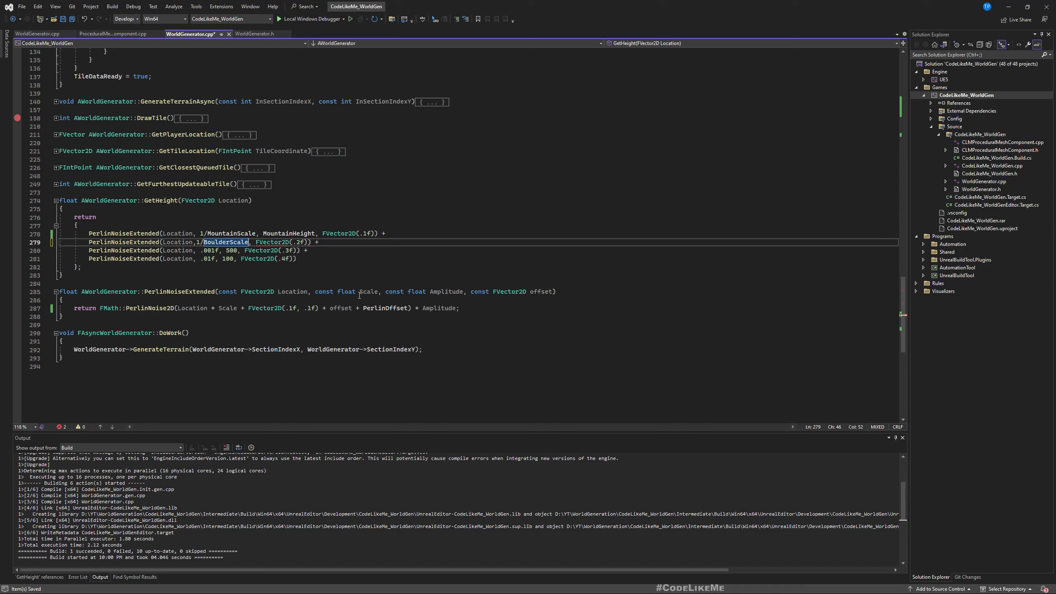
{"action": "type", "text": ", Boulder,"}
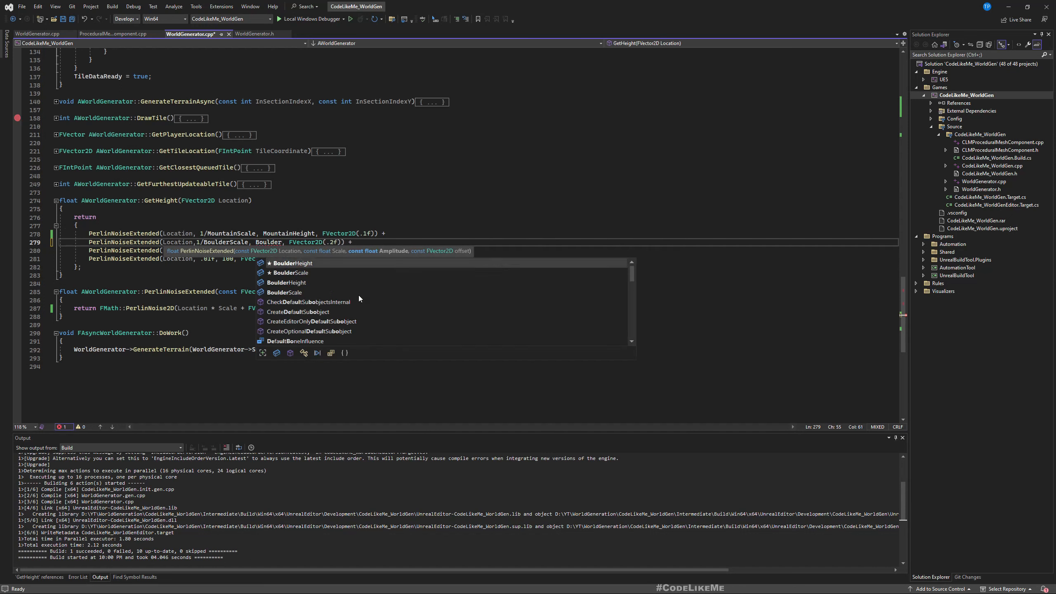
{"action": "key", "text": "Tab"}
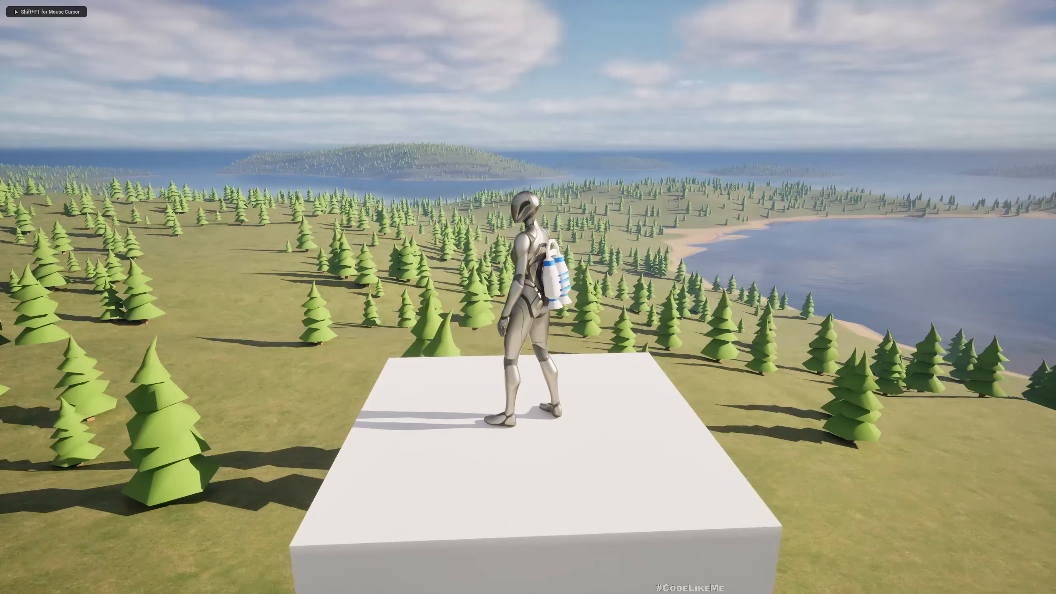
Step: Play the WorldGeneration level repeatedly in Unreal Editor to compare the randomly generated terrains, and stop the last session
{"action": "key", "text": "Escape"}
{"action": "key", "text": "alt+p"}
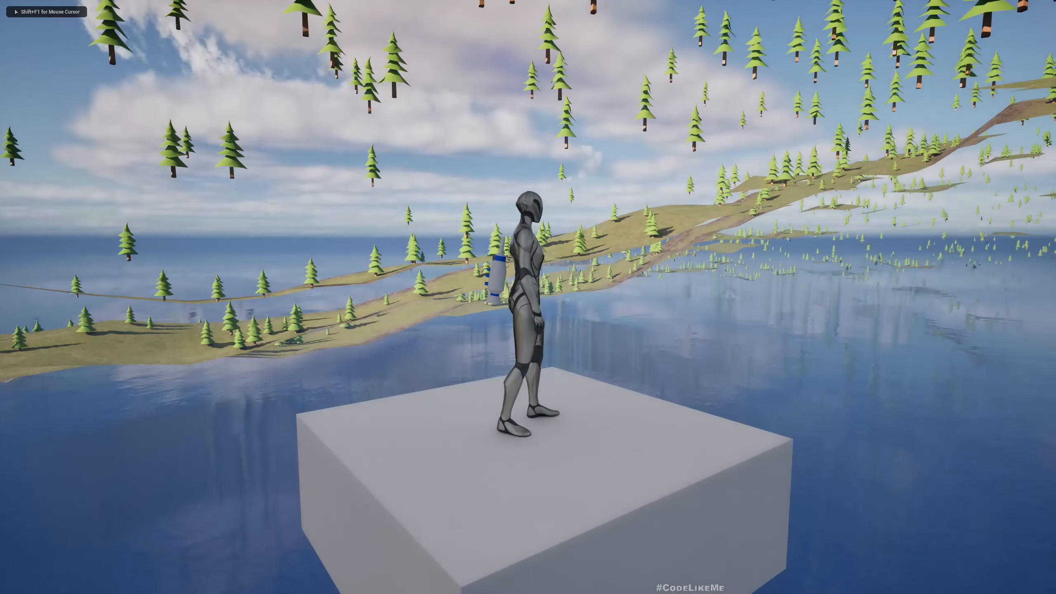
{"action": "key", "text": "Escape"}
{"action": "key", "text": "alt+p"}
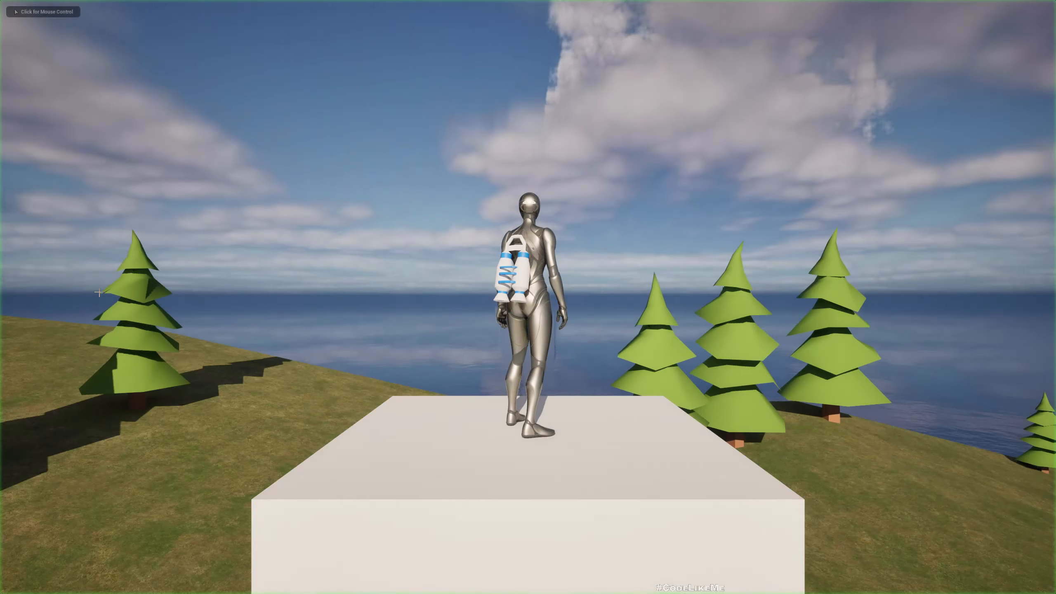
{"action": "left_click", "coordinate": [98, 293]}
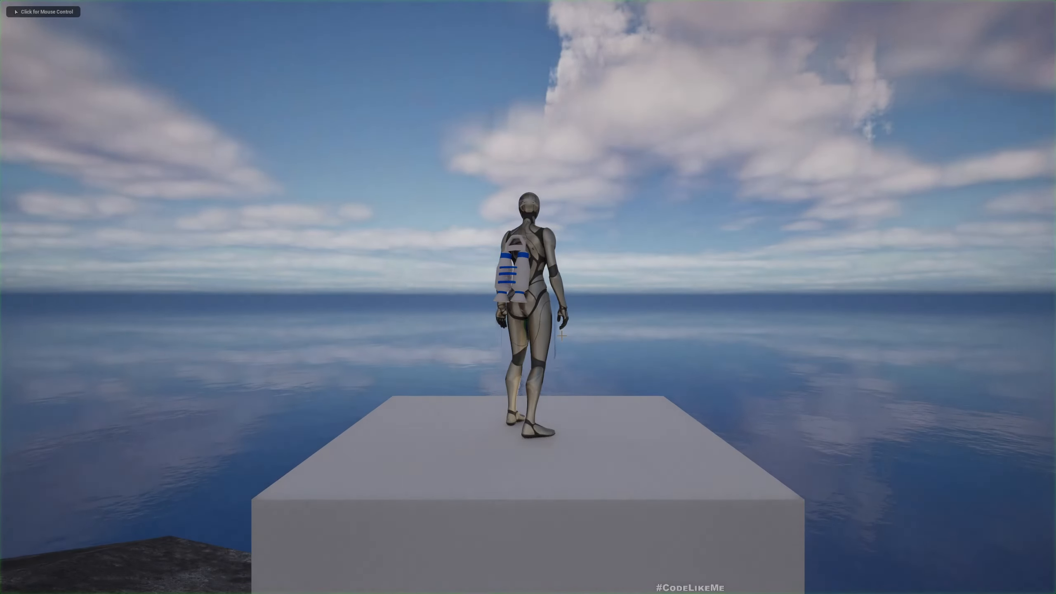
{"action": "left_click", "coordinate": [528, 297]}
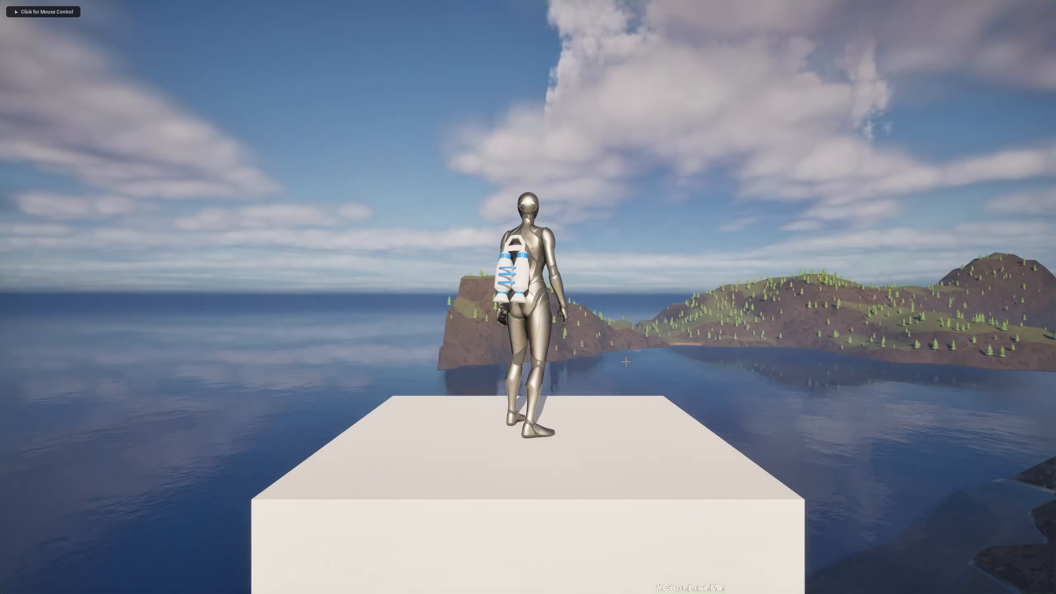
{"action": "left_click", "coordinate": [626, 362]}
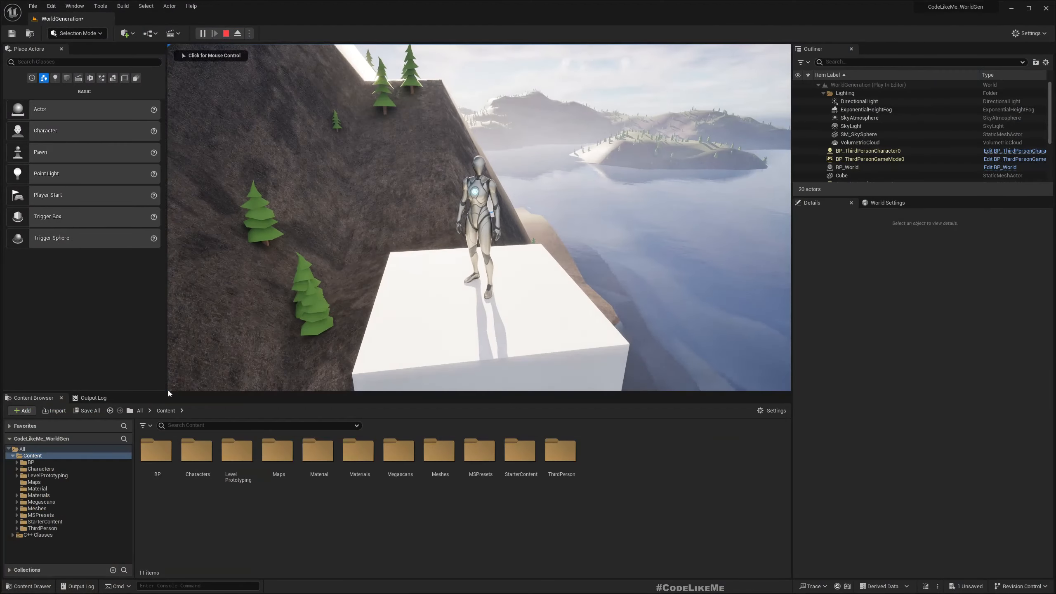
{"action": "key", "text": "Escape"}
Step: Turn off Randomize Terrain Layout for BP_World and play the level with the fixed terrain settings
{"action": "left_click", "coordinate": [905, 482]}
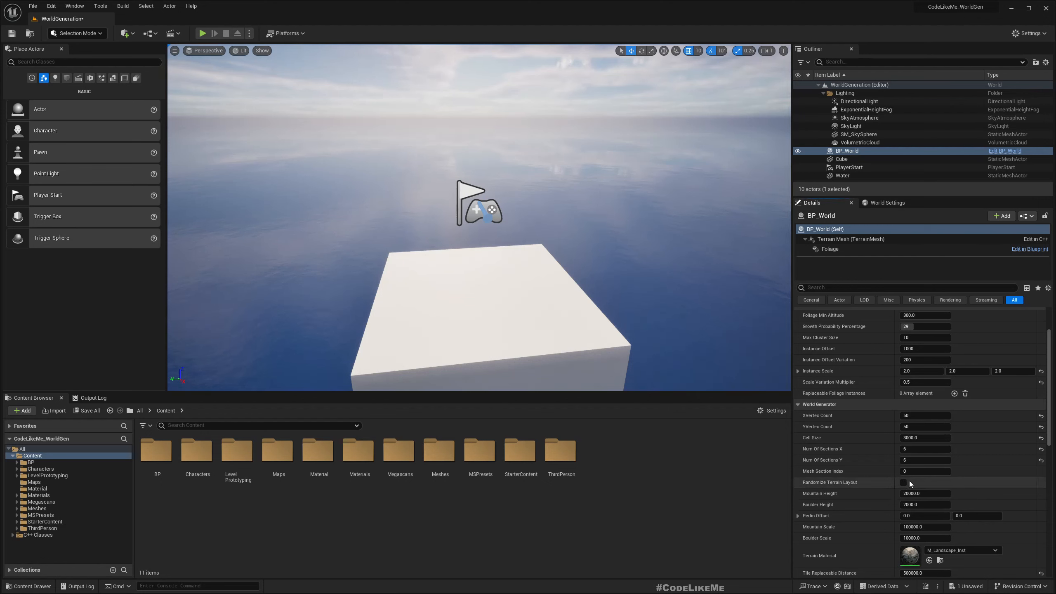
{"action": "left_click", "coordinate": [932, 517]}
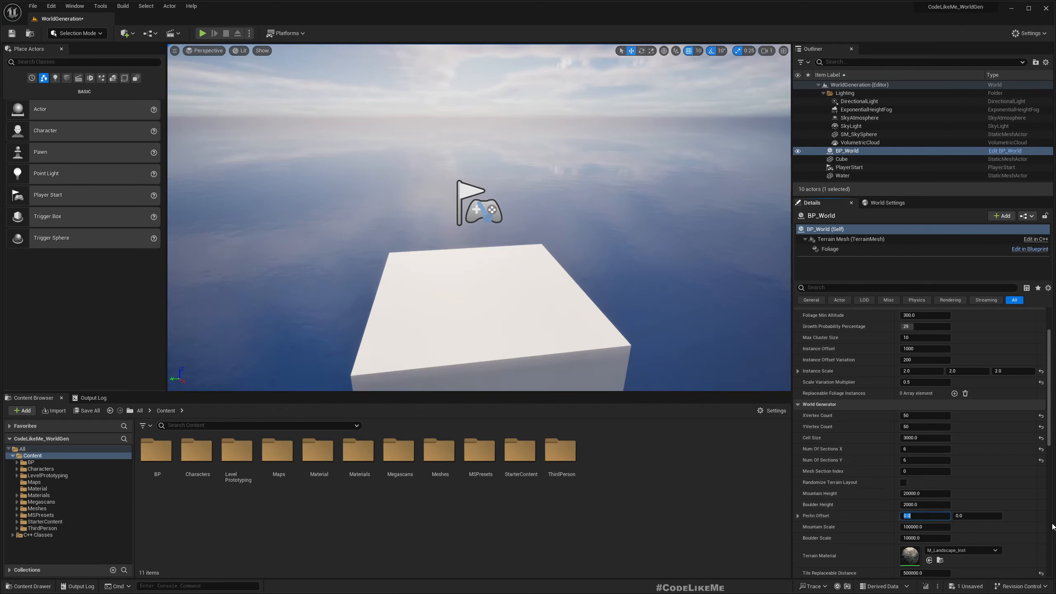
{"action": "left_click", "coordinate": [202, 33]}
{"action": "left_click", "coordinate": [405, 160]}
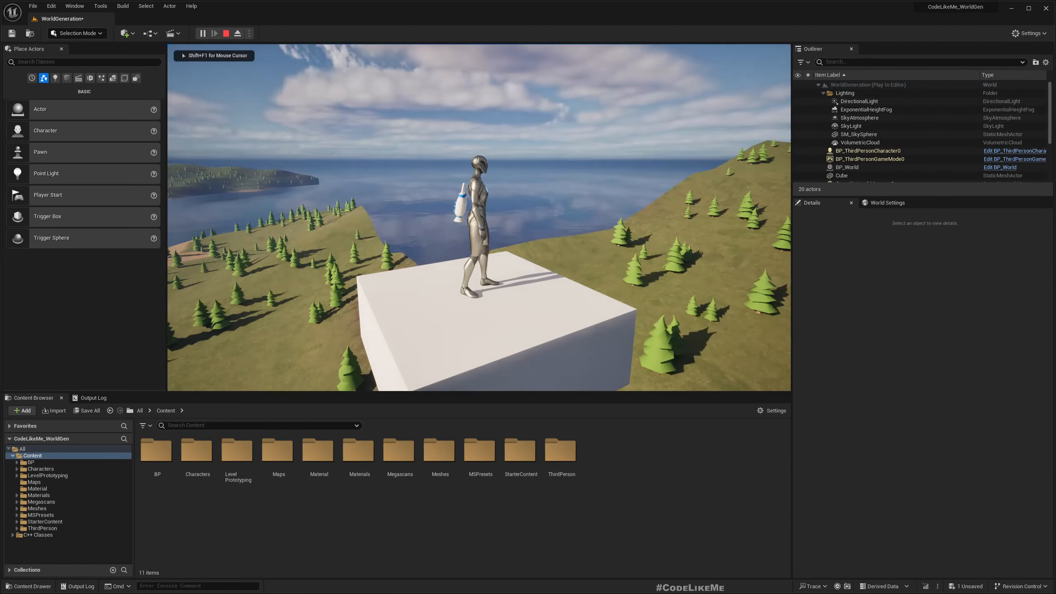
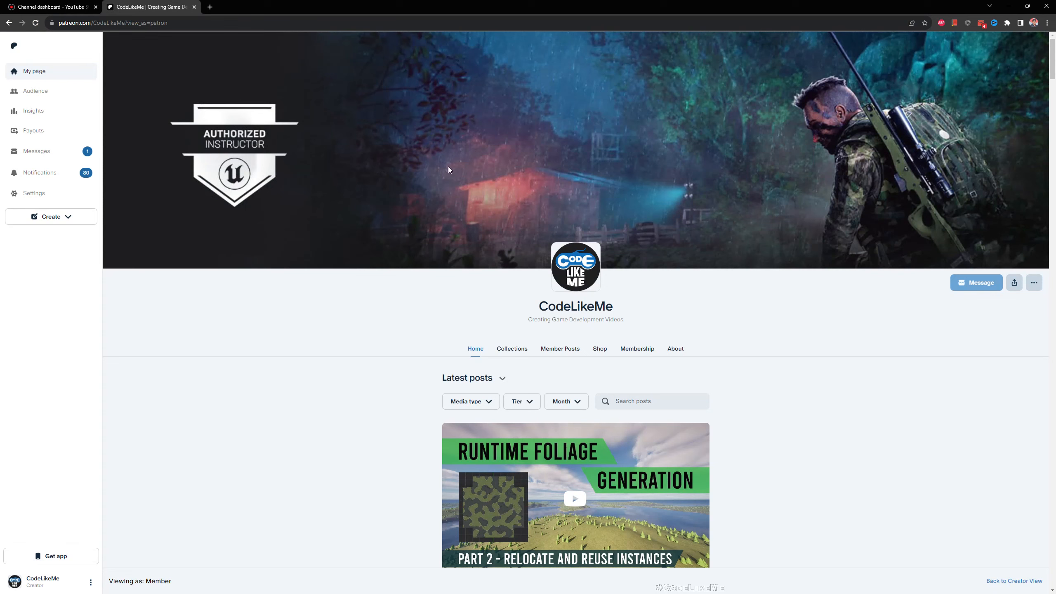
Step: Look through the latest tutorial posts on the CodeLikeMe Patreon page in the browser
{"action": "scroll", "coordinate": [371, 312], "scroll_direction": "down", "scroll_amount": 6}
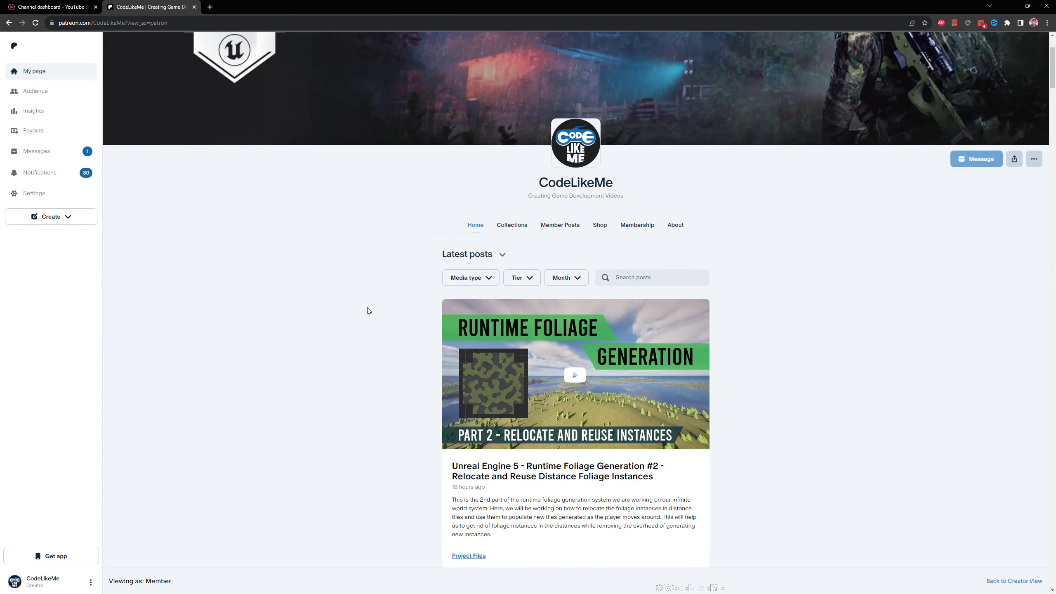
{"action": "scroll", "coordinate": [518, 281], "scroll_direction": "up", "scroll_amount": 2}
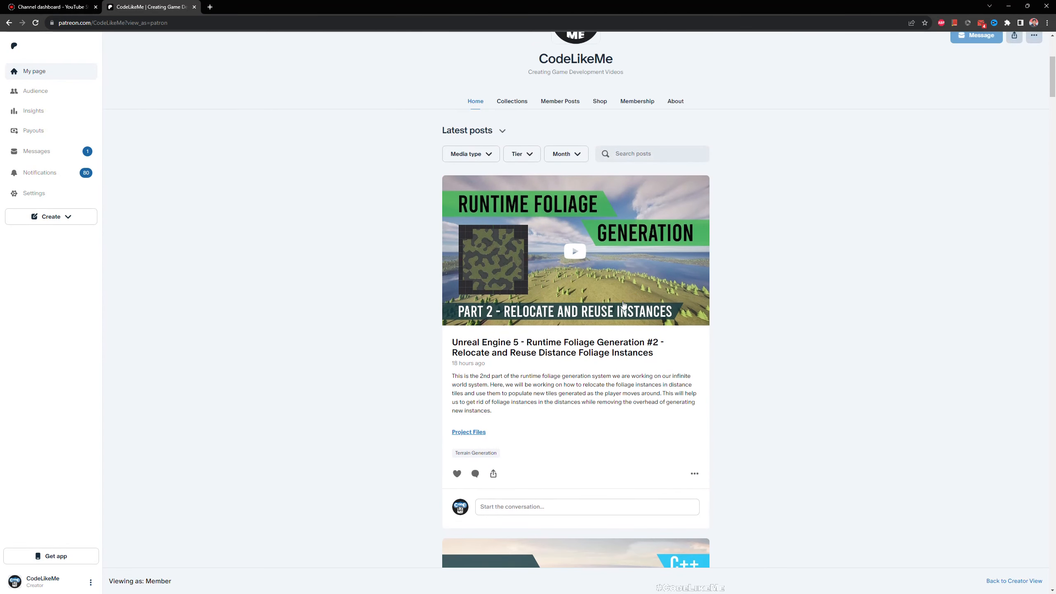
{"action": "scroll", "coordinate": [623, 305], "scroll_direction": "up", "scroll_amount": 2}
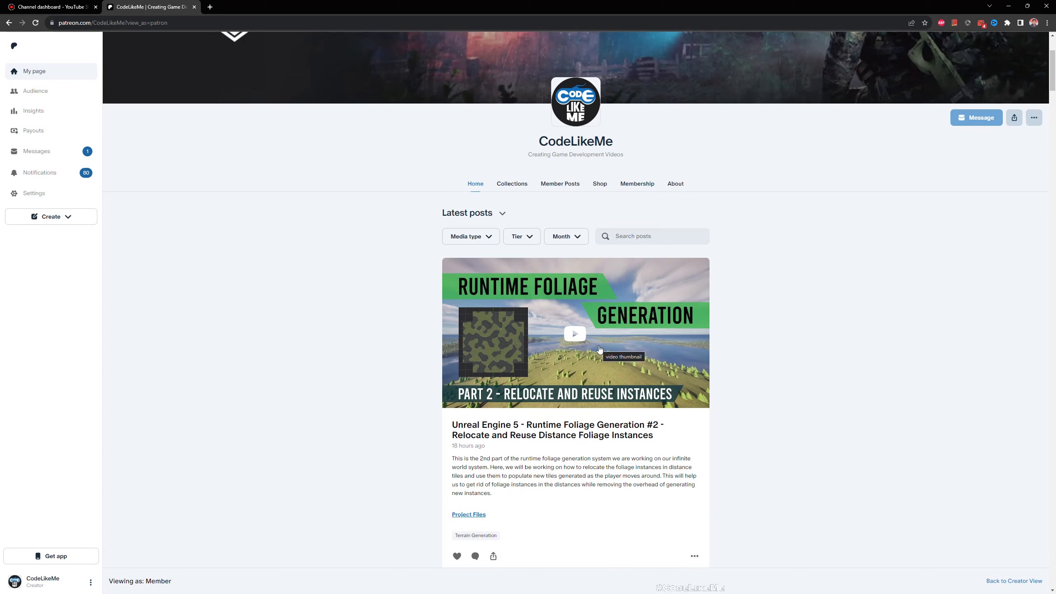
{"action": "scroll", "coordinate": [600, 349], "scroll_direction": "down", "scroll_amount": 11}
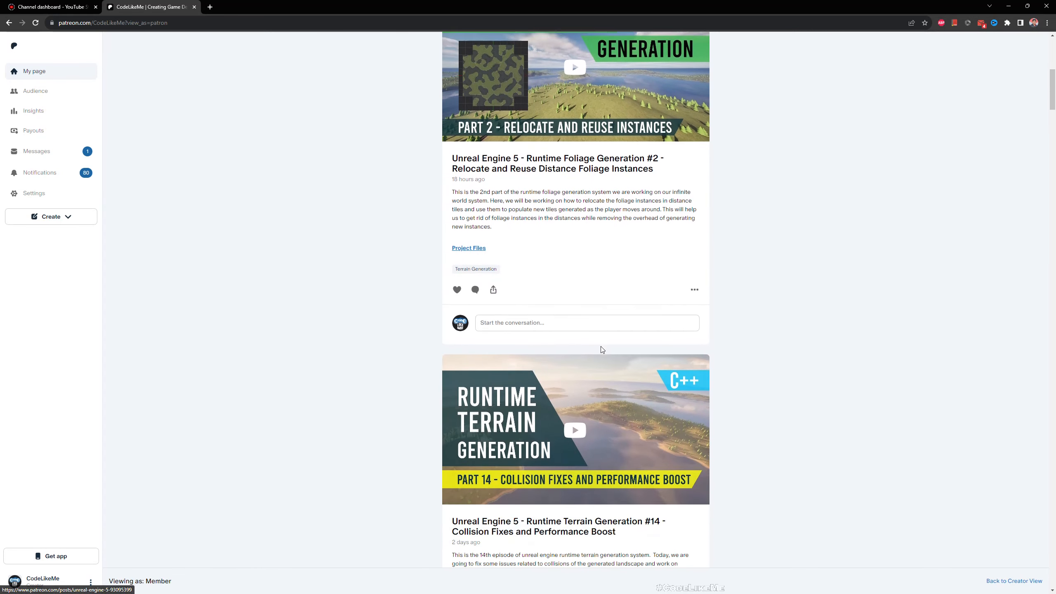
{"action": "scroll", "coordinate": [603, 351], "scroll_direction": "down", "scroll_amount": 19}
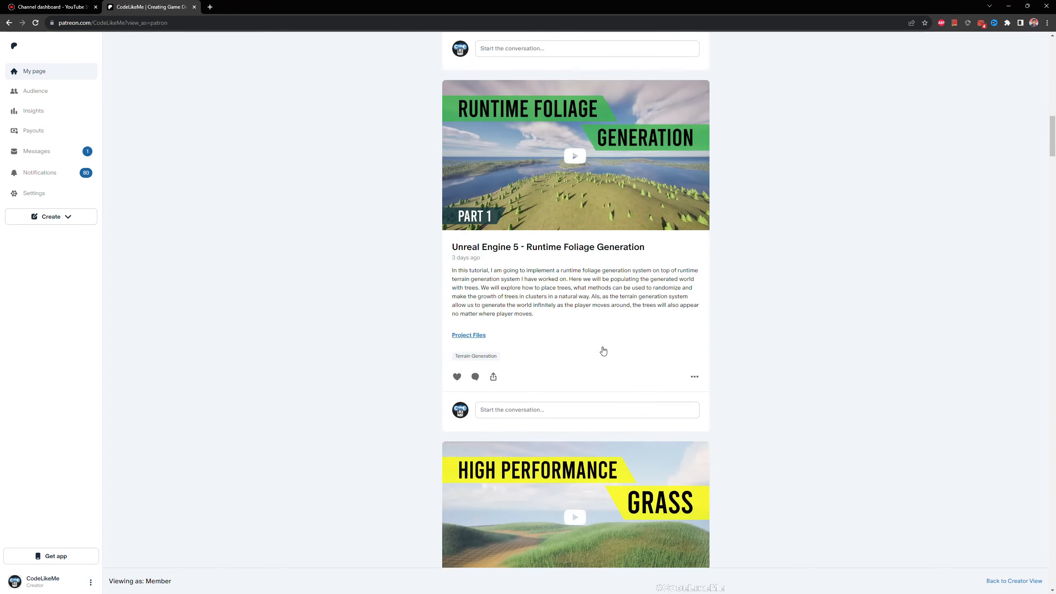
{"action": "scroll", "coordinate": [605, 350], "scroll_direction": "down", "scroll_amount": 20}
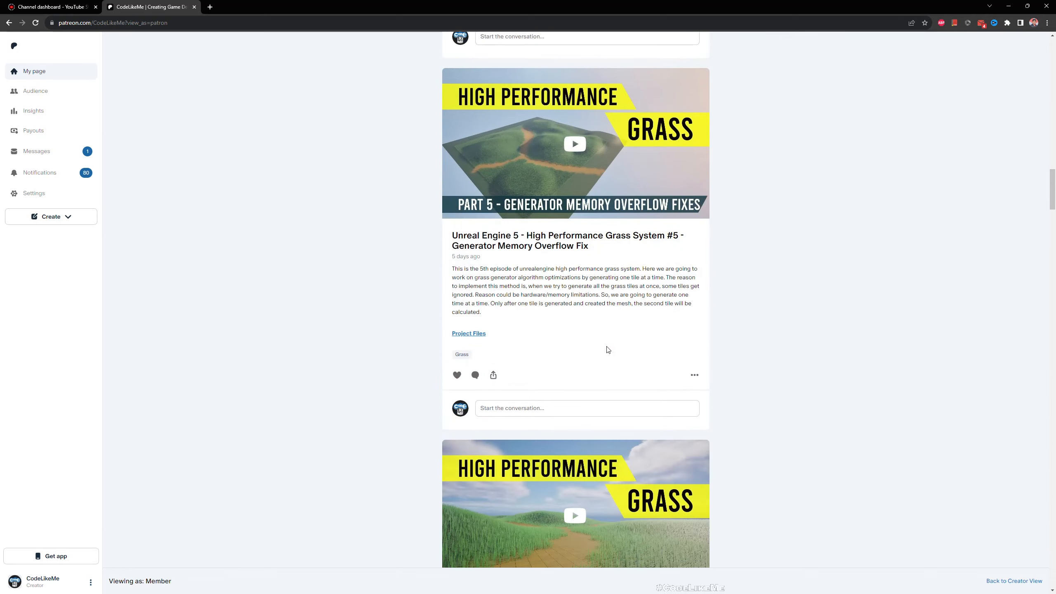
{"action": "scroll", "coordinate": [607, 350], "scroll_direction": "down", "scroll_amount": 20}
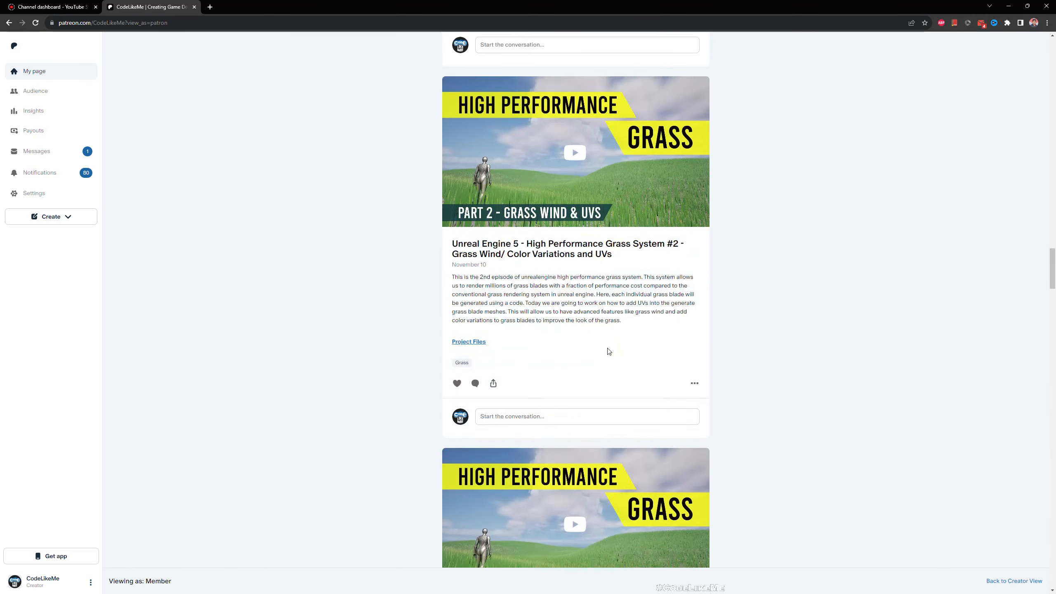
{"action": "scroll", "coordinate": [608, 350], "scroll_direction": "down", "scroll_amount": 20}
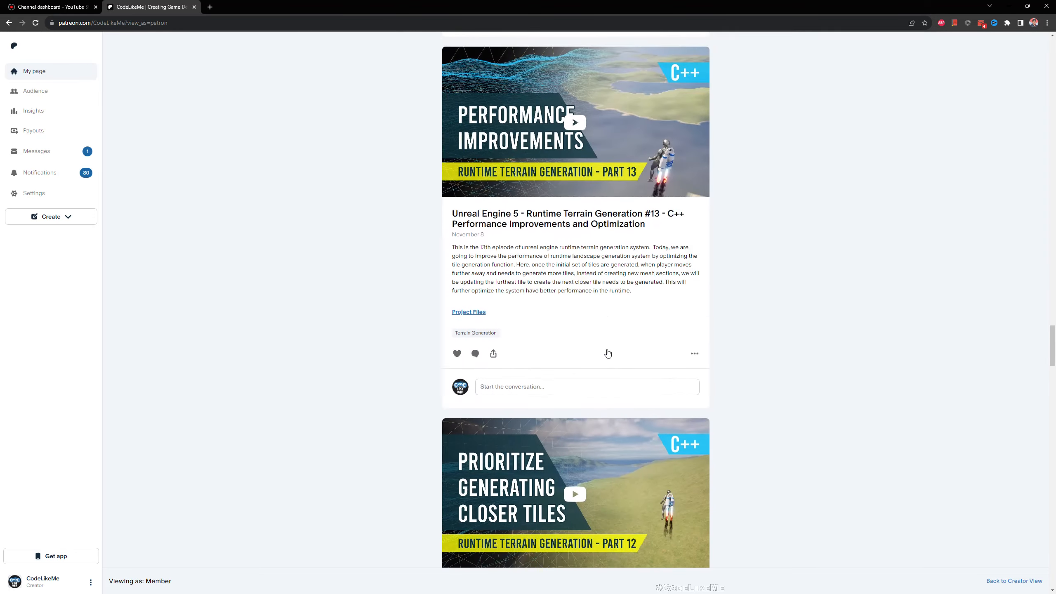
{"action": "scroll", "coordinate": [608, 354], "scroll_direction": "down", "scroll_amount": 20}
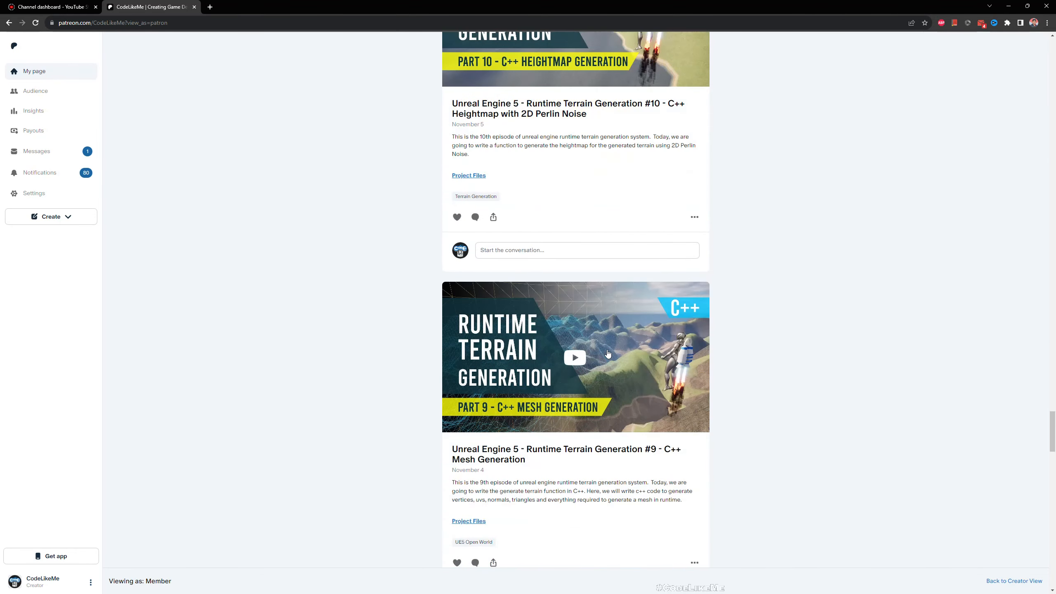
{"action": "scroll", "coordinate": [608, 354], "scroll_direction": "down", "scroll_amount": 18}
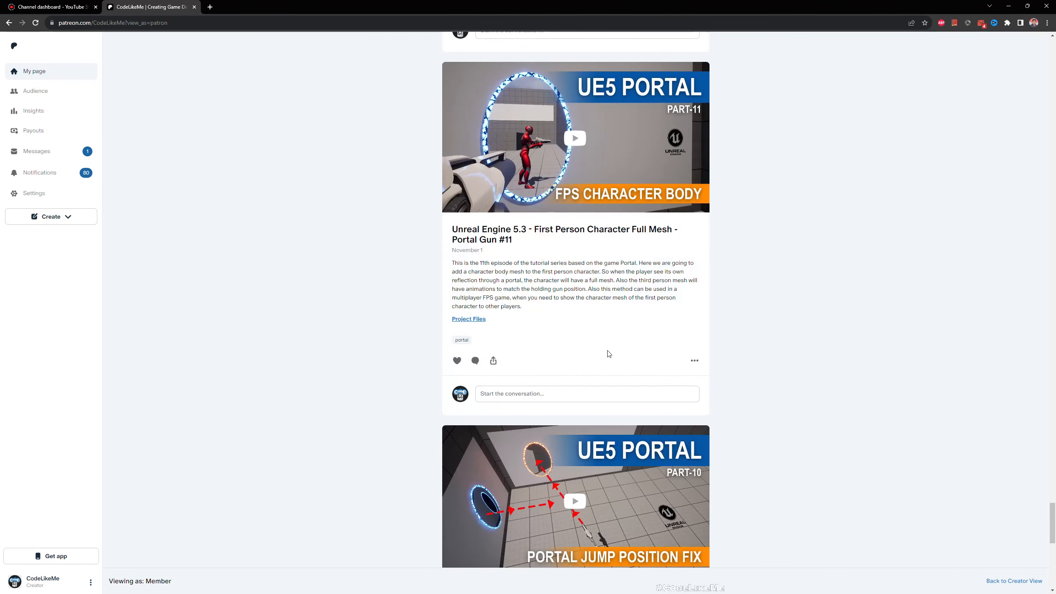